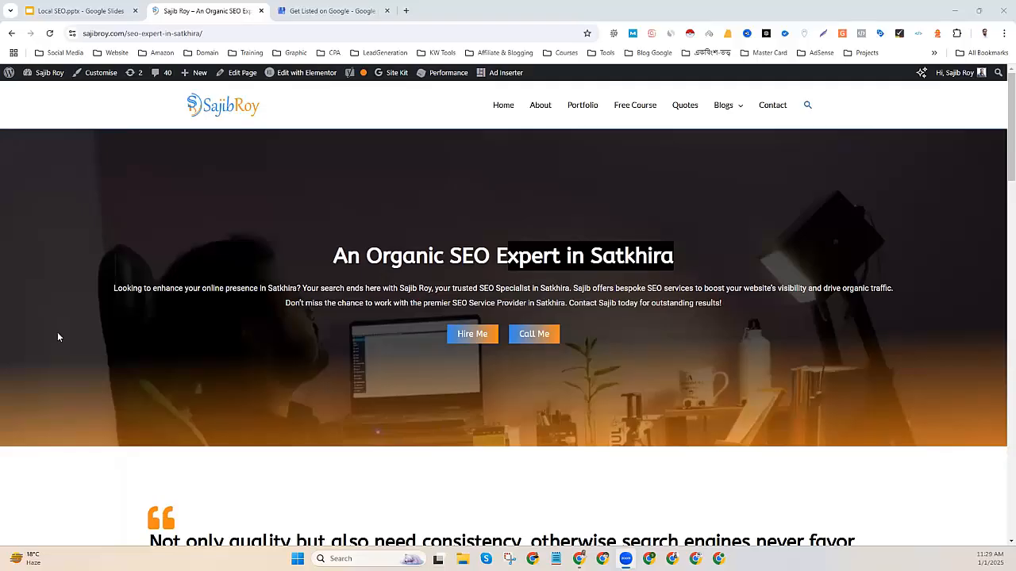
Open the sajibroy.com homepage in a new tab and check the footer map in Google Maps.
right_click(209, 106)
left_click(238, 116)
left_click(308, 12)
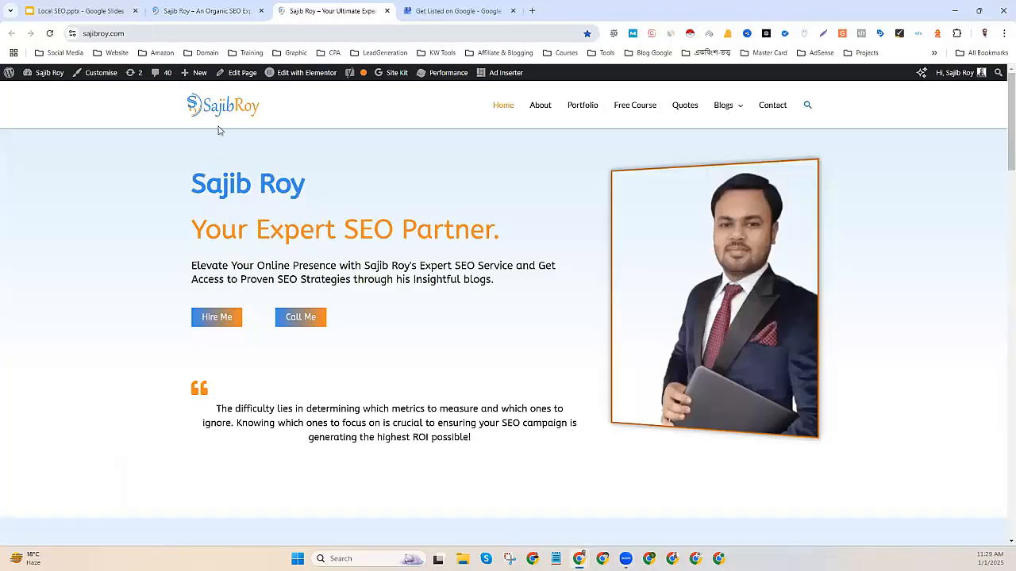
scroll(499, 268, "down", 3)
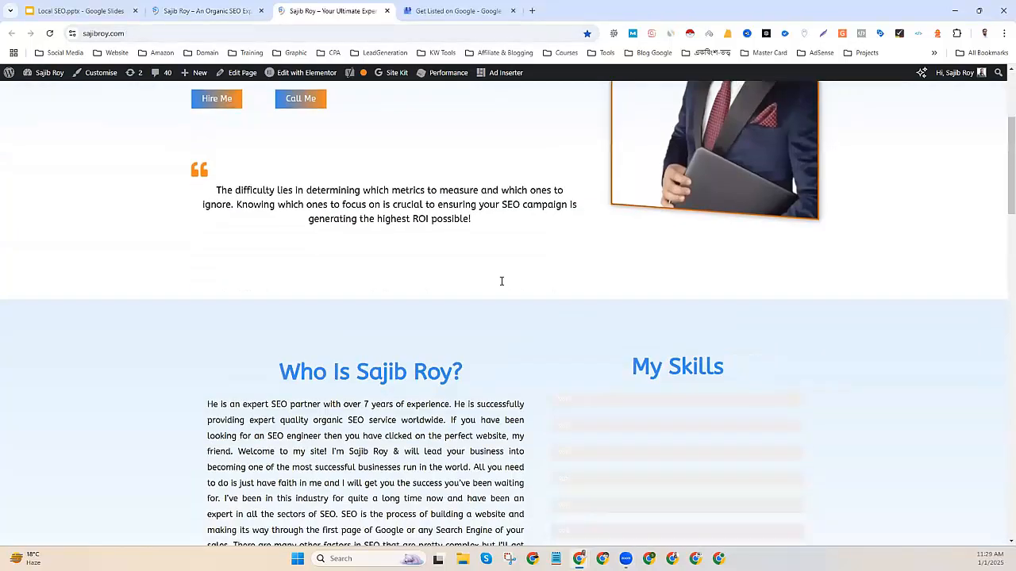
scroll(500, 283, "down", 10)
scroll(501, 283, "down", 5)
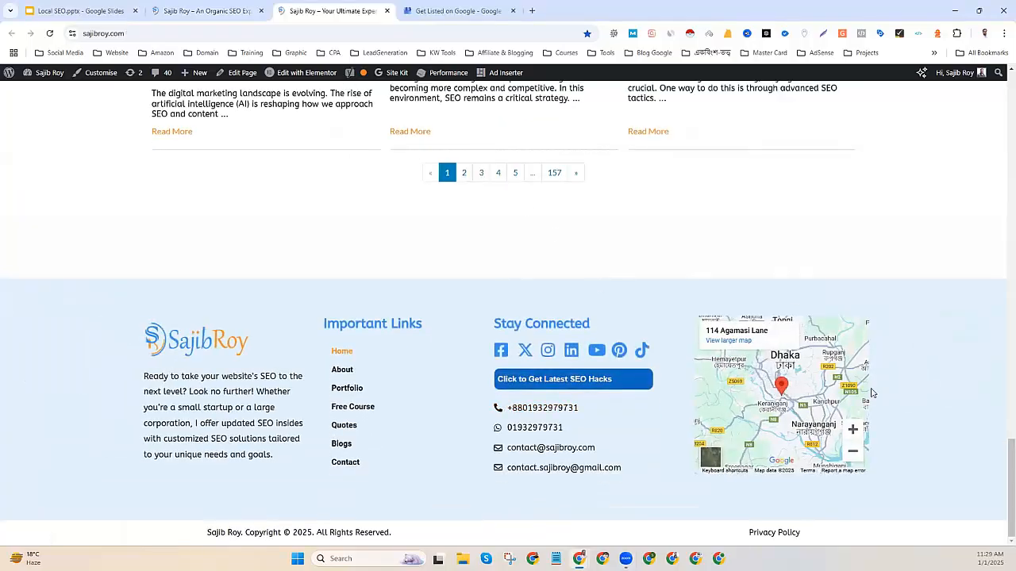
left_click(753, 342)
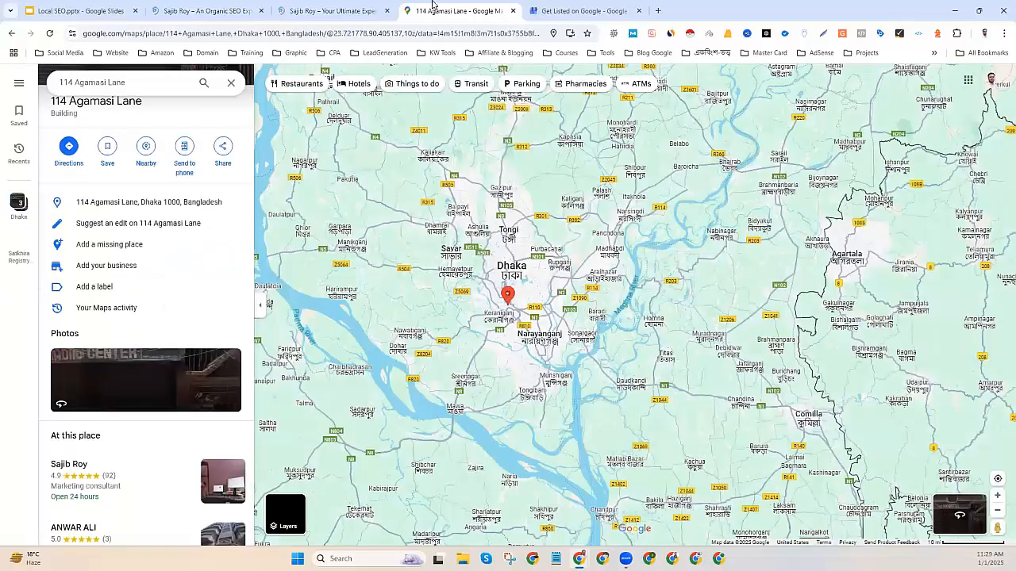
key("ctrl+w")
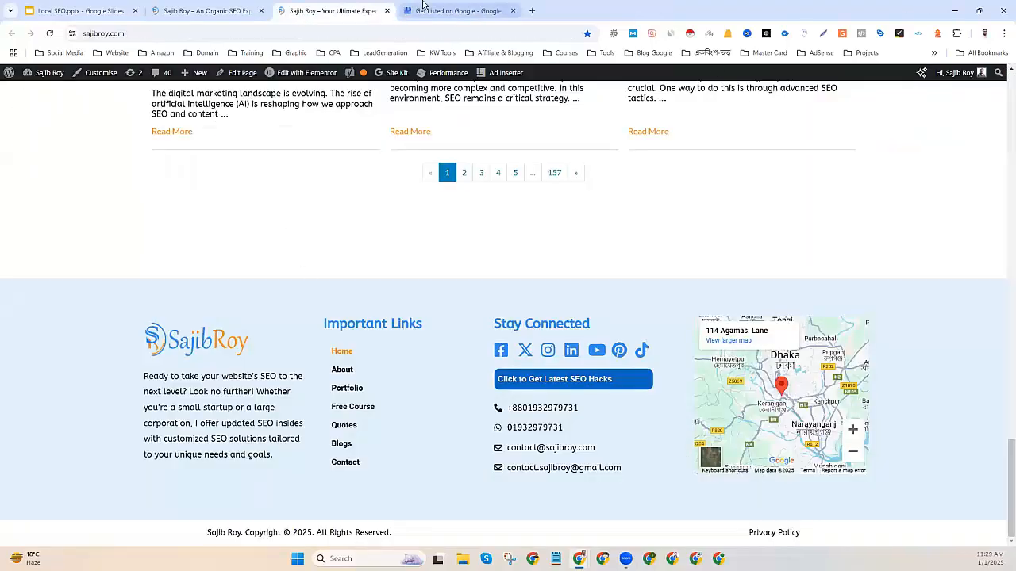
Return to the Satkhira SEO page and select its full seo-expert-in-satkhira web address.
scroll(230, 225, "up", 6)
scroll(377, 261, "up", 8)
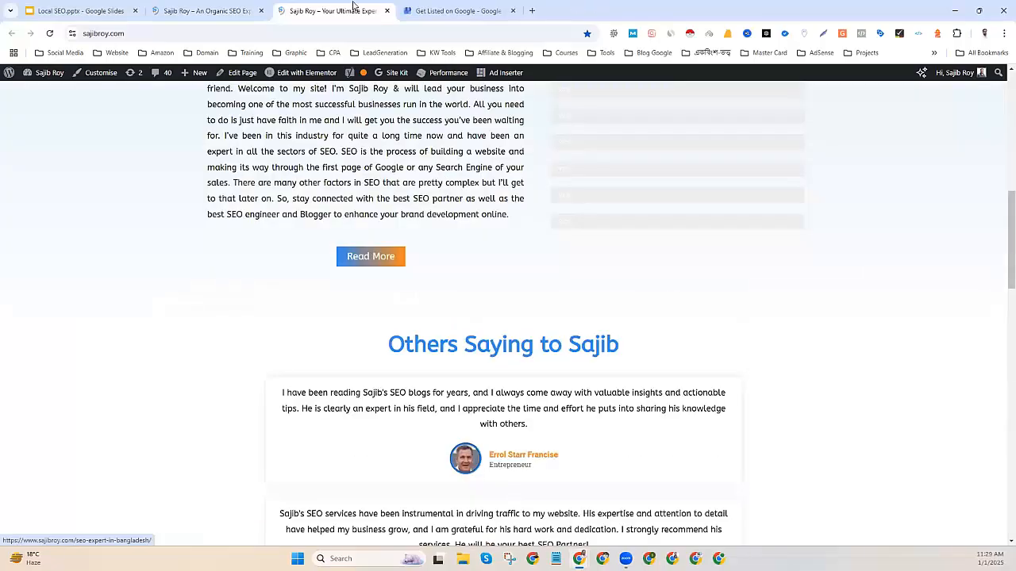
left_click(205, 10)
left_click_drag(333, 258, 733, 323)
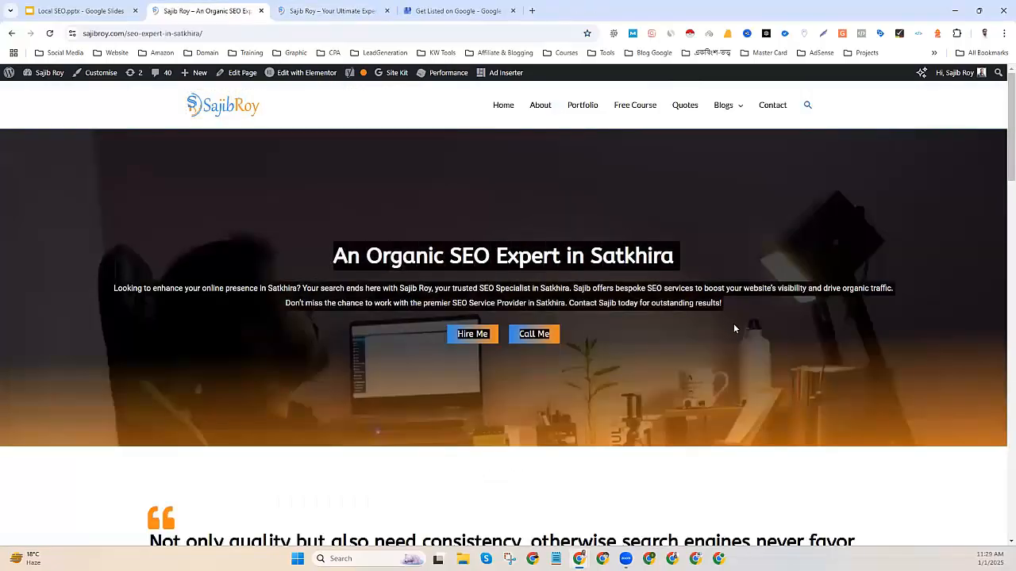
left_click(611, 367)
scroll(462, 370, "down", 1)
scroll(461, 372, "down", 14)
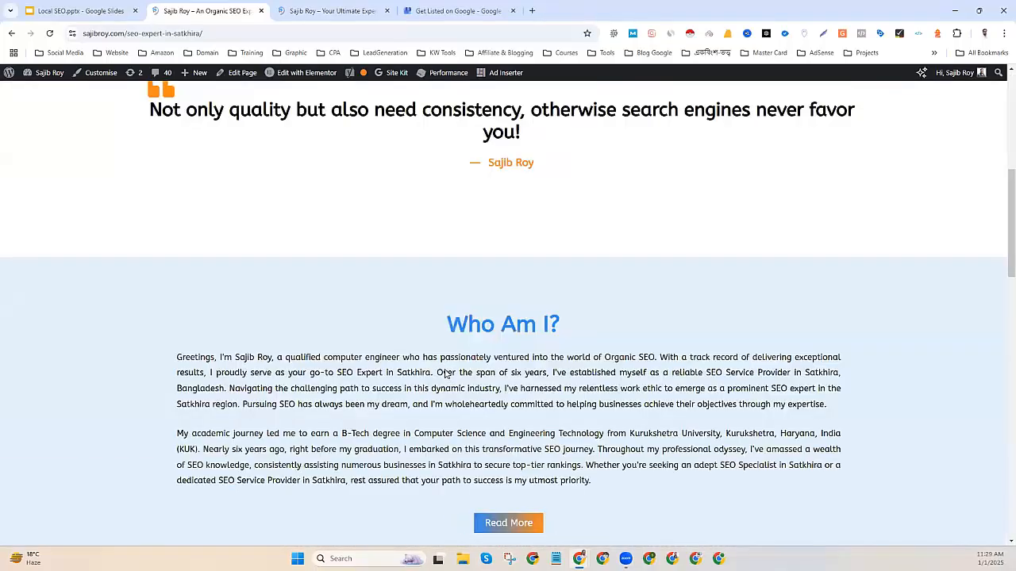
scroll(445, 362, "up", 15)
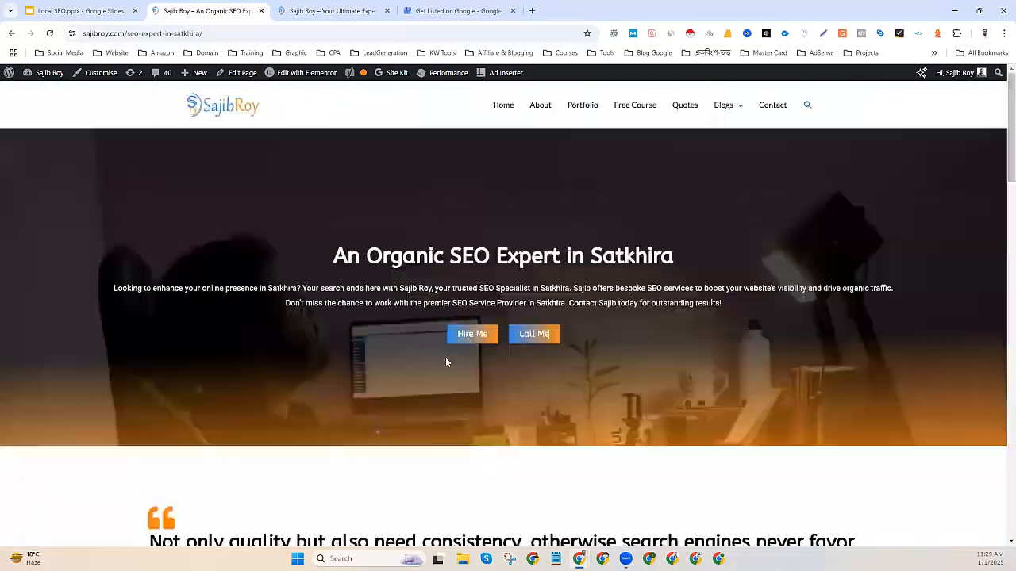
double_click(383, 258)
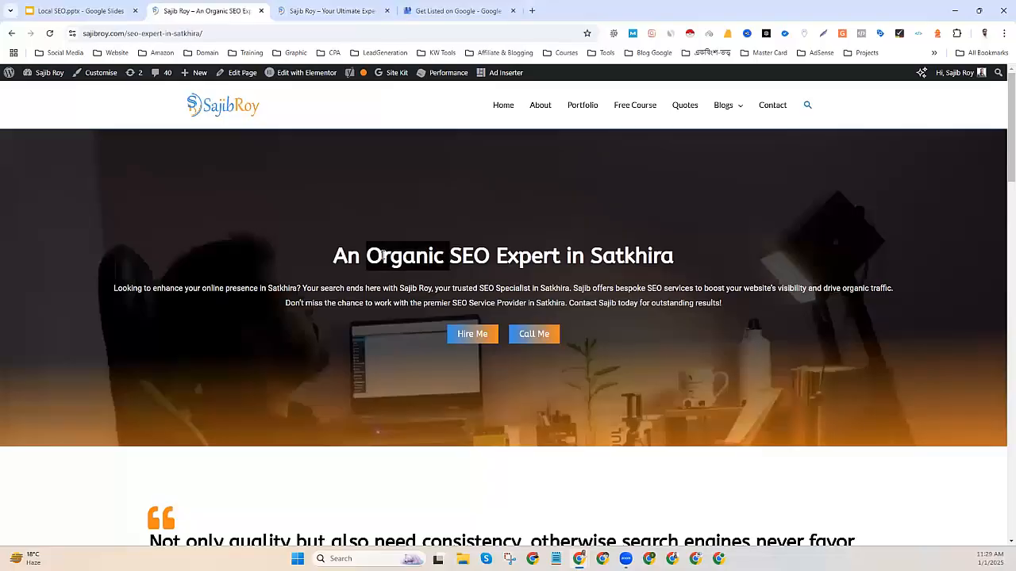
left_click(240, 33)
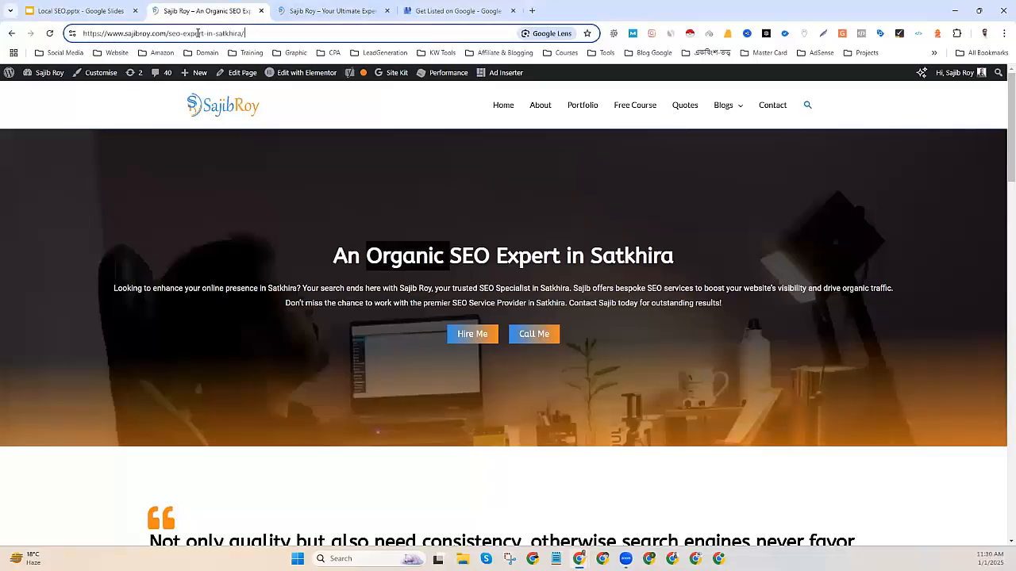
key("ctrl+a")
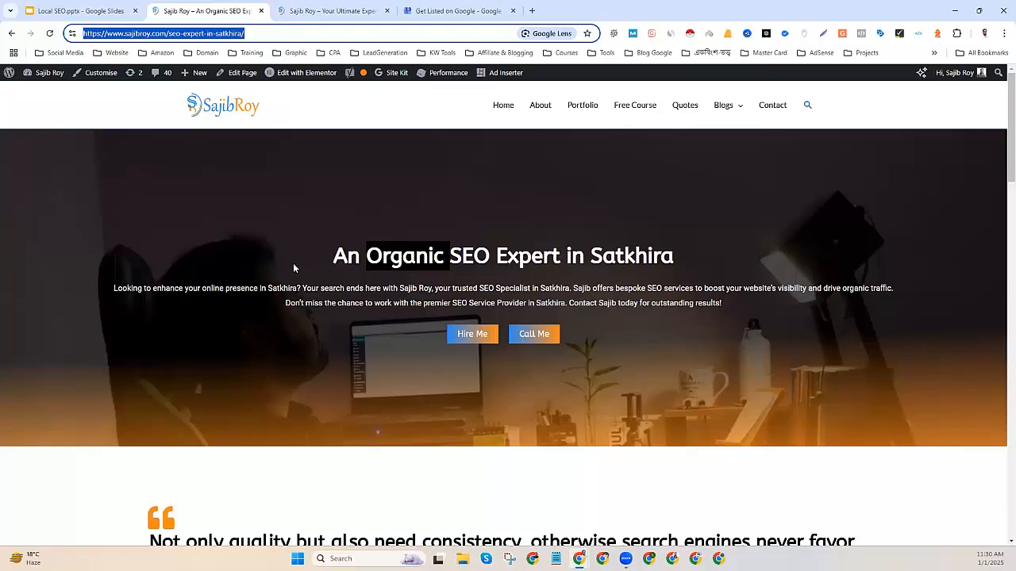
Start adding a single business in the profile manager, marking it as another business than Walkie Talkie Bangladesh.
left_click(458, 10)
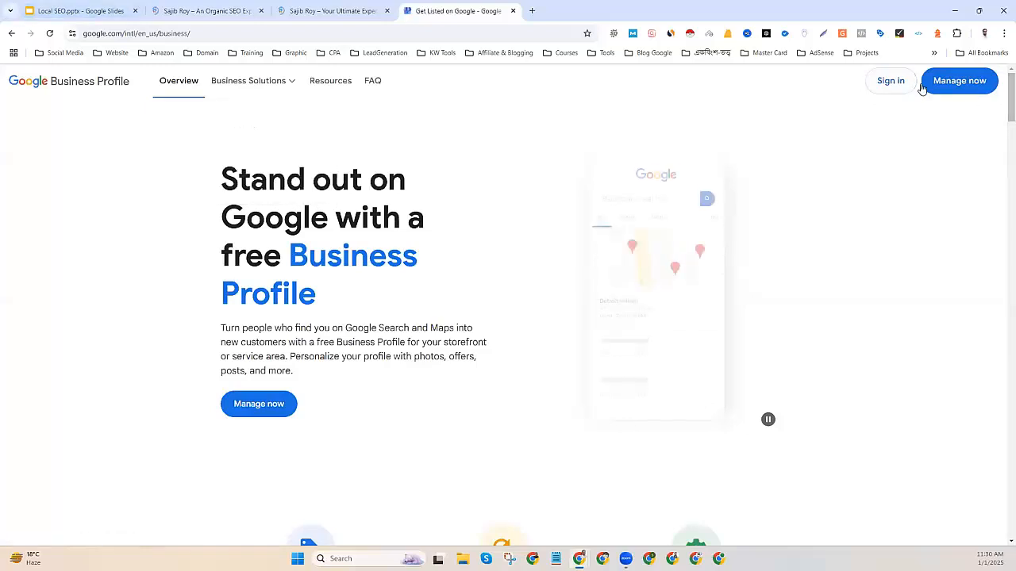
left_click(952, 80)
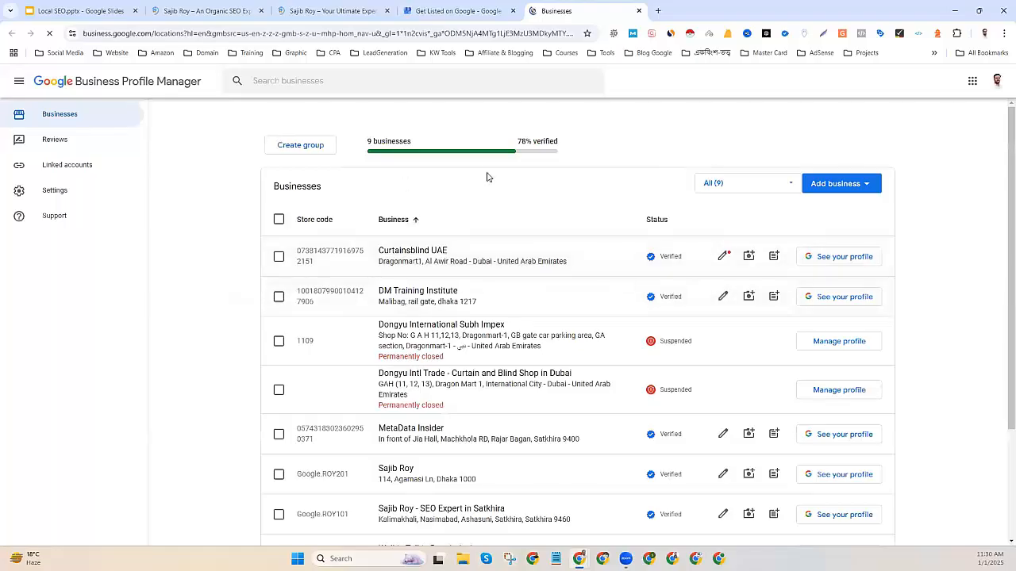
left_click(835, 187)
left_click(821, 211)
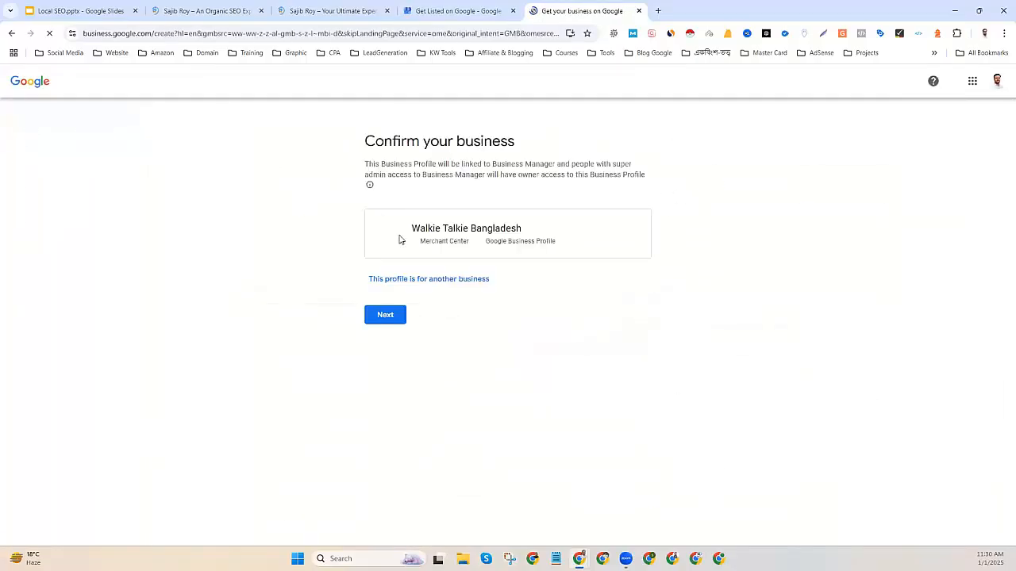
left_click(391, 280)
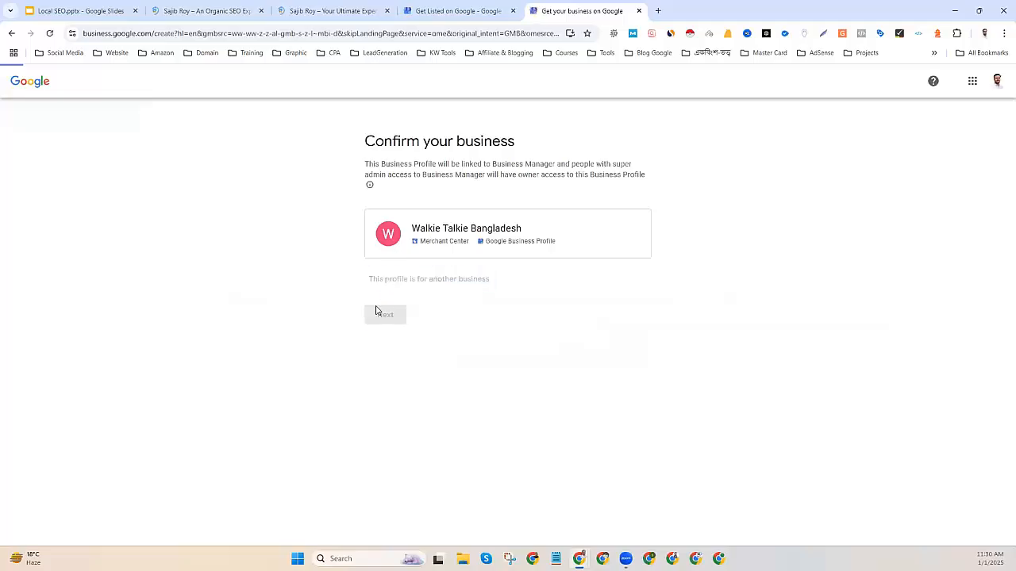
Enter SajibRoy.COM as the business name.
left_click(540, 211)
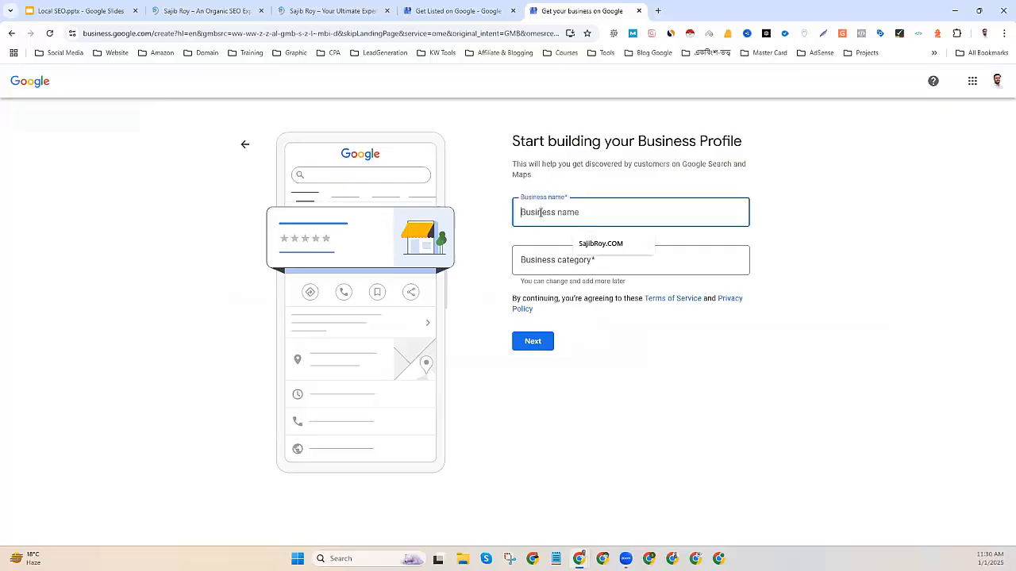
type("Sajib Roy")
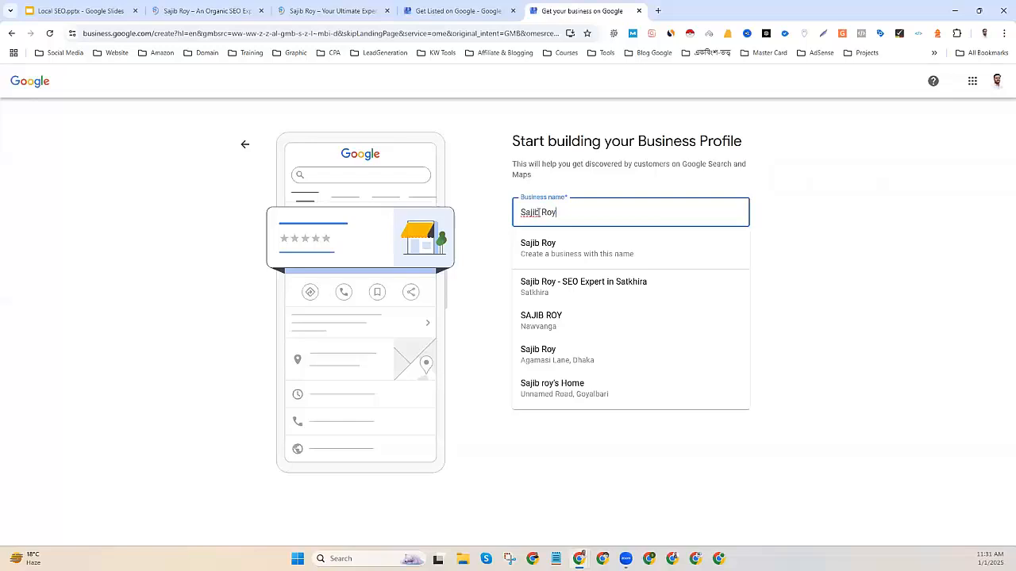
left_click(483, 252)
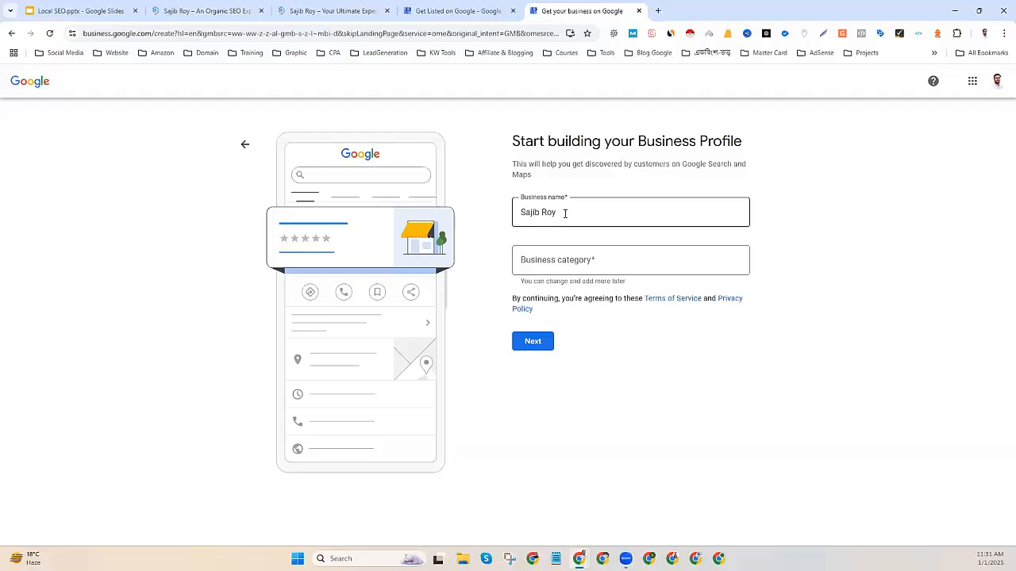
left_click(543, 212)
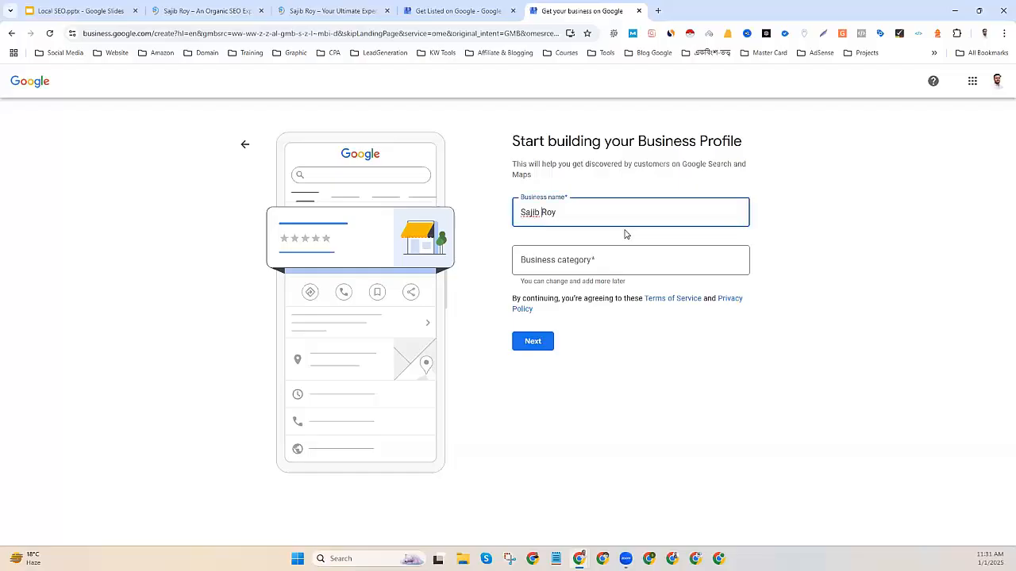
key("BackSpace")
key("Right")
key("Right")
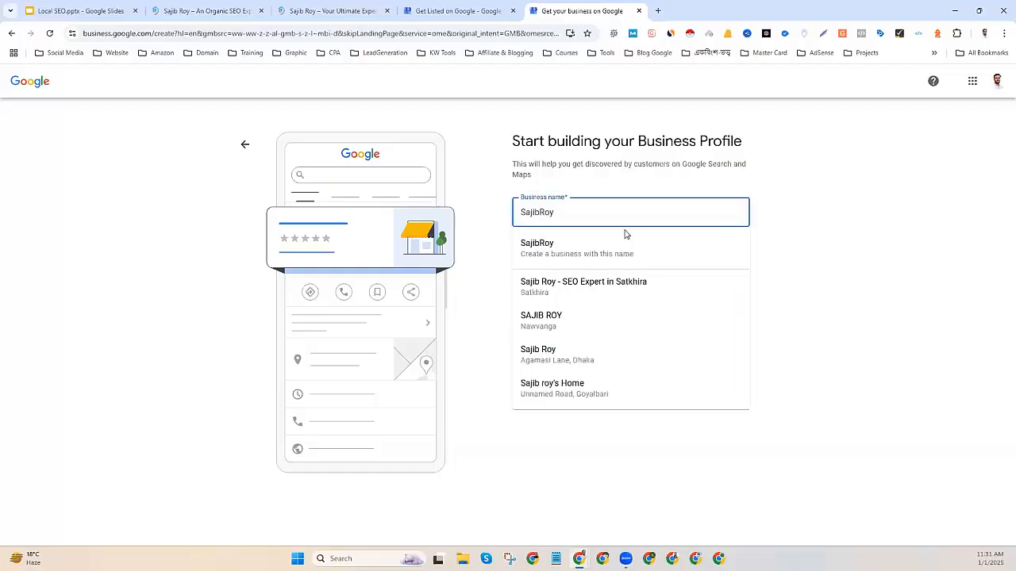
type(".COM")
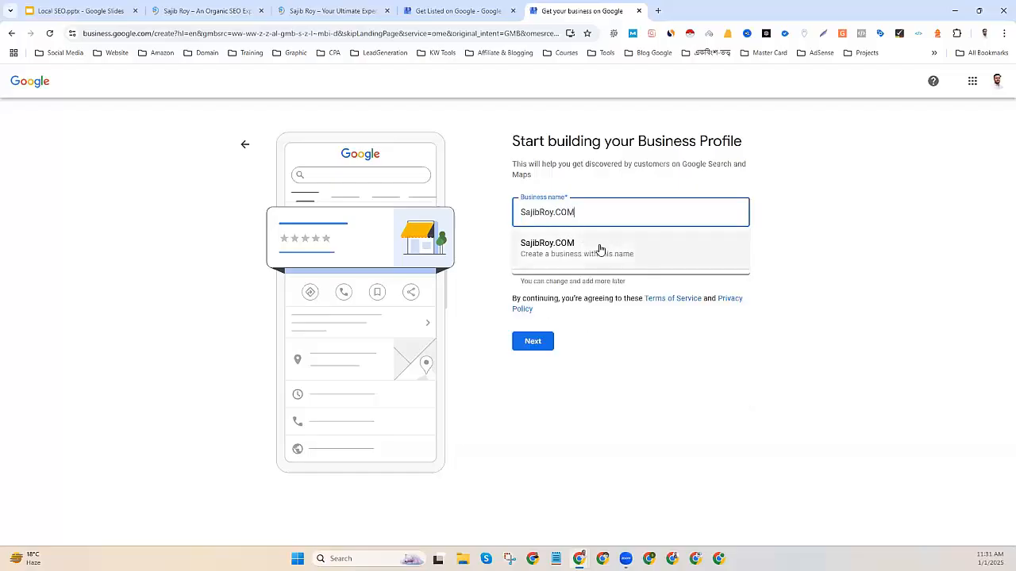
left_click(598, 249)
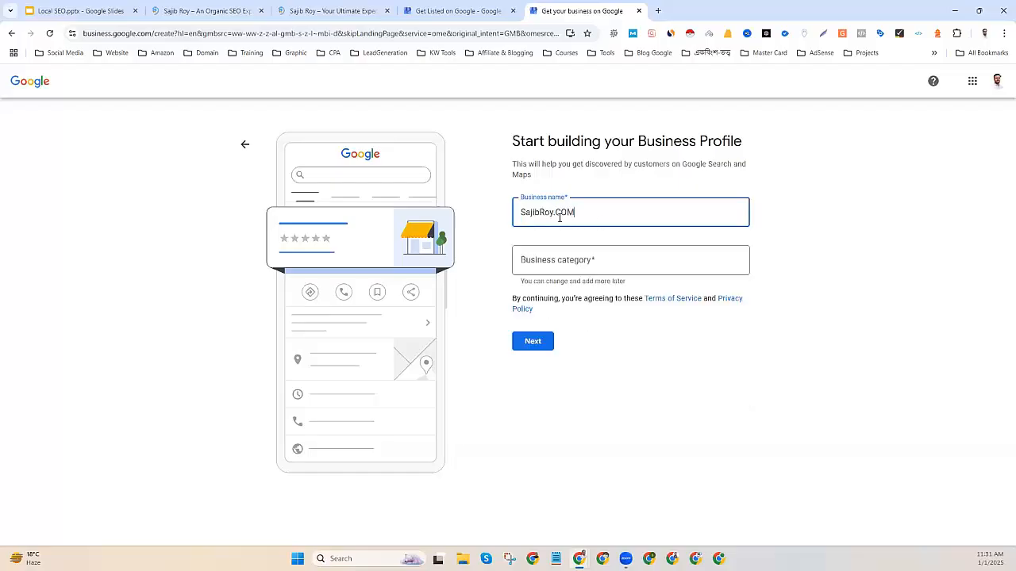
left_click_drag(595, 211, 516, 214)
Choose Internet marketing service as the business category and continue.
left_click(555, 260)
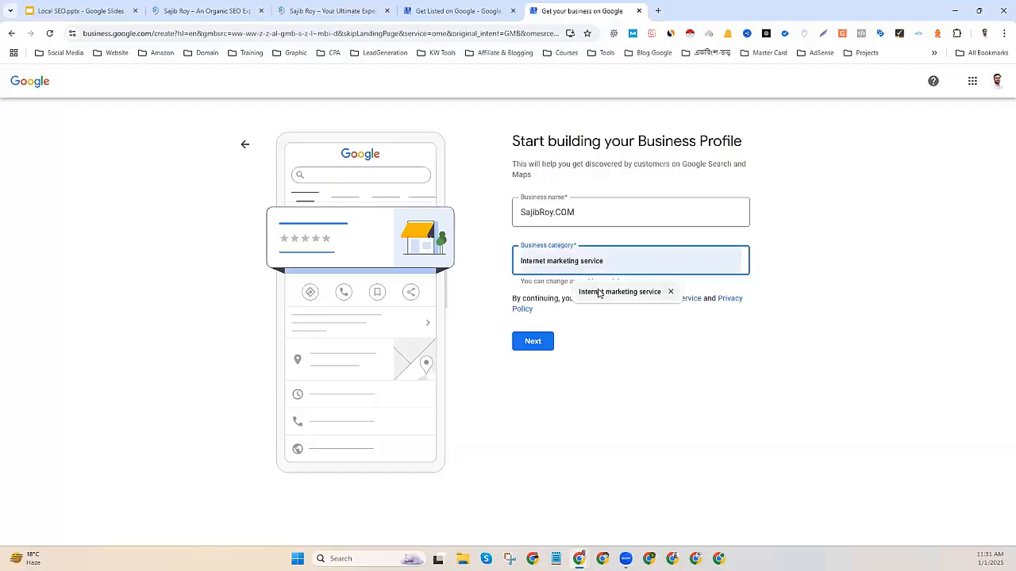
left_click(604, 295)
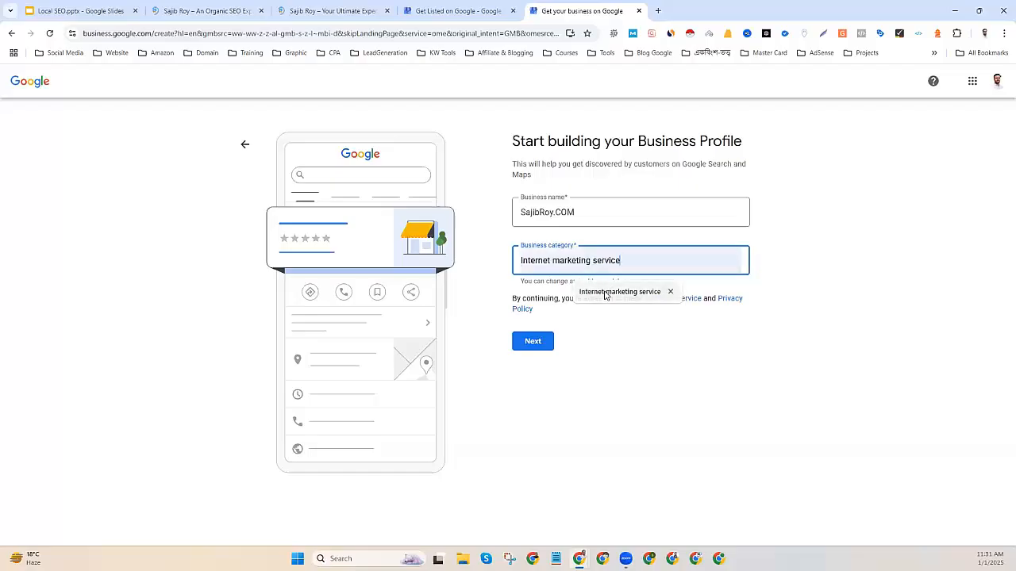
left_click(603, 361)
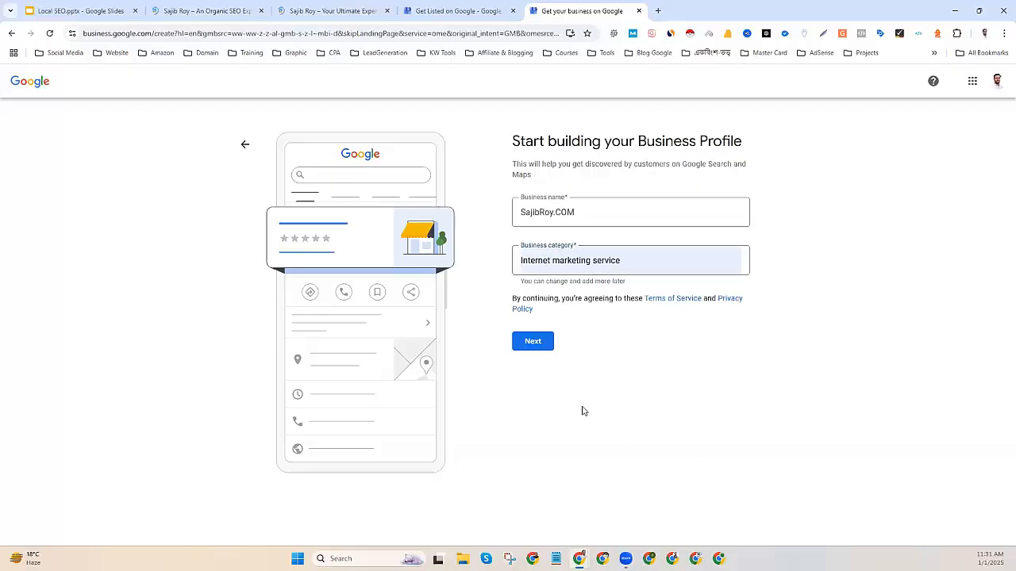
left_click(534, 343)
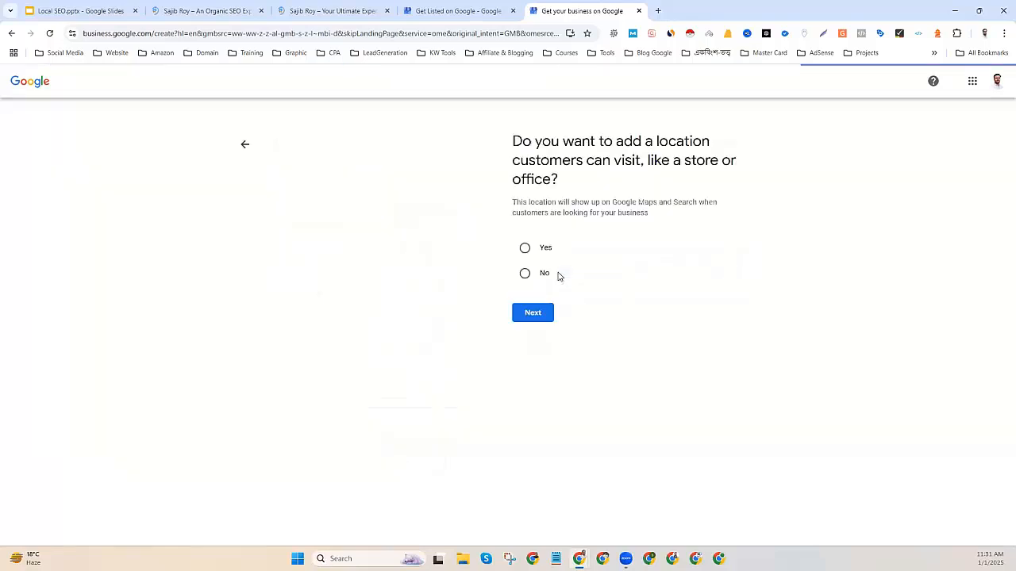
Answer Yes to having a location customers can visit and continue to the address form.
left_click_drag(511, 141, 704, 141)
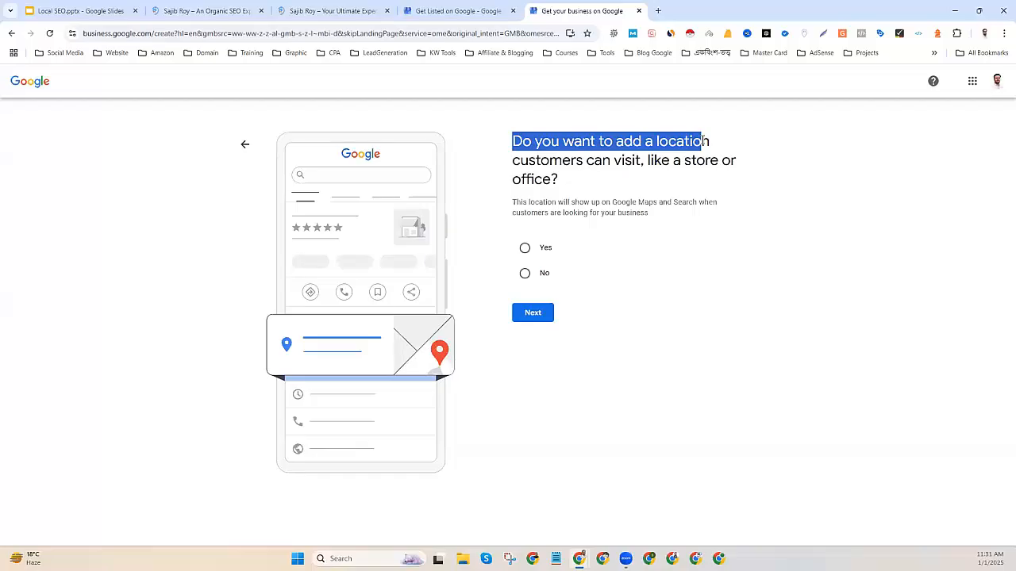
left_click(674, 167)
left_click_drag(565, 181, 510, 151)
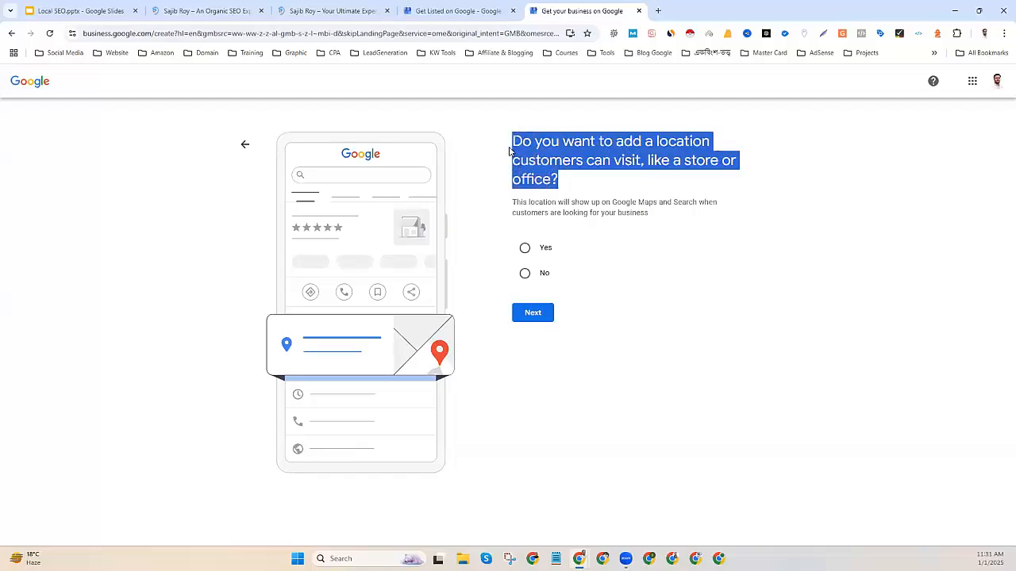
left_click(557, 203)
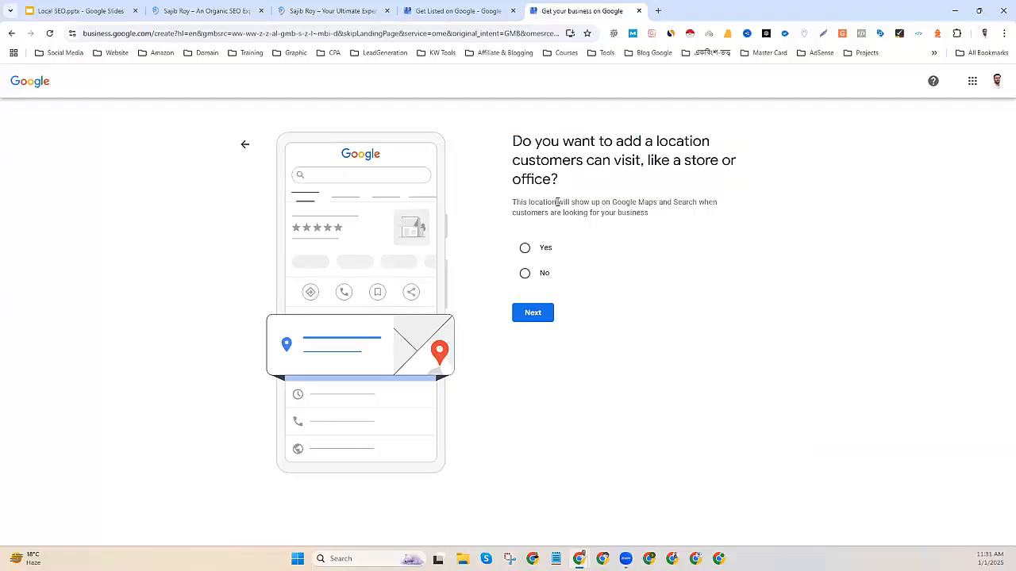
left_click(525, 247)
left_click(534, 316)
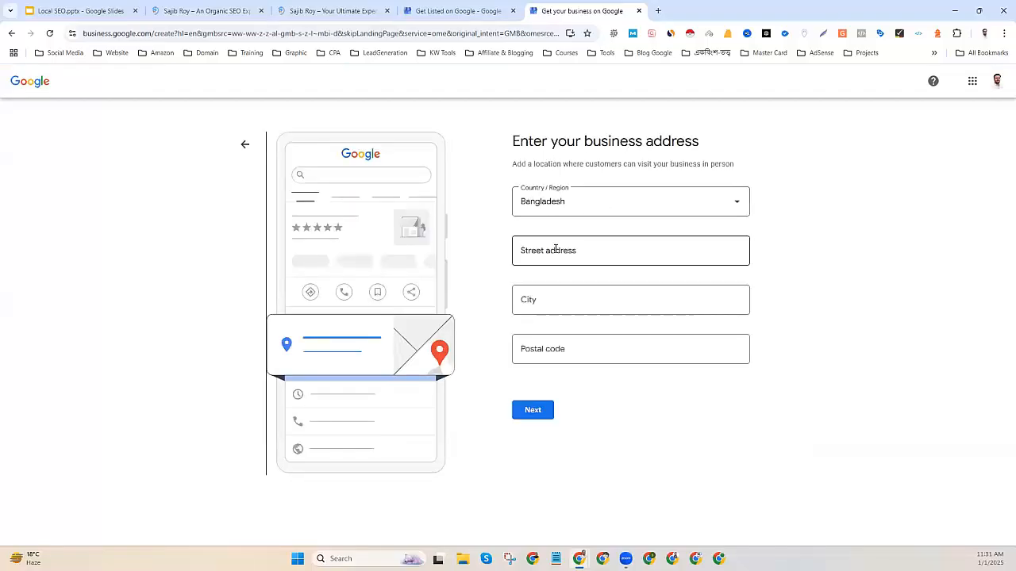
left_click(555, 249)
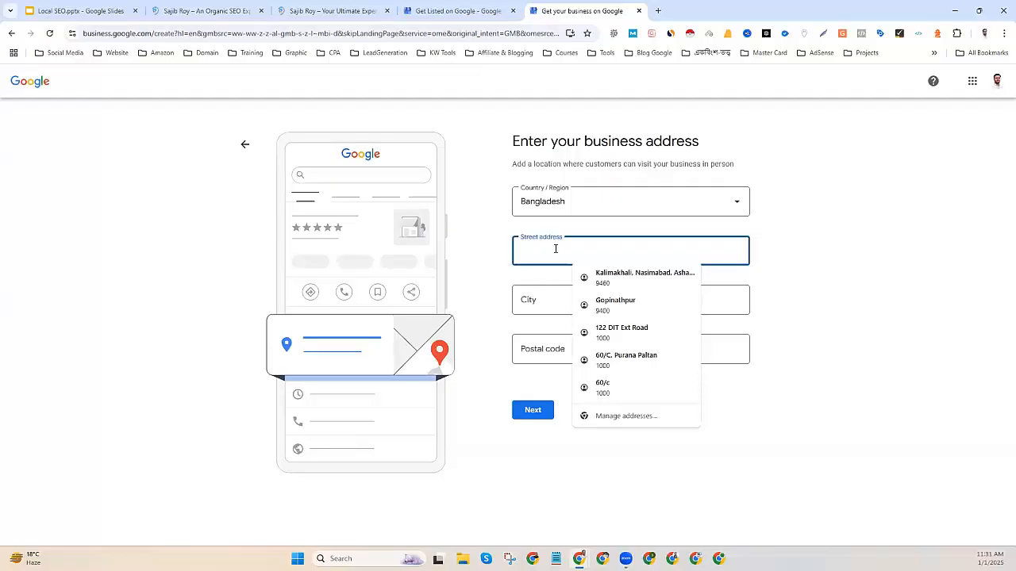
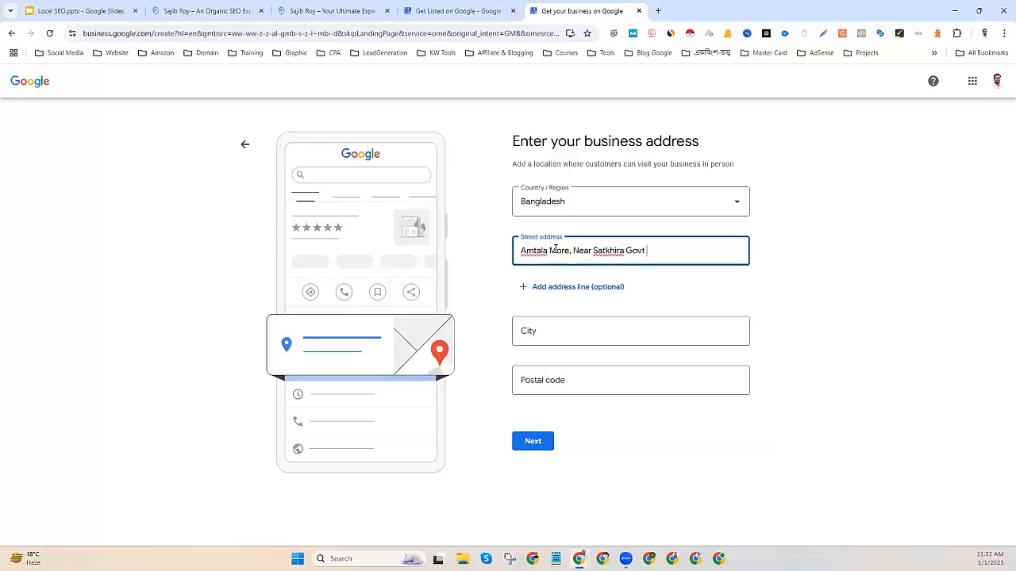
left_click(563, 287)
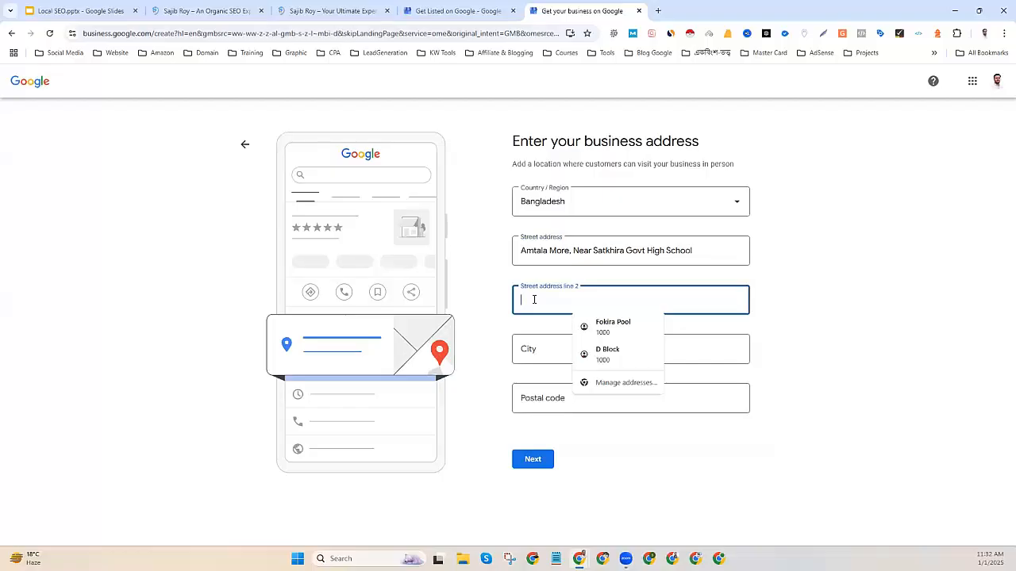
type("Adj")
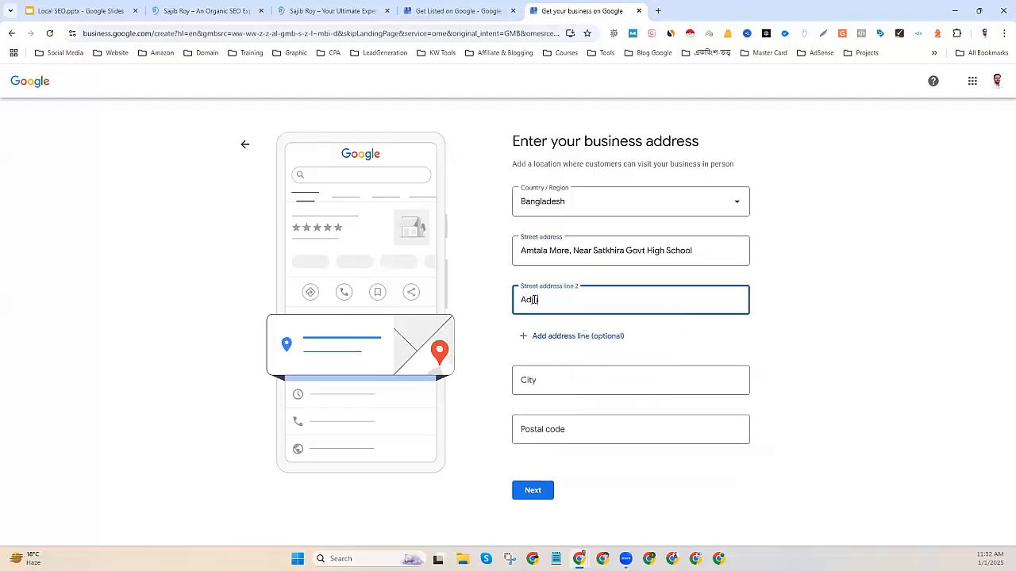
type("diu")
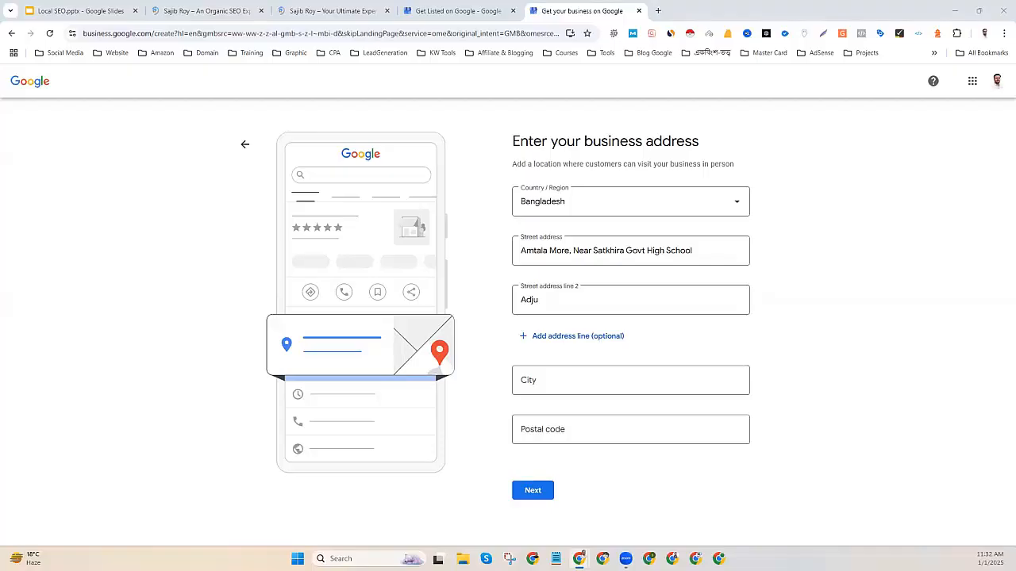
Finish line 2 ('…ent to GonoMukhi Ma'), autofill the city, and change the postal code's last digits to 00.
left_click(545, 301)
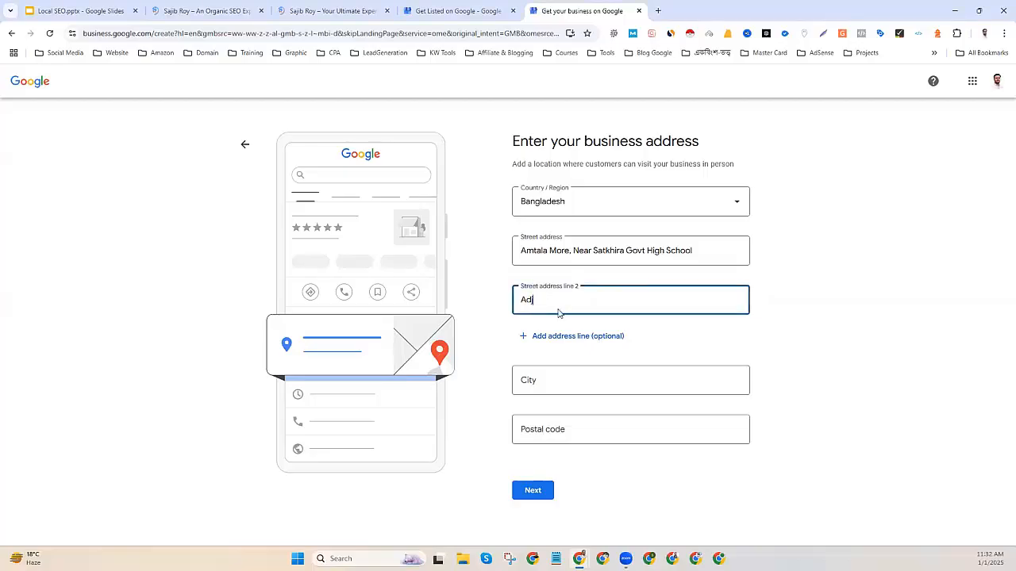
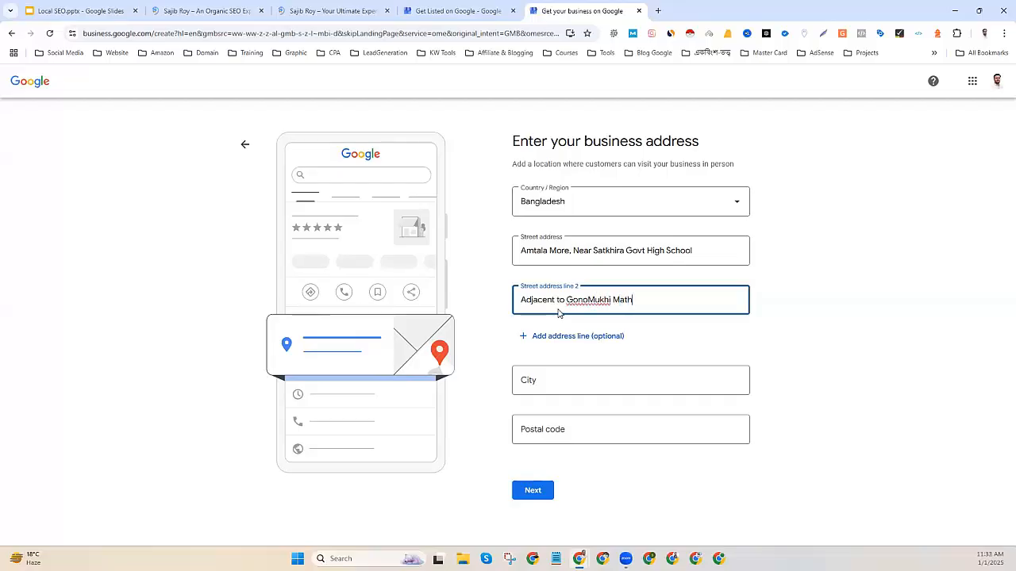
left_click(562, 379)
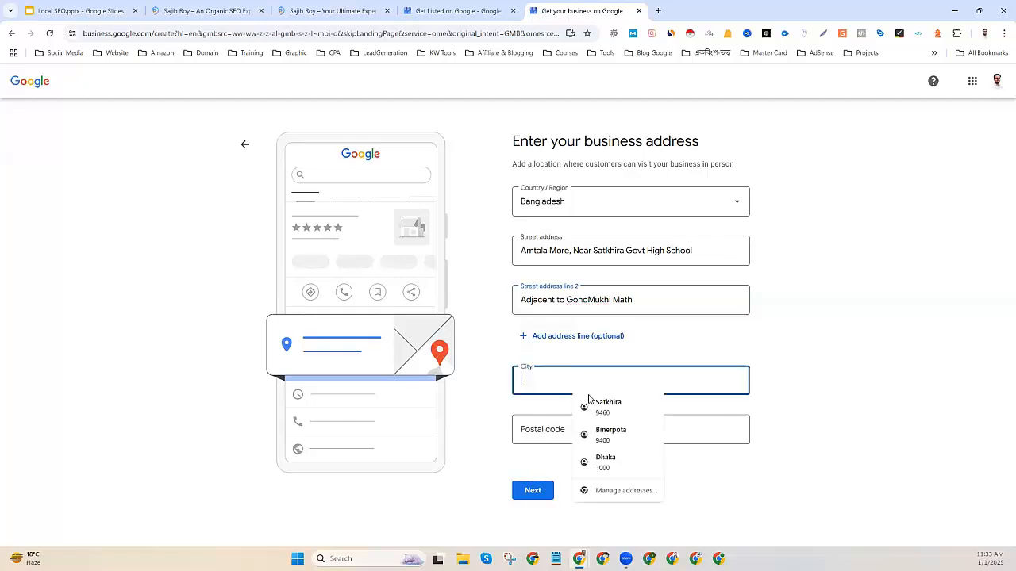
left_click(603, 406)
left_click(541, 429)
left_click_drag(541, 428, 531, 428)
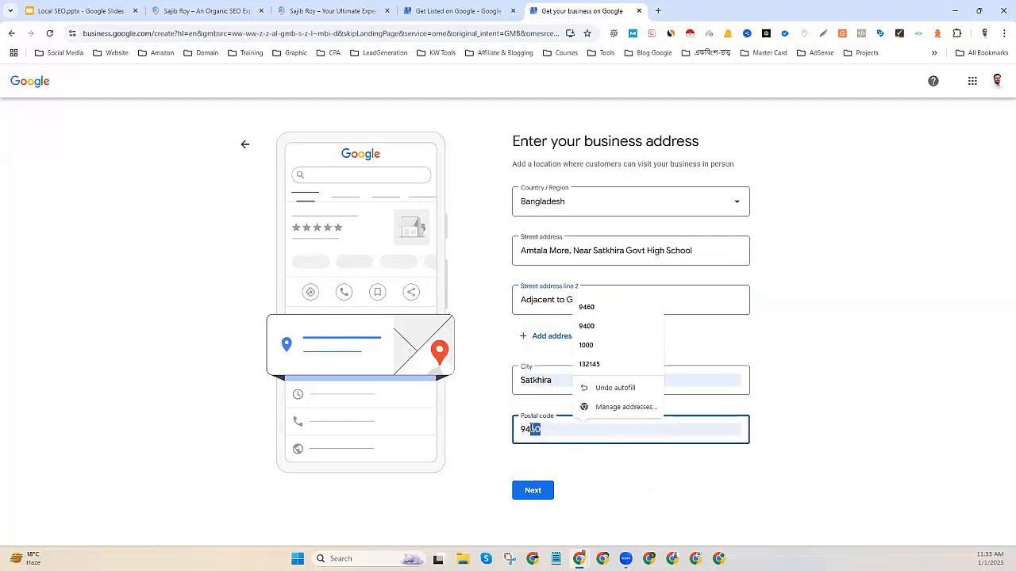
type("00")
left_click(479, 487)
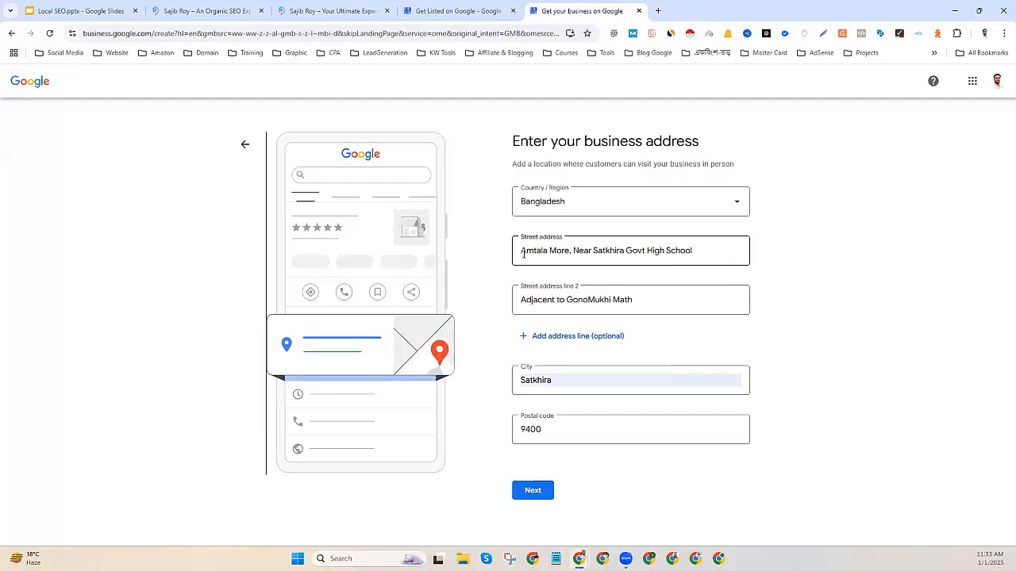
Add a third address line and move lines 1 and 2 down one place with cut and paste.
left_click(561, 336)
triple_click(556, 301)
right_click(559, 308)
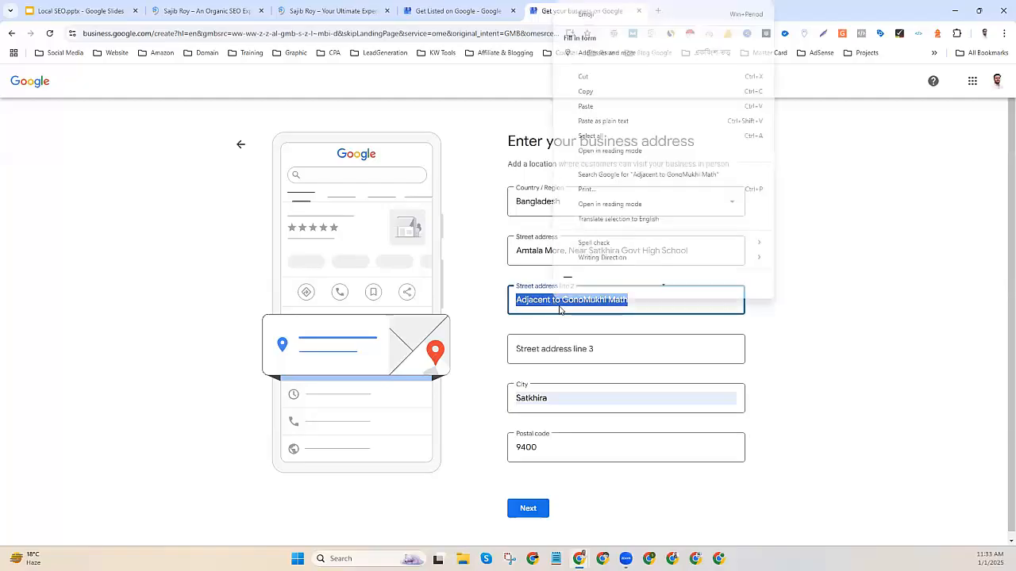
left_click(583, 76)
left_click(520, 347)
key("ctrl+v")
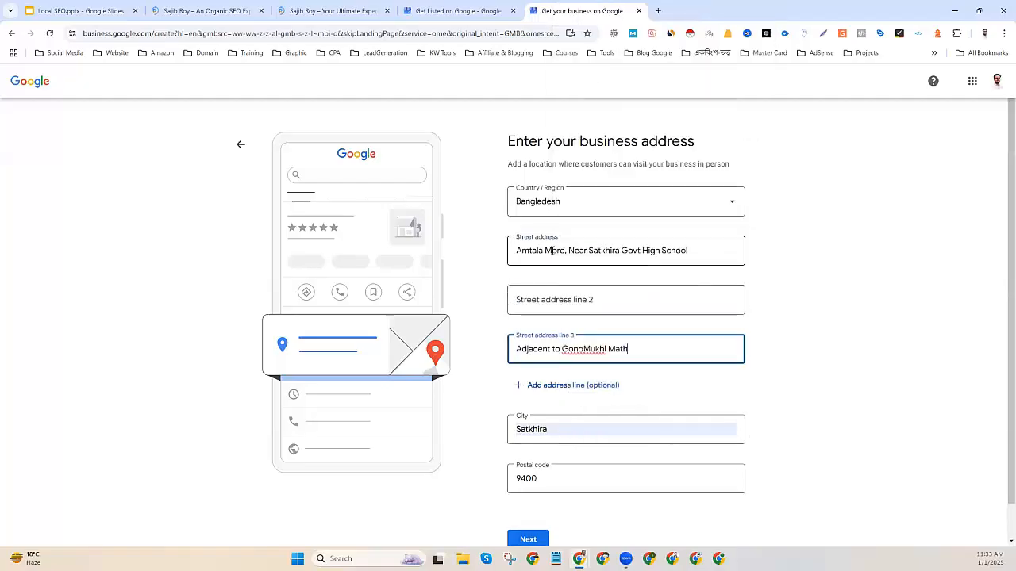
triple_click(574, 251)
right_click(576, 271)
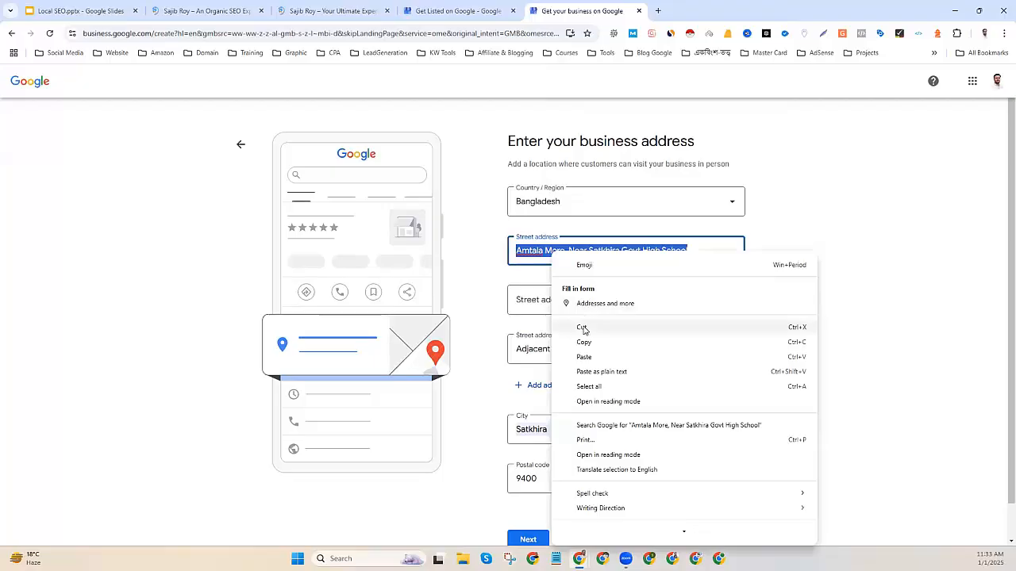
left_click(583, 325)
left_click(550, 299)
key("ctrl+v")
Start a new first address line with '4th F' for the floor.
left_click(547, 253)
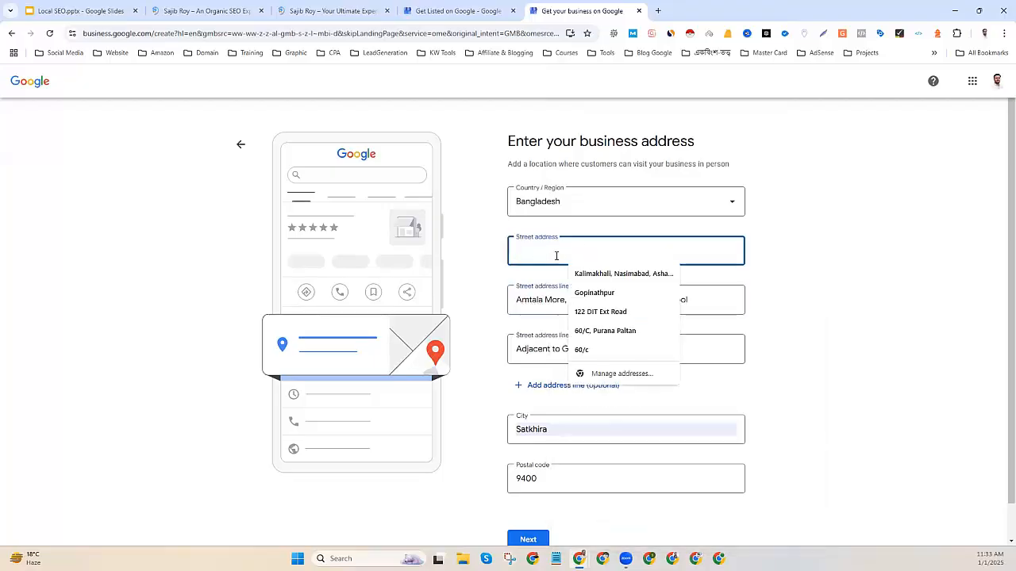
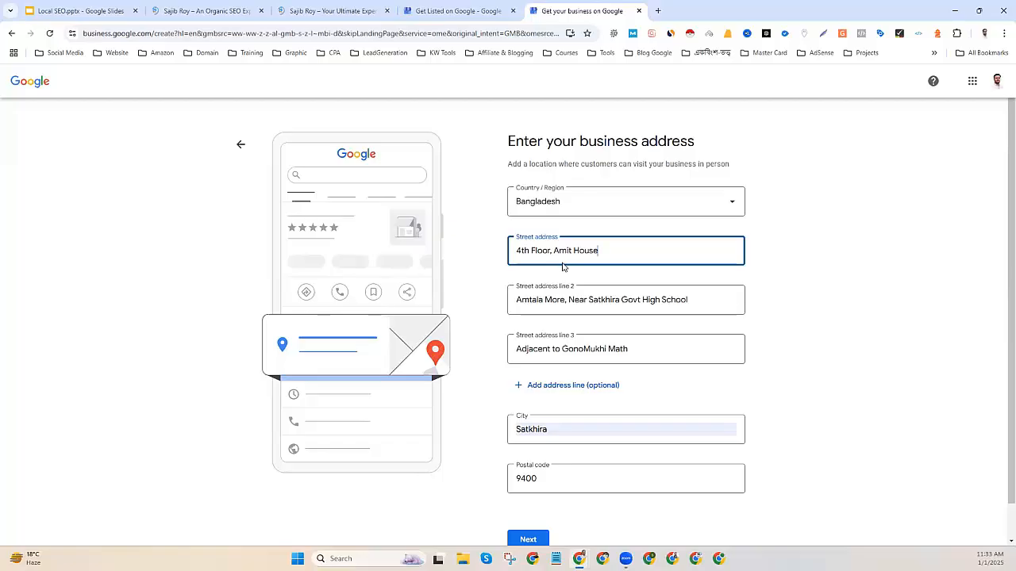
scroll(584, 291, "down", 1)
Submit the completed address to reach the map location step.
left_click(529, 508)
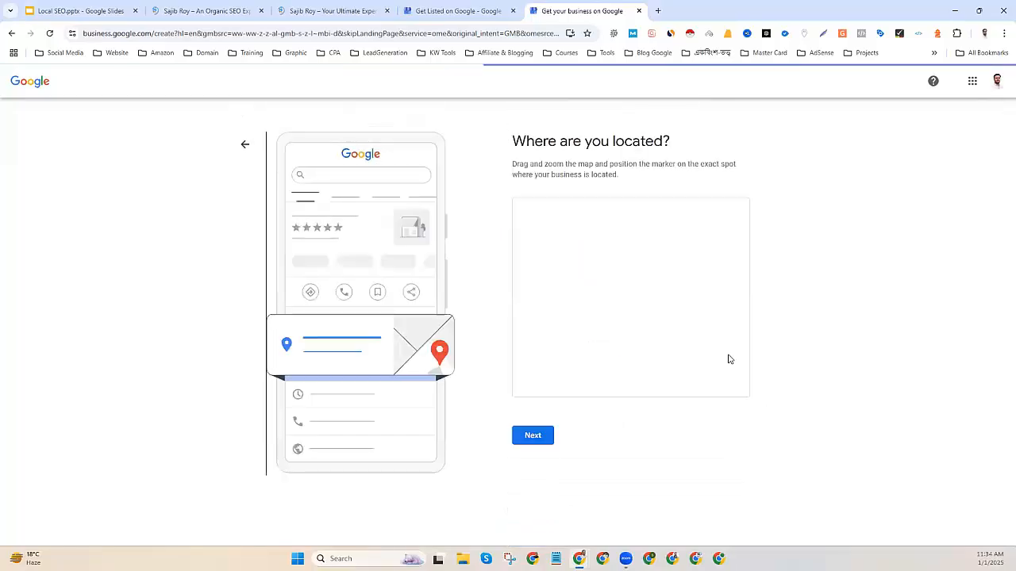
left_click_drag(516, 141, 676, 141)
left_click(631, 183)
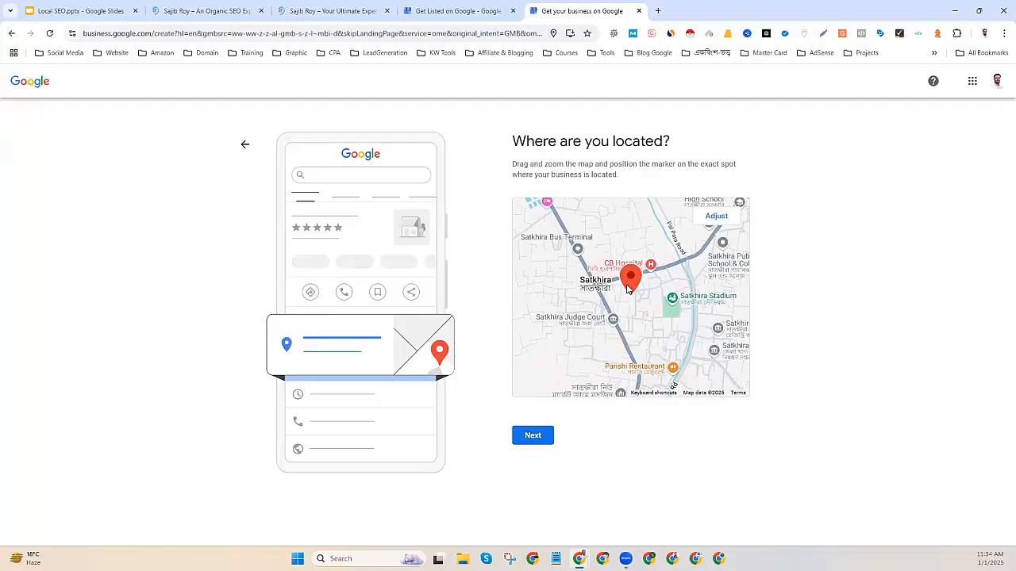
Zoom and drag the map to fine-tune the business pin, confirm it, and continue.
left_click(716, 216)
scroll(648, 320, "up", 2)
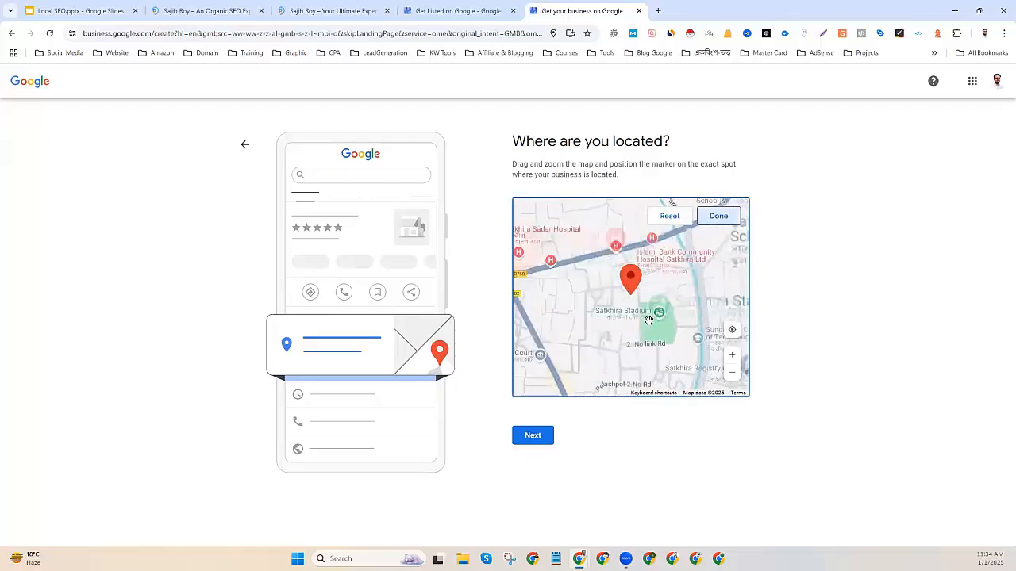
scroll(601, 359, "up", 2)
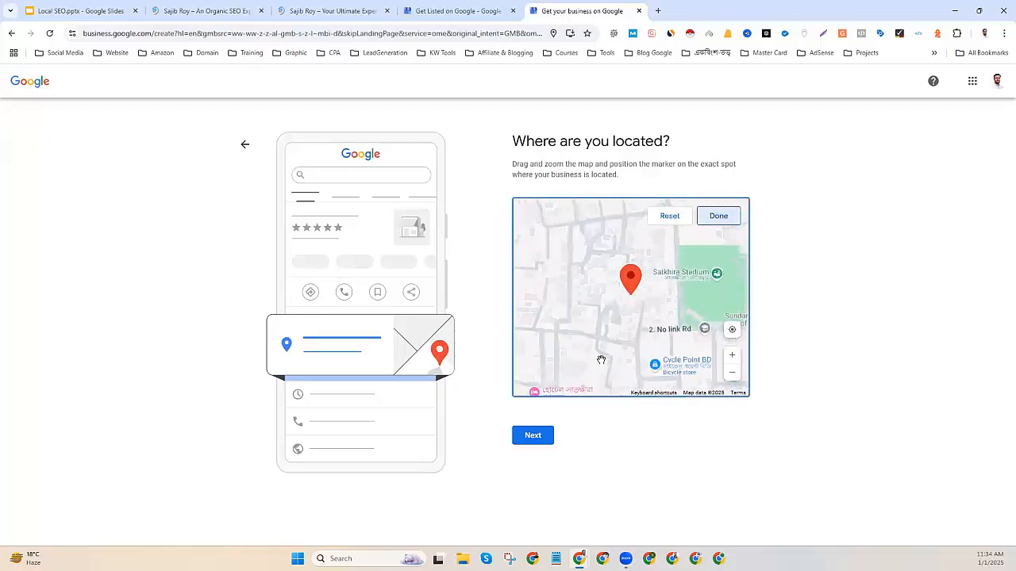
scroll(607, 357, "up", 2)
scroll(607, 357, "up", 2)
scroll(607, 357, "up", 2)
scroll(608, 357, "down", 2)
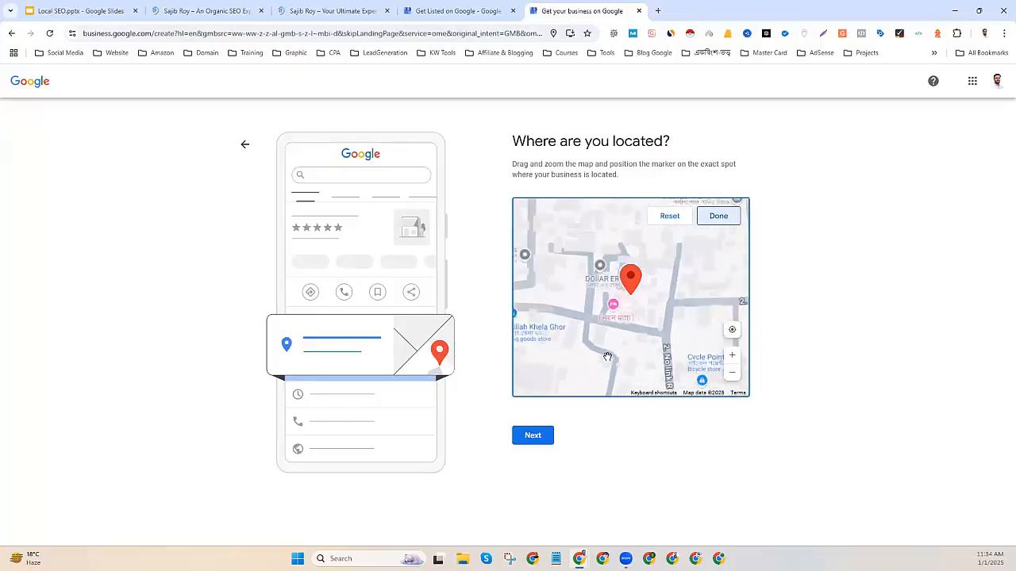
scroll(611, 358, "up", 5)
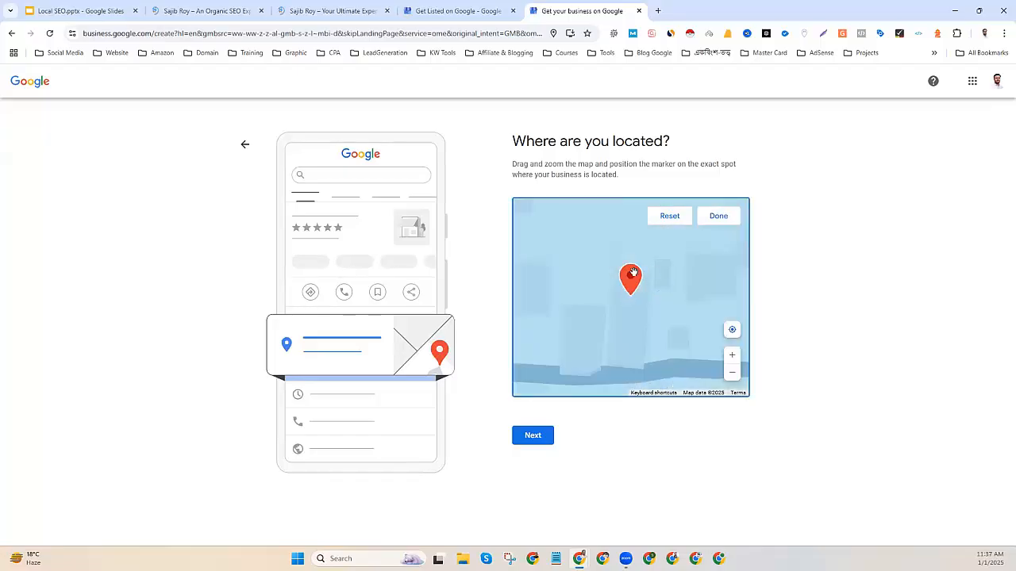
scroll(643, 287, "up", 1)
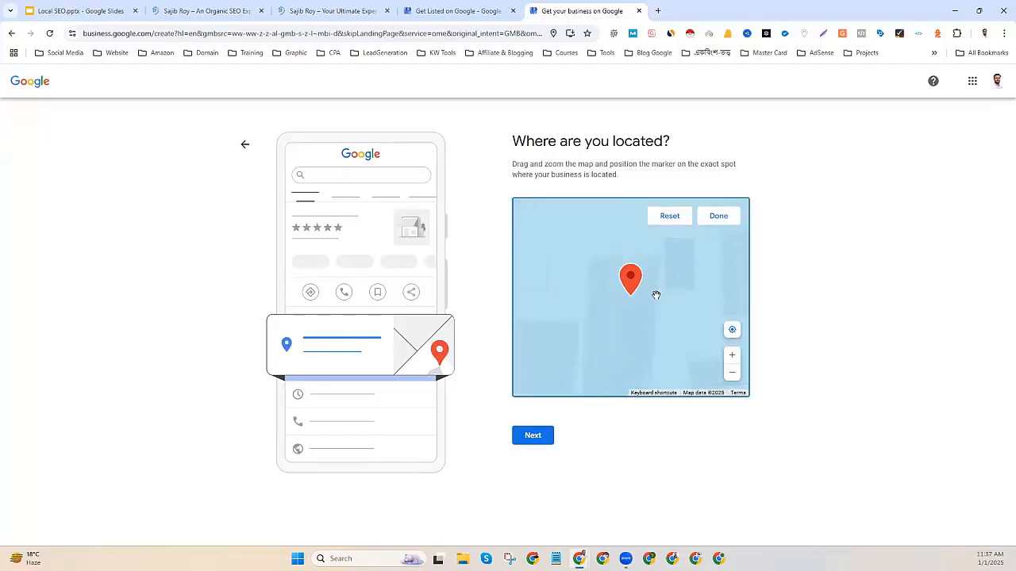
scroll(639, 322, "down", 1)
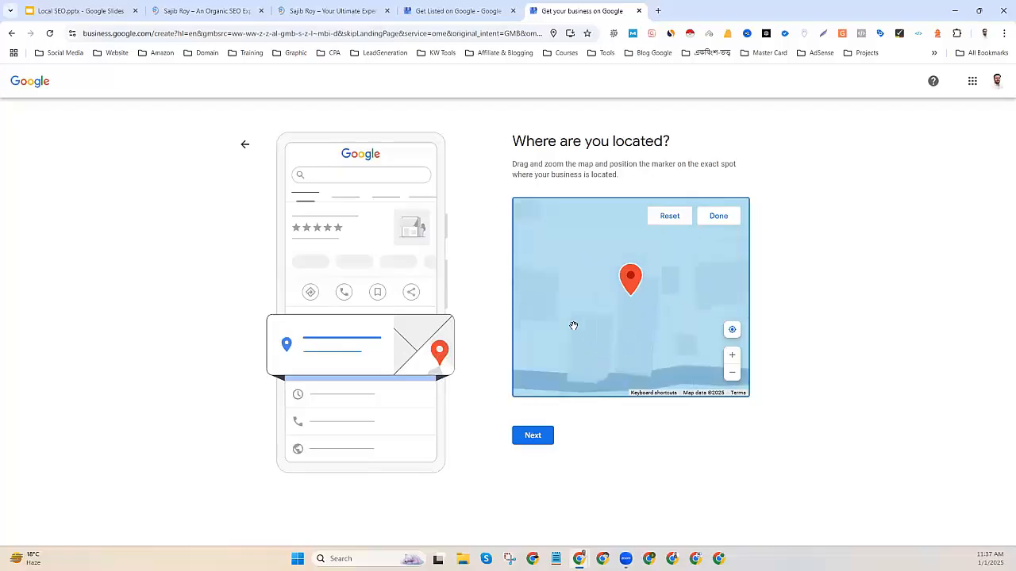
left_click_drag(671, 315, 594, 320)
scroll(567, 330, "up", 1)
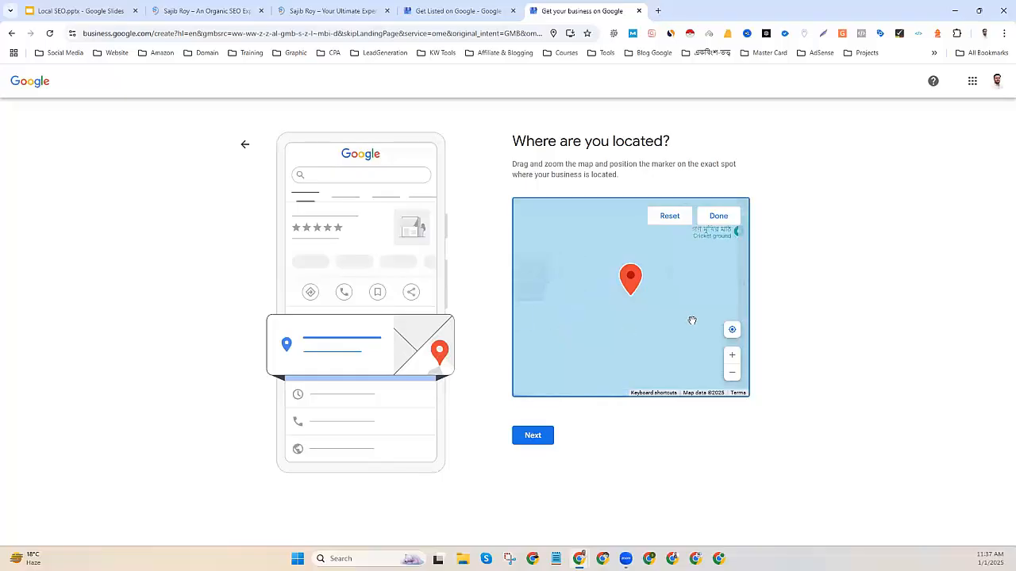
scroll(644, 335, "down", 1)
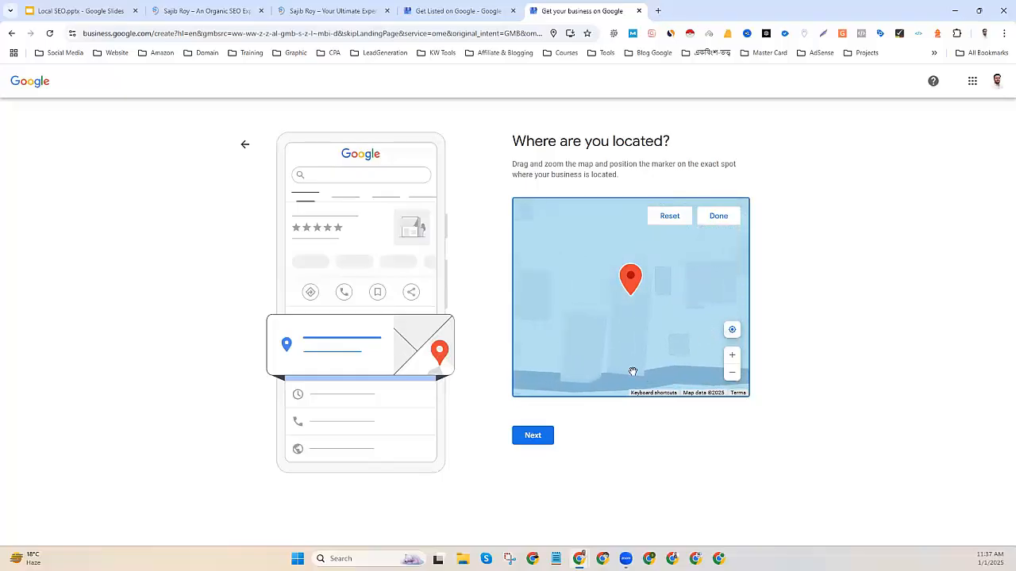
left_click(718, 217)
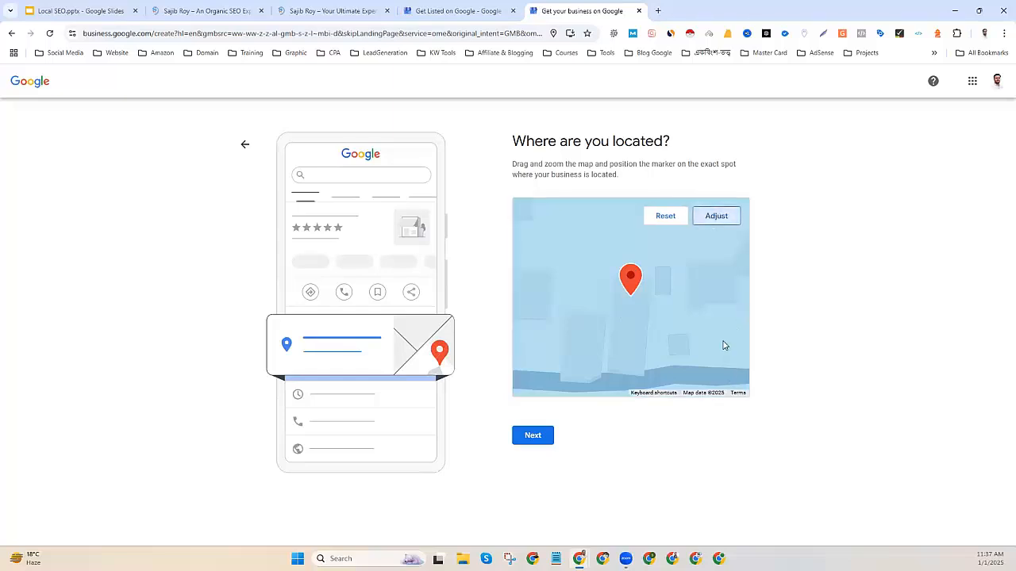
left_click(531, 437)
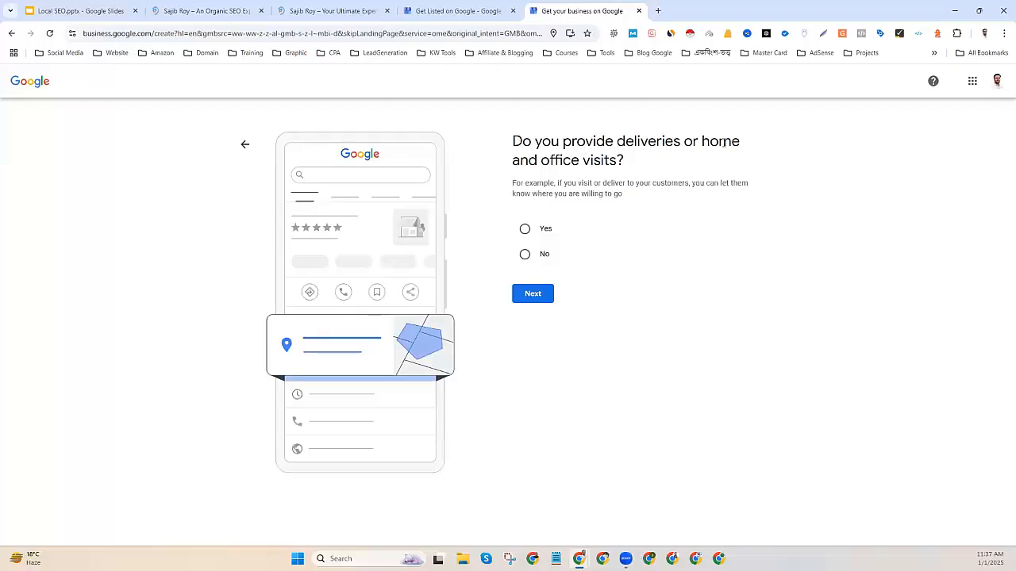
Answer Yes to providing deliveries or home and office visits.
left_click_drag(516, 162, 630, 166)
left_click(525, 229)
left_click(532, 296)
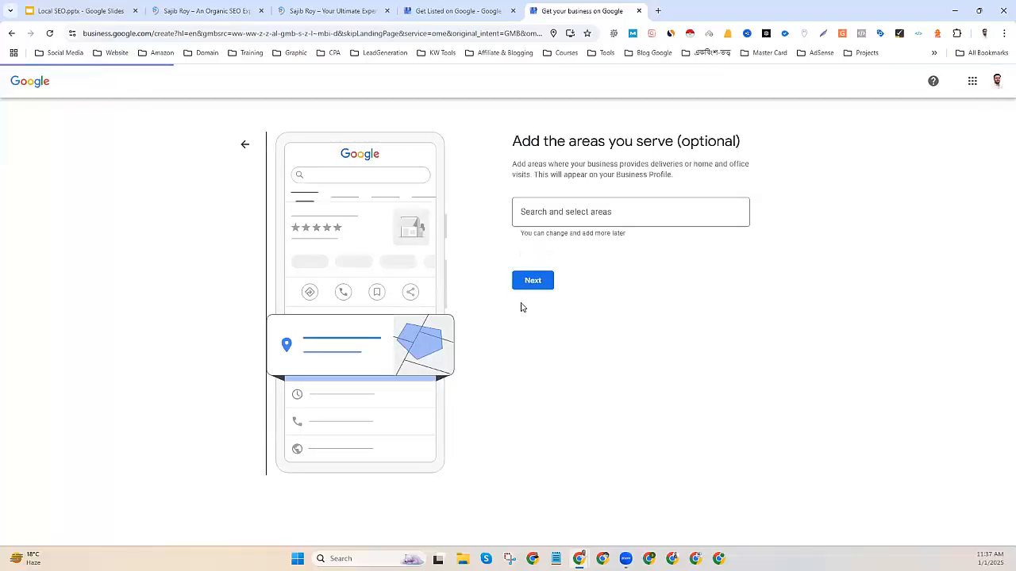
Add Satkhira, Bangladesh as the service area and continue.
left_click(579, 212)
type("Satkhira")
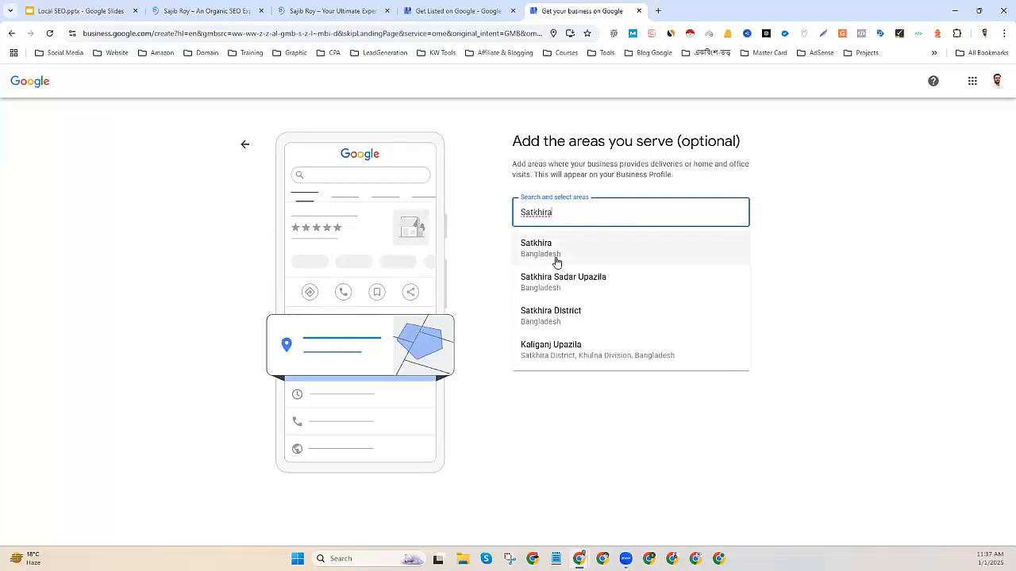
left_click(556, 259)
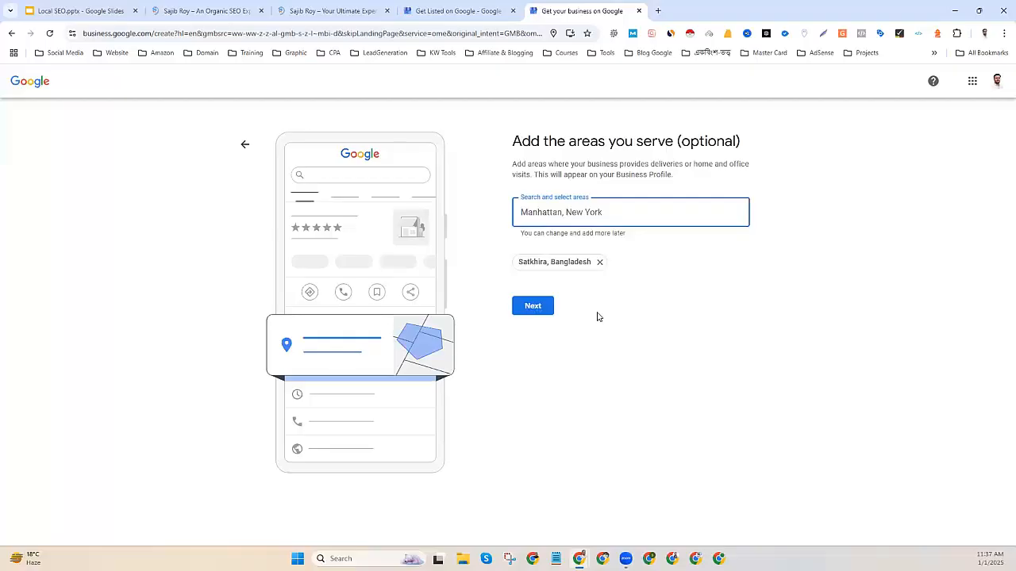
left_click(543, 308)
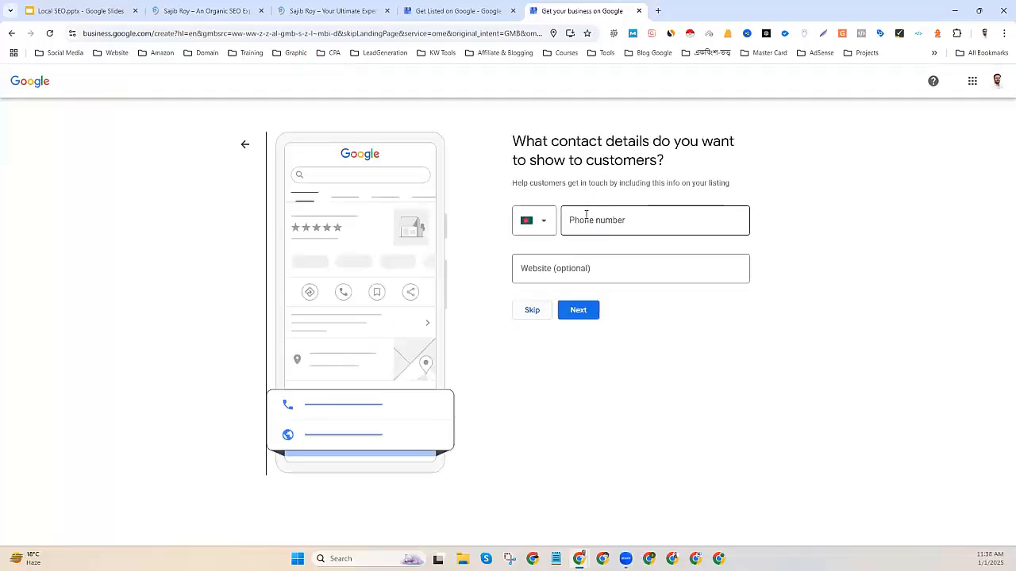
Enter the business phone number.
left_click(582, 220)
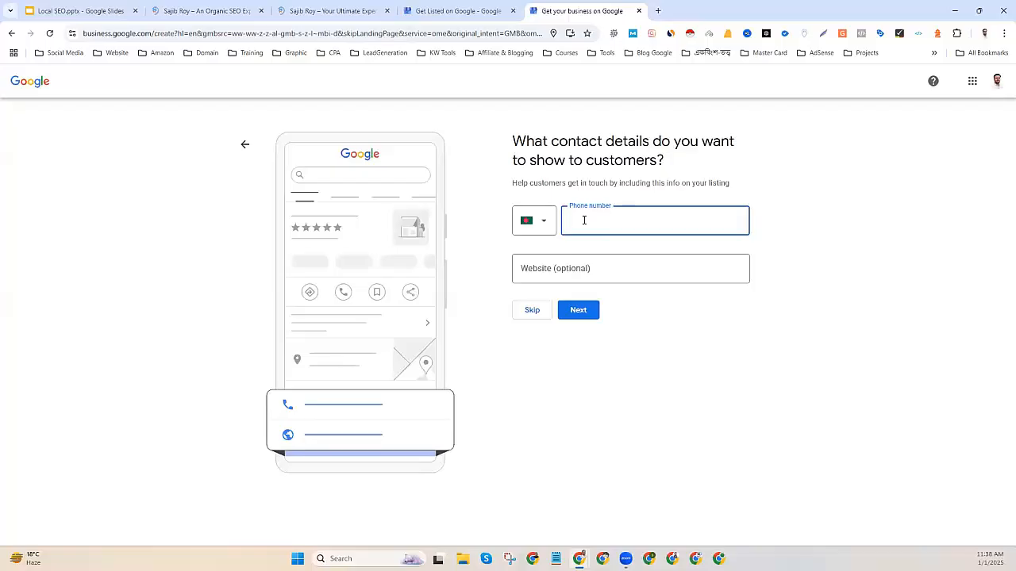
left_click(549, 269)
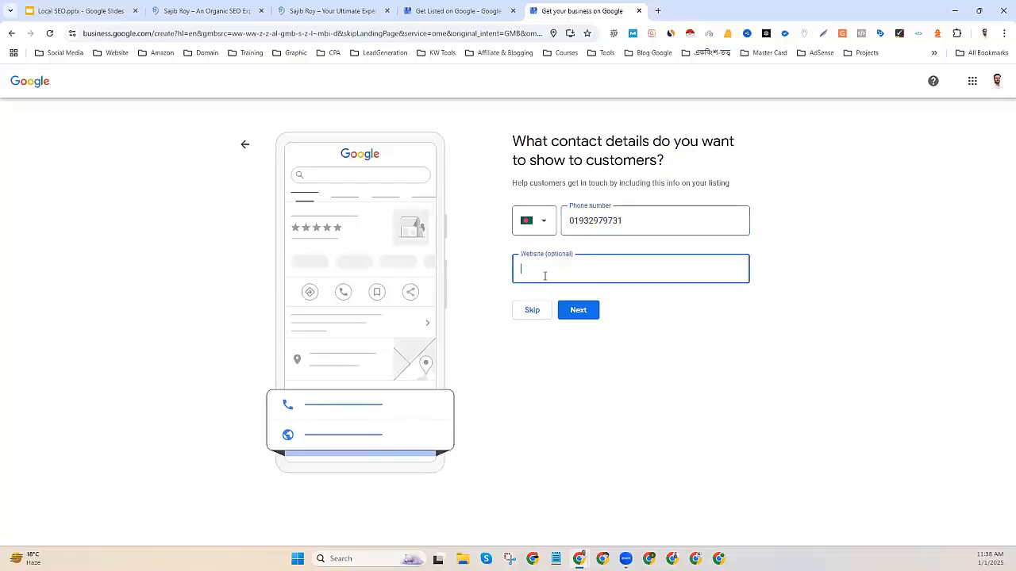
Copy the sajibroy.com/seo-expert-in-satkhira URL into Website and submit the contact details.
left_click(179, 4)
left_click(179, 32)
right_click(179, 32)
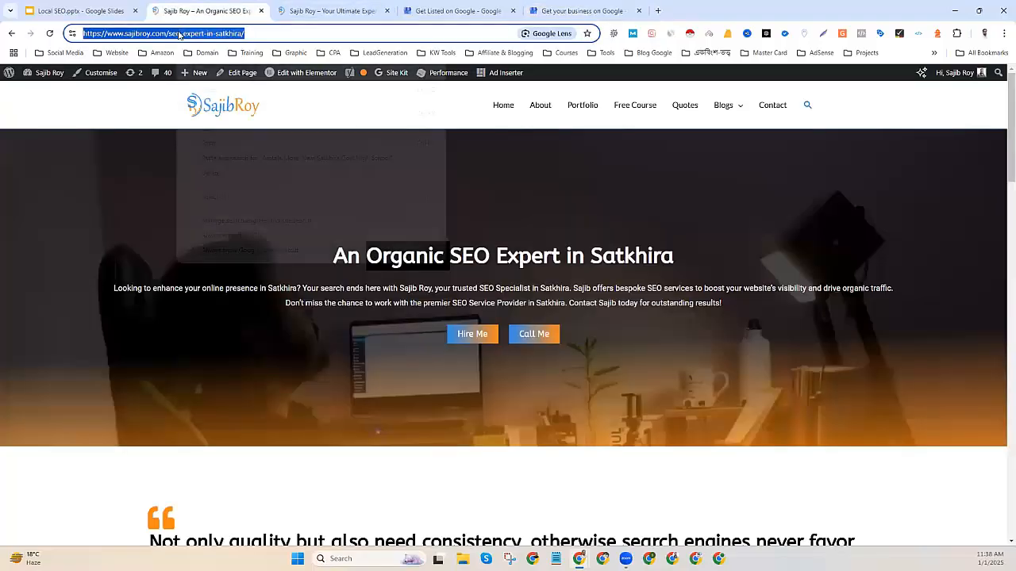
left_click(212, 134)
left_click(585, 8)
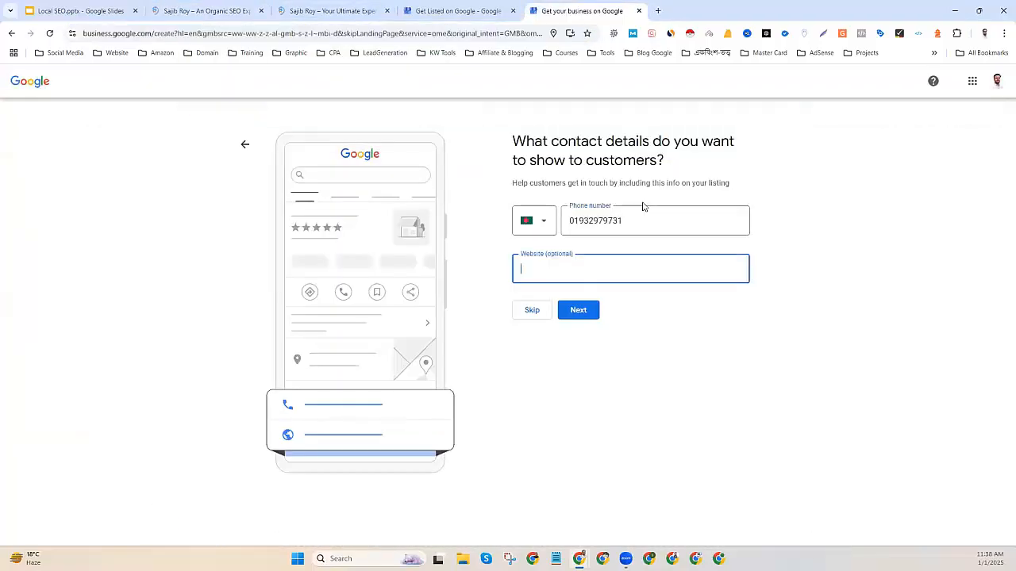
key("ctrl+v")
left_click(578, 313)
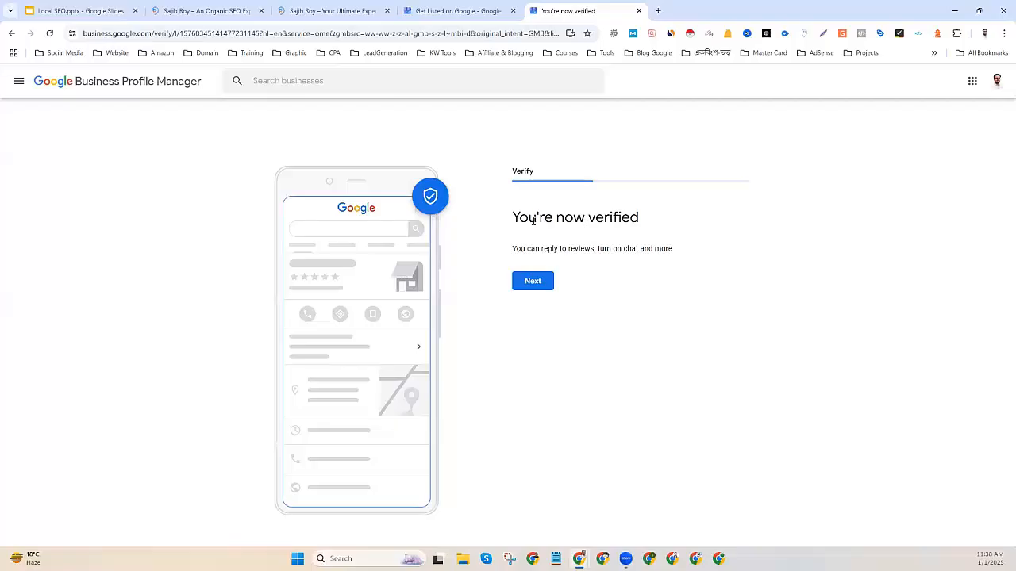
Get past the verified screen and add the custom service 'SEO - Search Engine Optimization'.
left_click_drag(520, 219, 647, 223)
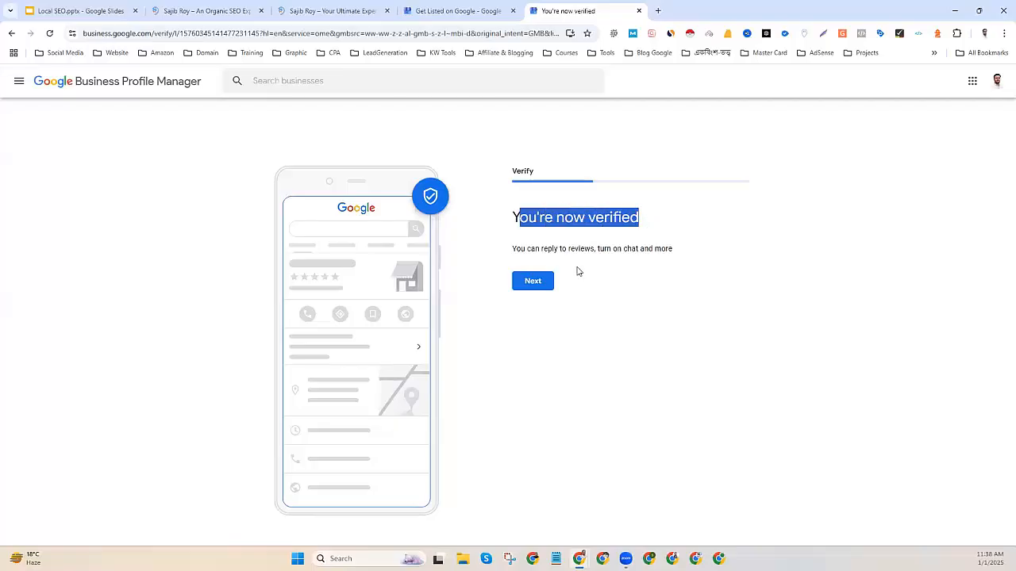
left_click(534, 287)
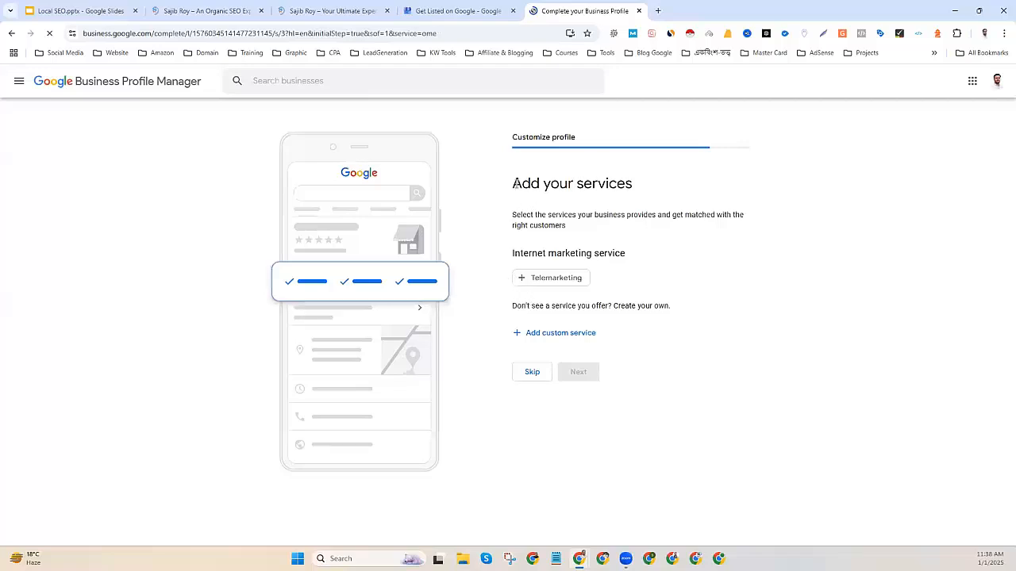
left_click(514, 184)
left_click_drag(524, 184, 646, 188)
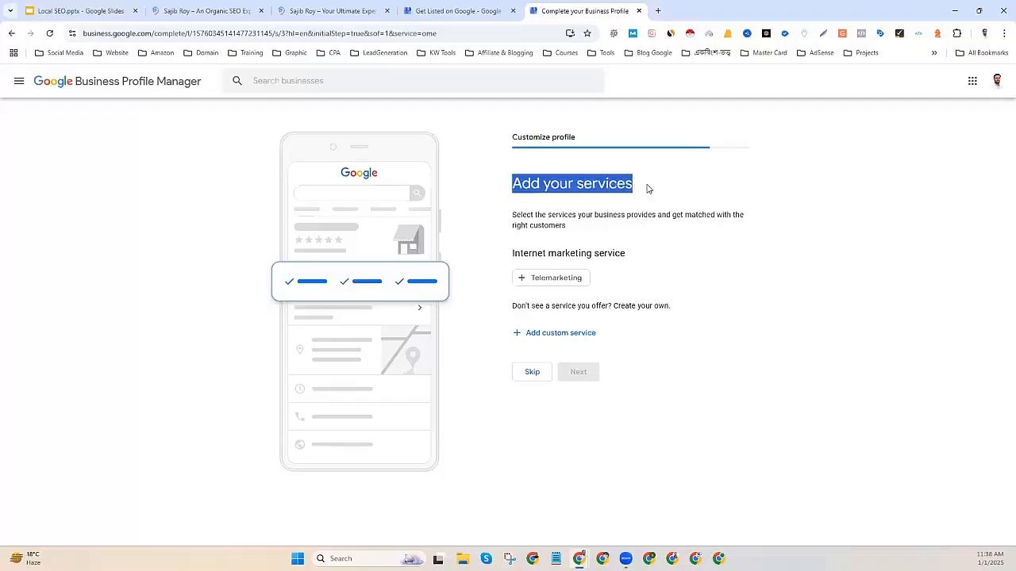
left_click(553, 336)
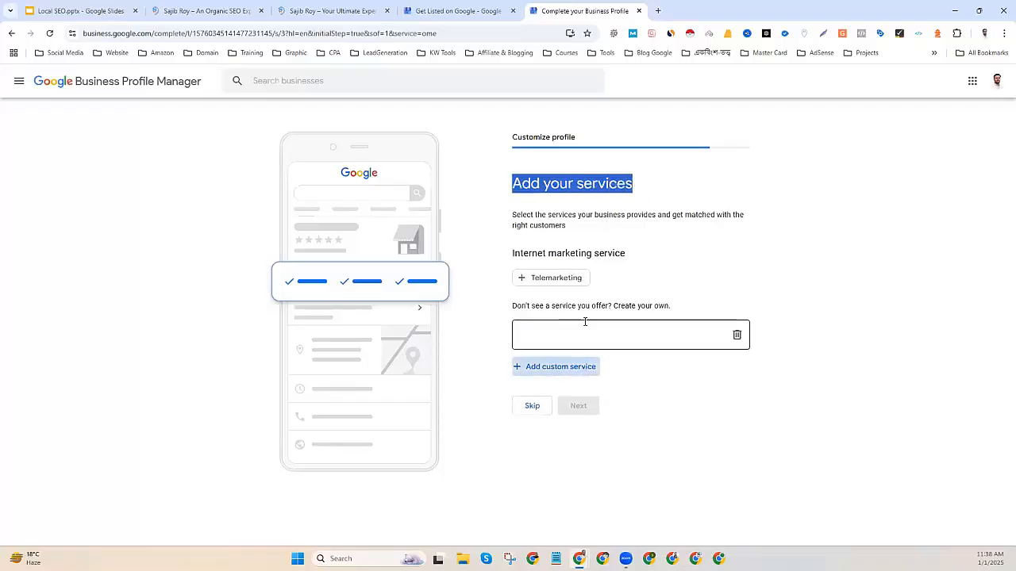
left_click(543, 334)
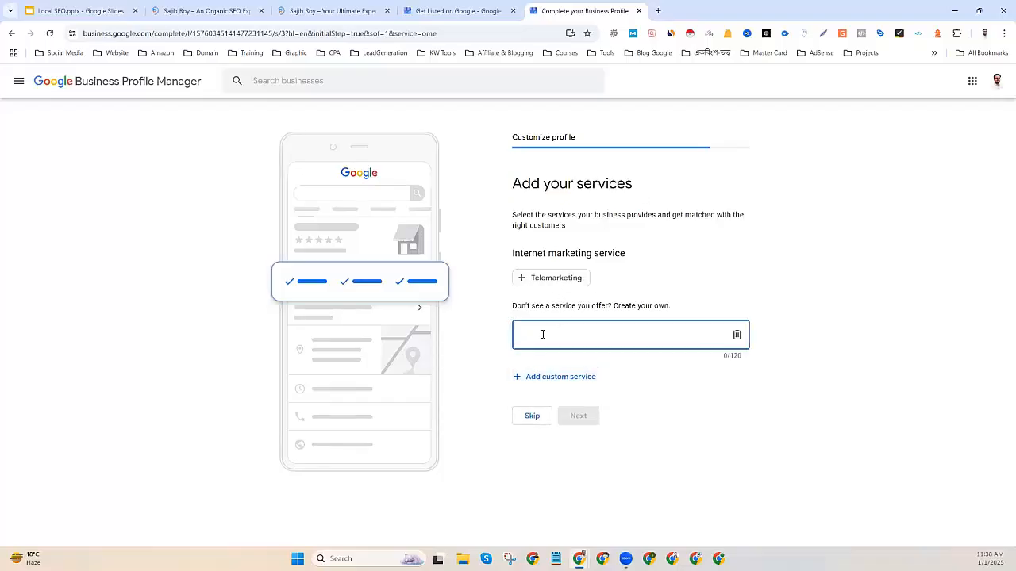
type("SEO")
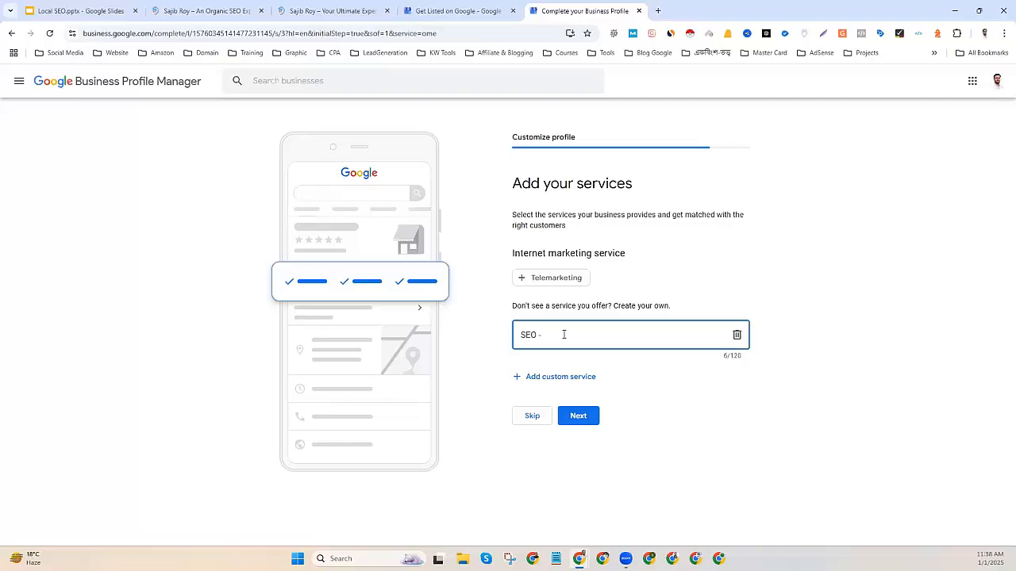
type("- Search Engine Optimiz")
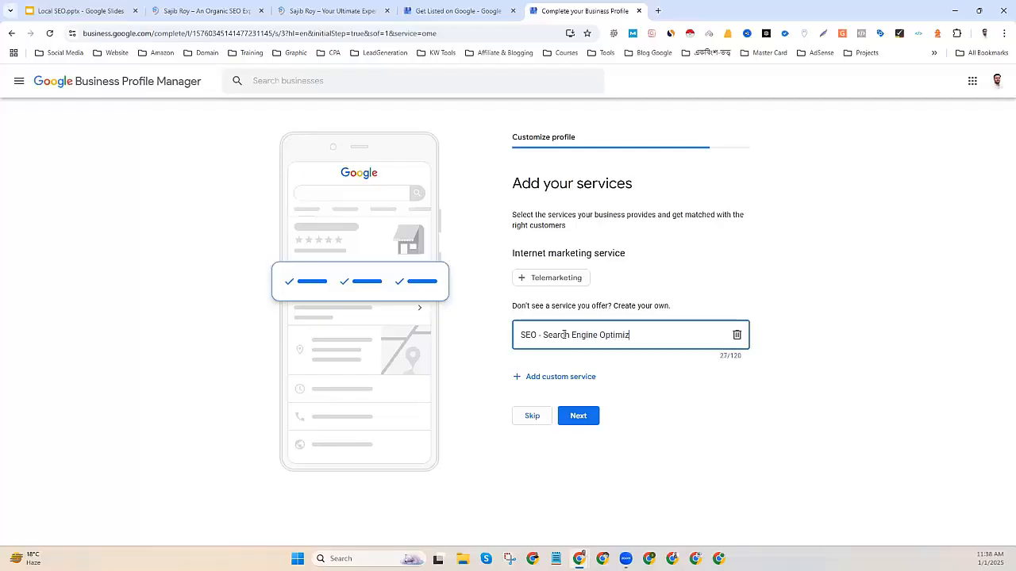
type("ation")
left_click(583, 419)
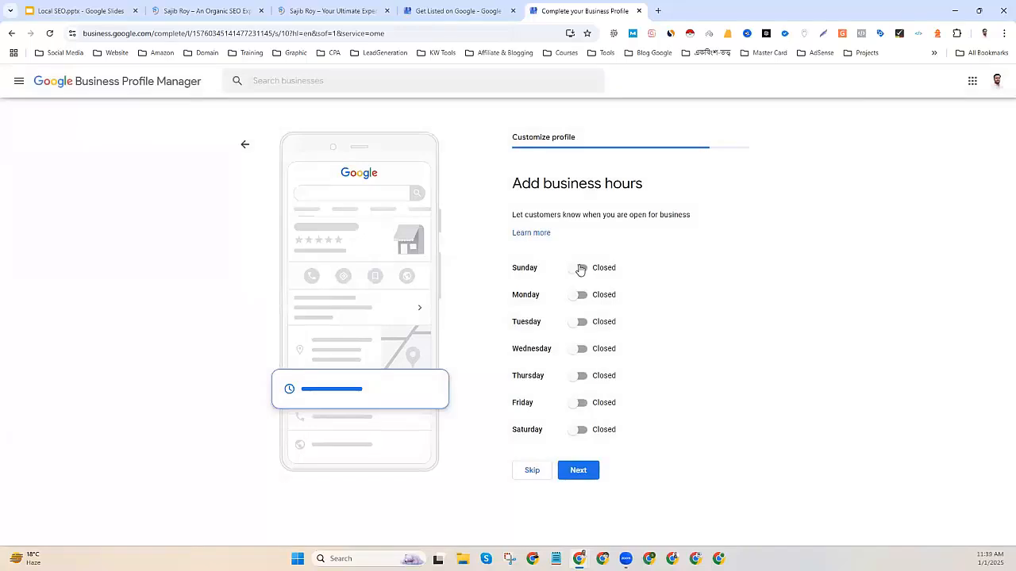
Mark every day from Sunday to Saturday as open 24 hours.
left_click(581, 269)
left_click(615, 284)
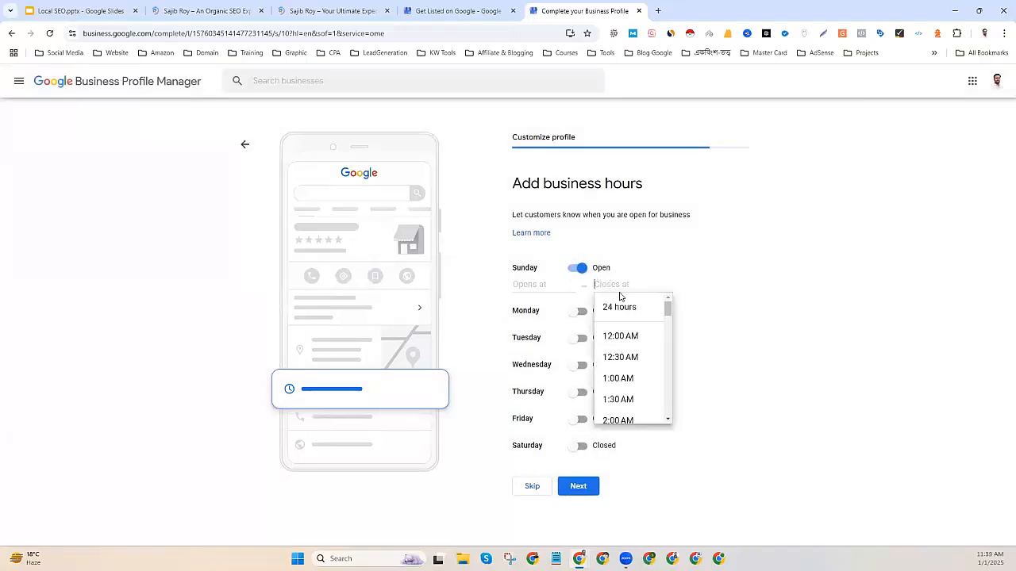
left_click(623, 305)
left_click(582, 296)
left_click(615, 311)
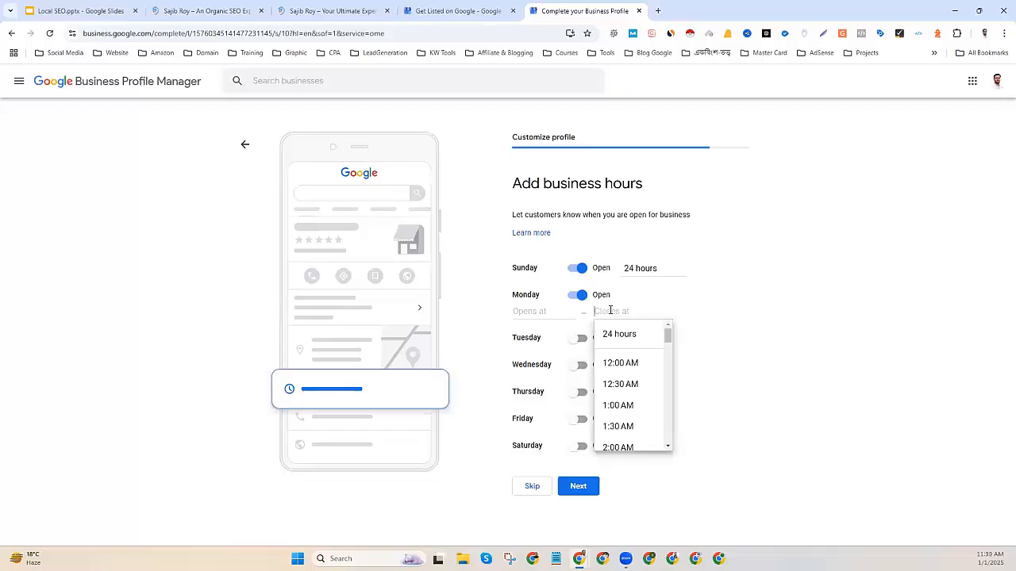
left_click(623, 334)
left_click(583, 323)
left_click(607, 341)
left_click(611, 362)
left_click(582, 349)
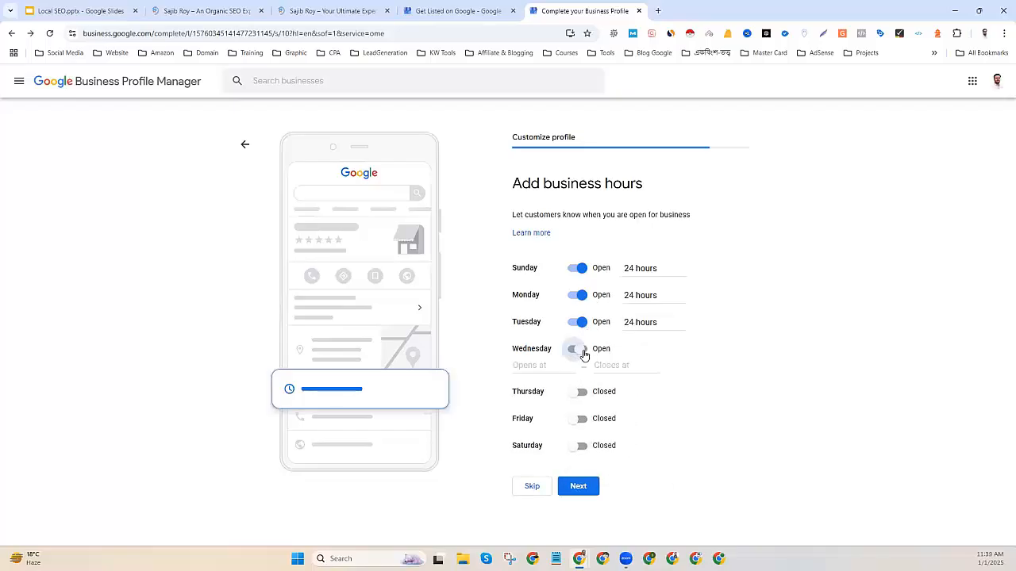
left_click(603, 365)
left_click(619, 387)
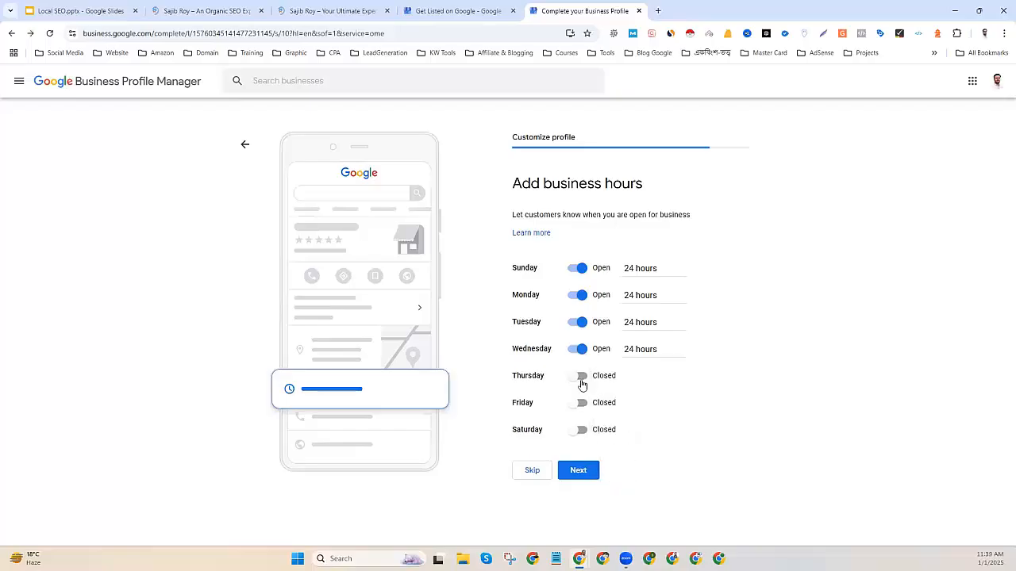
left_click(582, 376)
left_click(621, 393)
left_click(619, 415)
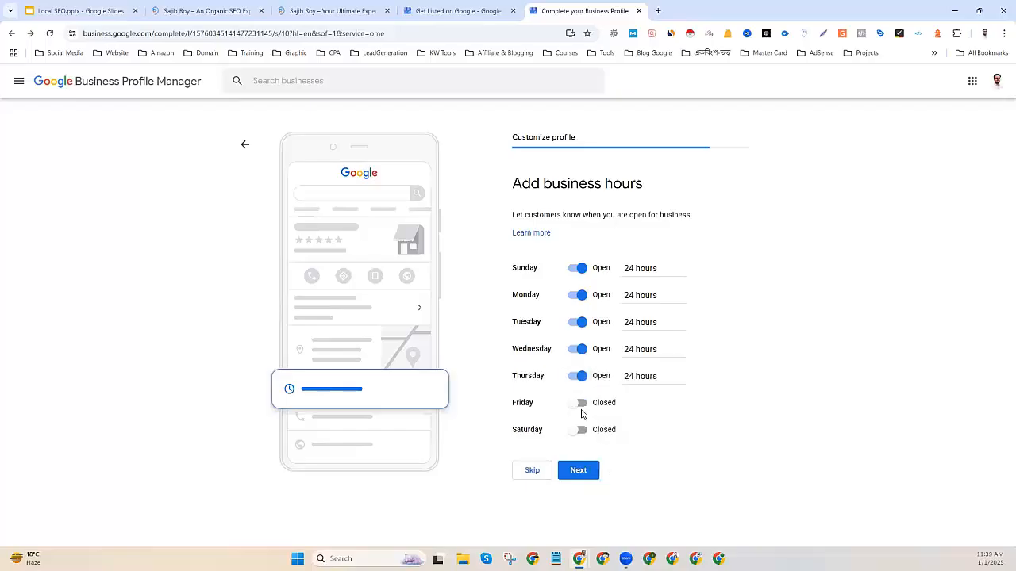
left_click(582, 403)
left_click(607, 419)
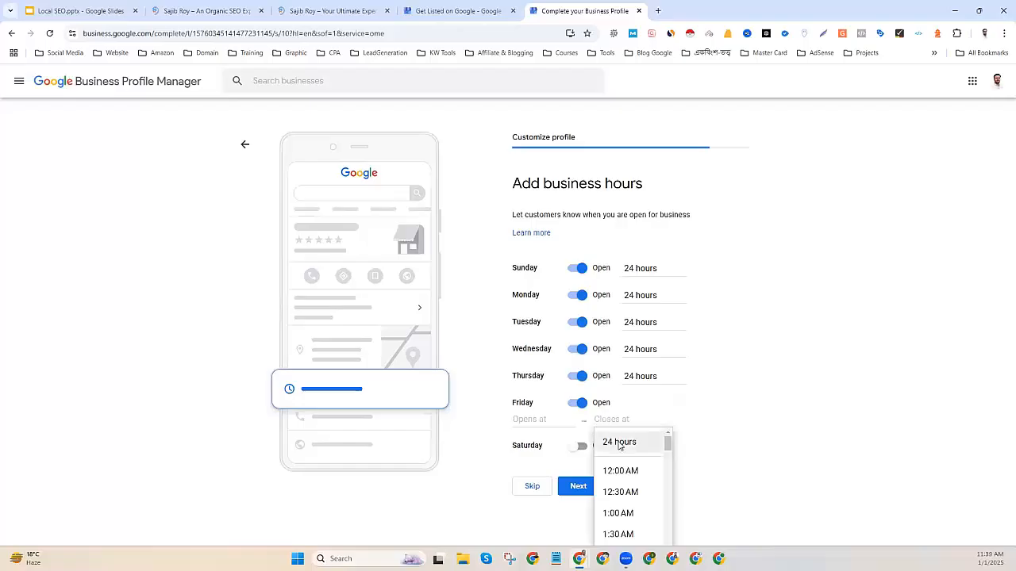
left_click(615, 441)
left_click(581, 435)
left_click(607, 448)
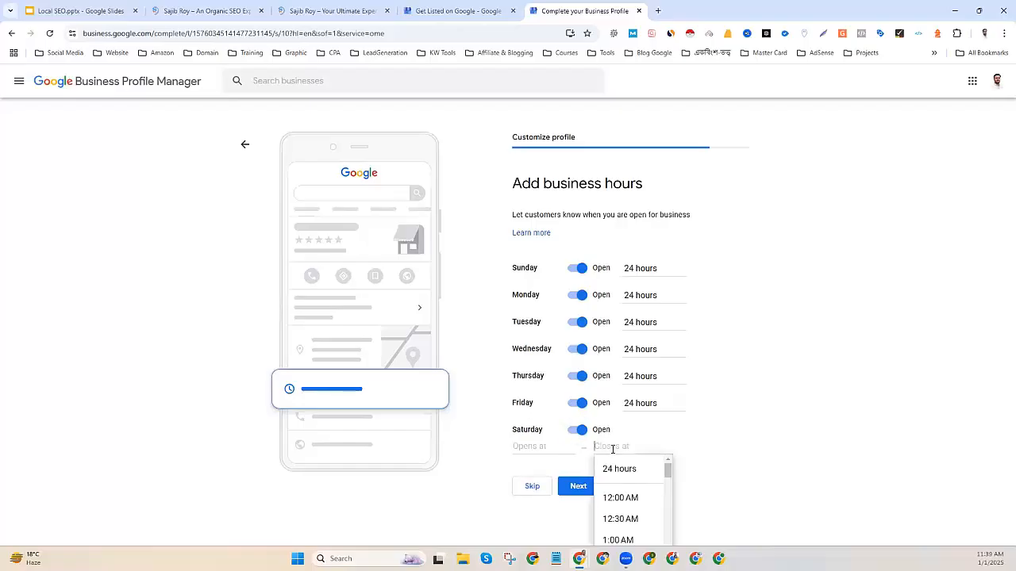
left_click(619, 467)
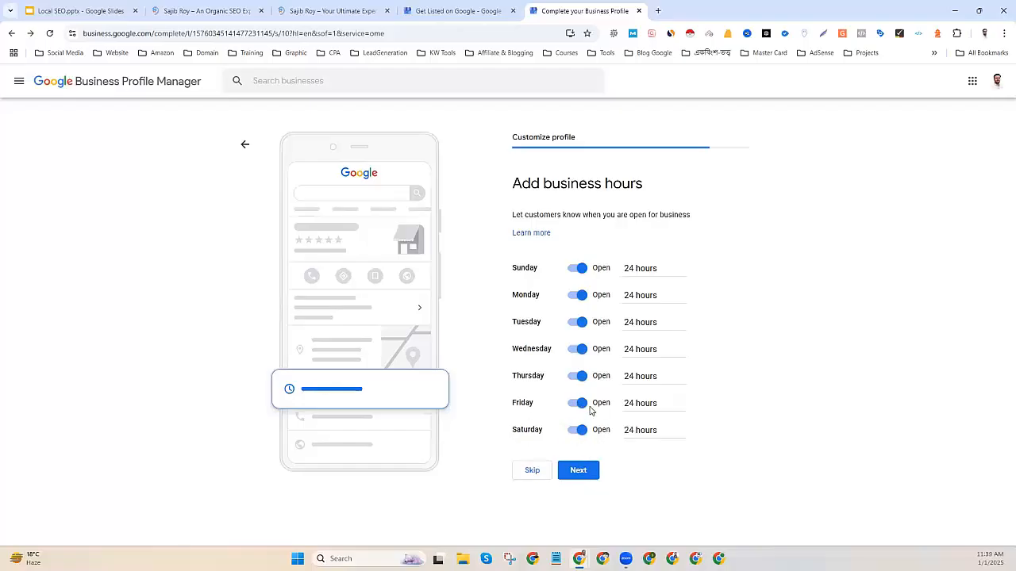
Change Friday's hours to 9:00 AM–3:00 PM and save the business hours.
left_click(579, 404)
left_click(579, 404)
left_click(642, 405)
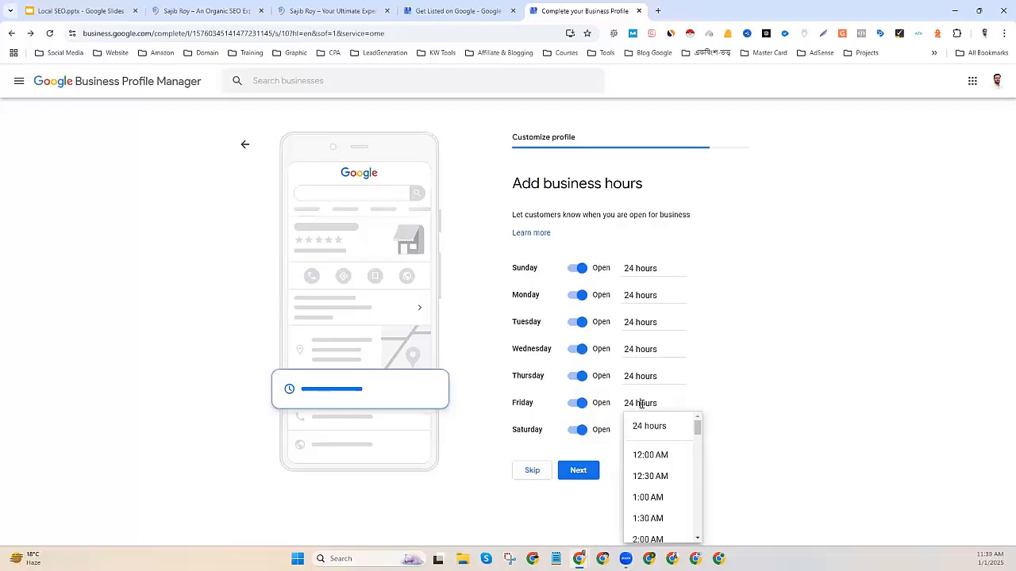
scroll(671, 496, "down", 3)
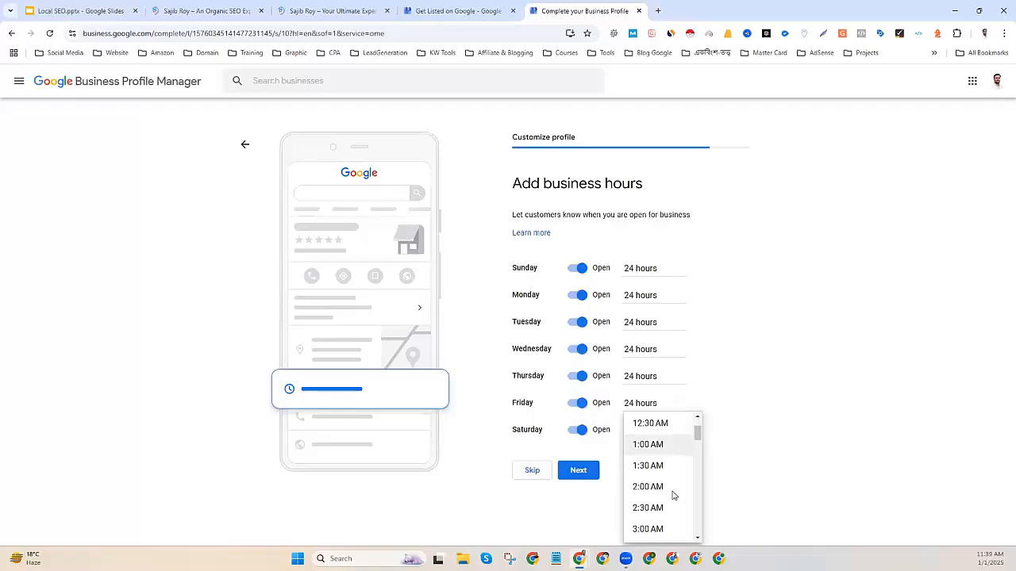
scroll(671, 497, "down", 4)
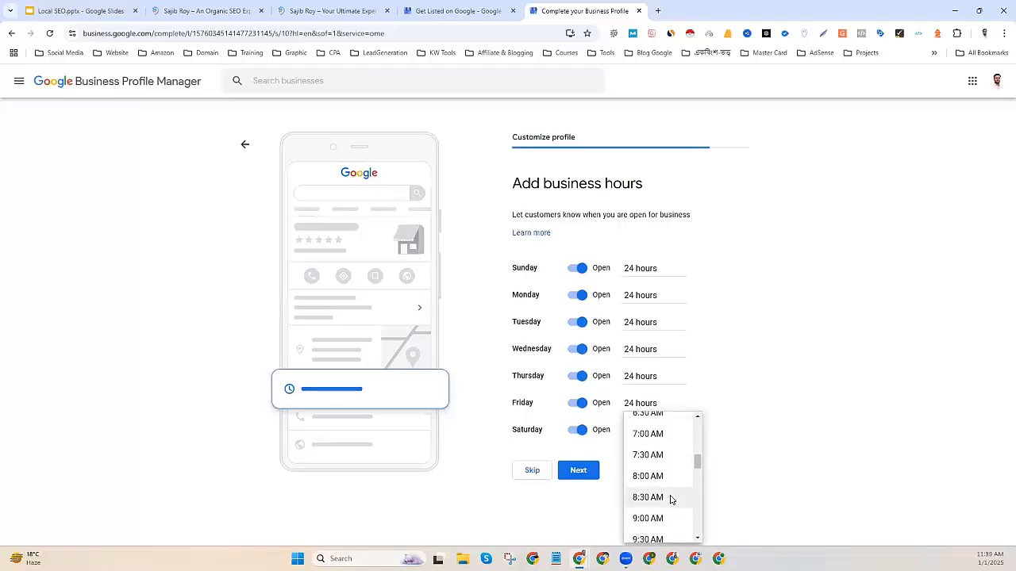
left_click(659, 518)
left_click(628, 422)
scroll(643, 473, "down", 8)
scroll(643, 482, "down", 5)
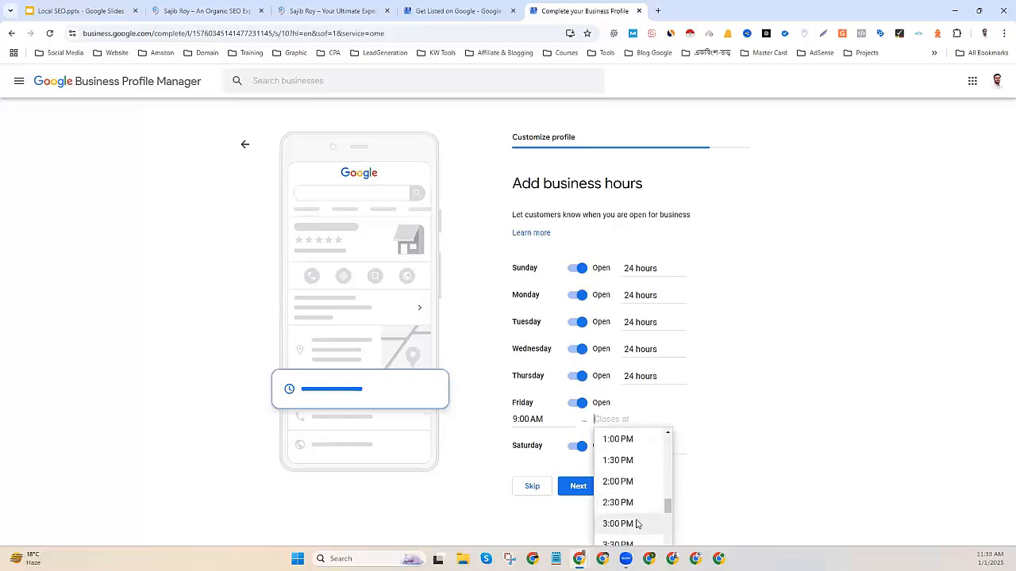
left_click(618, 523)
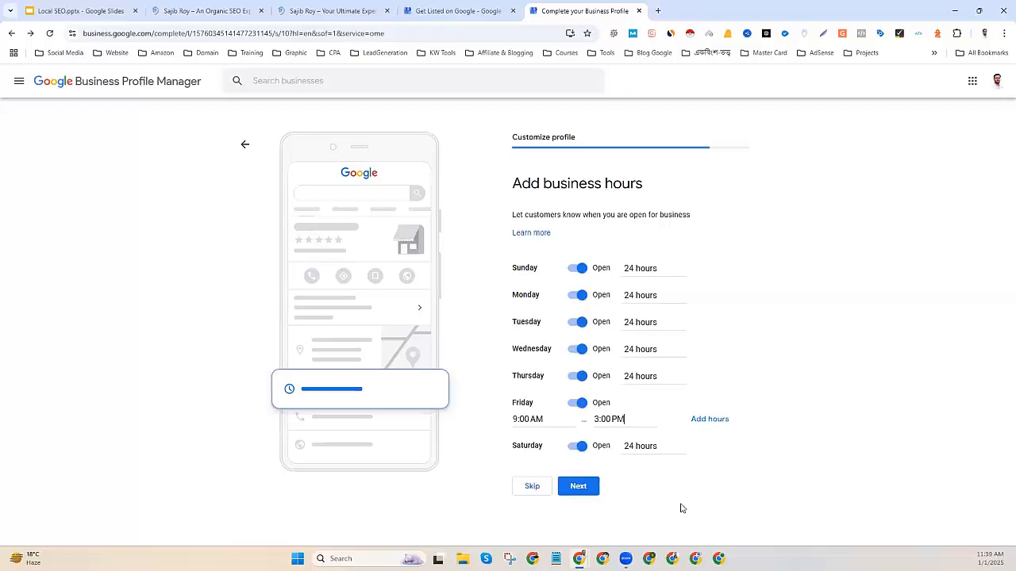
left_click(582, 488)
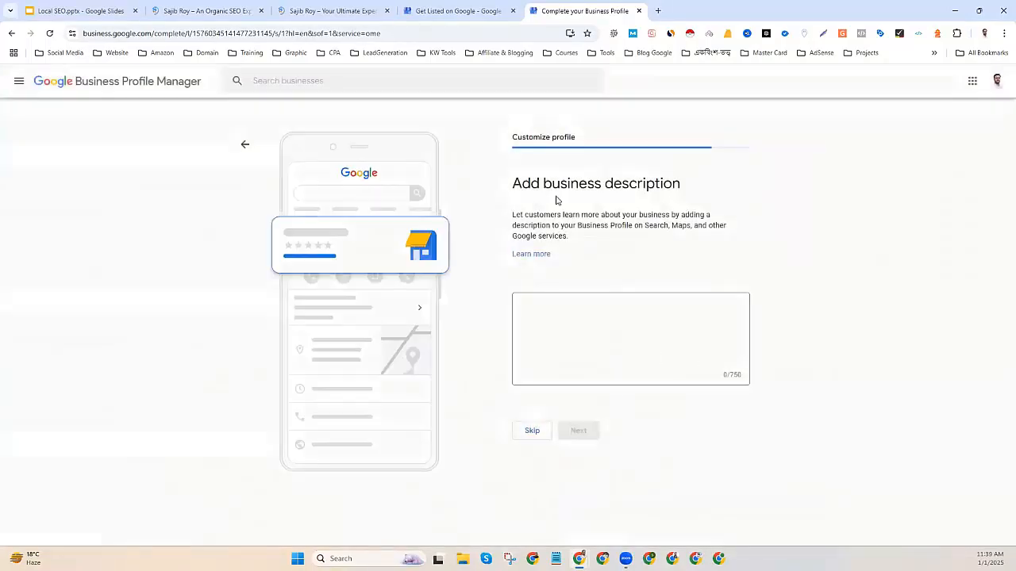
Open a new browser tab from the business description step.
left_click_drag(513, 183, 704, 241)
left_click(703, 241)
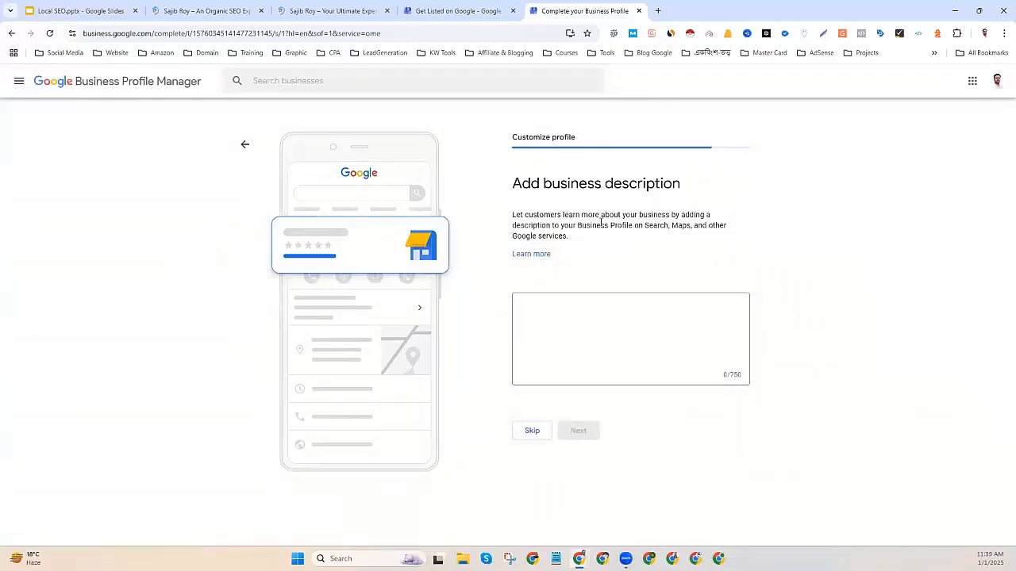
left_click(657, 11)
Search for chat gpt, launch ChatGPT from OpenAI's Introducing ChatGPT page, then close that page.
type("chat")
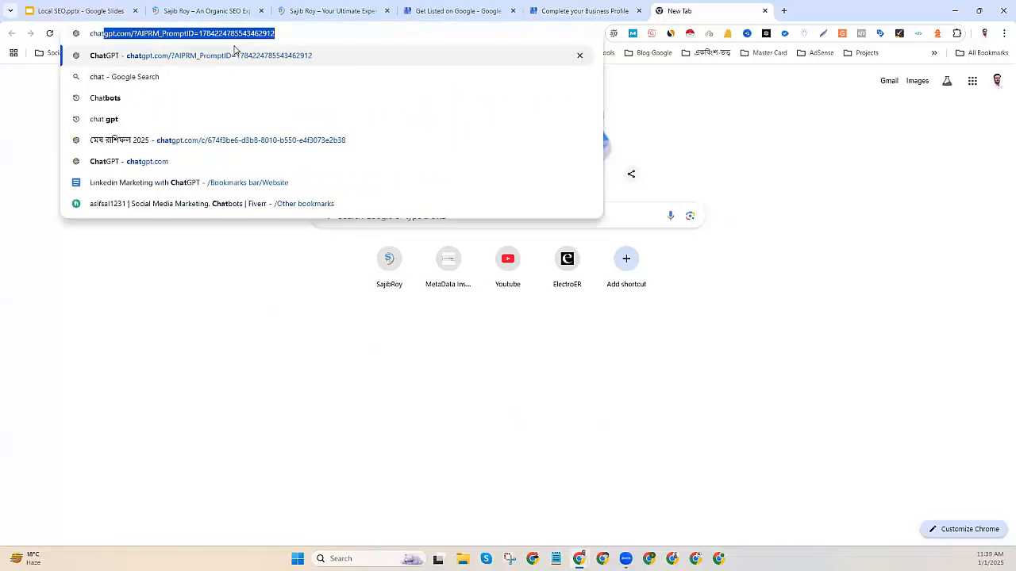
left_click(100, 120)
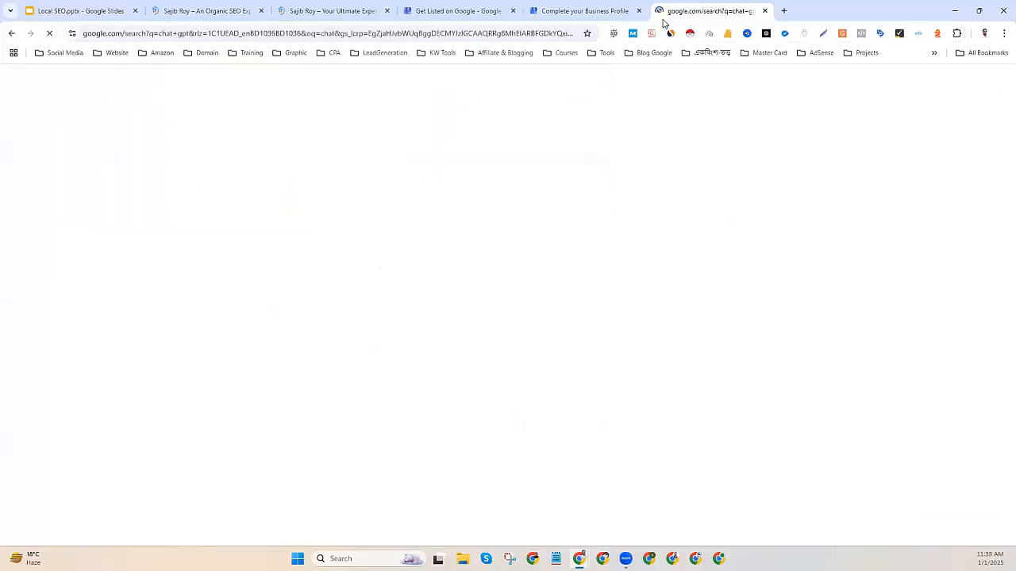
left_click(224, 211)
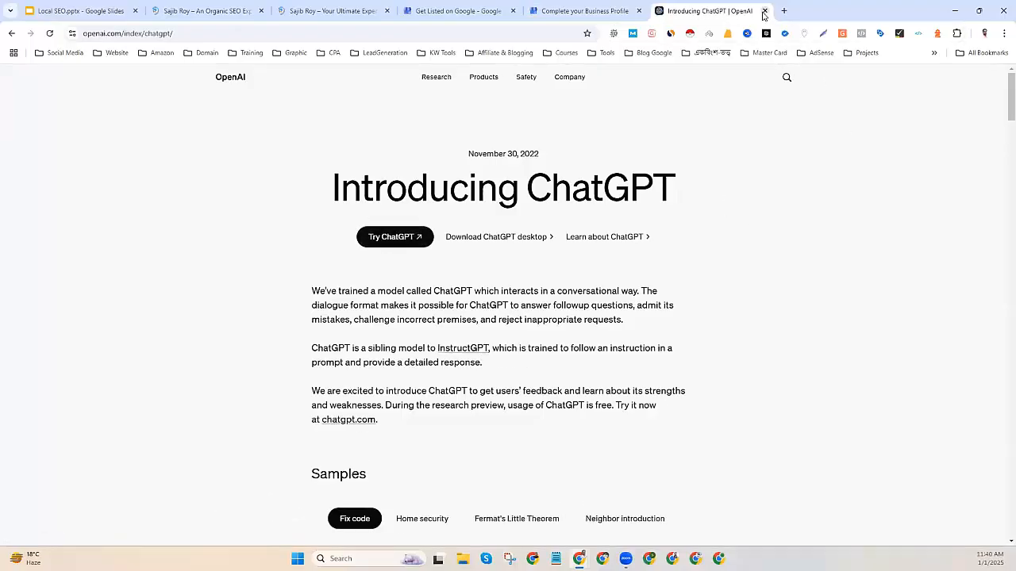
left_click(401, 236)
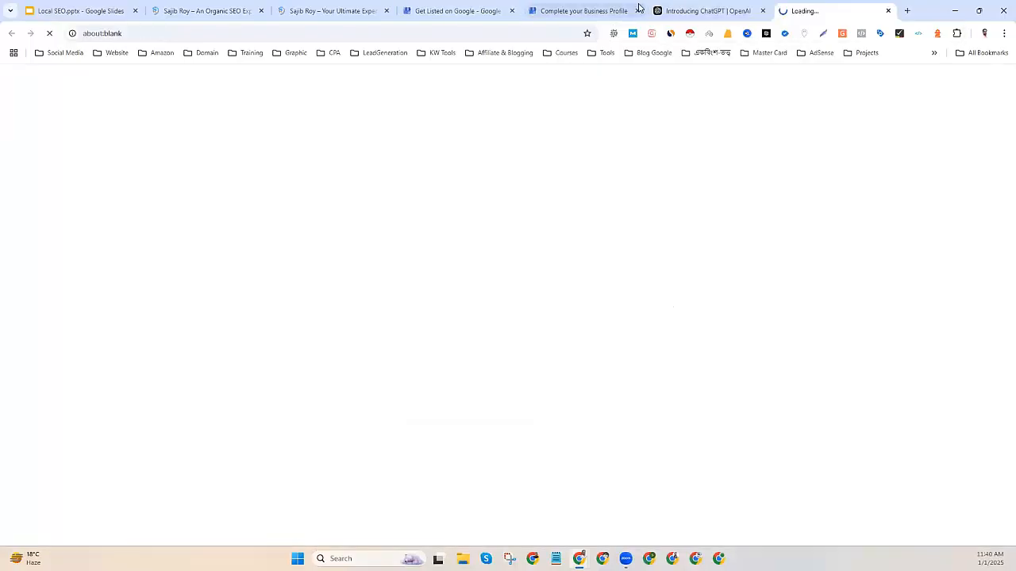
left_click(761, 11)
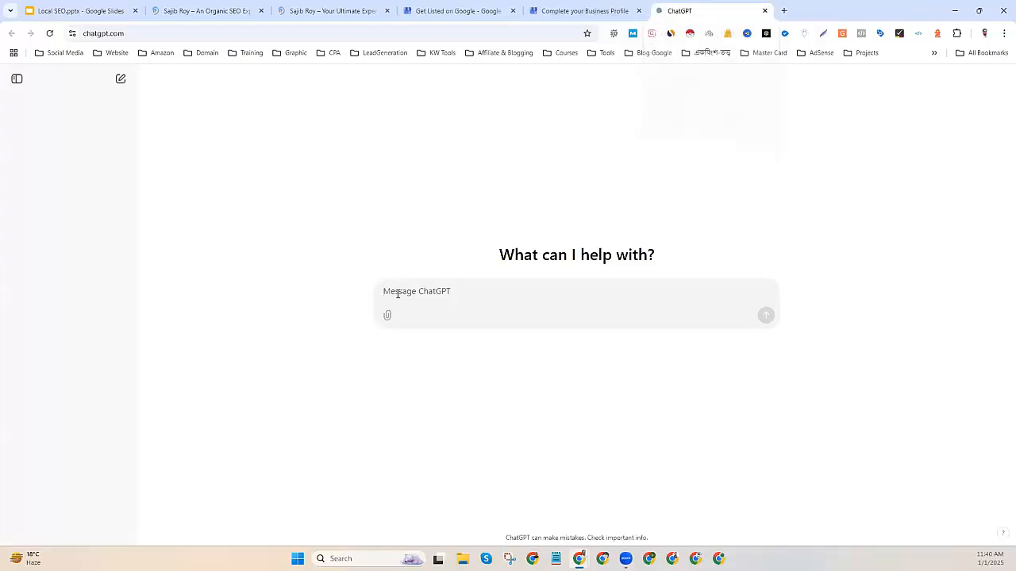
Copy both Who Am I? paragraphs from the Organic SEO Expert page and return to ChatGPT.
left_click(321, 10)
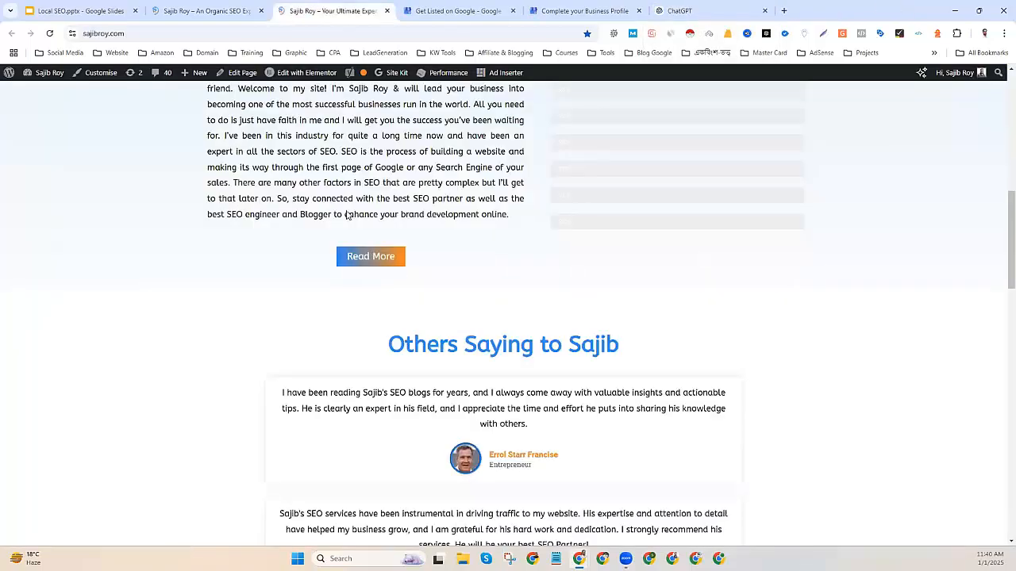
scroll(294, 161, "up", 10)
left_click(204, 10)
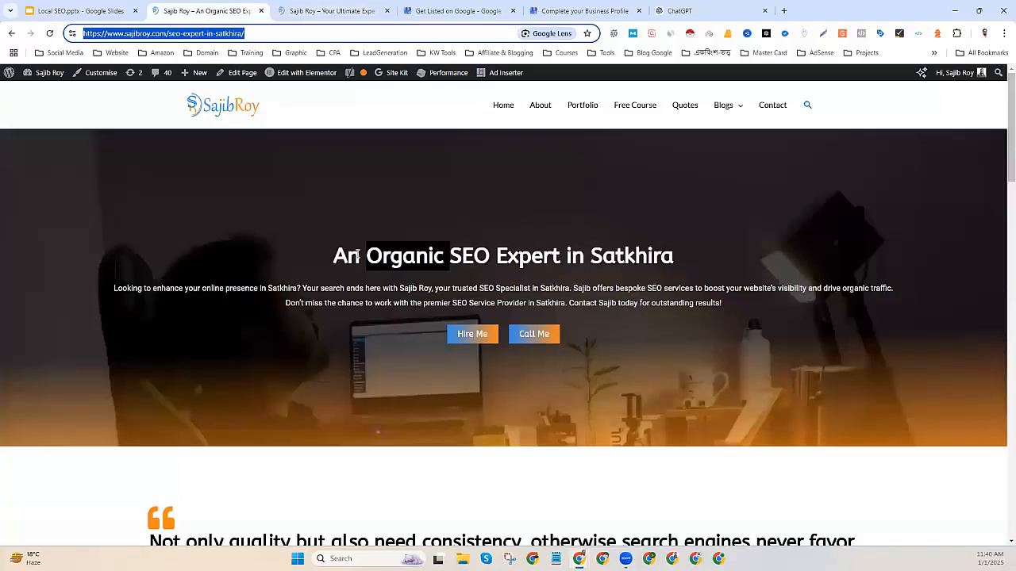
scroll(264, 255, "down", 7)
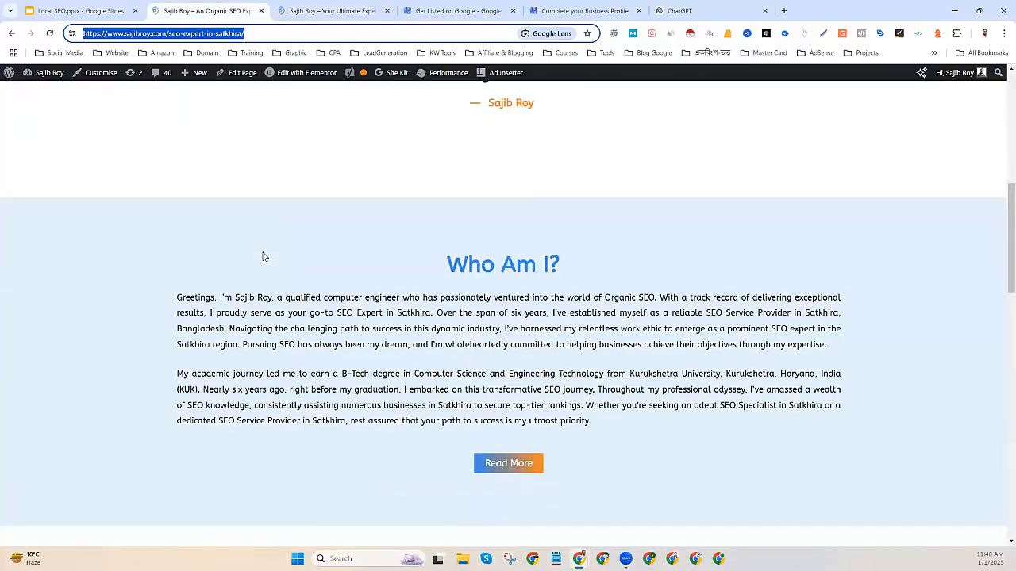
left_click_drag(220, 260, 626, 389)
right_click(579, 381)
left_click(608, 392)
left_click(679, 11)
Paste the Who Am I? text into ChatGPT and request a smart business description within 759 characters.
left_click(417, 290)
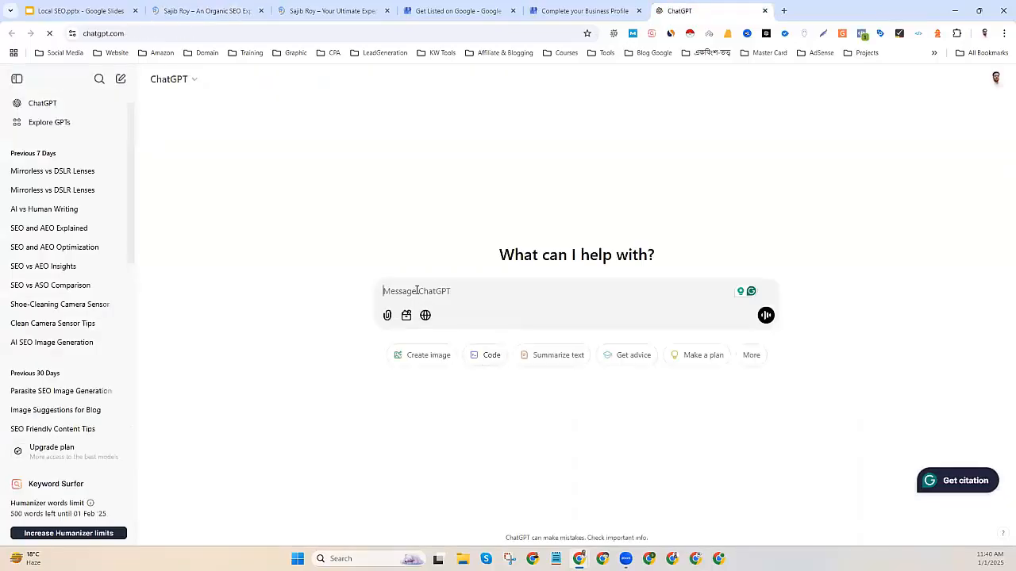
key("ctrl+v")
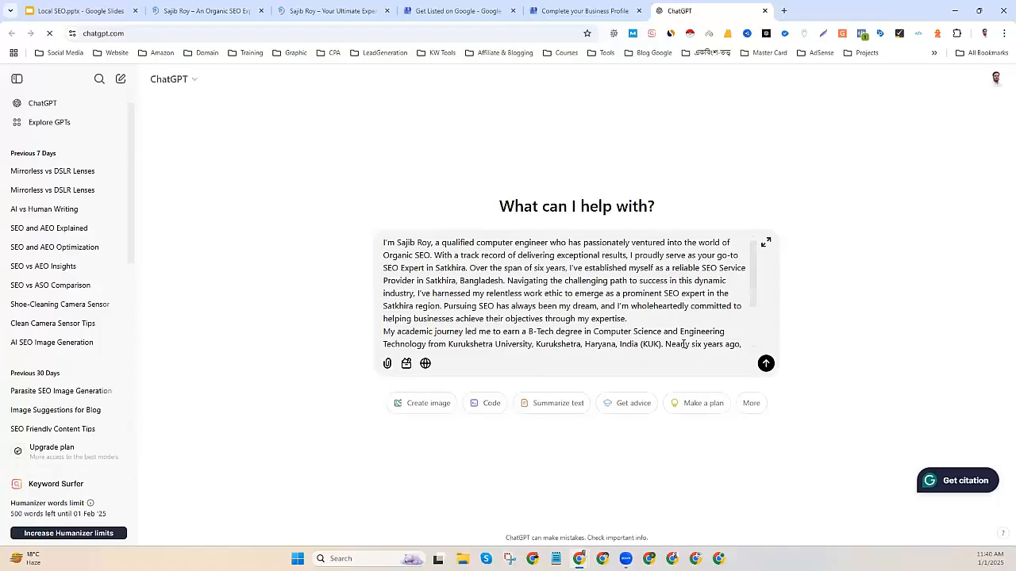
scroll(585, 337, "down", 2)
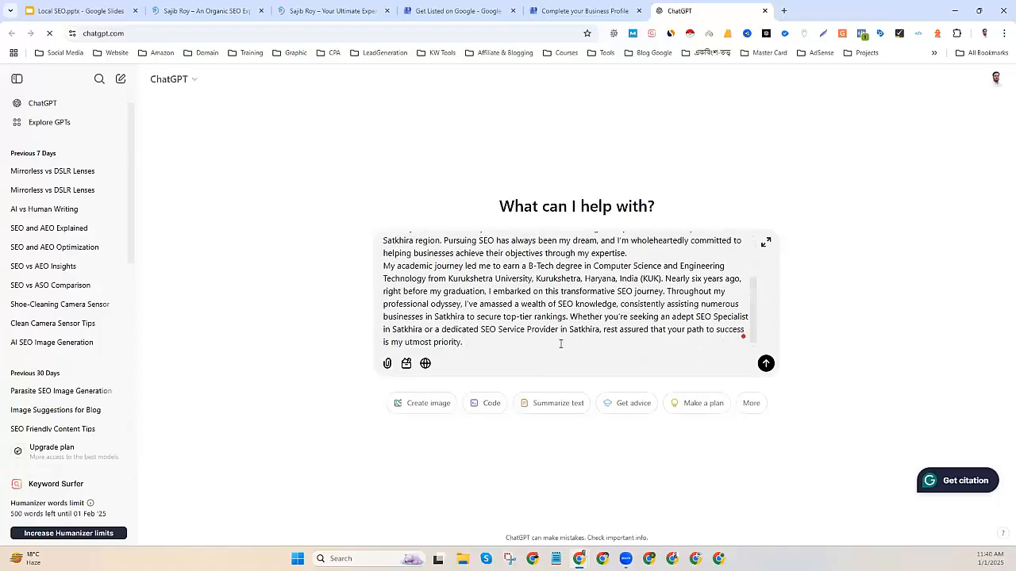
type("I want to write a smart")
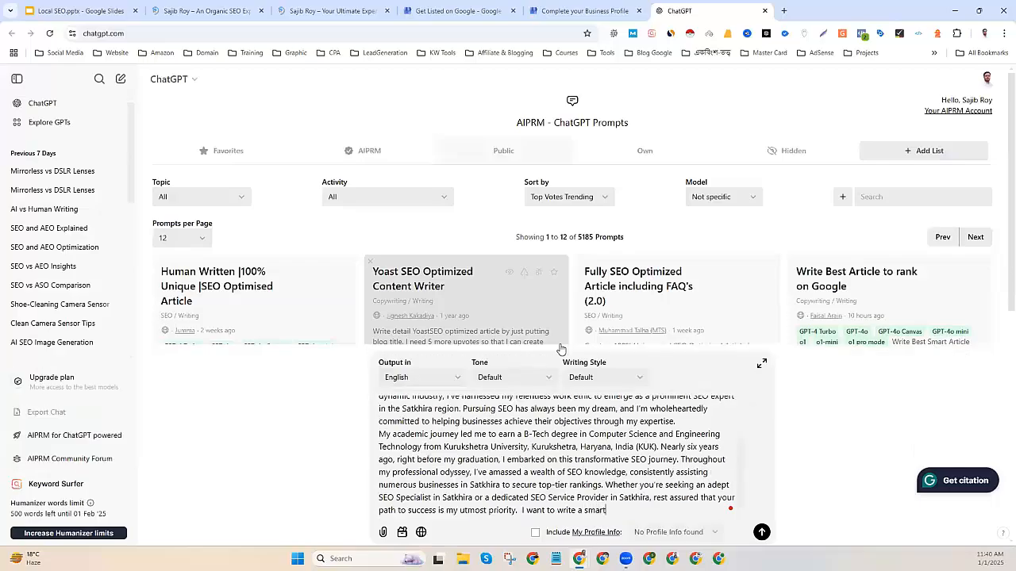
type(" google business profile ")
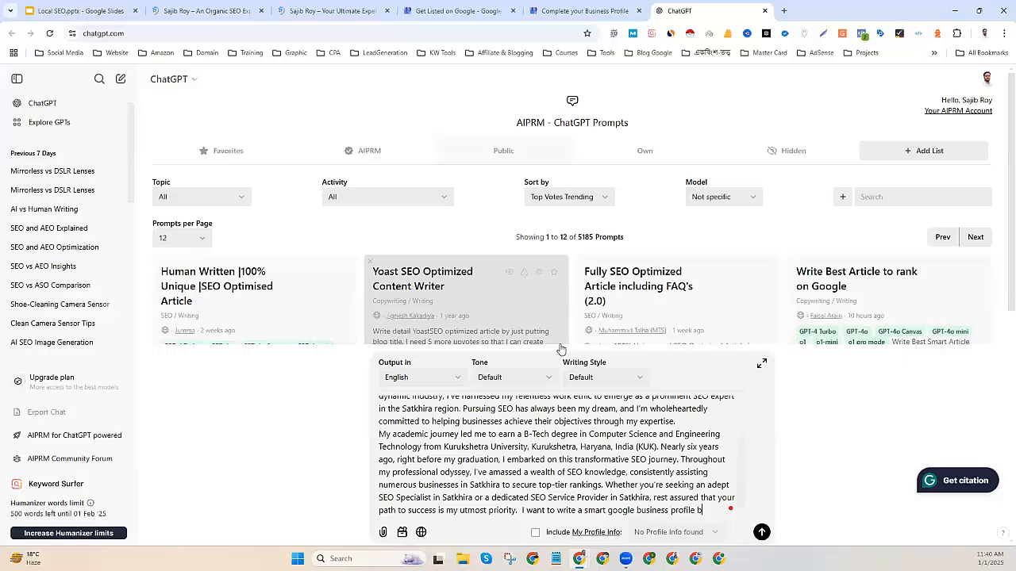
type("business")
key("BackSpace")
key("BackSpace")
key("BackSpace")
type("ription with")
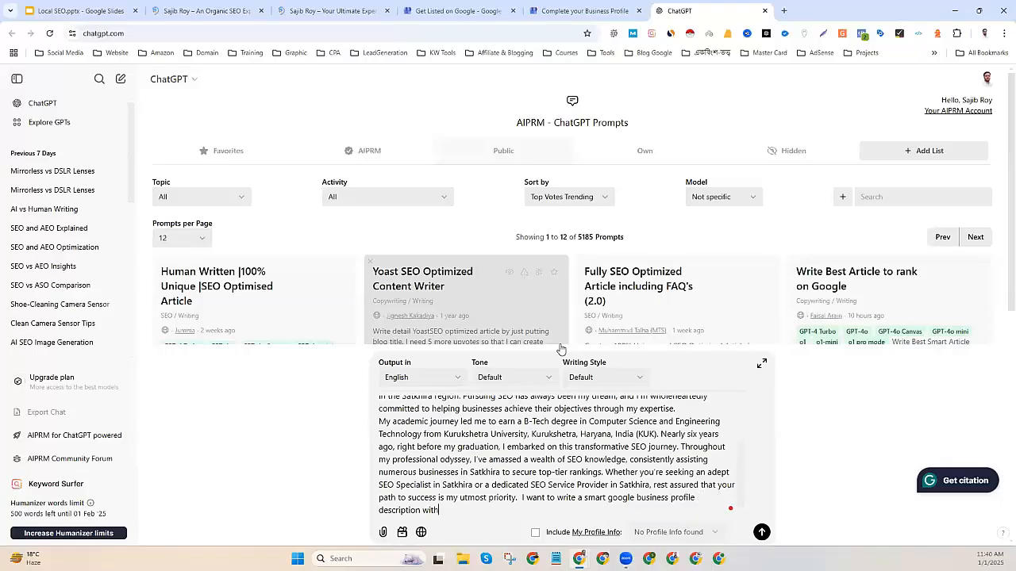
type("in 759")
type(" characte")
type("rs")
type(". ")
type("W")
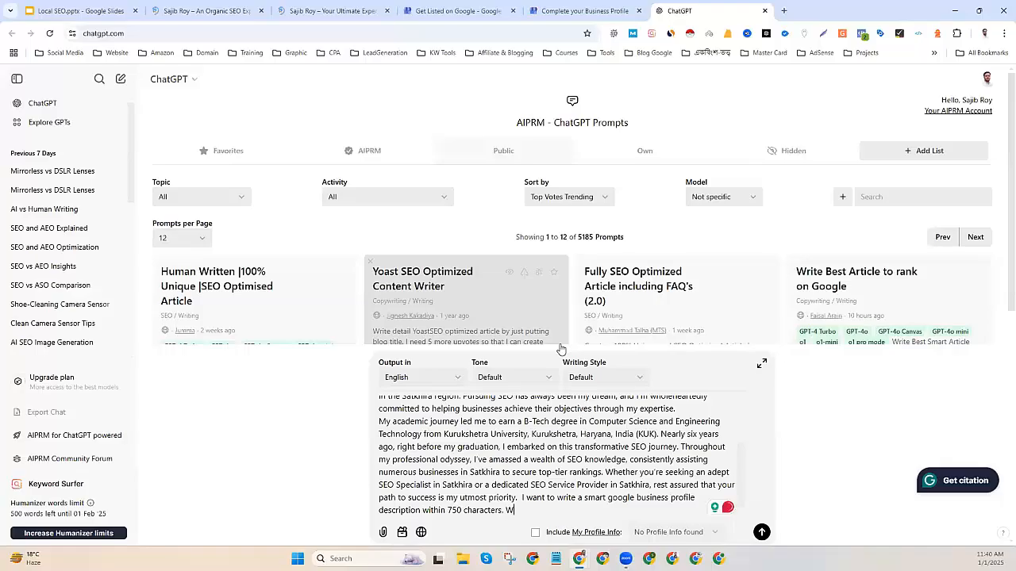
type("rite a smart busi")
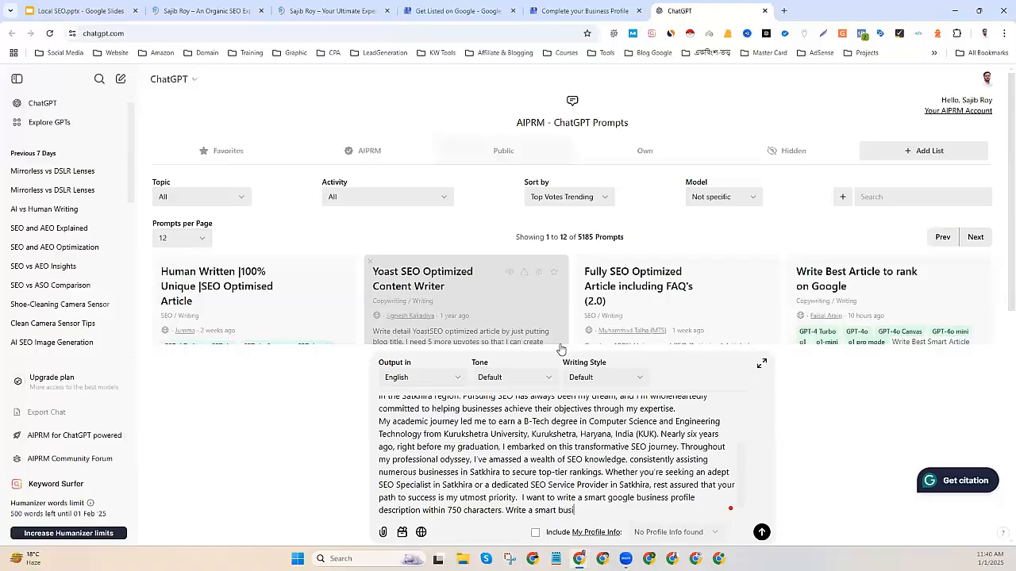
type("ness description and the description must contain ")
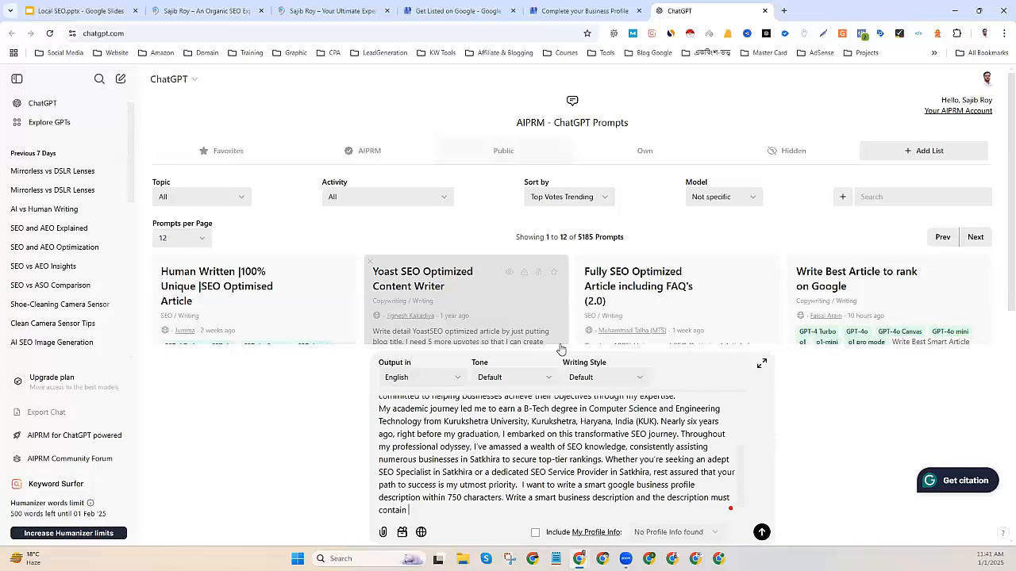
type("my final keyword \"SEO Exp")
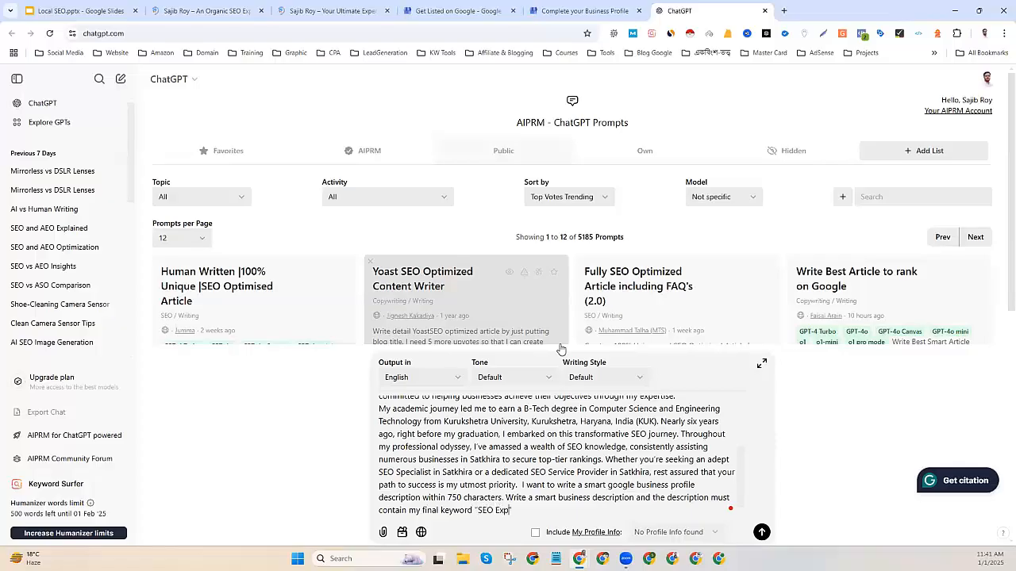
type("ert in SStkhira")
Fix the misspelled Satkhira and capitalize 'google' as 'Google' in the prompt.
left_click(536, 511)
type("a")
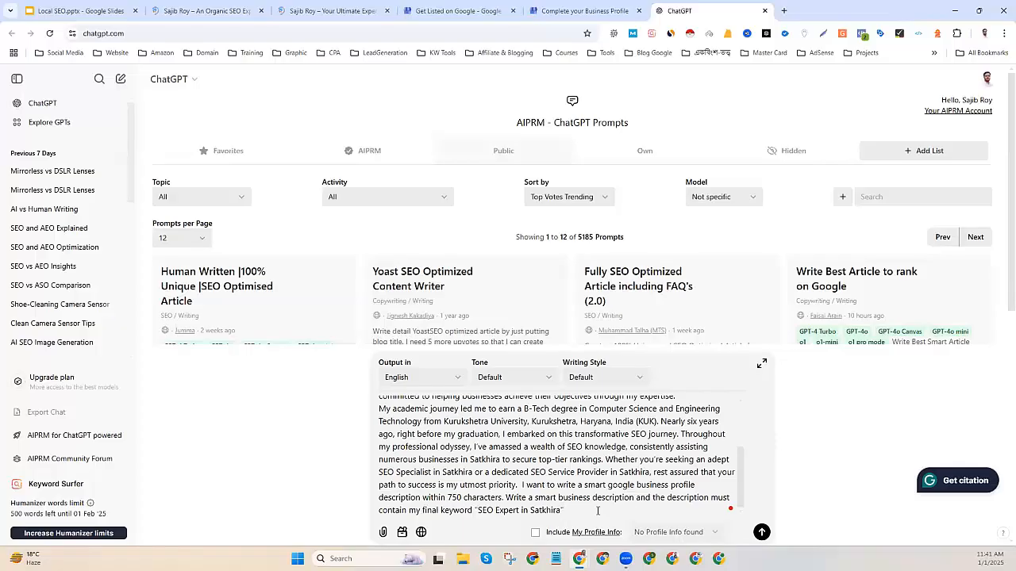
left_click(597, 511)
right_click(620, 485)
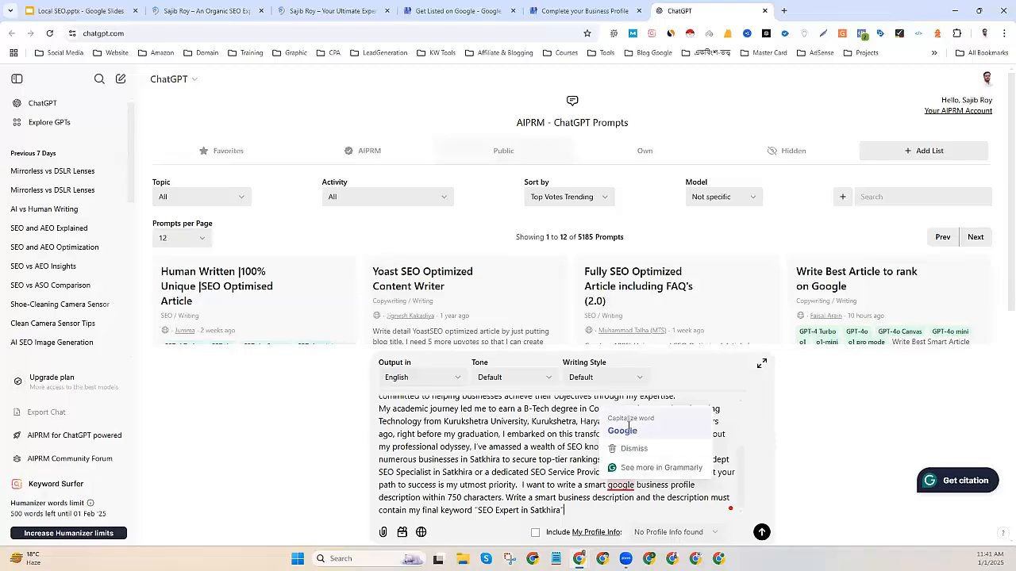
left_click(627, 429)
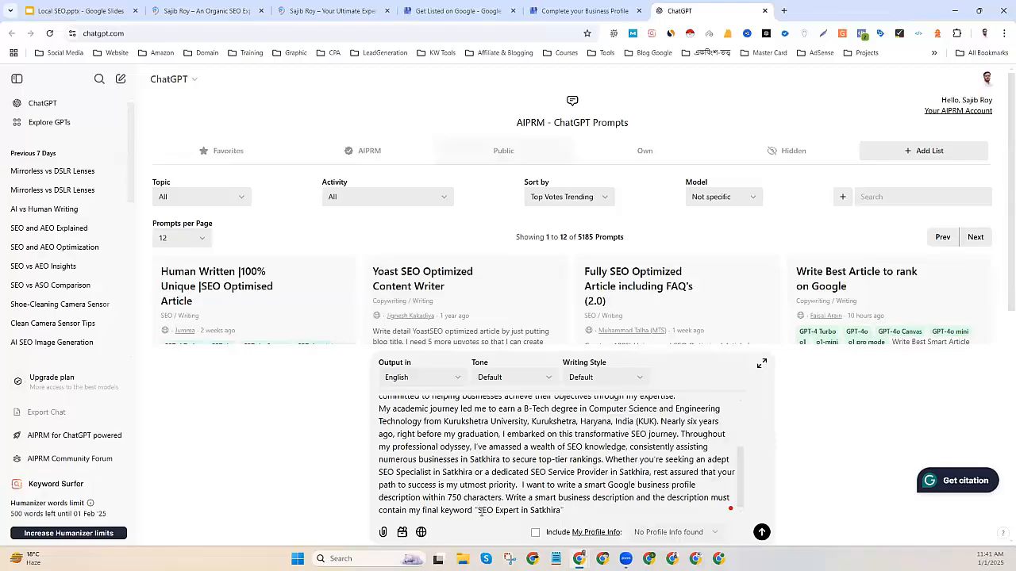
Add the second keyword 'SEO Service Provider in Satkhira' and send the request.
left_click_drag(476, 510, 553, 514)
right_click(553, 514)
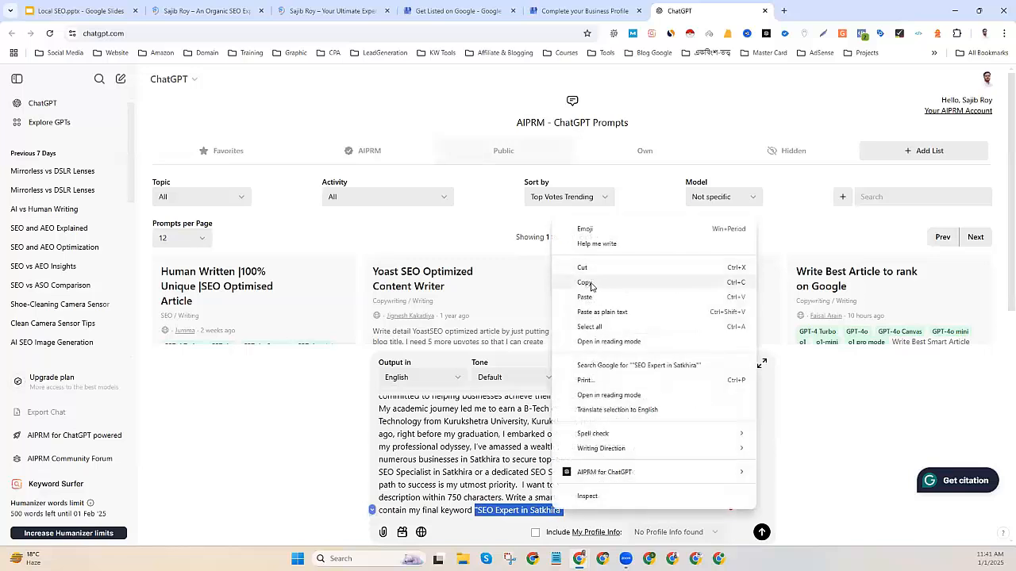
left_click(591, 280)
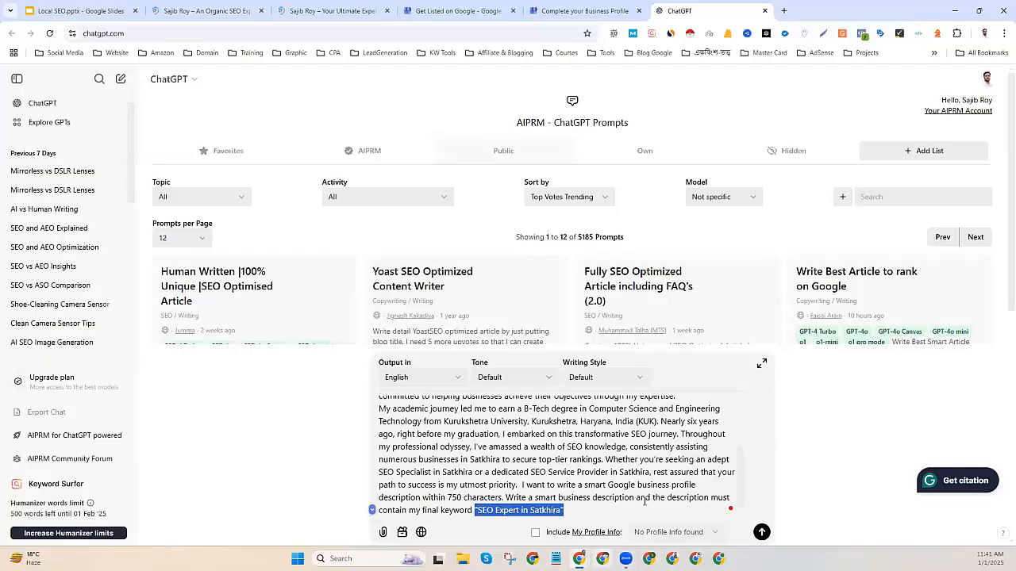
left_click(605, 511)
type("an")
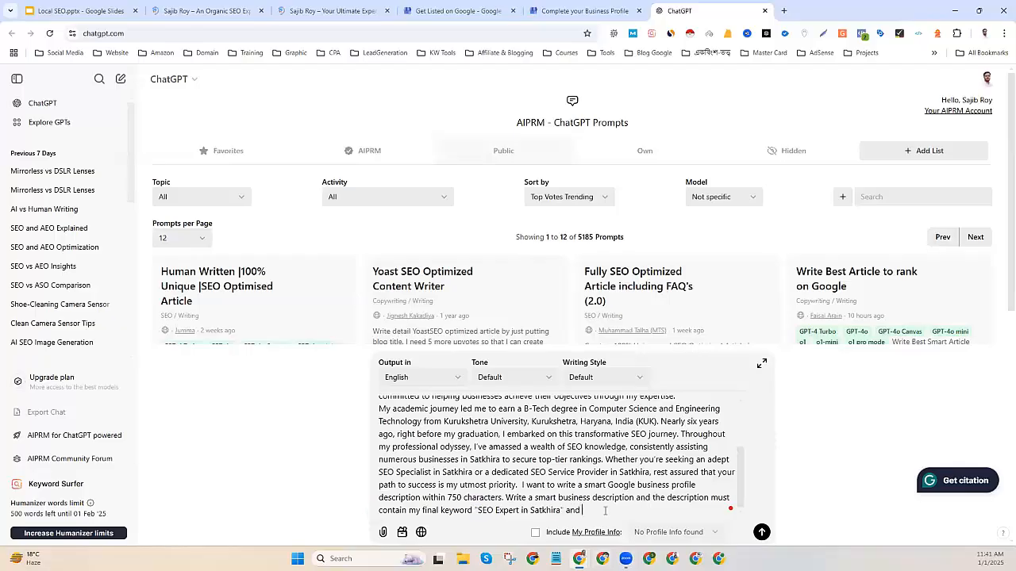
type("d")
key("ctrl+v")
double_click(605, 511)
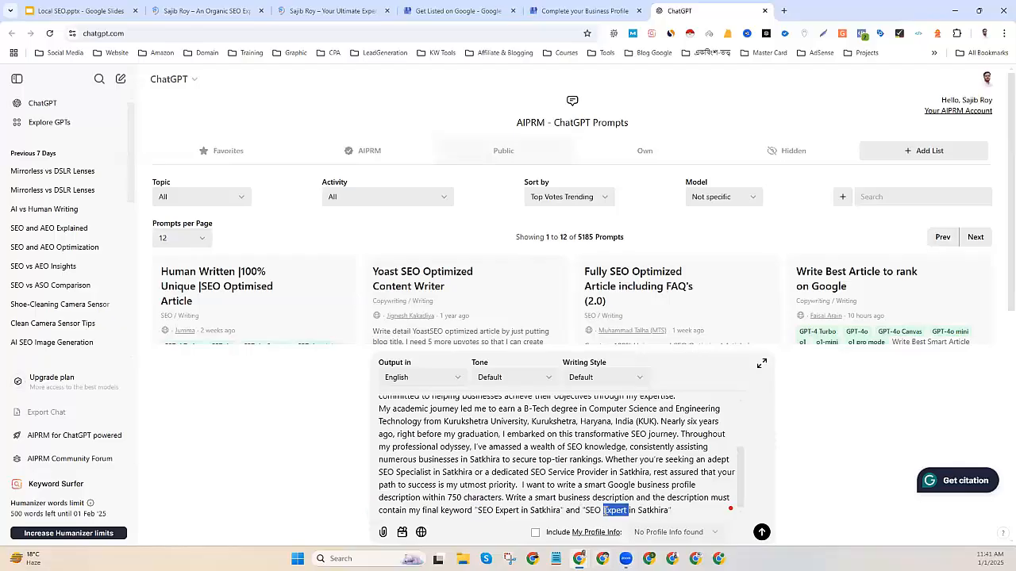
type("Service ")
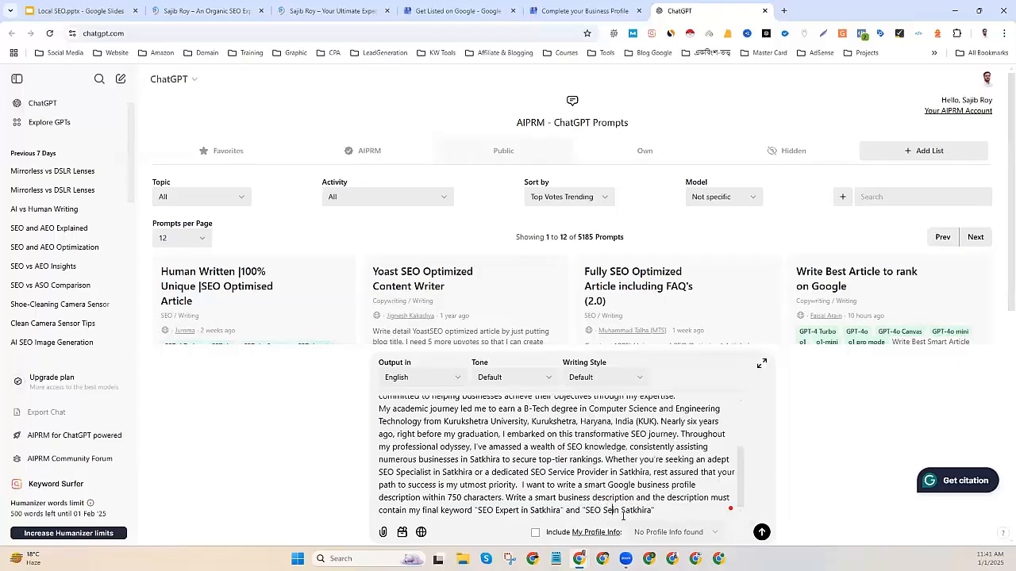
type("Prov")
type("r")
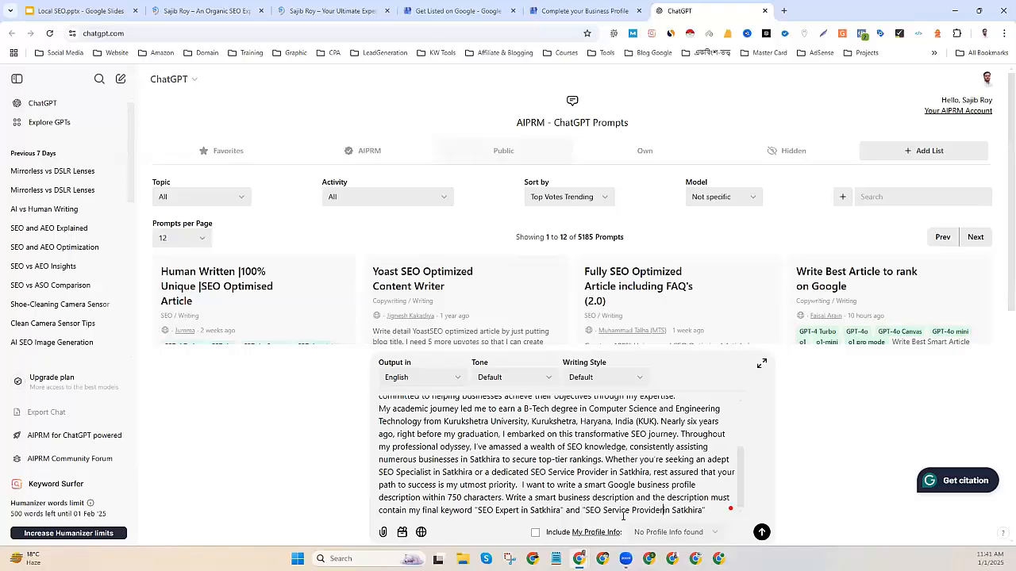
left_click(762, 531)
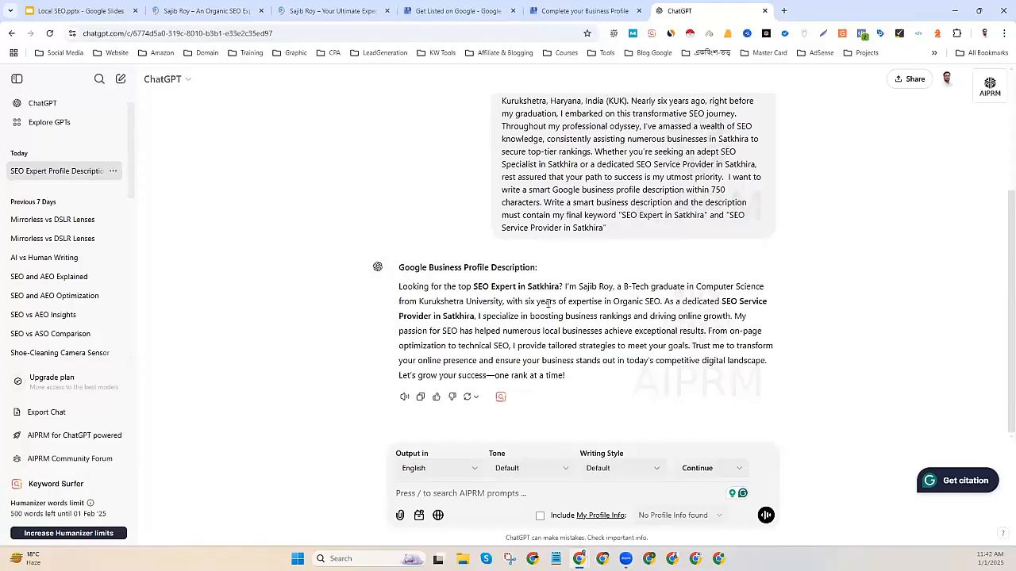
Ask ChatGPT to omit the university and education and just mention expertise.
triple_click(546, 304)
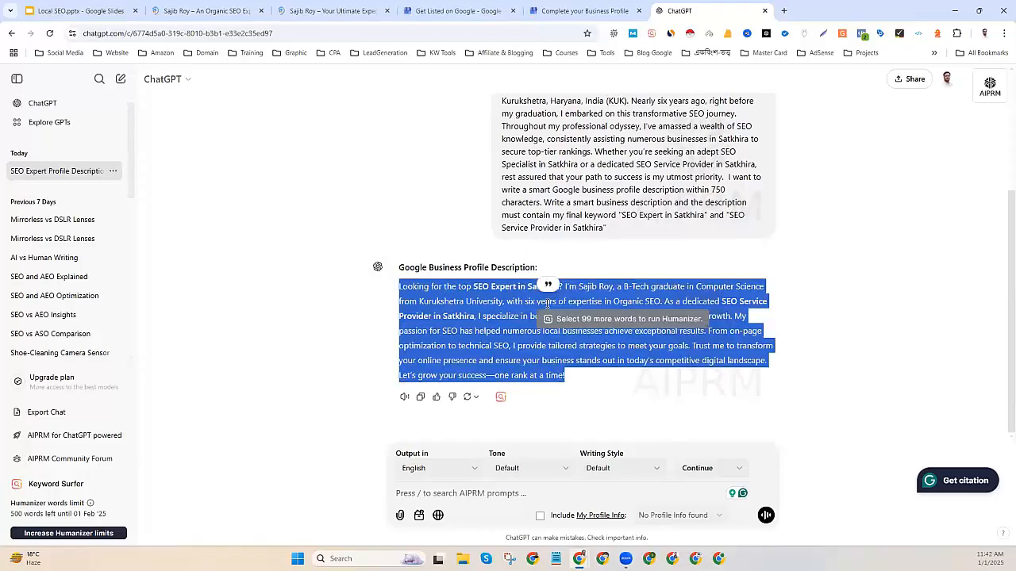
left_click(464, 495)
type("Do not mention my university or")
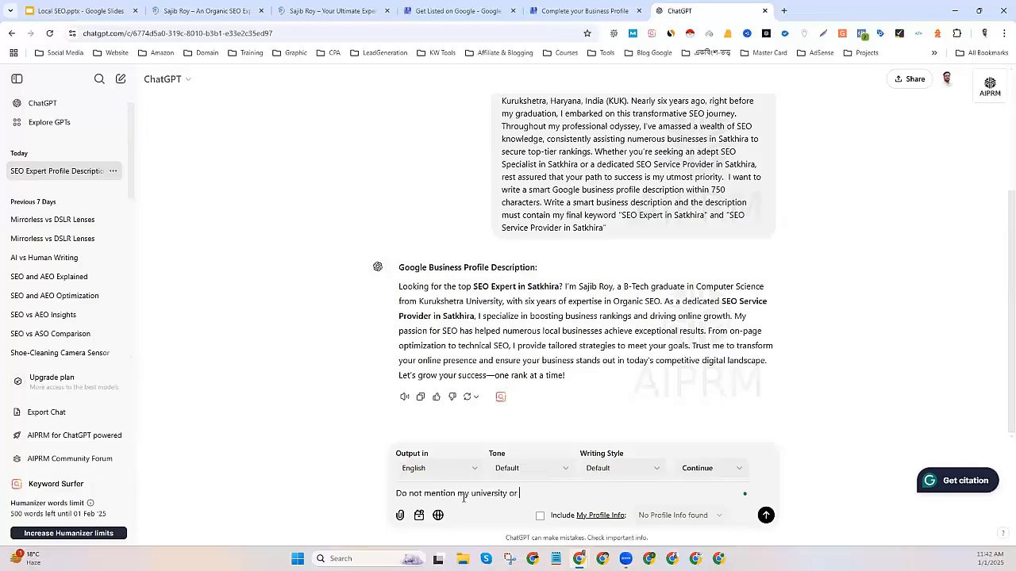
type("education . just men")
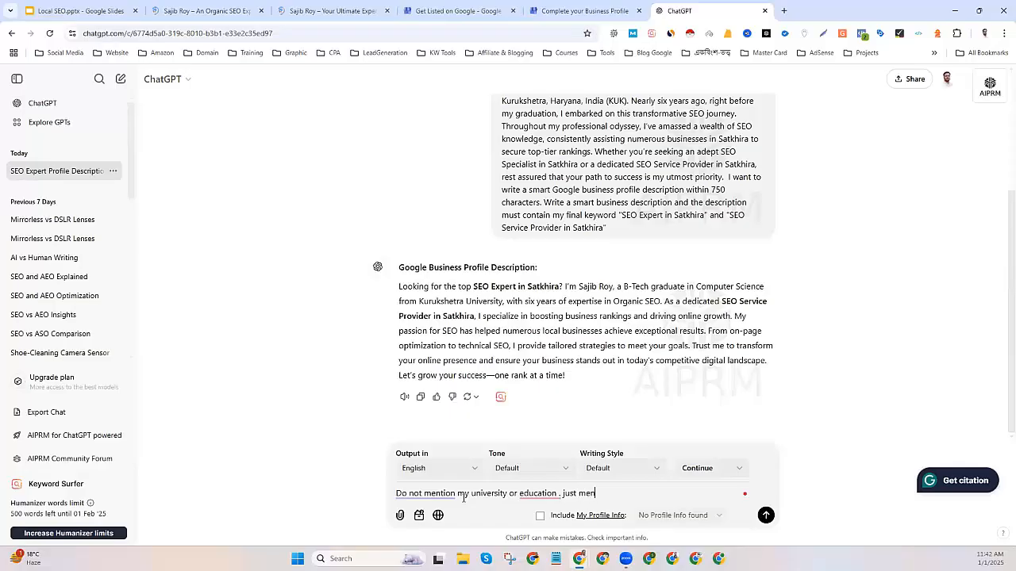
type("tion my expertise")
key("Return")
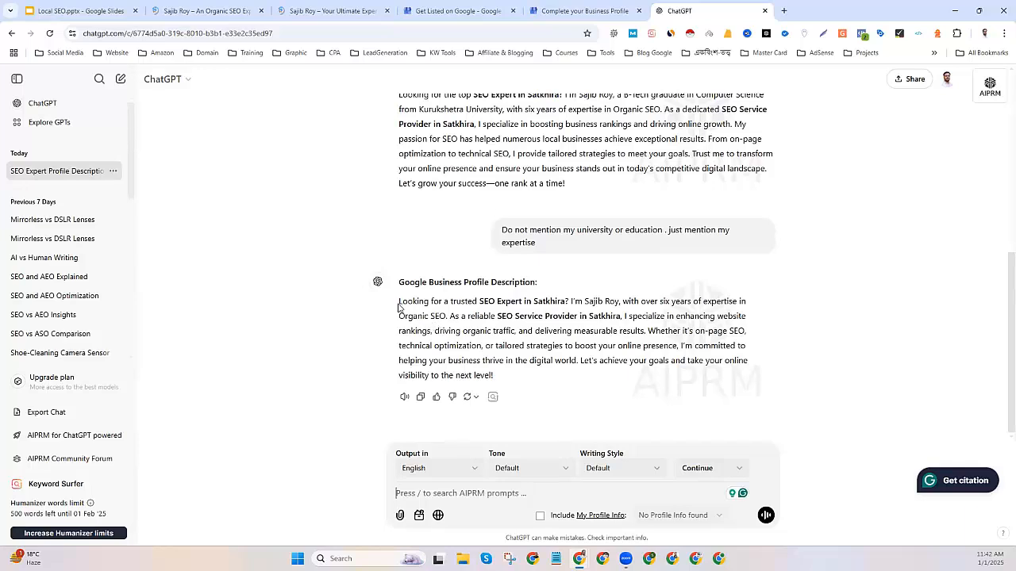
Copy the revised description and return to the business profile setup page.
left_click_drag(399, 303, 506, 376)
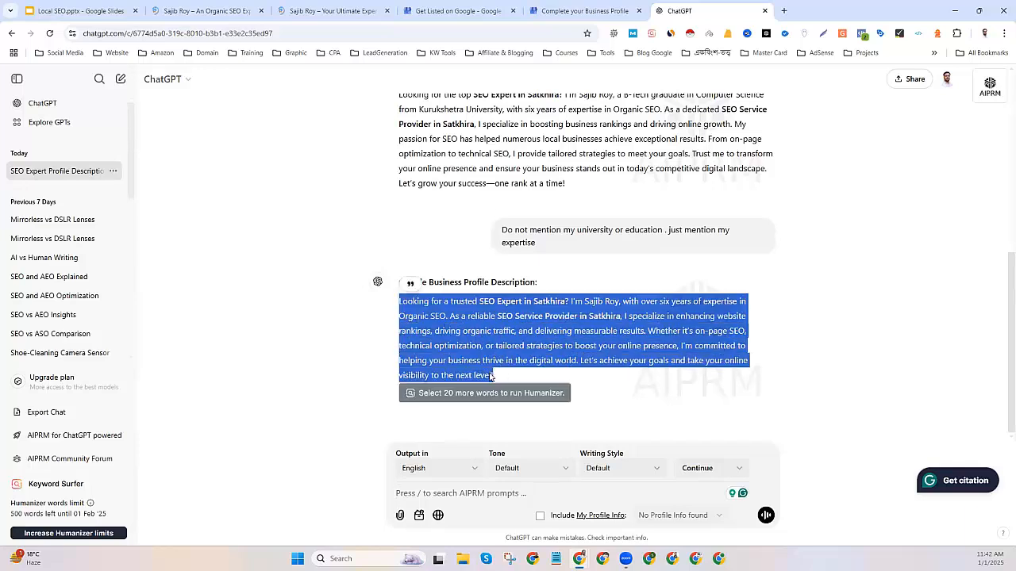
right_click(482, 374)
left_click(508, 384)
left_click(596, 332)
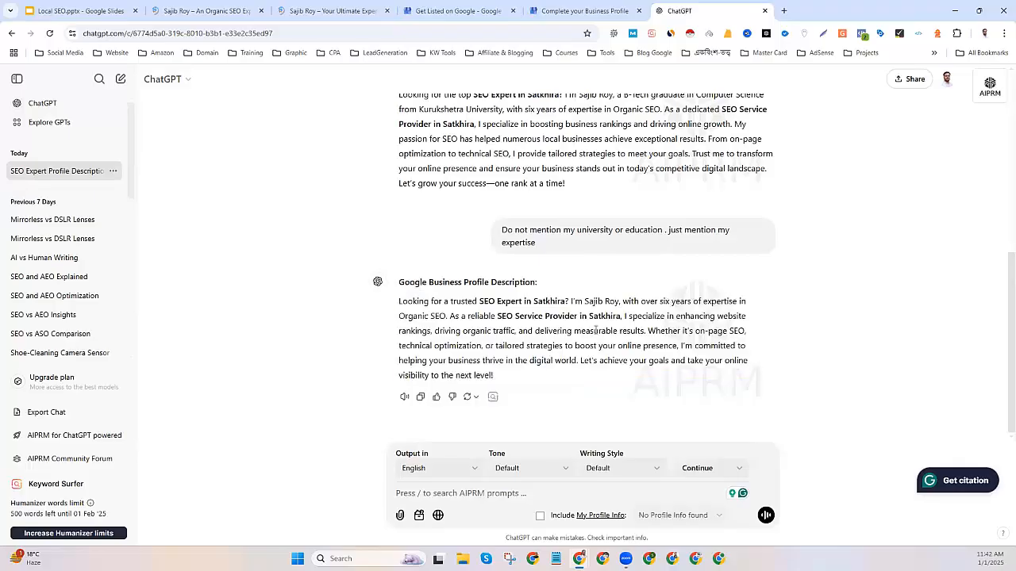
left_click_drag(483, 301, 540, 303)
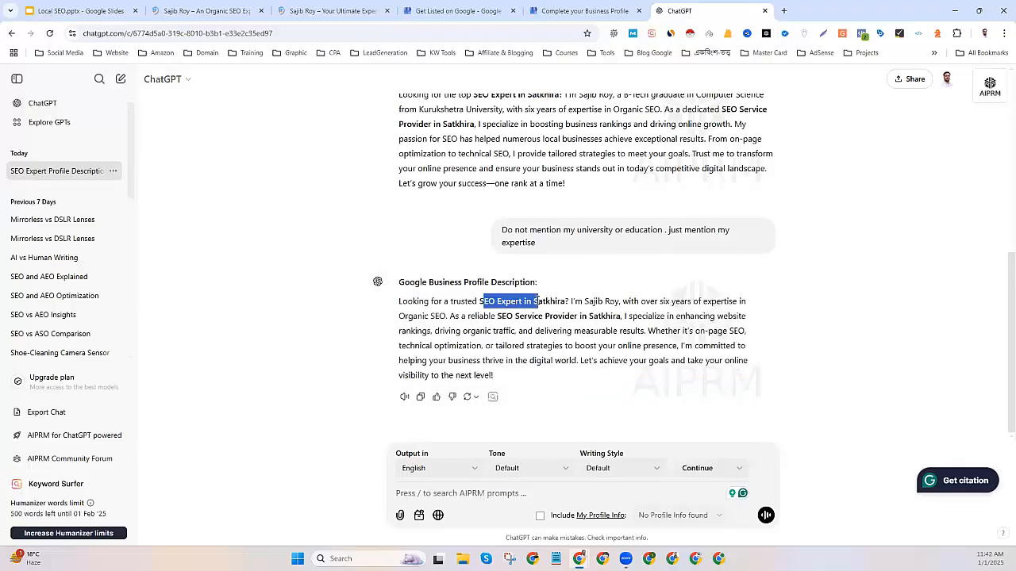
left_click(453, 11)
left_click(560, 11)
Paste the ChatGPT description and accept Grammarly's two rewording suggestions.
left_click(535, 322)
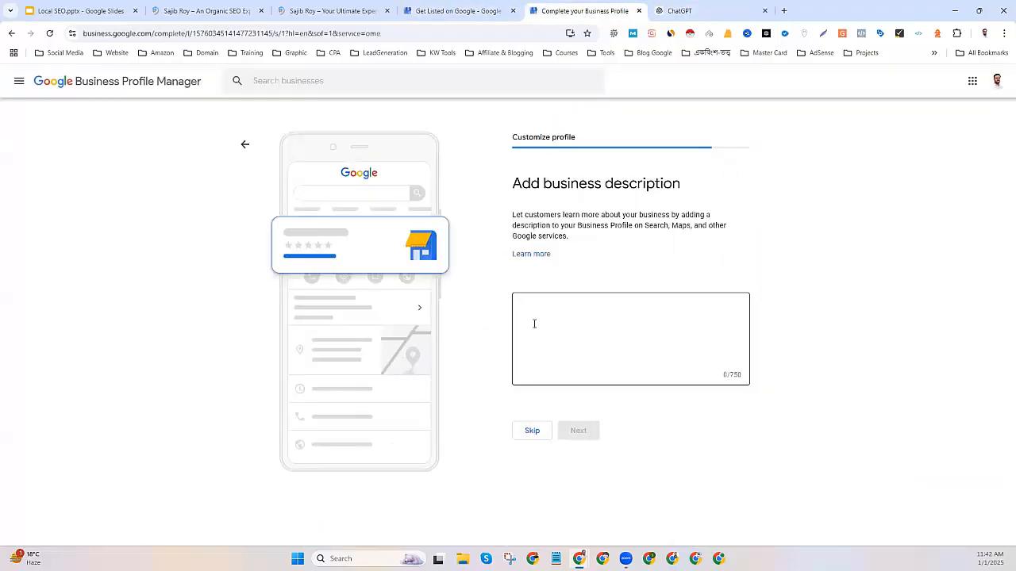
key("ctrl+v")
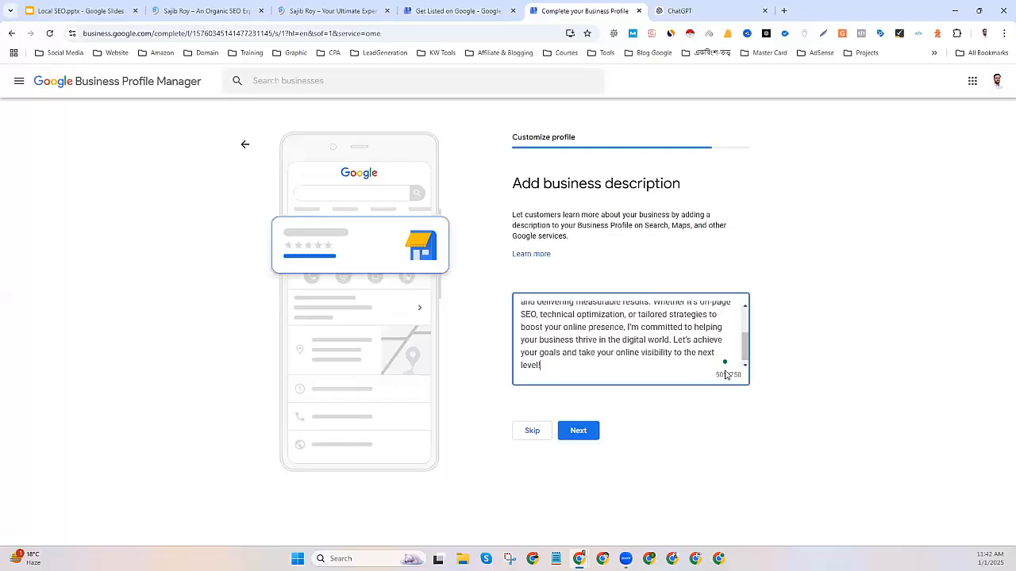
scroll(594, 347, "up", 1)
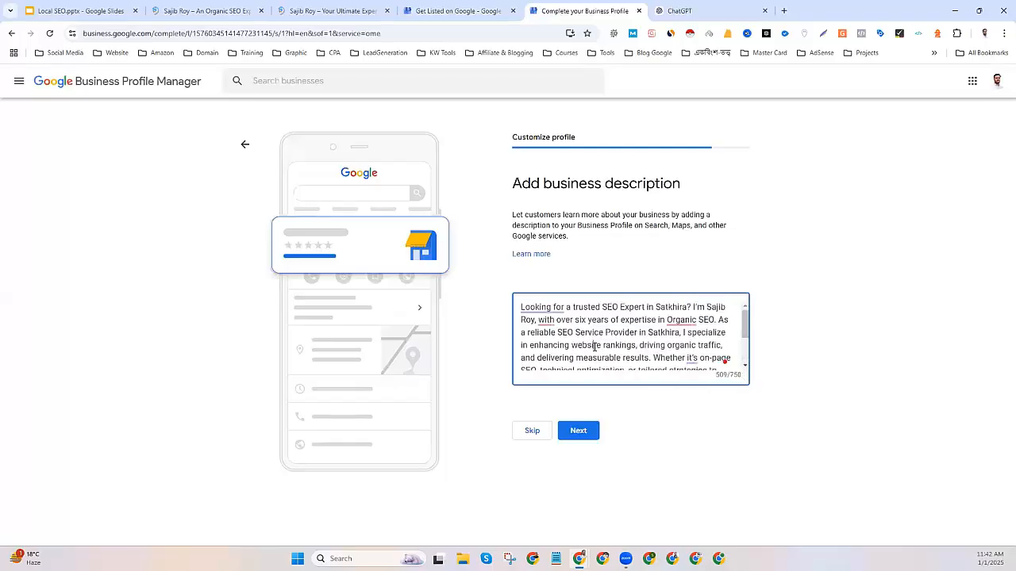
mouse_move(562, 308)
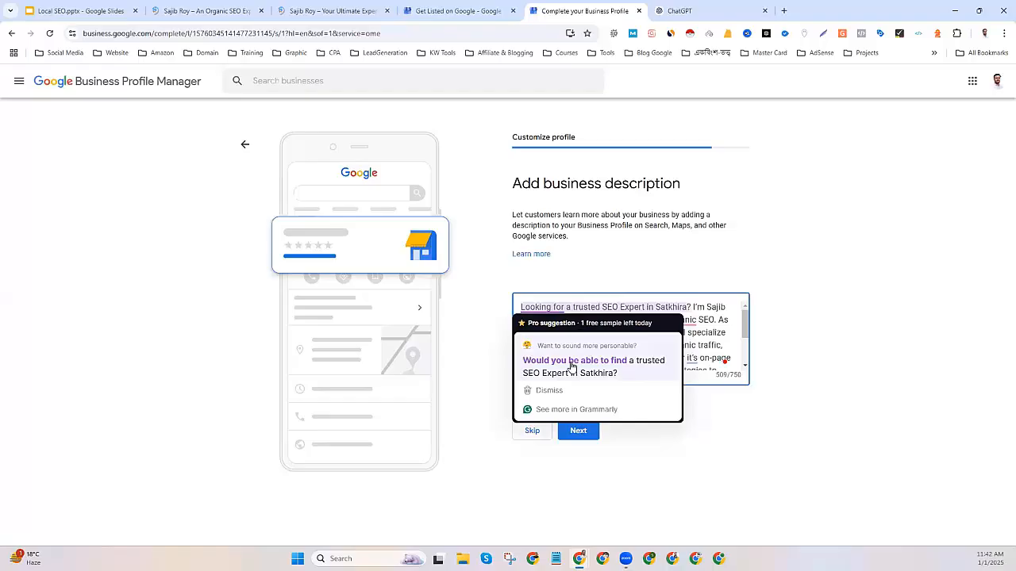
left_click(570, 366)
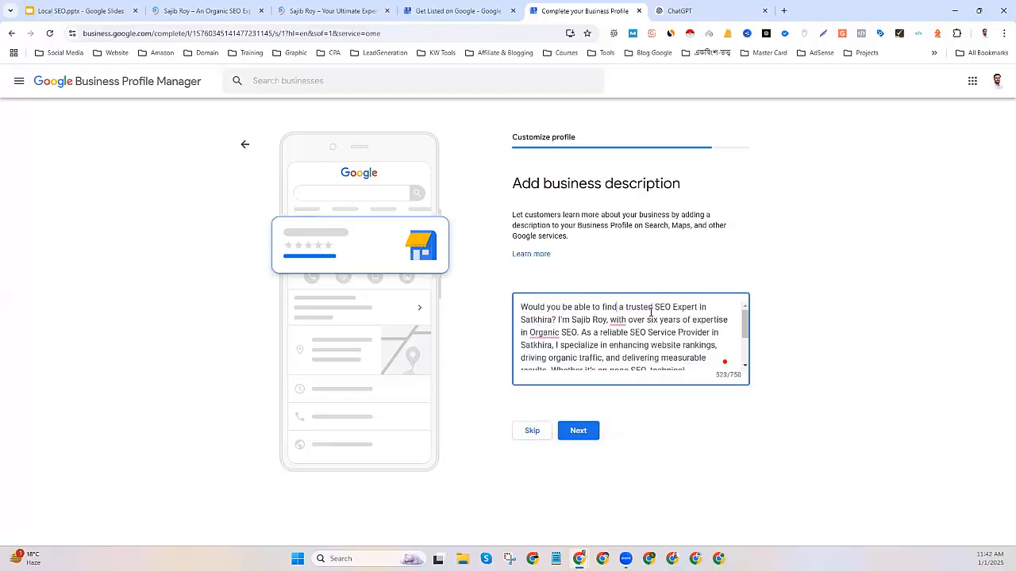
mouse_move(619, 321)
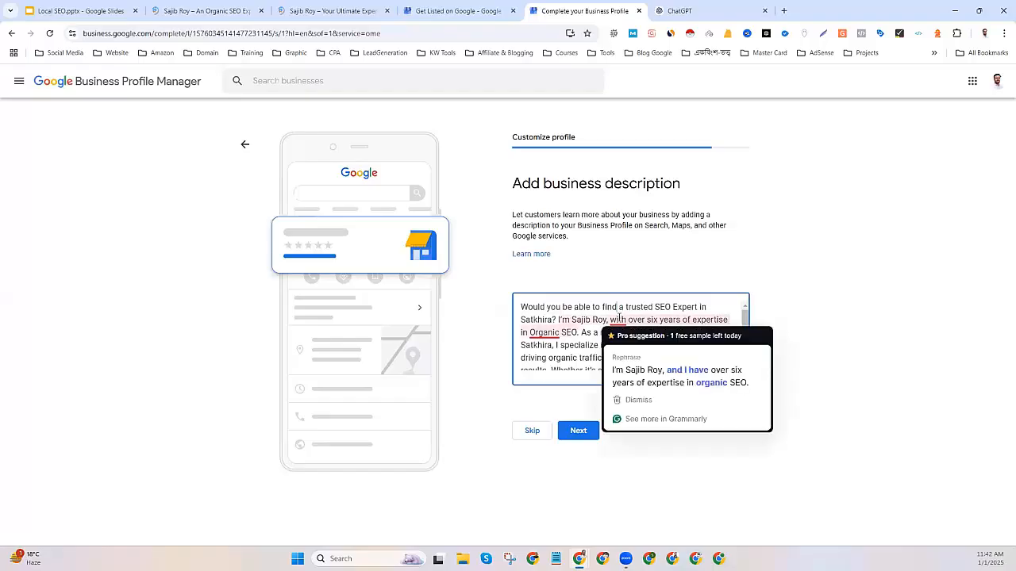
left_click(649, 387)
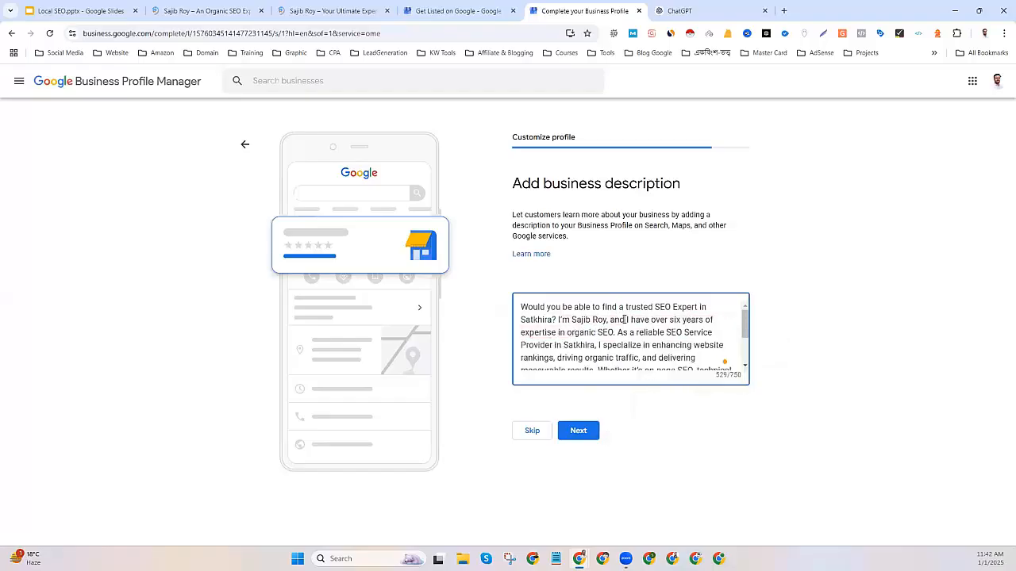
Replace 'six' with '7' years and dismiss the remaining grammar suggestion.
left_click_drag(667, 321, 681, 322)
type("7")
scroll(606, 344, "down", 2)
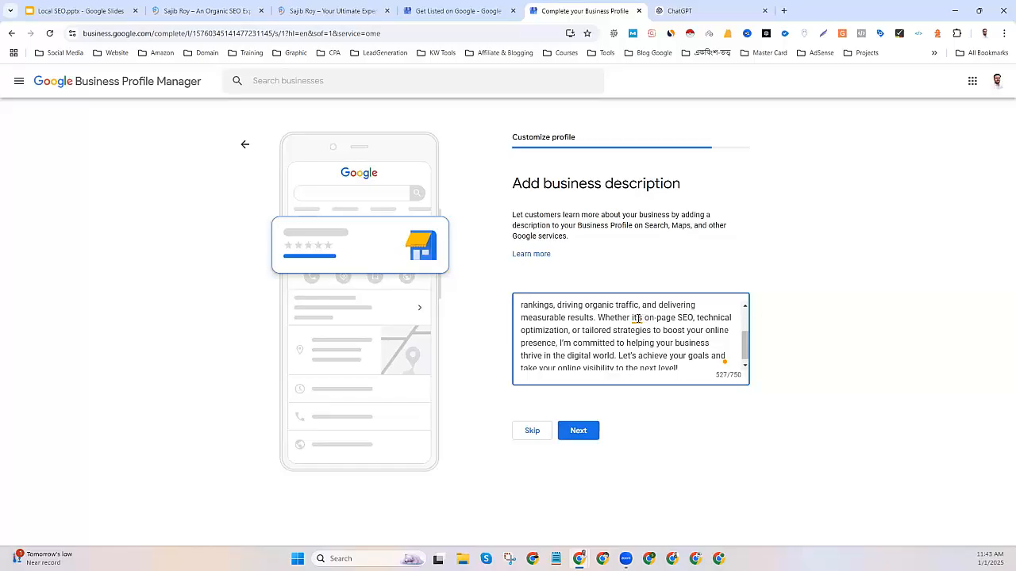
mouse_move(636, 318)
left_click(598, 330)
left_click_drag(558, 343, 712, 343)
left_click(619, 355)
scroll(603, 363, "down", 1)
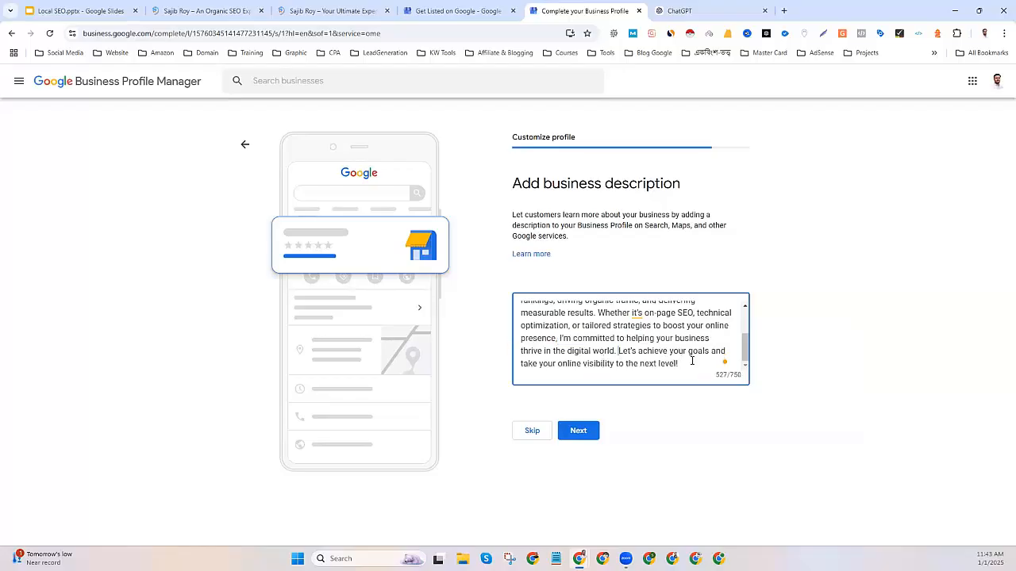
scroll(665, 359, "up", 3)
scroll(635, 362, "down", 3)
Save the business description and skip the Add photos step.
left_click(572, 431)
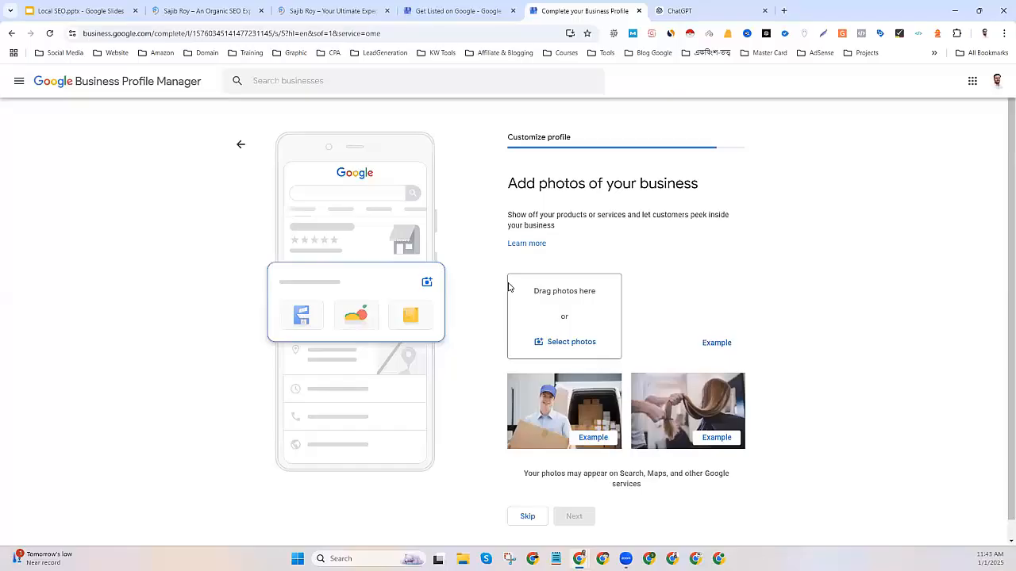
left_click_drag(533, 290, 601, 294)
scroll(603, 296, "down", 1)
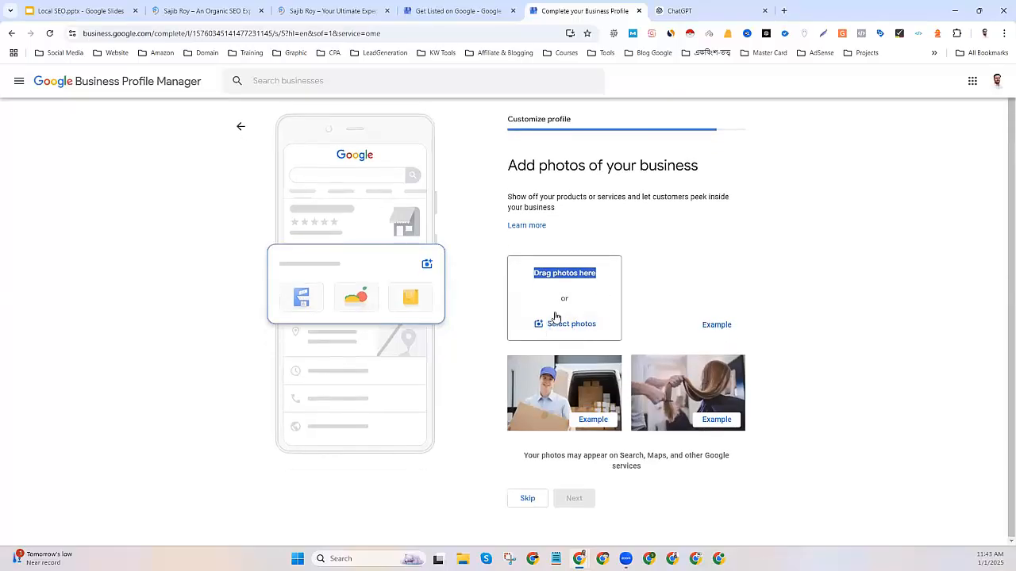
triple_click(560, 270)
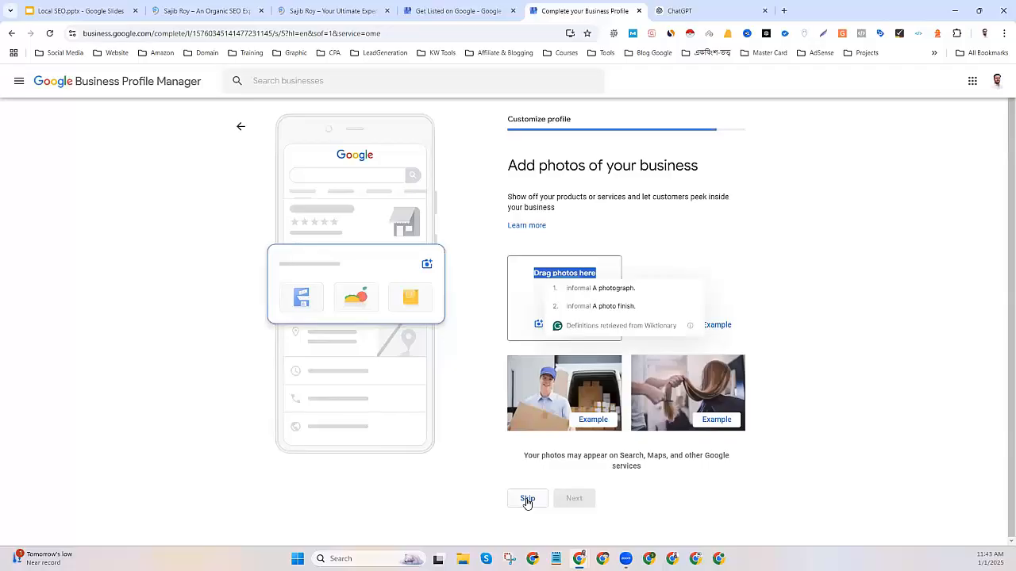
left_click(527, 499)
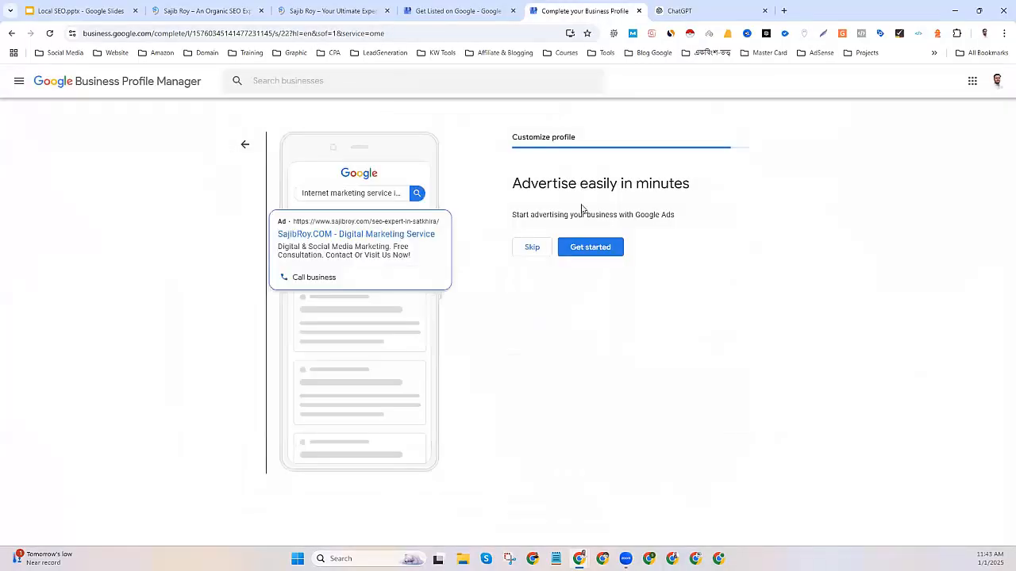
left_click_drag(520, 185, 701, 189)
Decline the Google Ads and Google Workspace email offers, then view the business on Google.
left_click(529, 252)
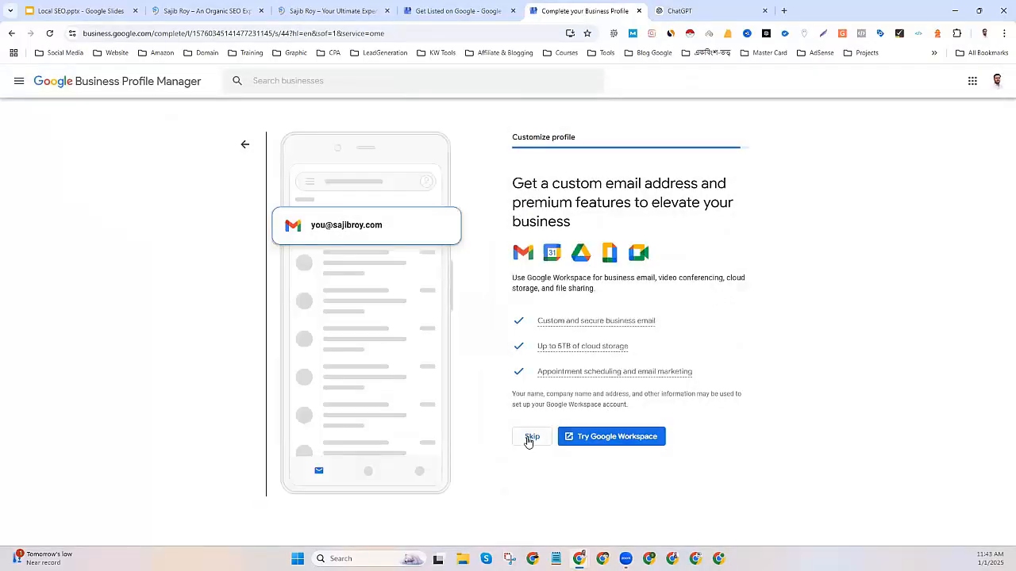
left_click(530, 438)
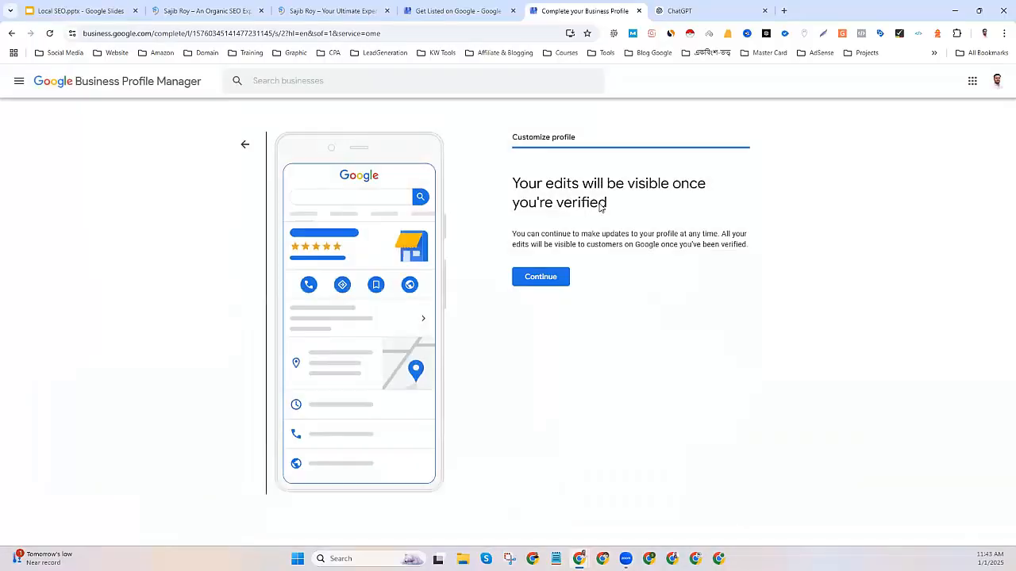
left_click_drag(517, 183, 715, 185)
left_click(579, 205)
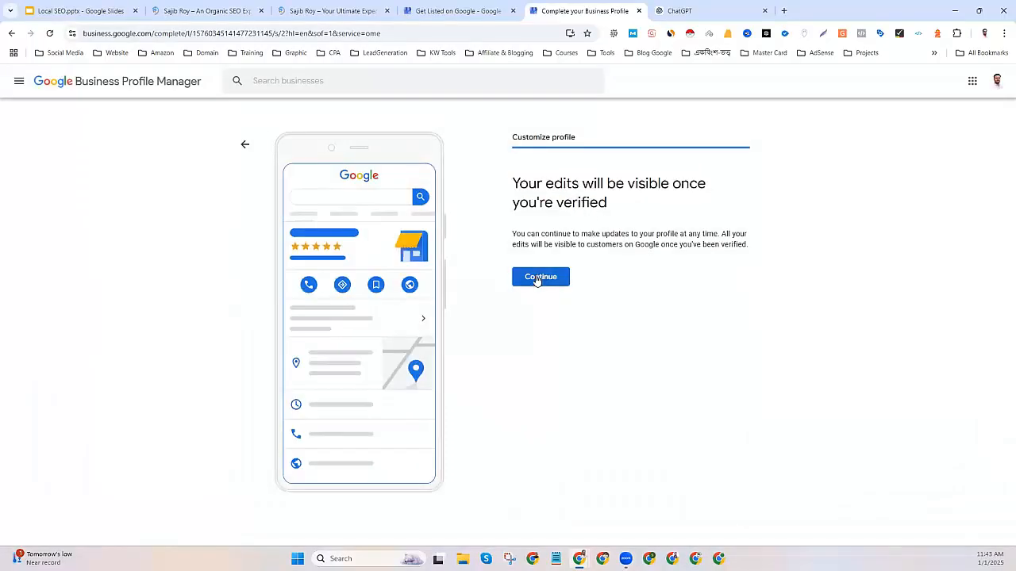
left_click(538, 277)
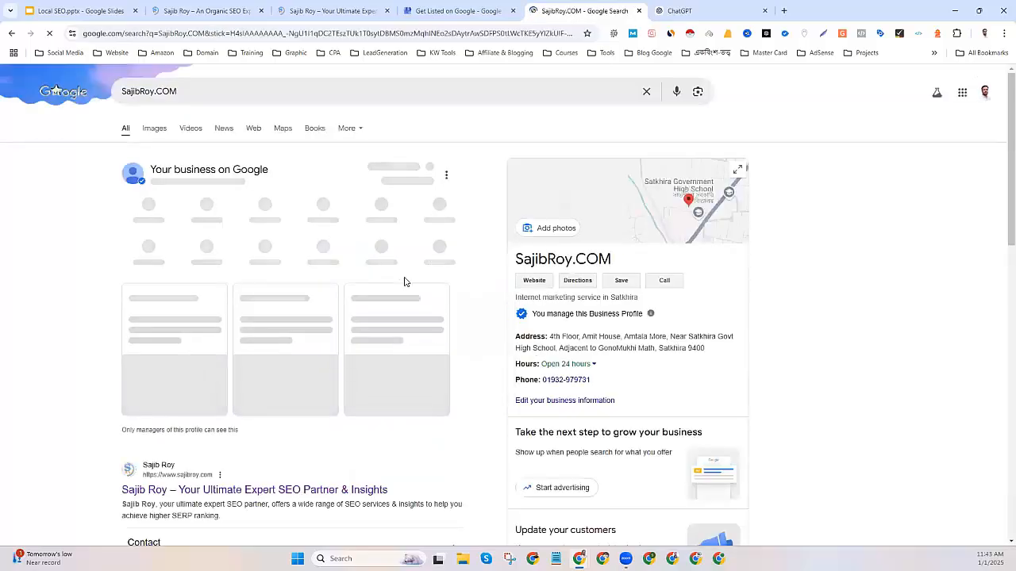
Check the sajibroy.com site tab, then close the Get Listed on Google tab.
scroll(151, 302, "down", 2)
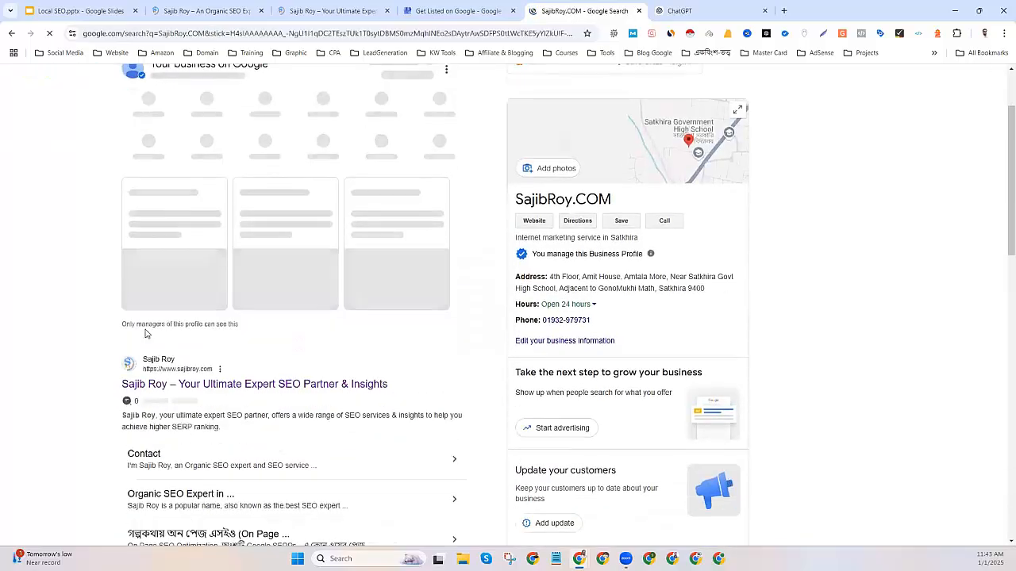
scroll(297, 311, "up", 2)
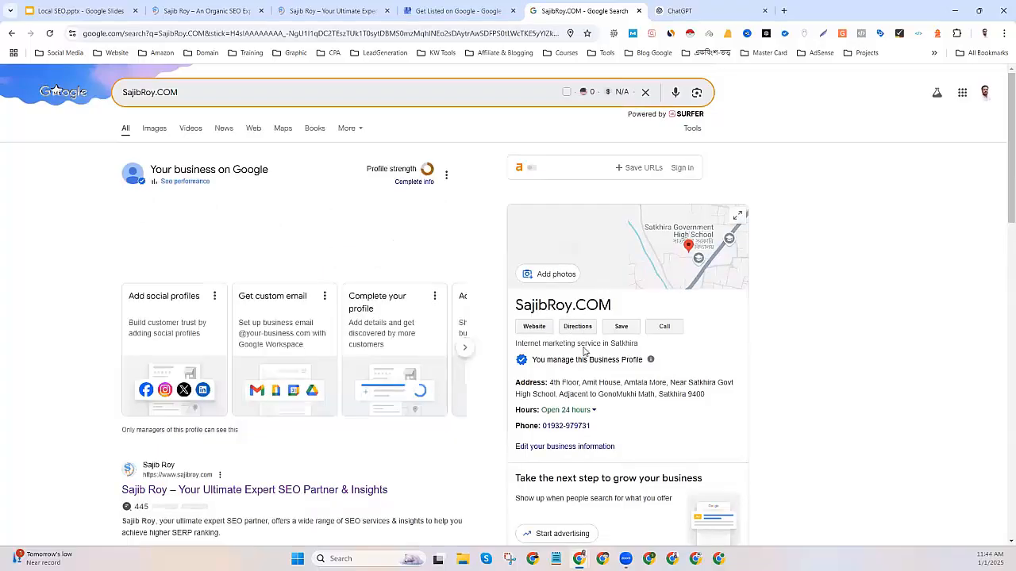
scroll(556, 307, "down", 3)
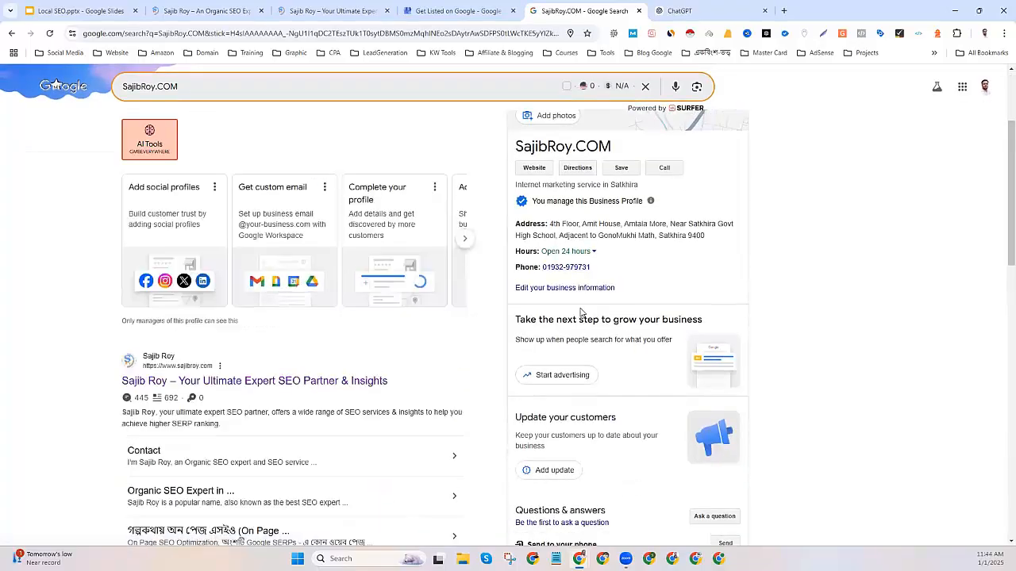
scroll(580, 309, "up", 3)
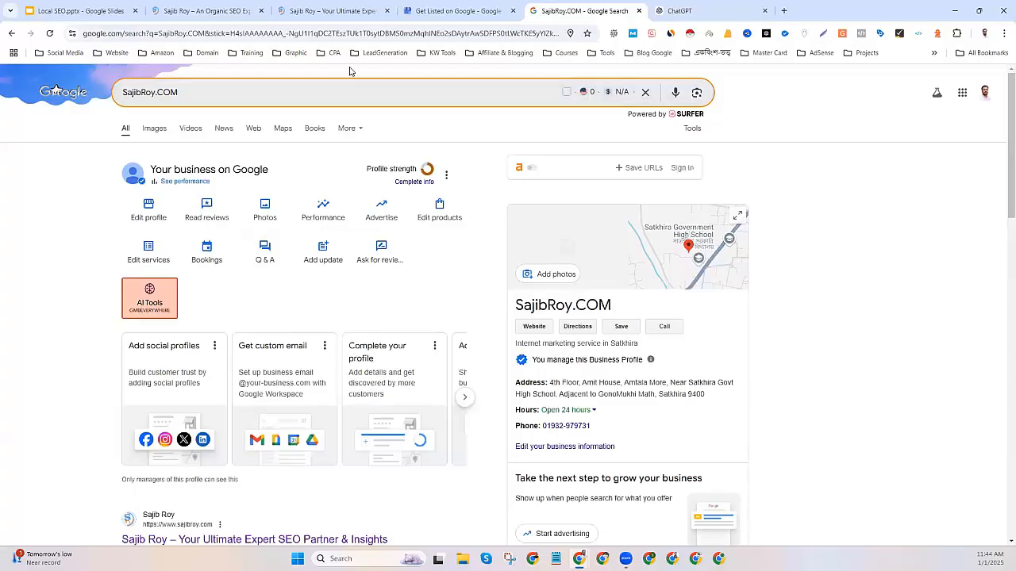
left_click(319, 11)
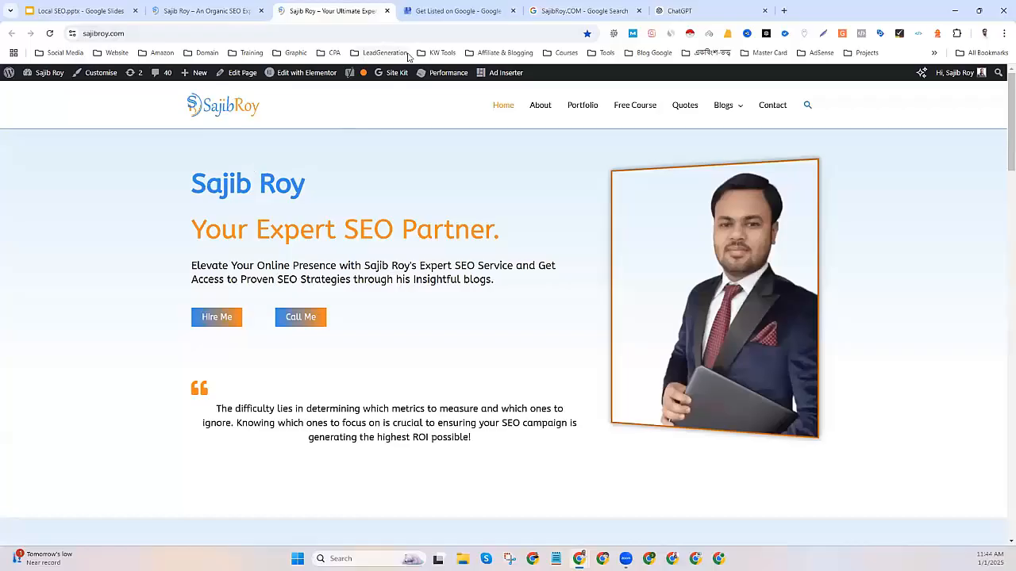
left_click(460, 10)
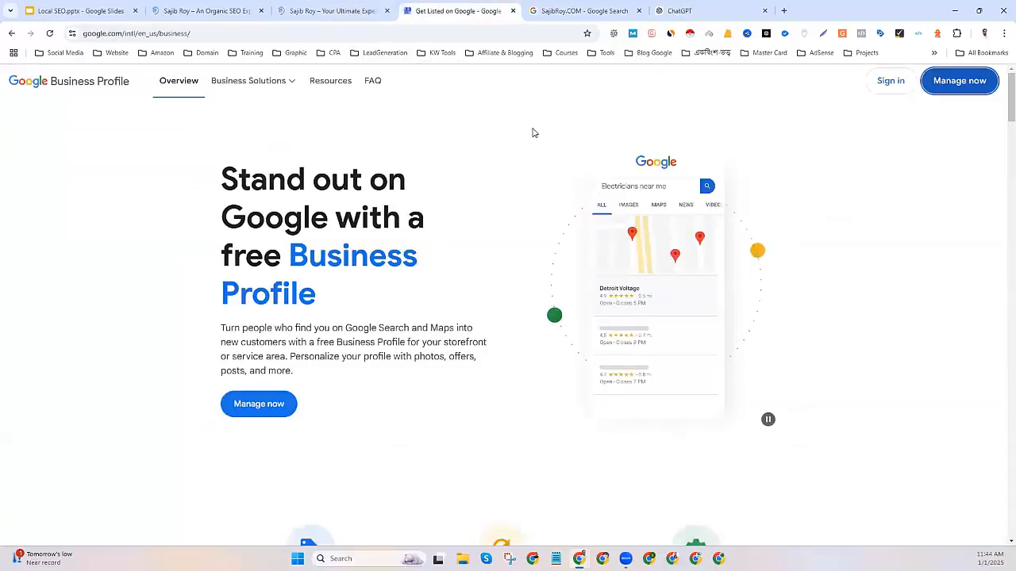
left_click(513, 10)
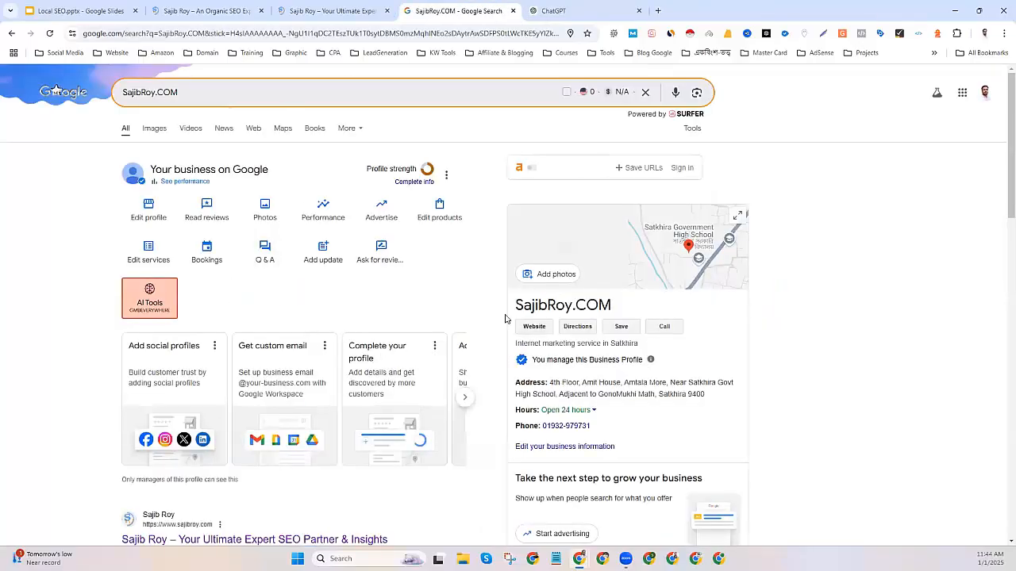
Review the SajibRoy.COM business panel, highlighting its name and address.
left_click_drag(611, 305, 513, 311)
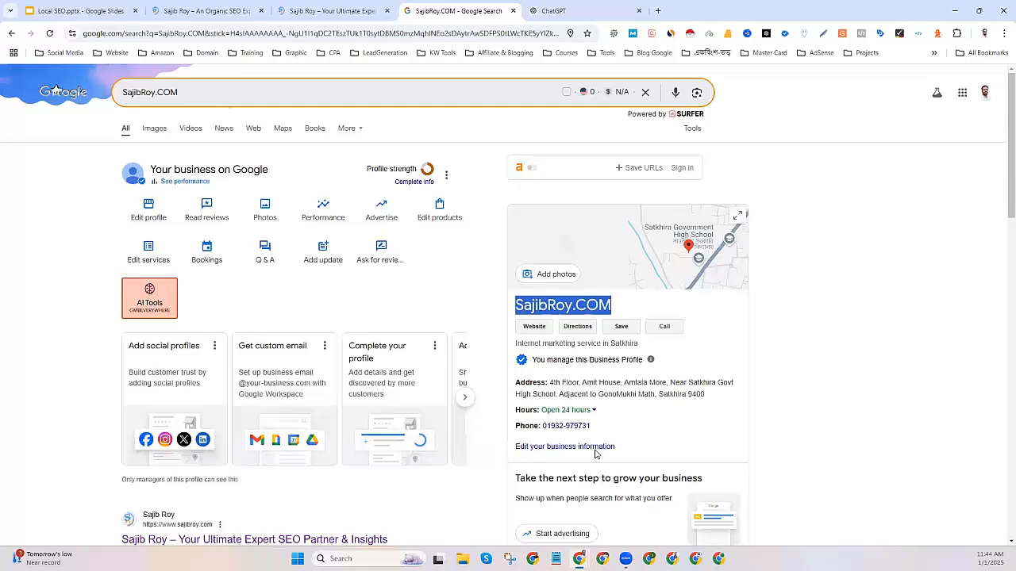
left_click_drag(549, 382, 704, 394)
left_click(707, 411)
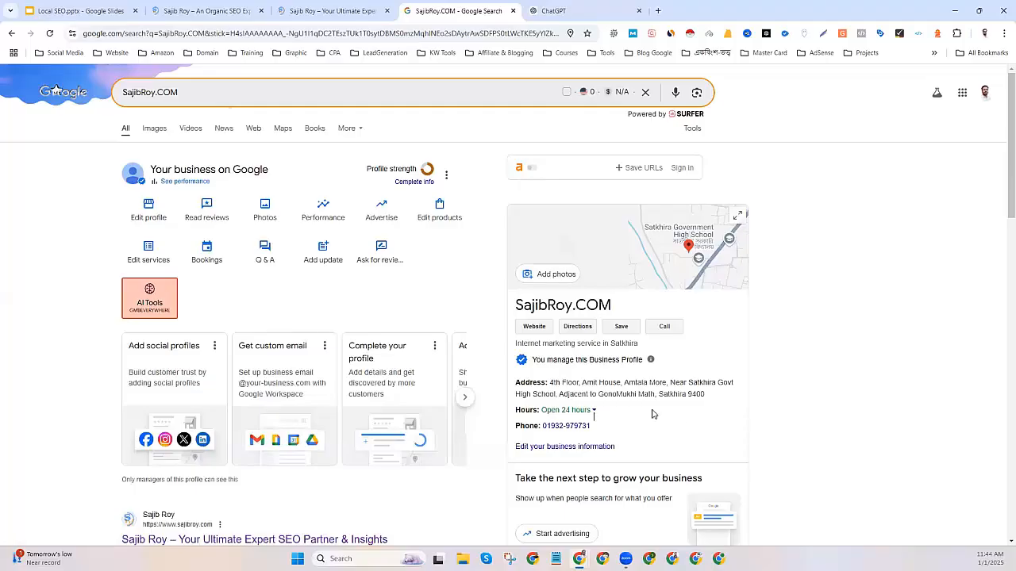
scroll(652, 414, "down", 1)
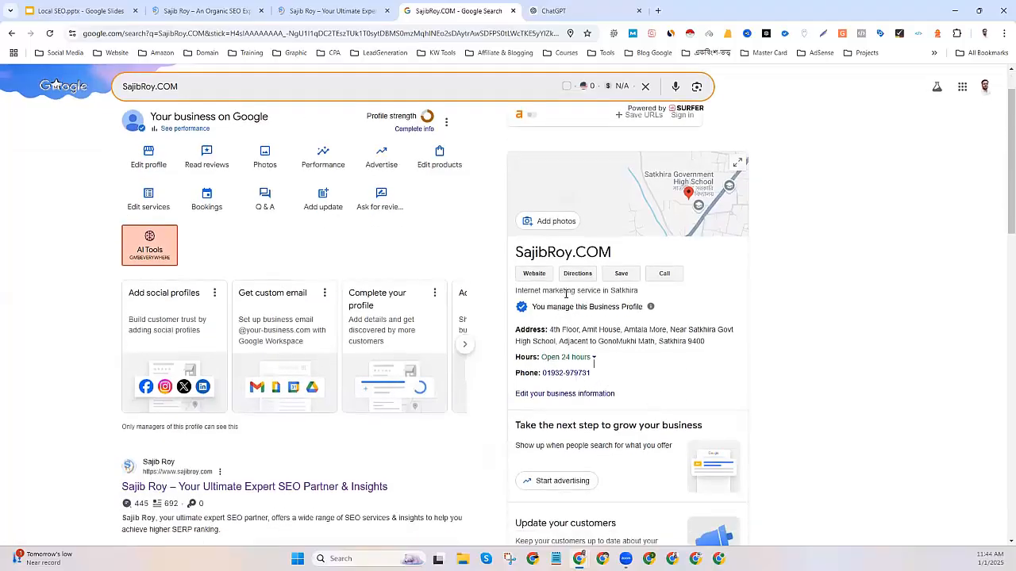
scroll(566, 294, "up", 1)
In the business information editor, start an opening date with year 2025.
left_click(265, 227)
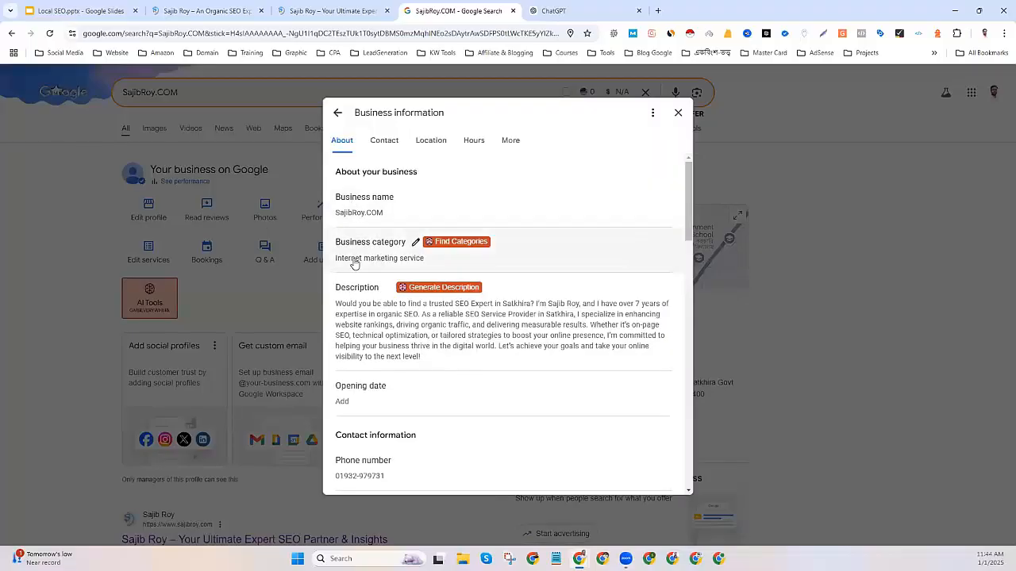
scroll(379, 286, "down", 1)
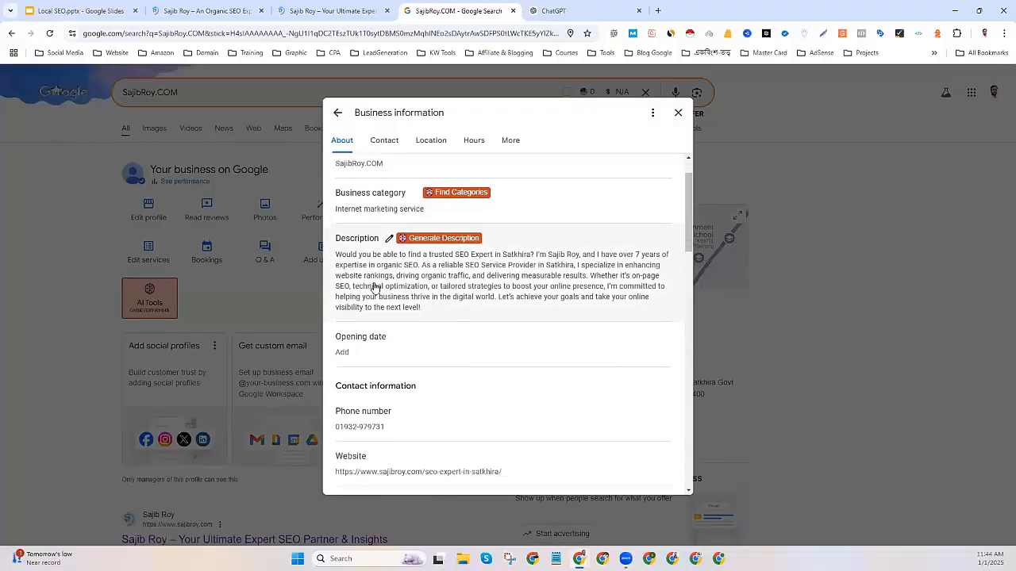
left_click(354, 349)
left_click(384, 381)
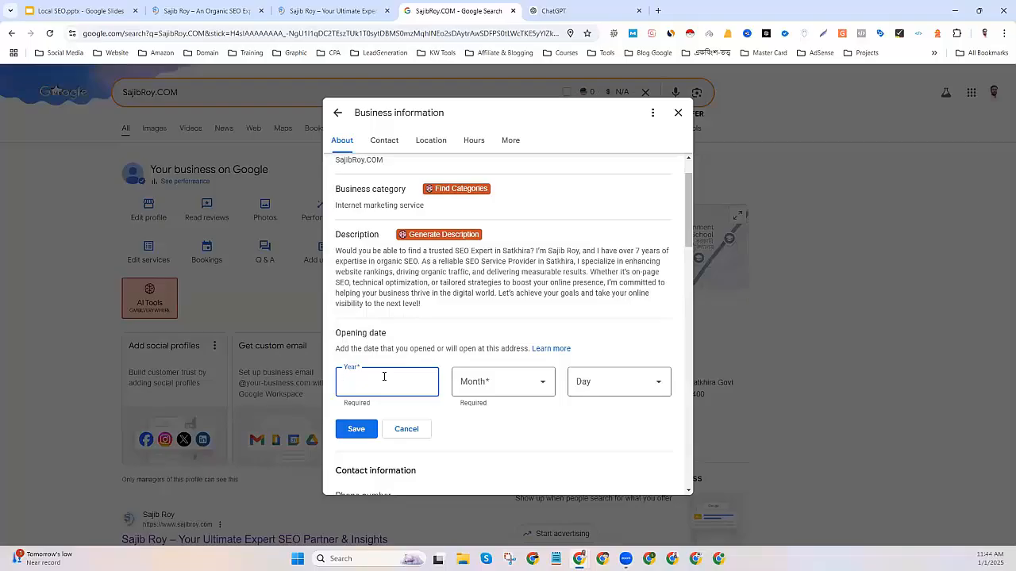
left_click(483, 386)
scroll(492, 313, "down", 1)
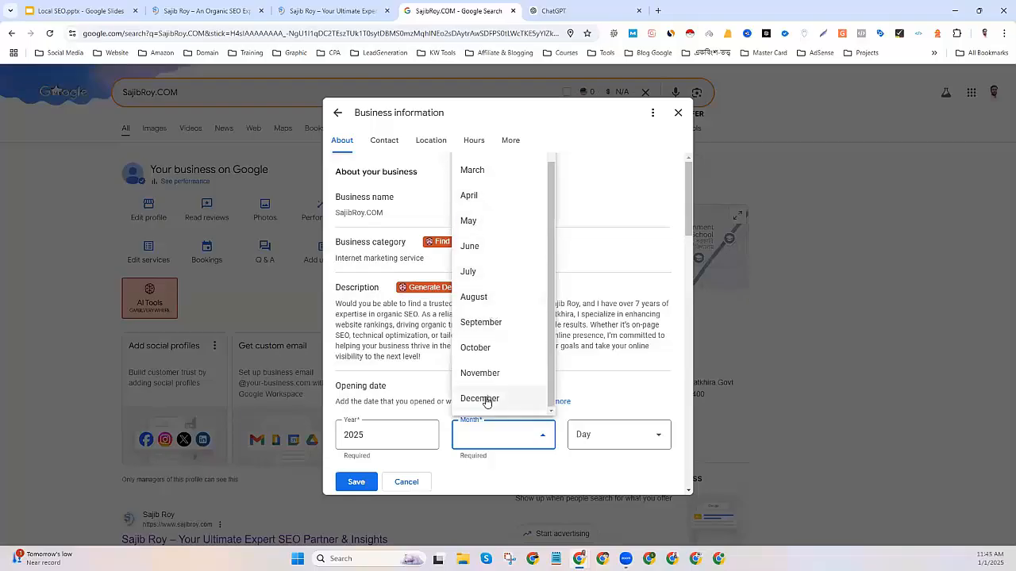
scroll(476, 238, "up", 1)
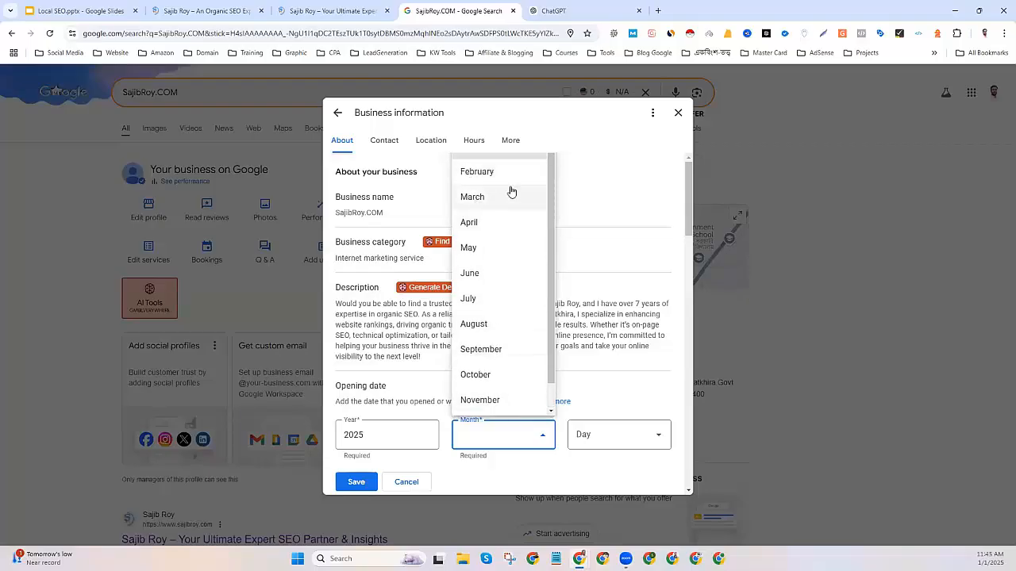
scroll(517, 296, "down", 5)
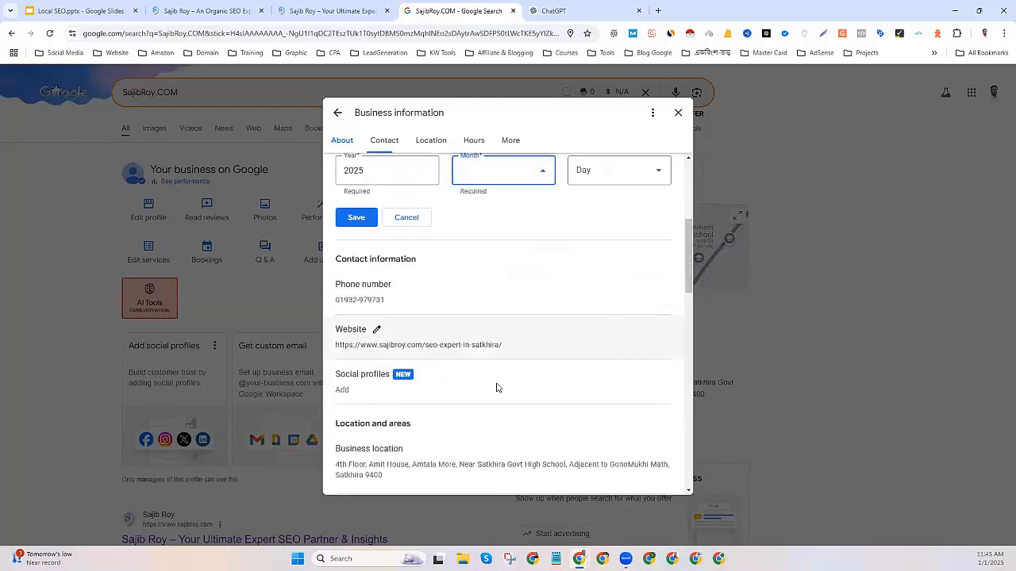
scroll(497, 388, "up", 3)
scroll(505, 379, "up", 2)
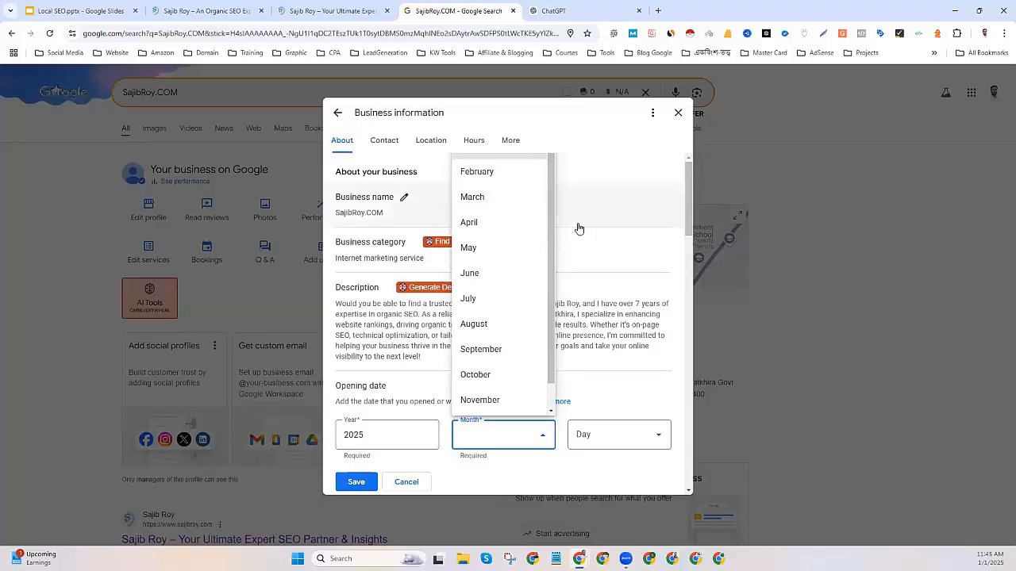
Set the opening date's month to January and day to 1, and save it.
key("ctrl+minus")
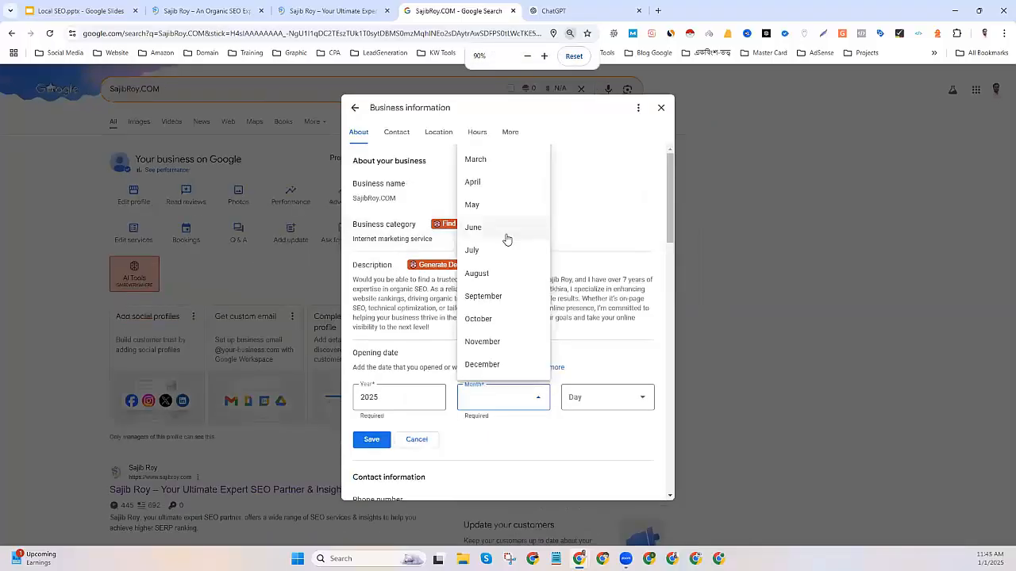
scroll(508, 251, "down", 3)
scroll(517, 288, "up", 3)
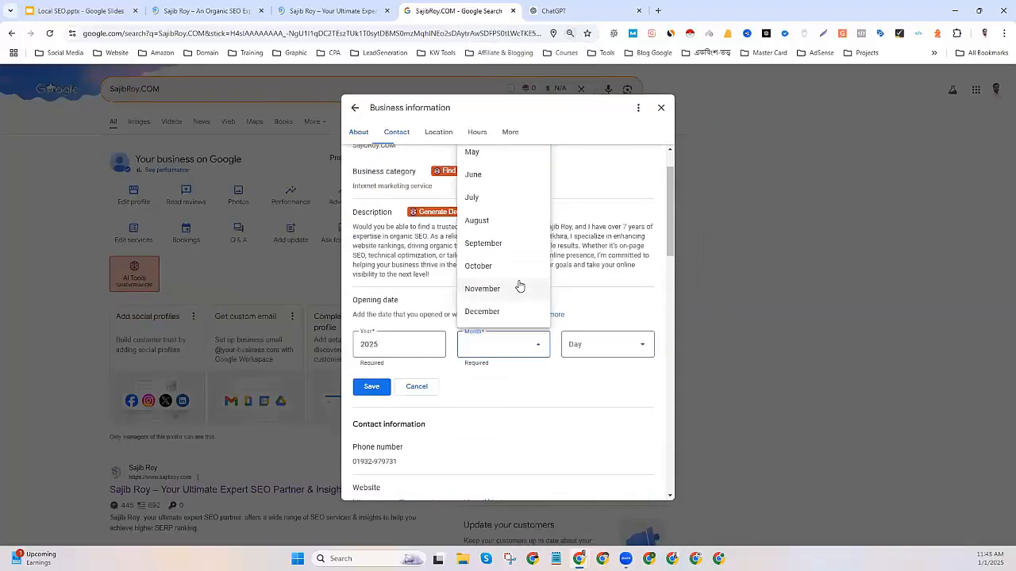
left_click(480, 401)
left_click(479, 400)
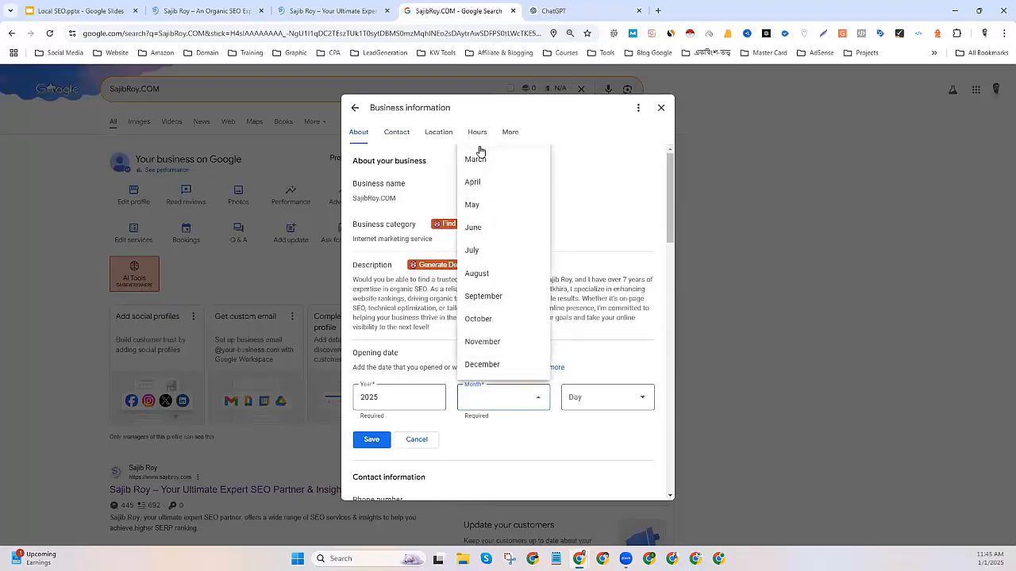
scroll(476, 349, "down", 2)
scroll(491, 336, "up", 2)
left_click(591, 399)
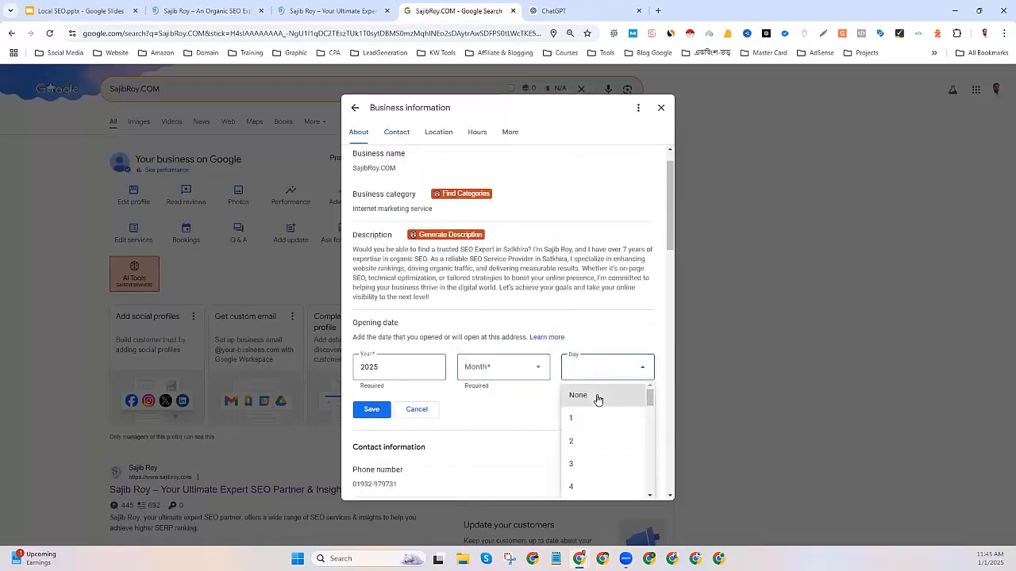
left_click(584, 419)
left_click(481, 368)
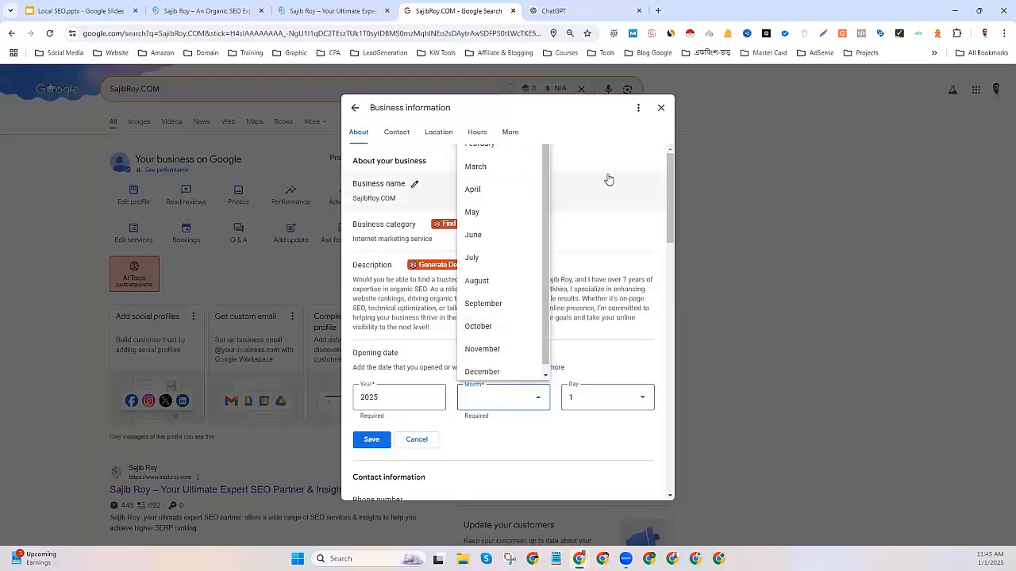
key("ctrl+minus")
key("ctrl+minus")
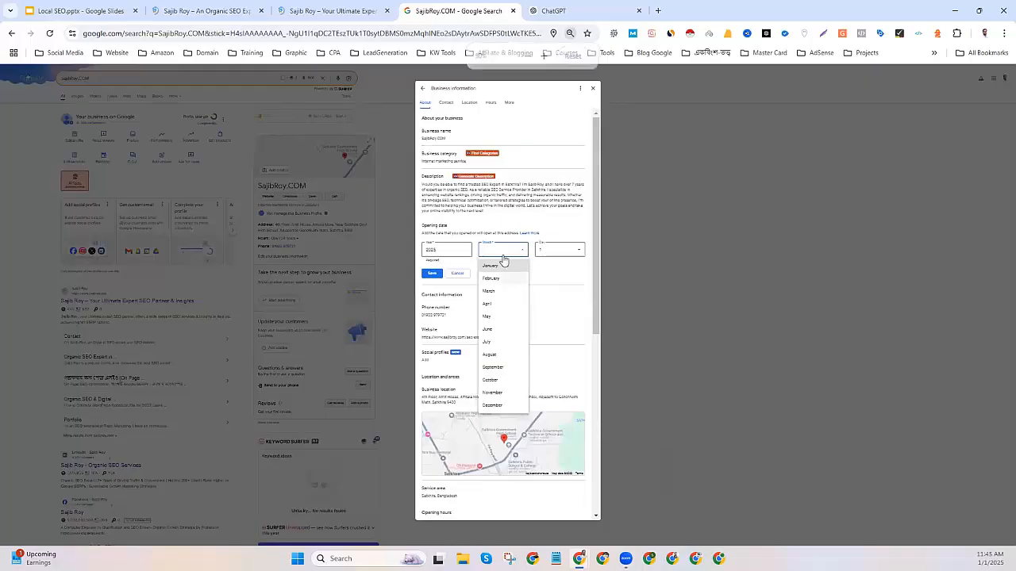
left_click(487, 269)
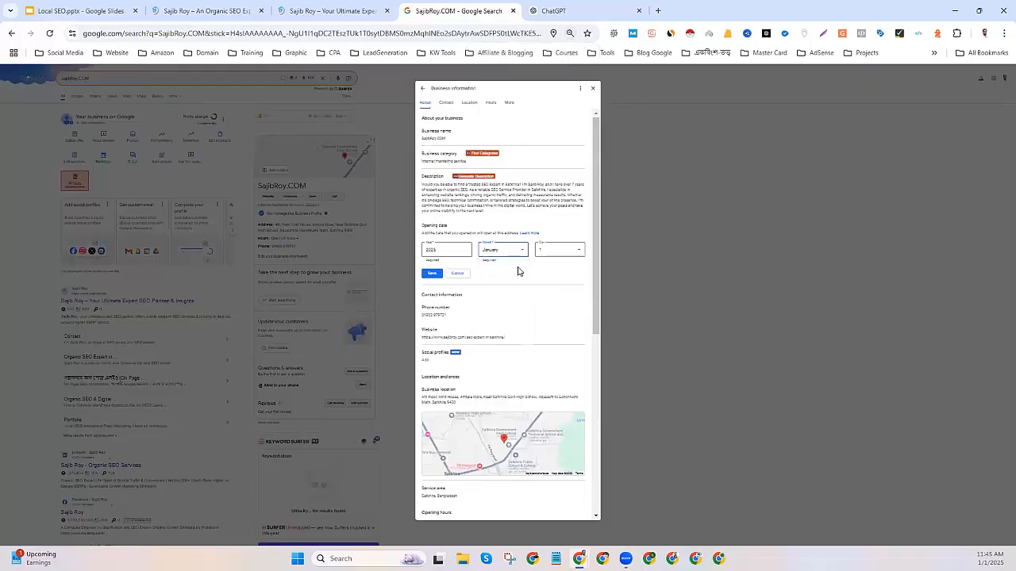
key("ctrl+plus")
key("ctrl+plus")
key("ctrl+plus")
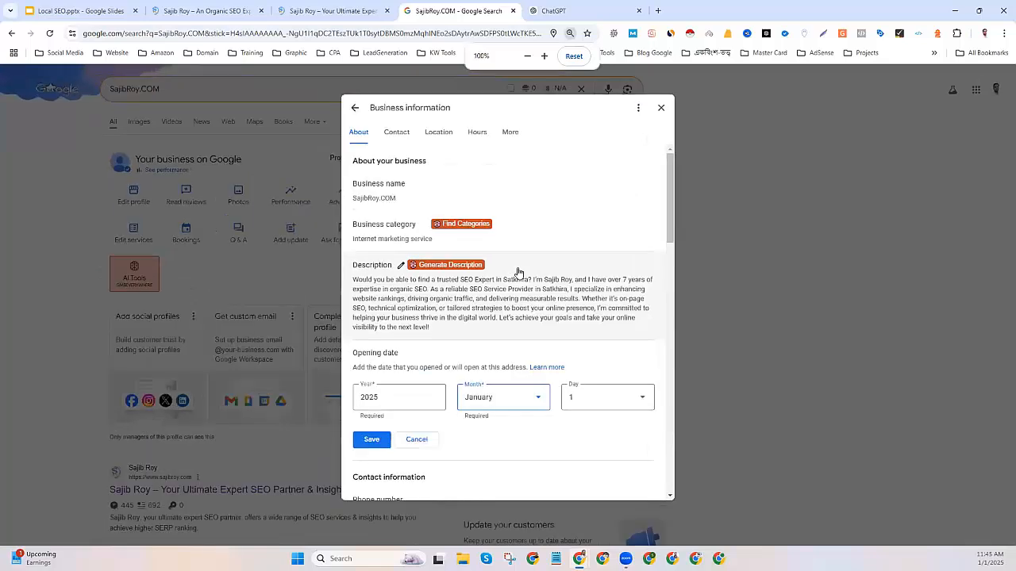
scroll(517, 272, "down", 3)
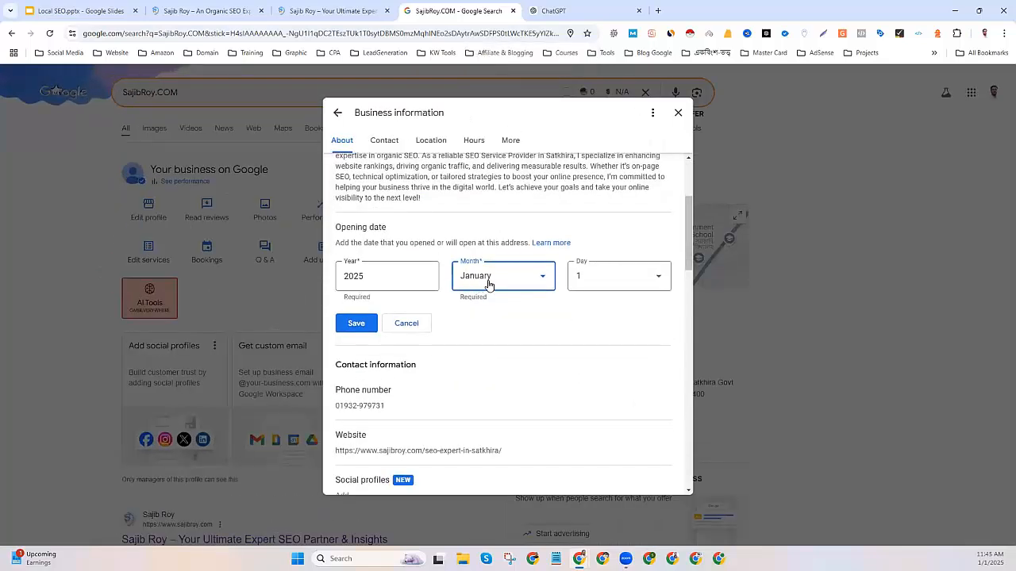
left_click(355, 325)
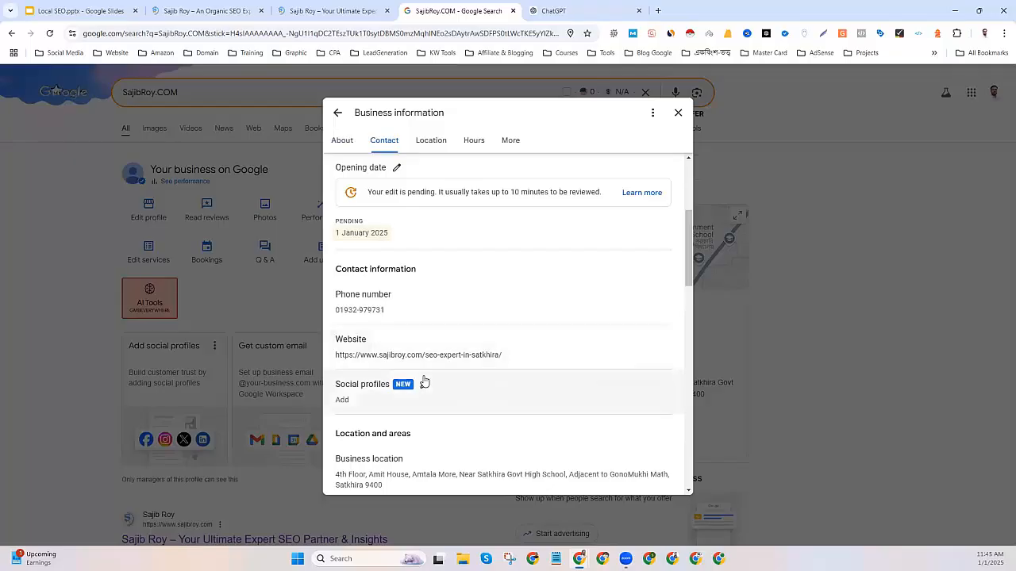
Add YouTube, TikTok and Instagram social profile entries.
scroll(420, 377, "down", 2)
left_click(400, 287)
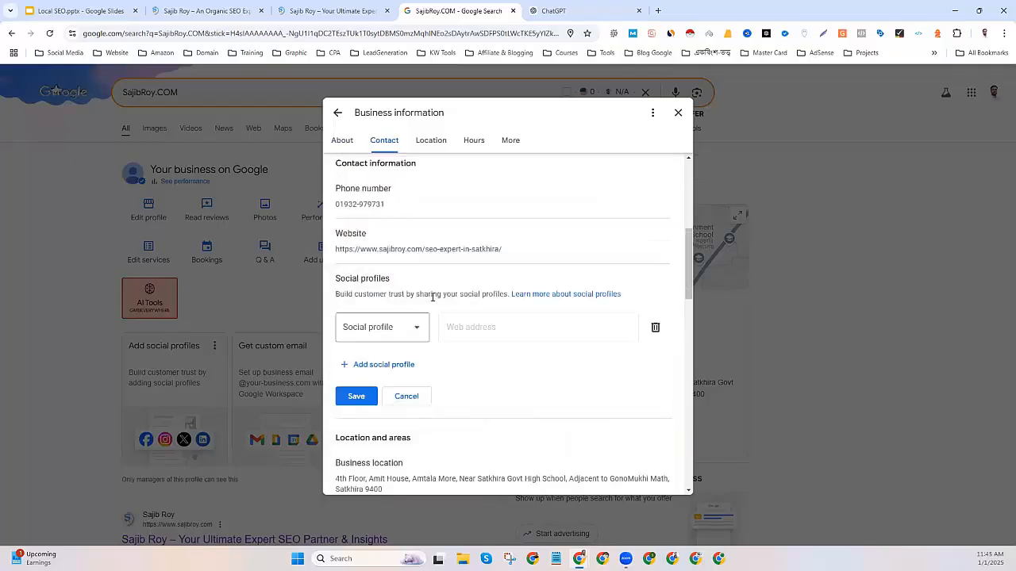
left_click(415, 331)
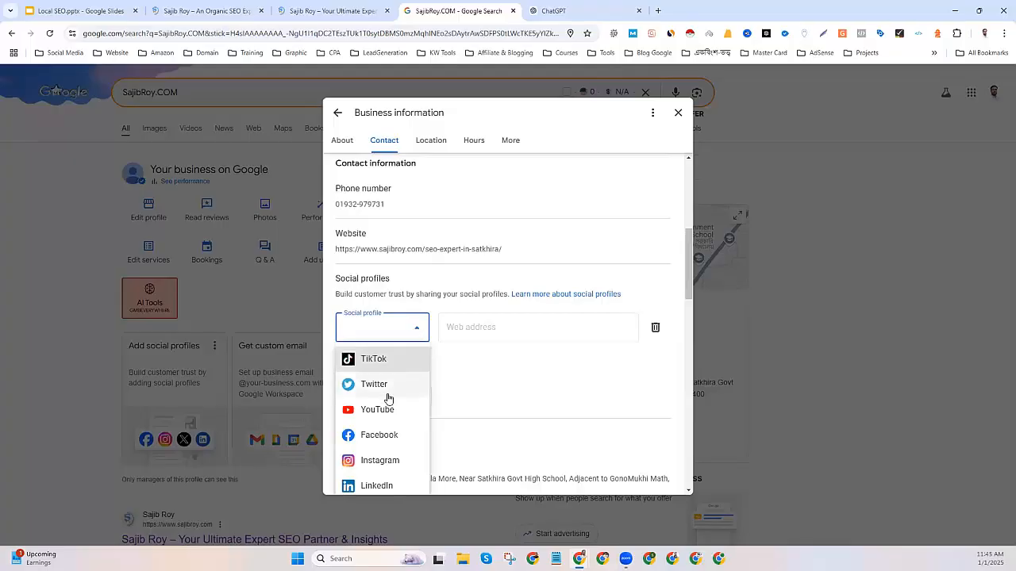
left_click(376, 411)
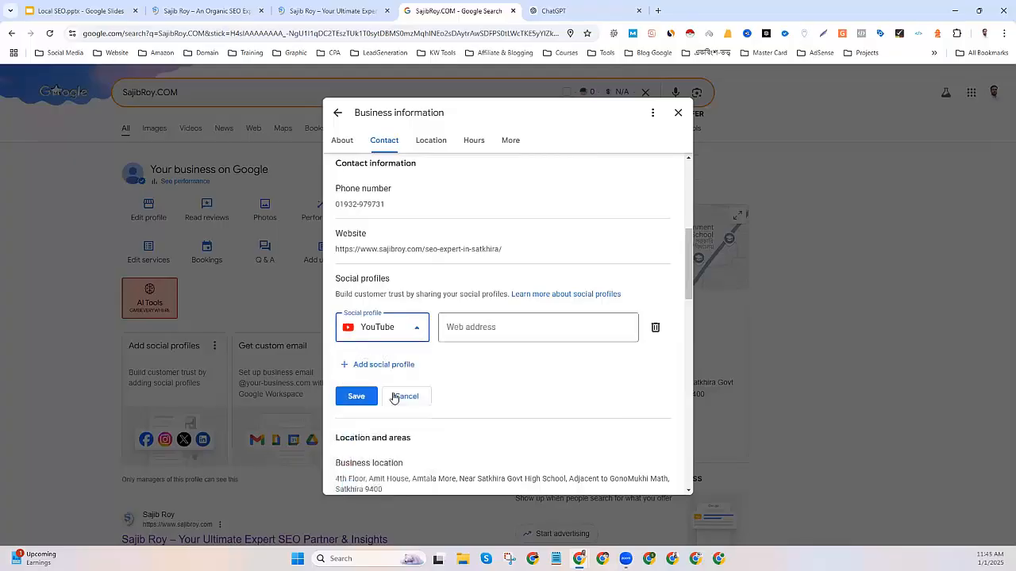
scroll(380, 373, "down", 1)
left_click(378, 311)
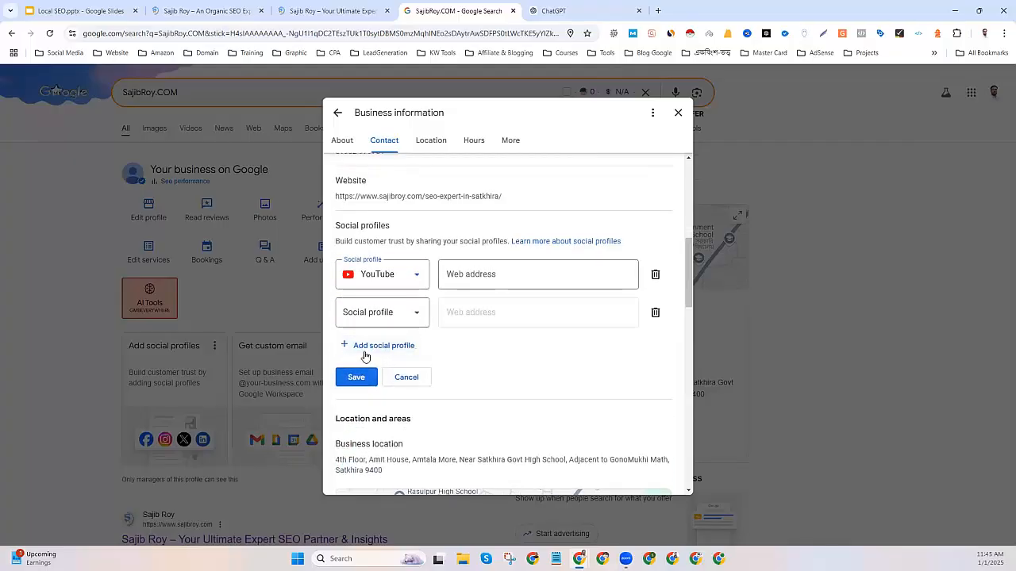
left_click(381, 313)
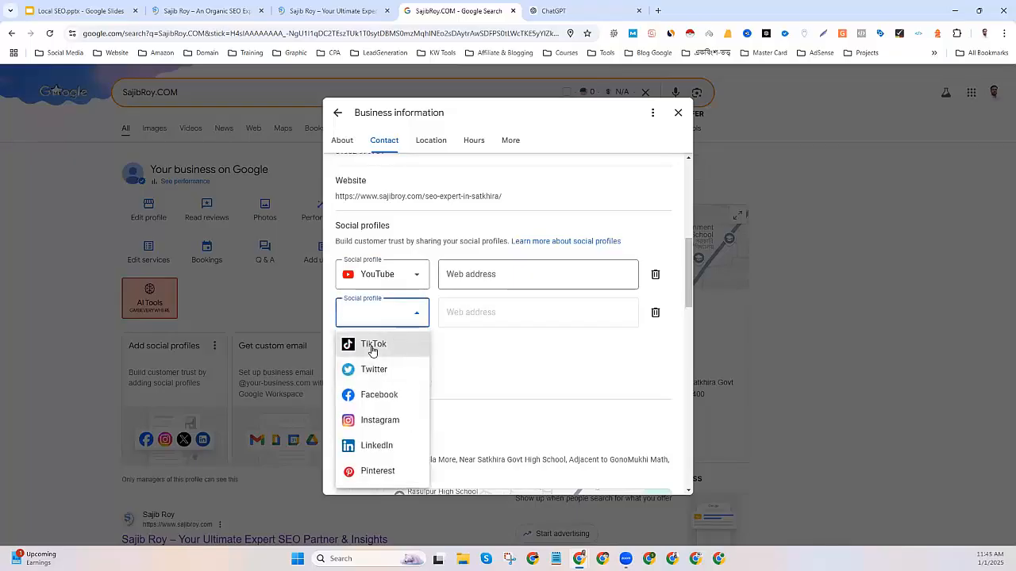
left_click(373, 345)
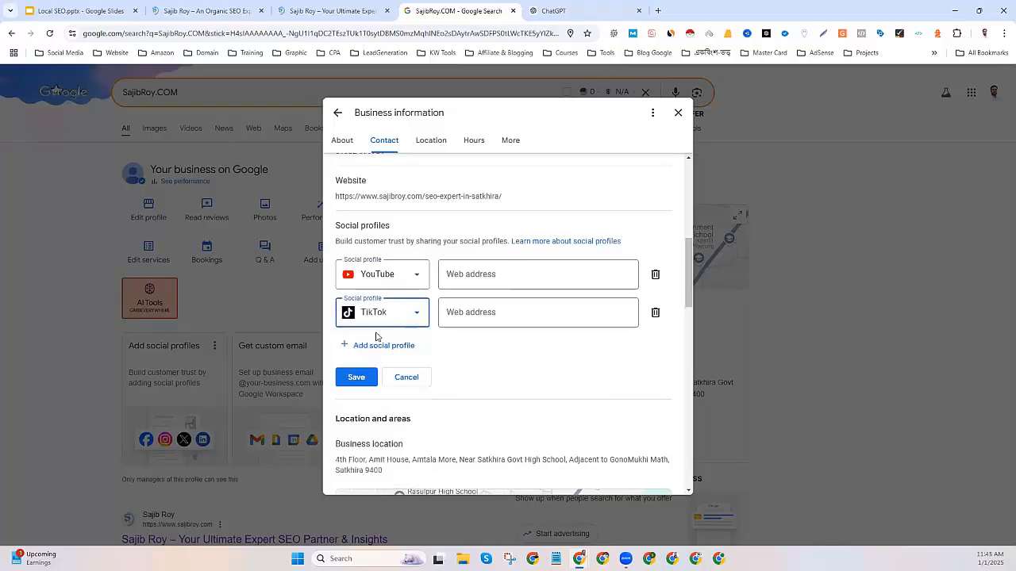
left_click(381, 346)
left_click(380, 353)
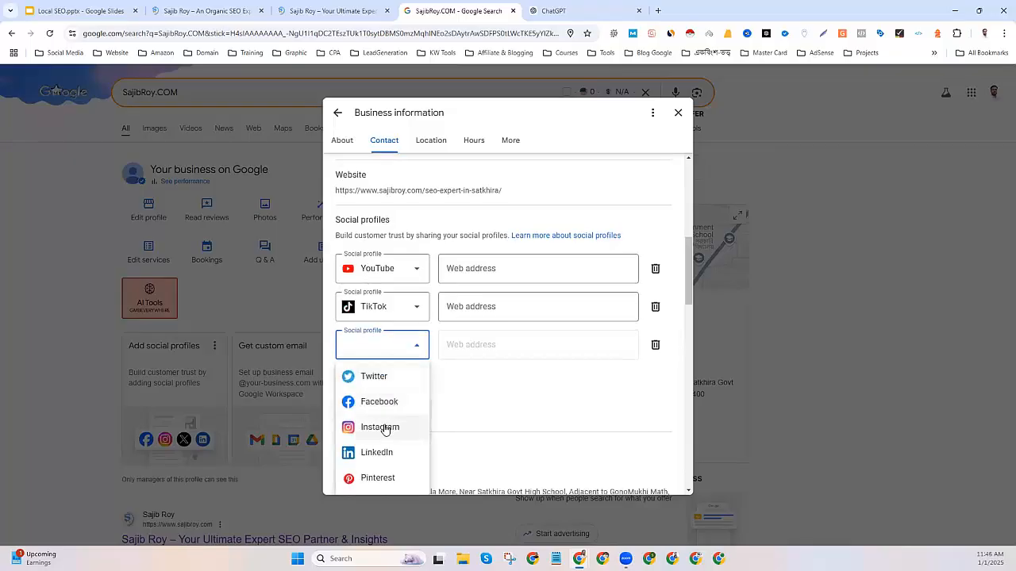
left_click(384, 430)
Add LinkedIn, Pinterest, Facebook and Twitter social profile entries.
left_click(386, 382)
scroll(385, 373, "down", 2)
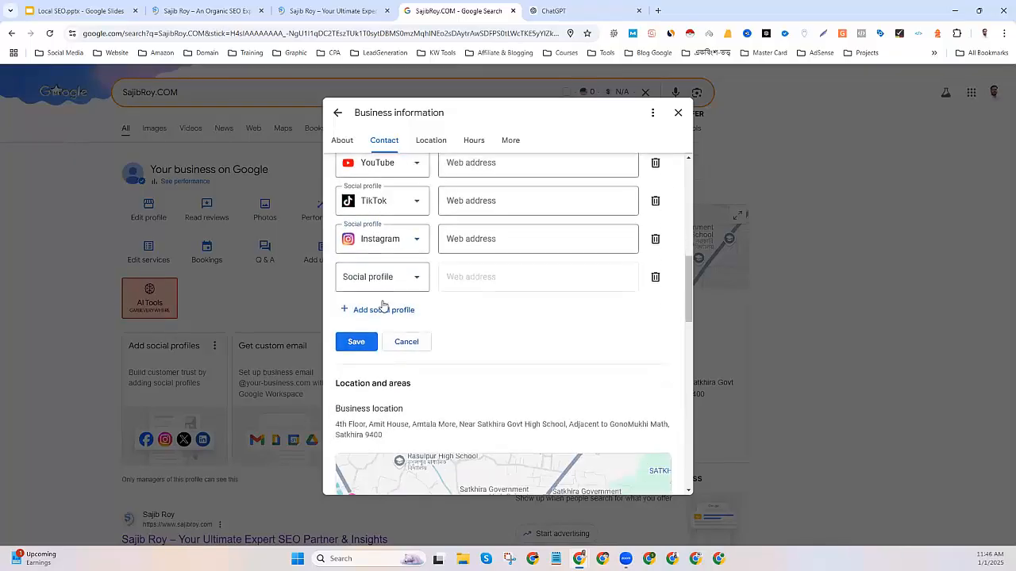
left_click(381, 279)
left_click(380, 359)
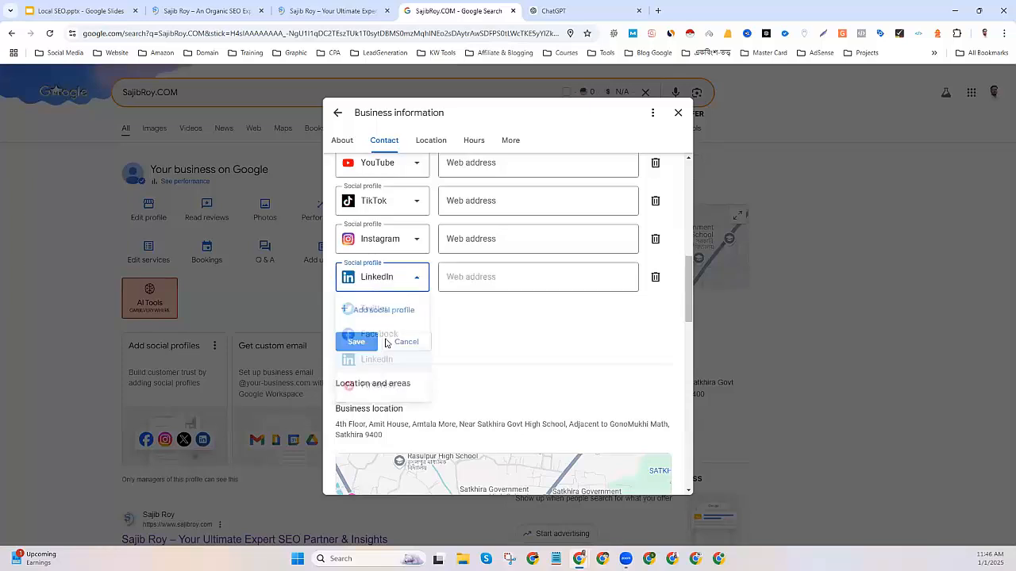
left_click(385, 310)
left_click(385, 318)
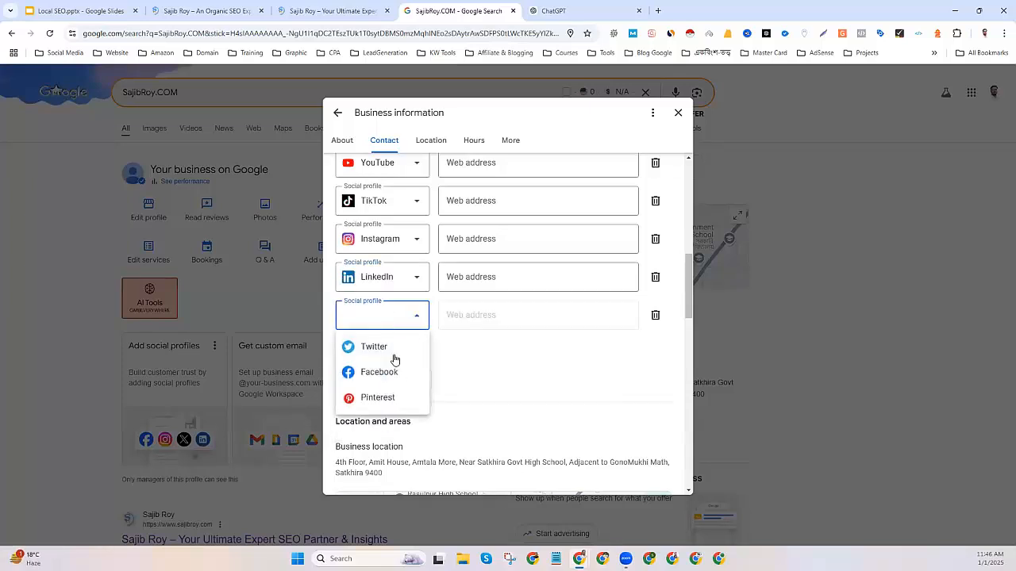
left_click(379, 399)
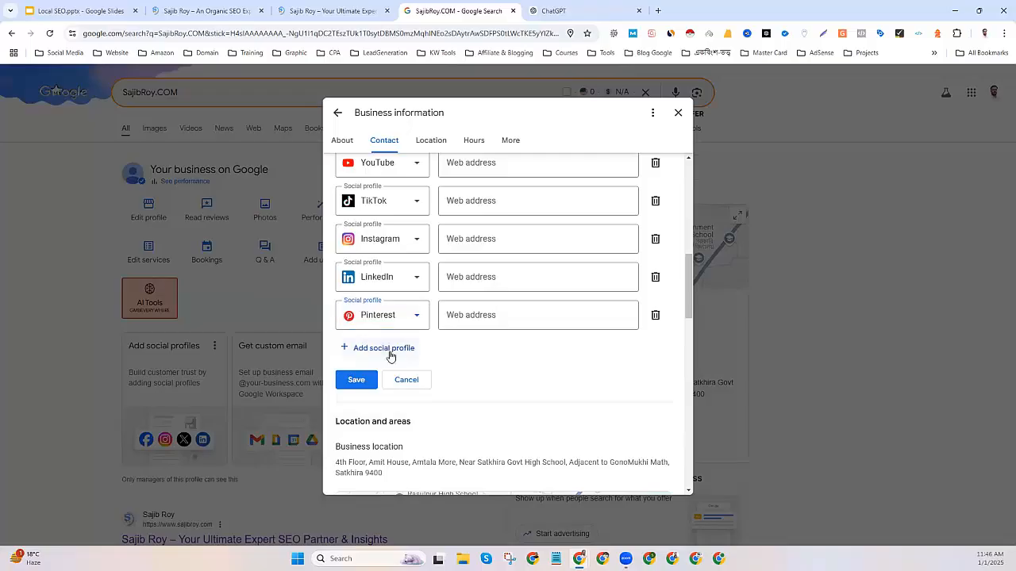
left_click(390, 357)
left_click(376, 357)
left_click(385, 411)
left_click(383, 333)
left_click(379, 339)
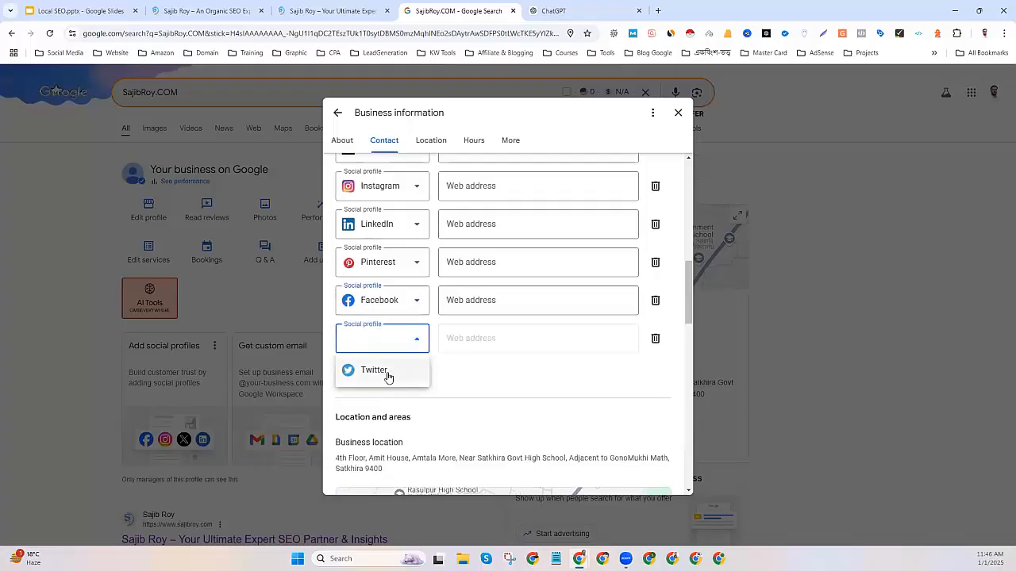
left_click(389, 373)
scroll(496, 329, "up", 2)
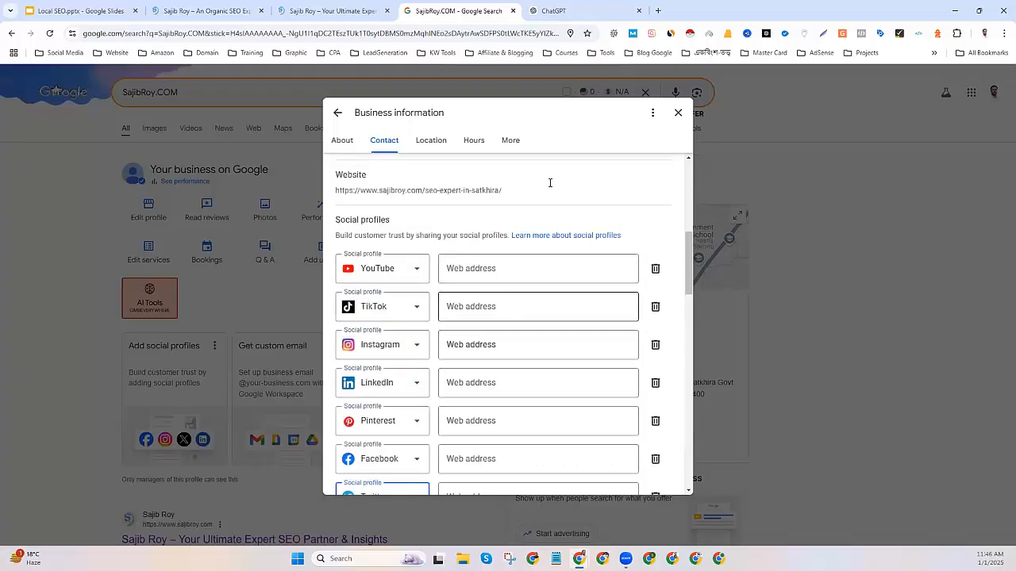
Copy the Facebook and X links from the site footer into their web address fields.
left_click(332, 10)
scroll(643, 473, "down", 20)
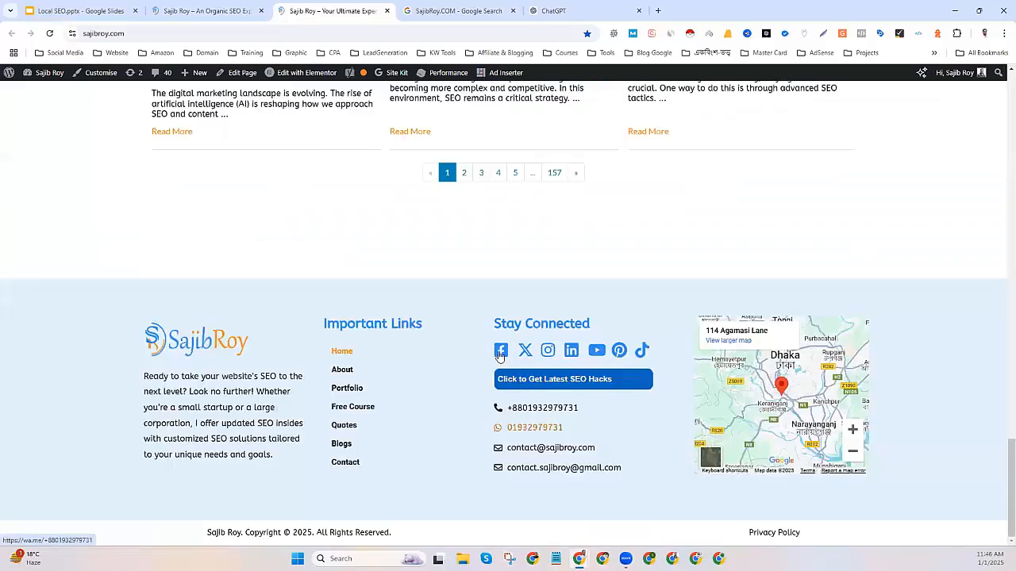
right_click(499, 356)
left_click(528, 449)
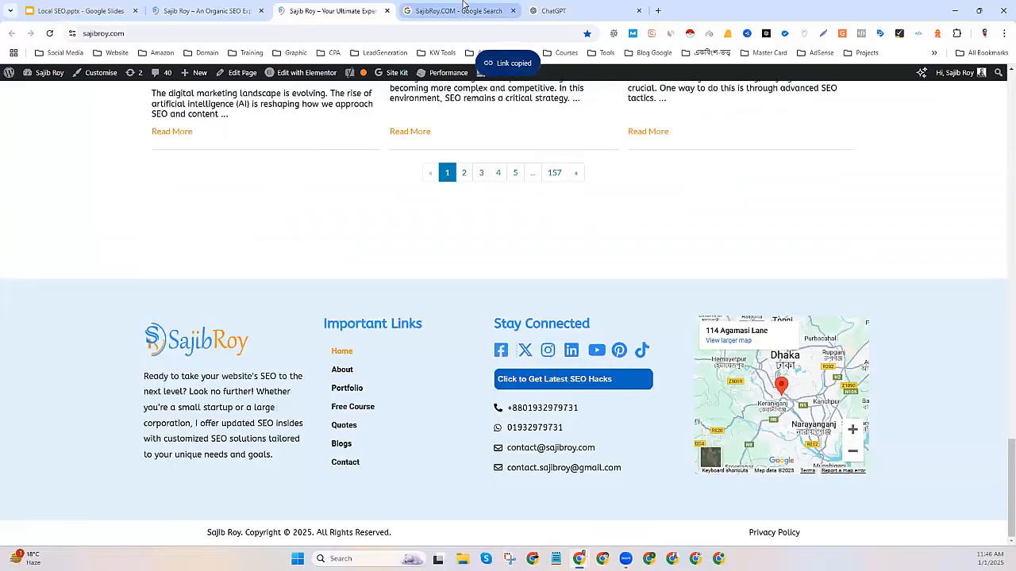
left_click(465, 10)
left_click(459, 457)
key("ctrl+v")
left_click(317, 16)
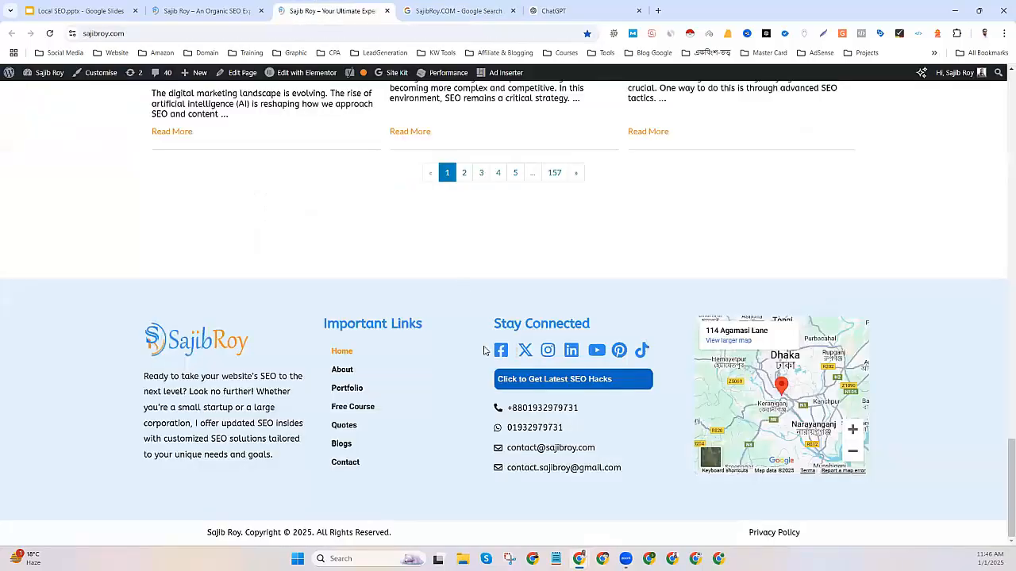
right_click(525, 354)
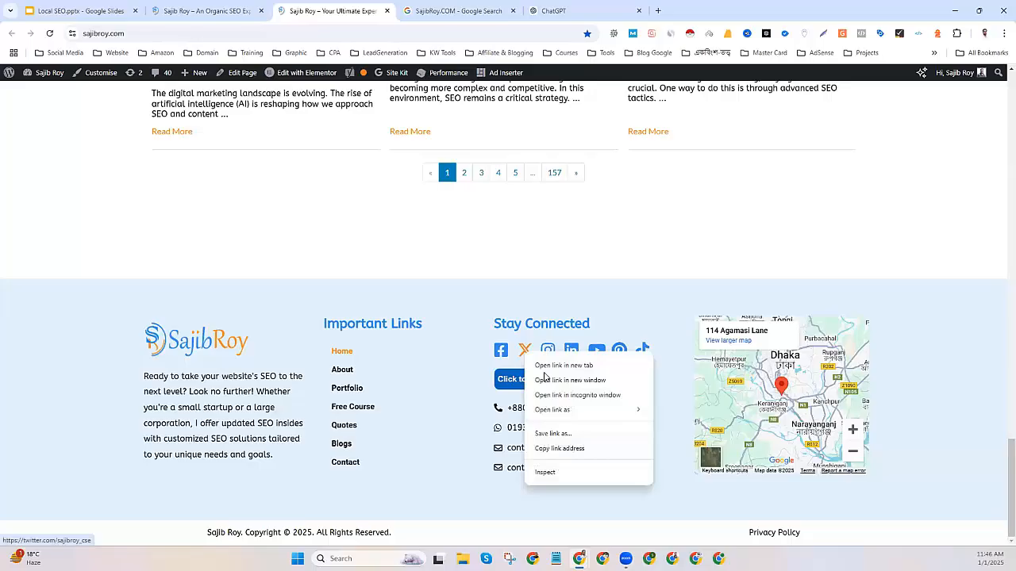
left_click(556, 450)
left_click(434, 4)
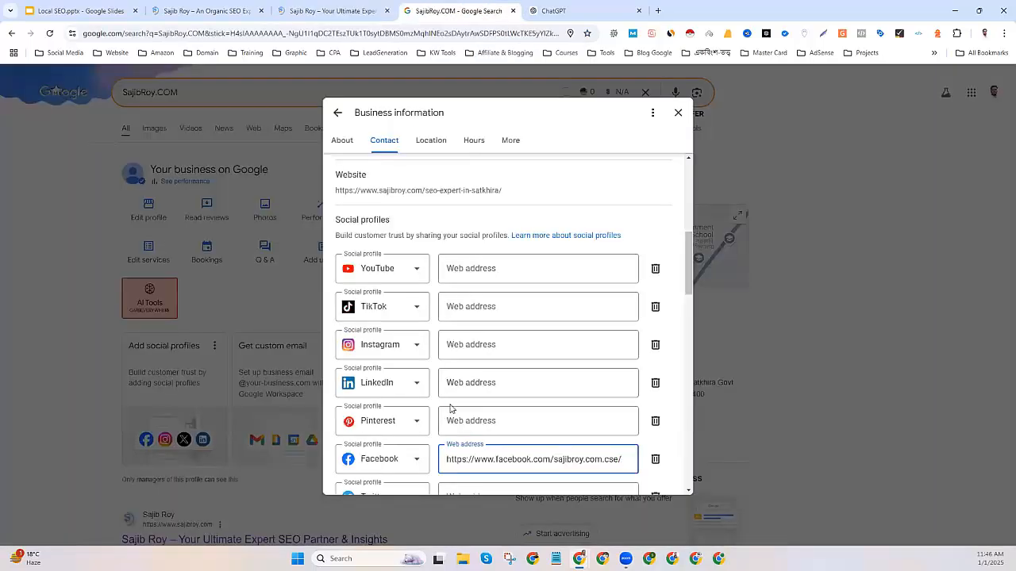
scroll(488, 462, "down", 2)
left_click(449, 392)
key("ctrl+v")
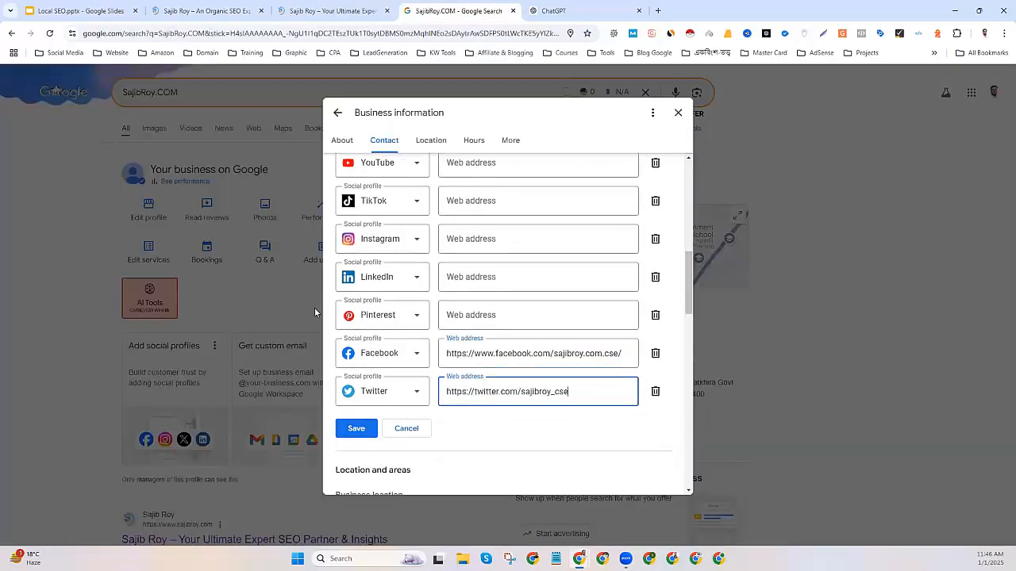
Paste the footer's Instagram and LinkedIn links into their social profile fields.
left_click(330, 10)
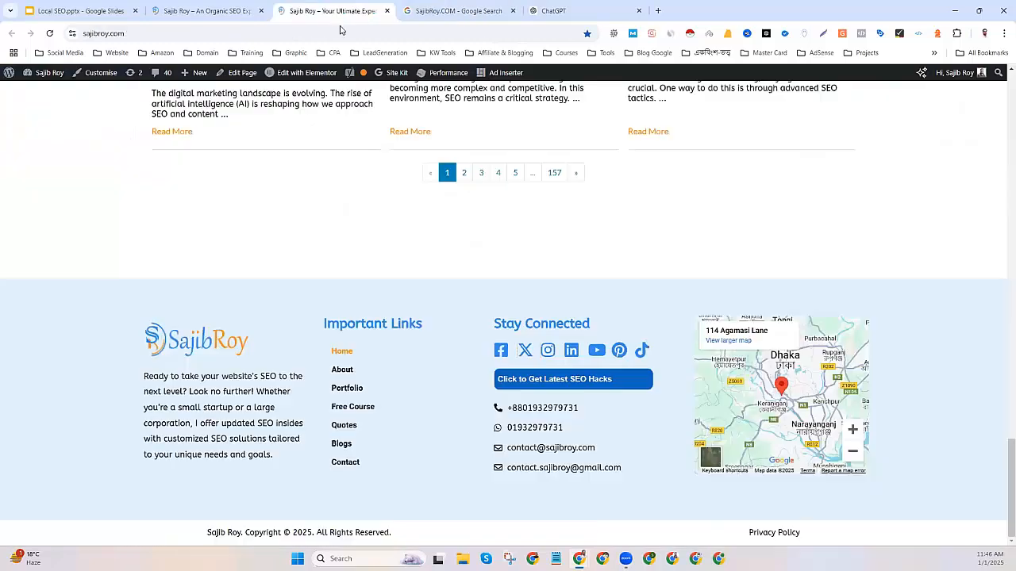
right_click(547, 350)
left_click(592, 460)
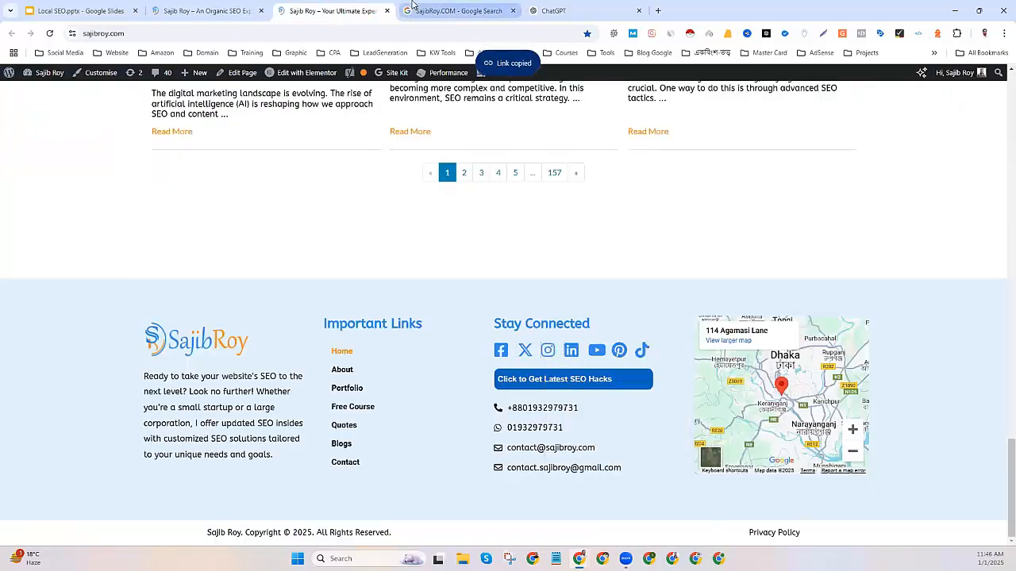
left_click(454, 11)
left_click(467, 238)
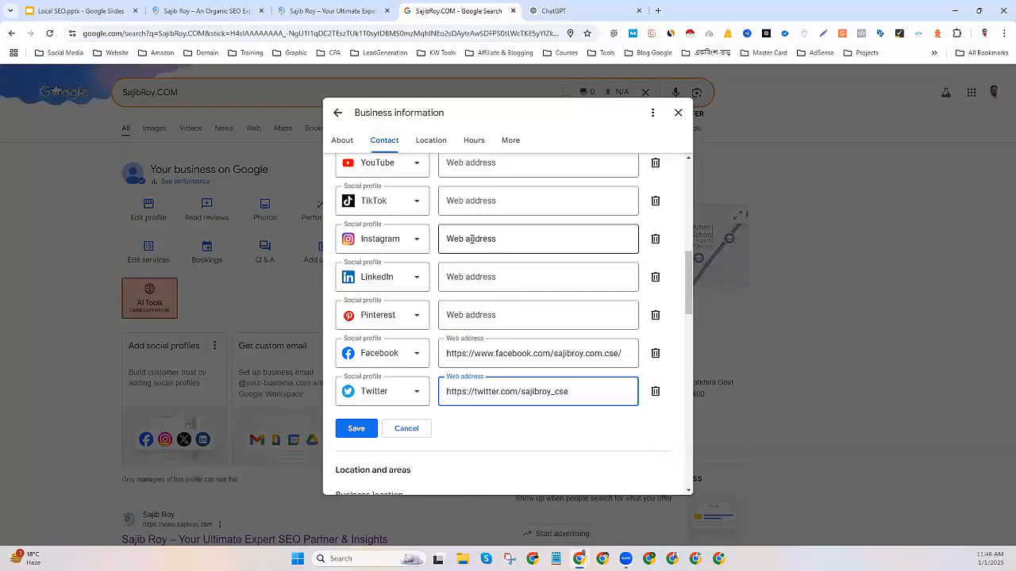
key("ctrl+v")
left_click(349, 11)
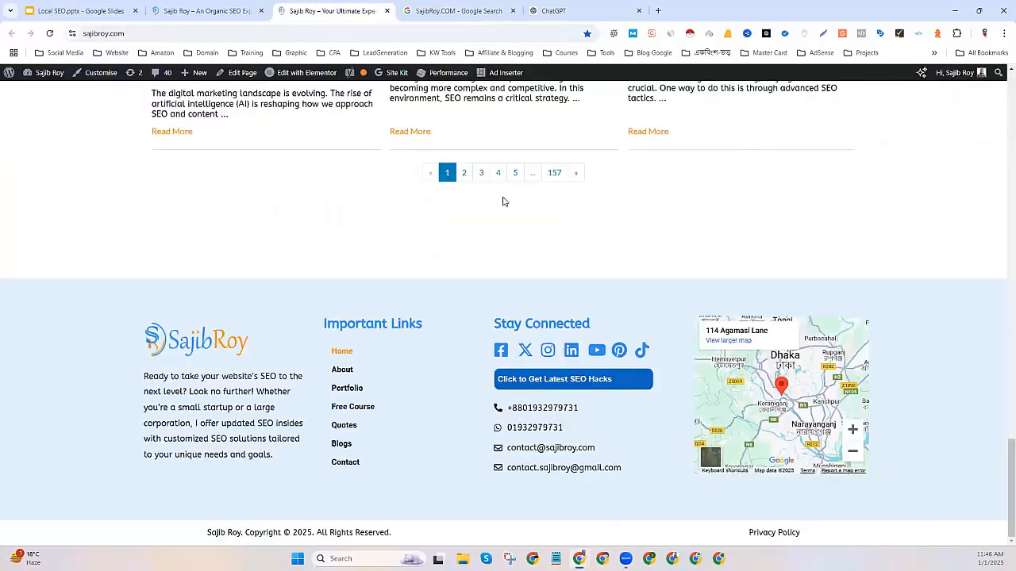
right_click(570, 351)
left_click(597, 447)
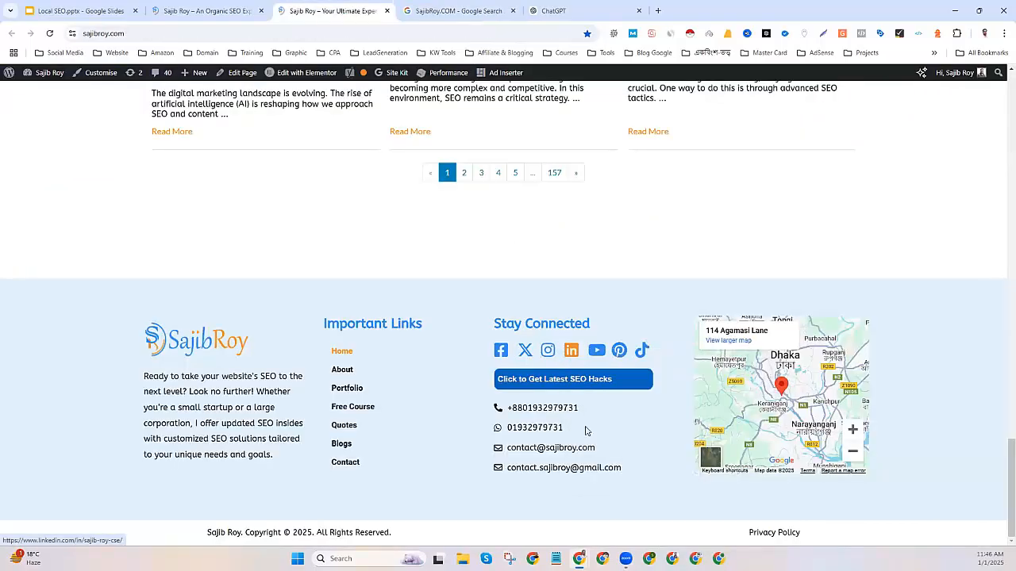
left_click(411, 7)
left_click(482, 284)
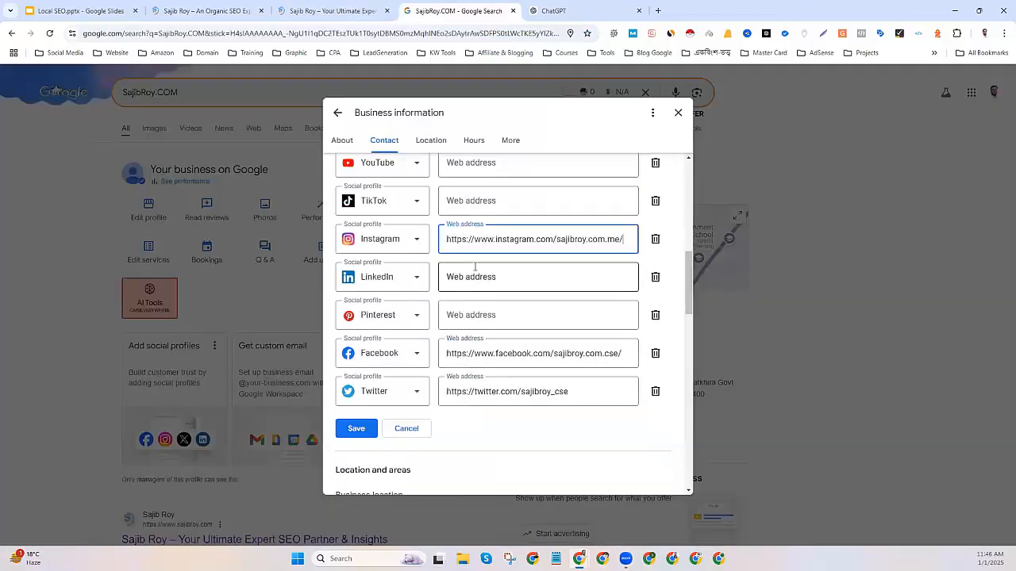
key("ctrl+v")
Fill the YouTube and Pinterest web addresses with the links copied from the footer.
left_click(333, 10)
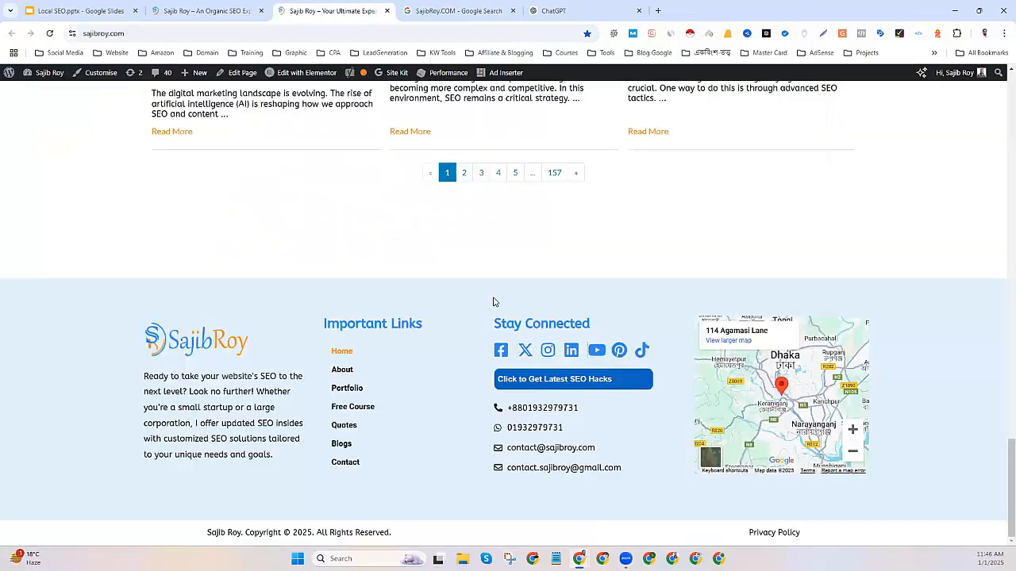
right_click(597, 350)
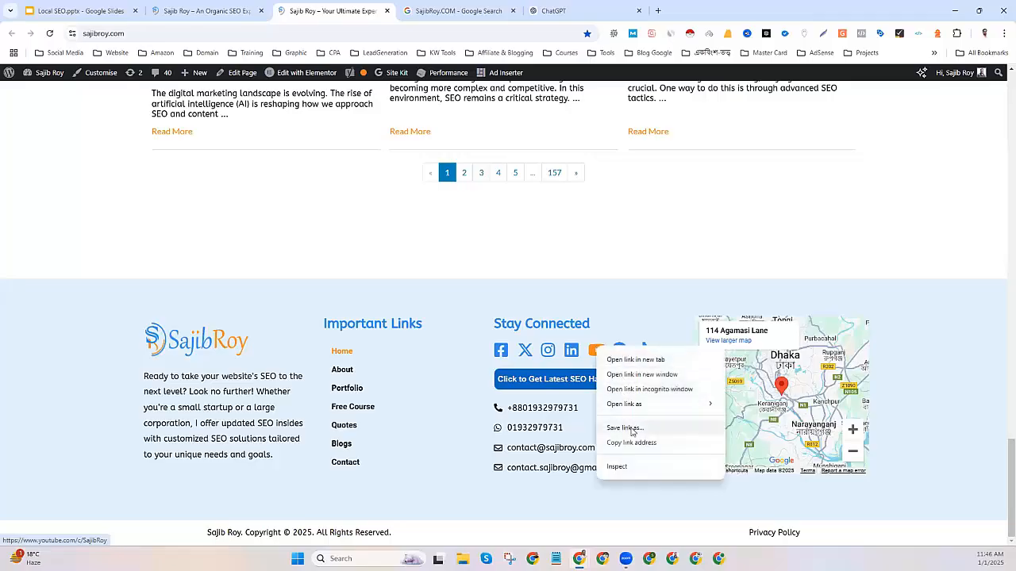
left_click(627, 443)
left_click(446, 10)
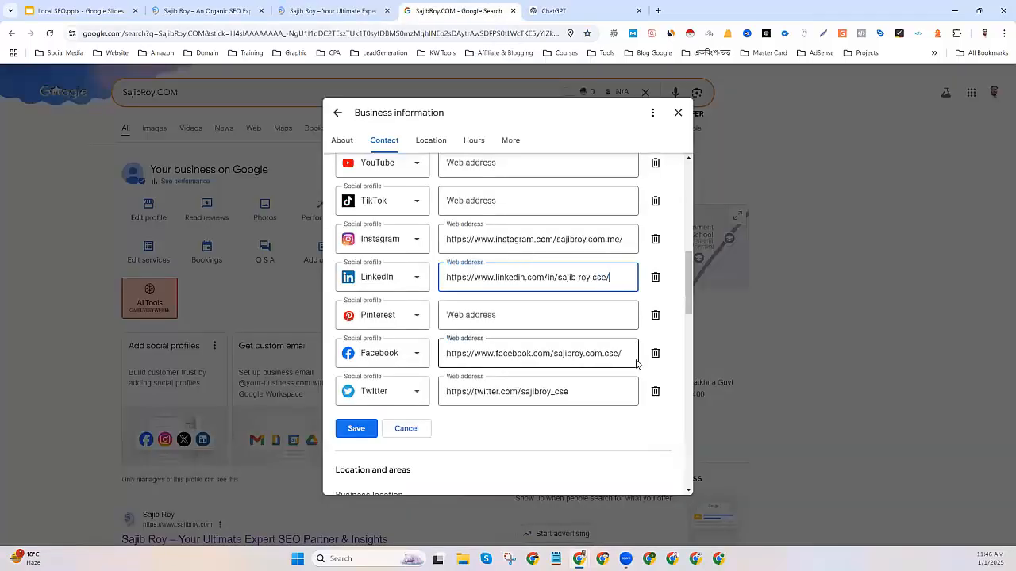
left_click(334, 10)
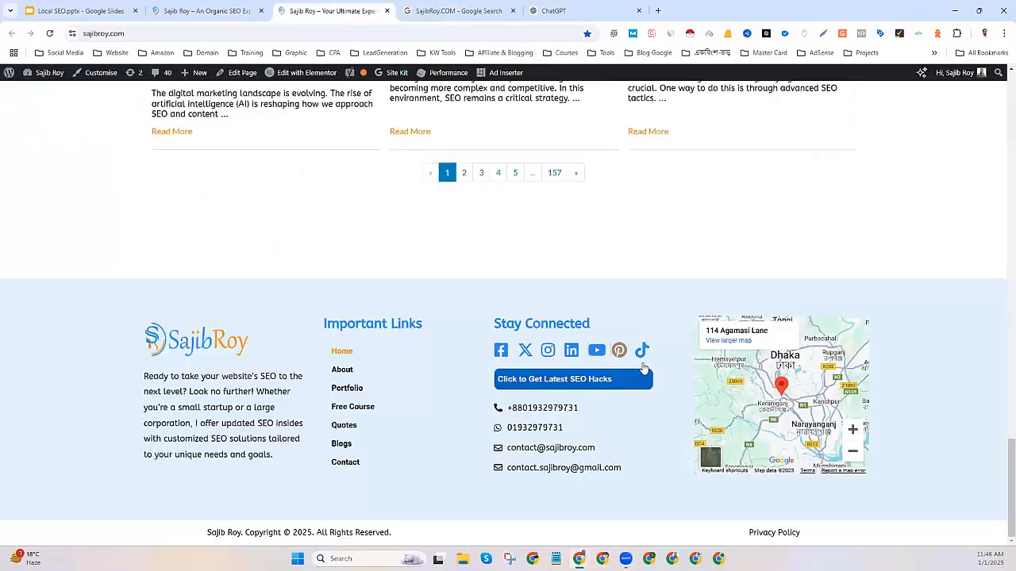
left_click(457, 10)
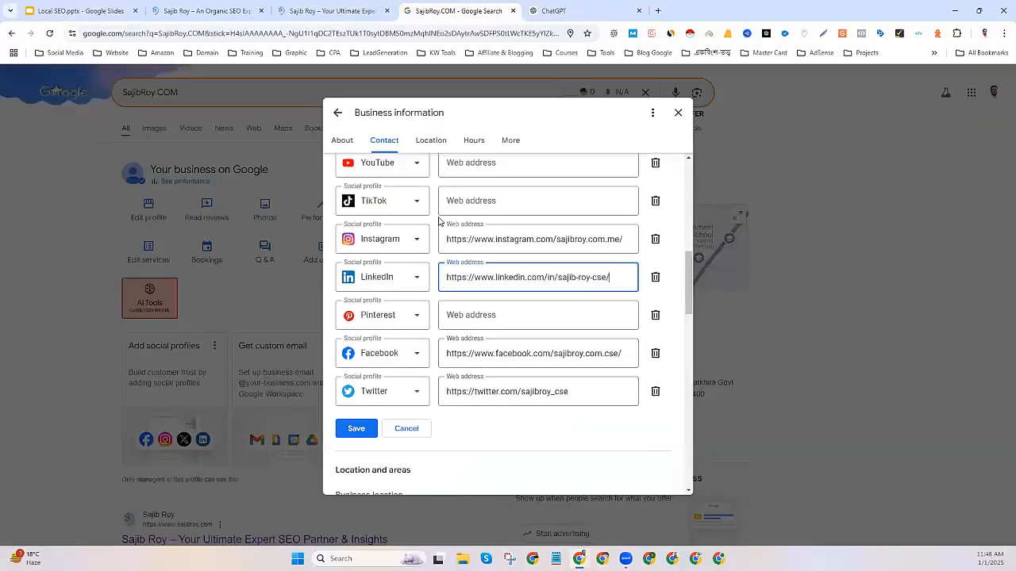
left_click(459, 164)
key("ctrl+v")
scroll(492, 227, "up", 2)
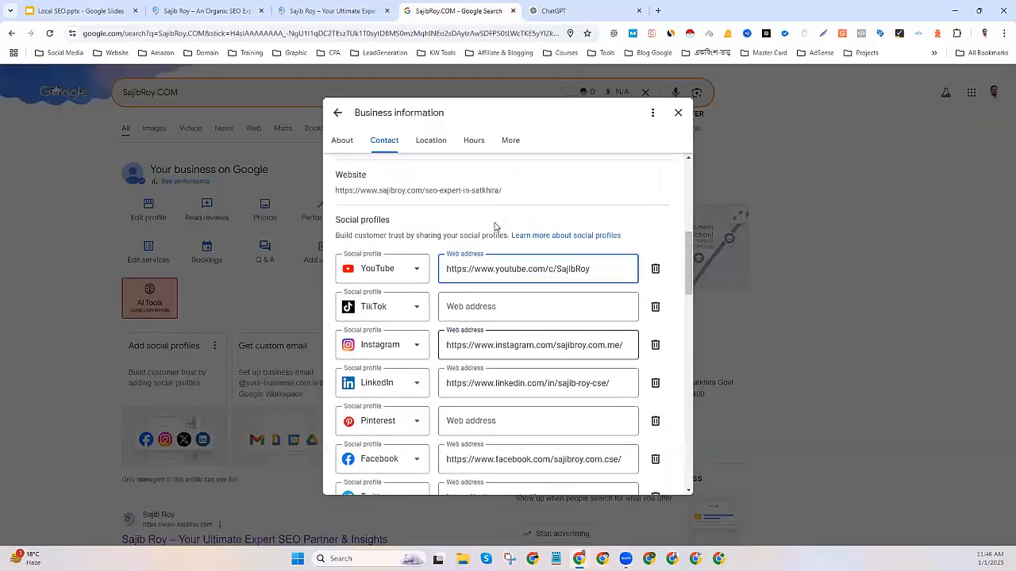
left_click(345, 7)
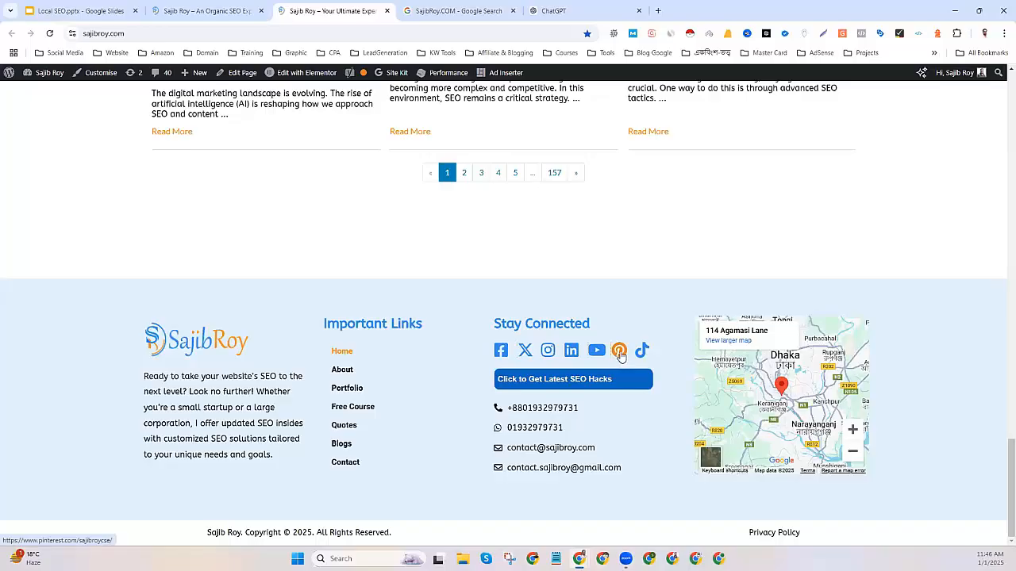
right_click(619, 353)
left_click(645, 450)
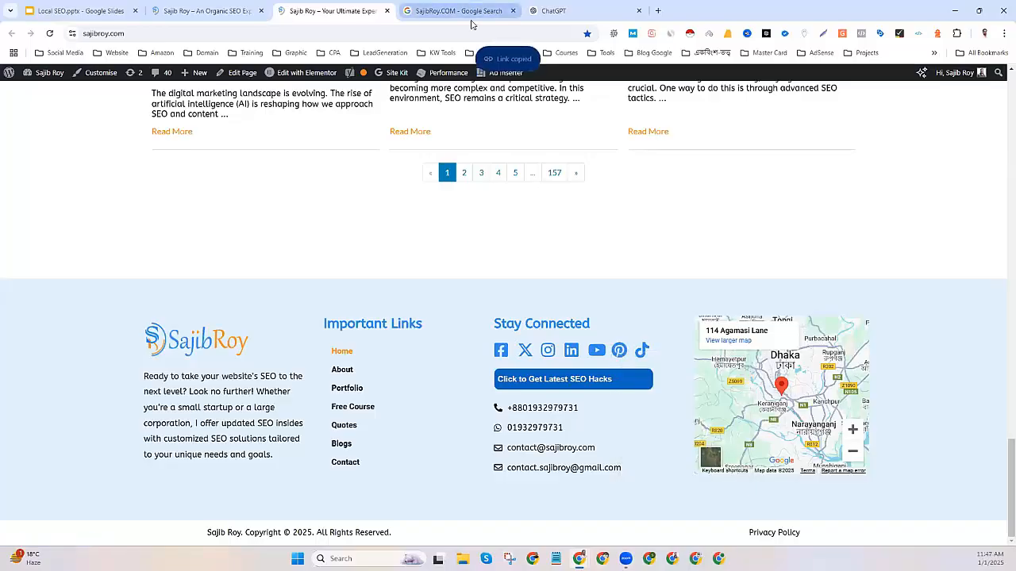
left_click(468, 10)
scroll(480, 334, "down", 1)
left_click(476, 367)
key("ctrl+v")
Copy the footer's TikTok link into the TikTok web address field.
left_click(339, 8)
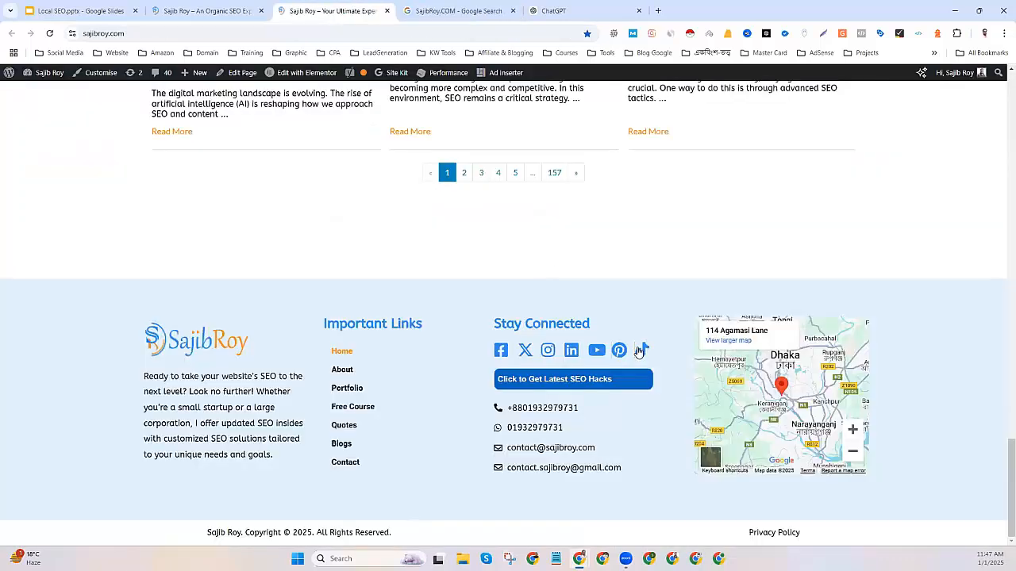
right_click(641, 350)
left_click(675, 448)
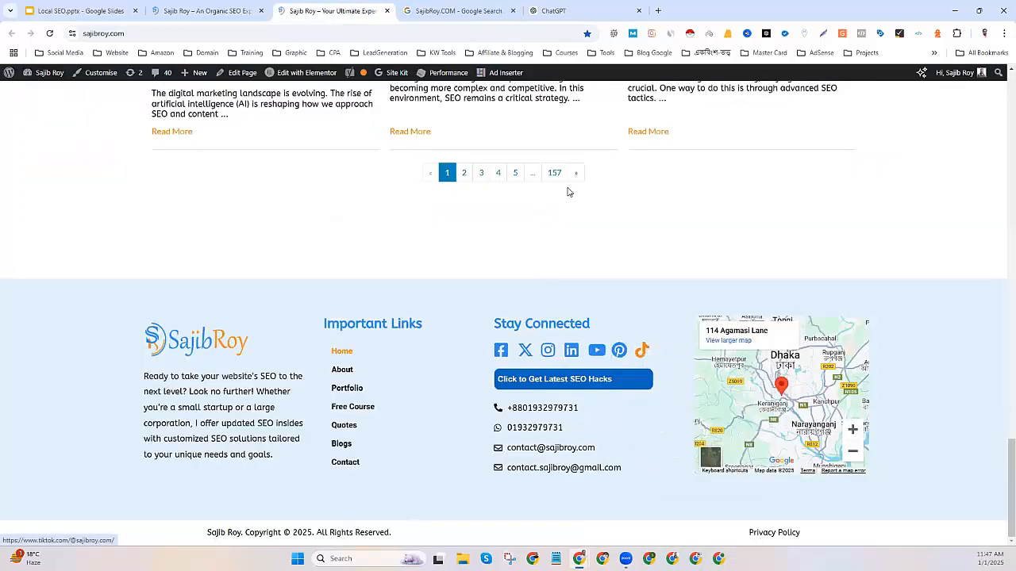
left_click(456, 11)
left_click(484, 259)
key("ctrl+v")
scroll(540, 262, "down", 1)
scroll(508, 200, "down", 2)
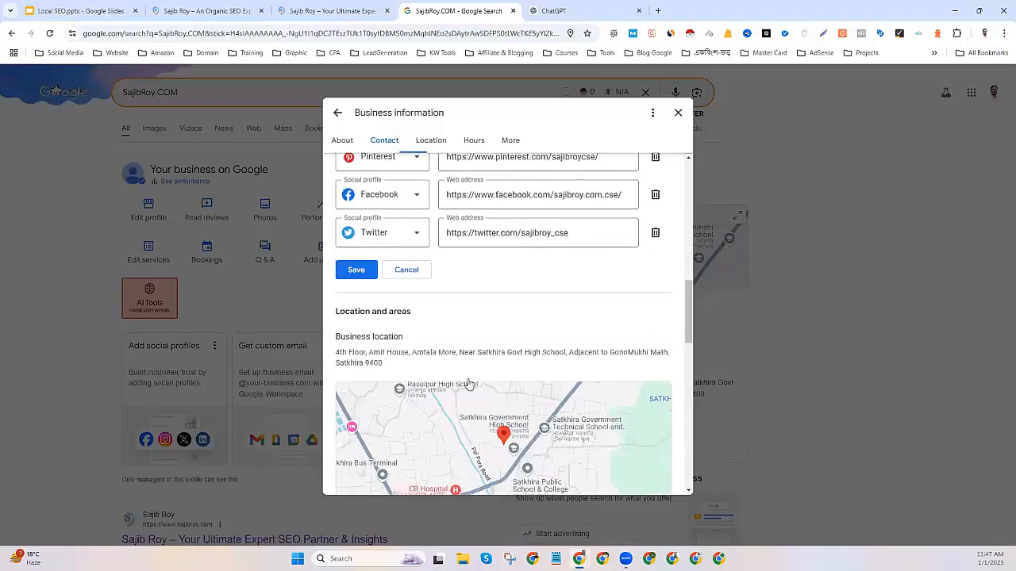
Save the social profile links, look over Location, Hours and More, then close the editor.
left_click(356, 270)
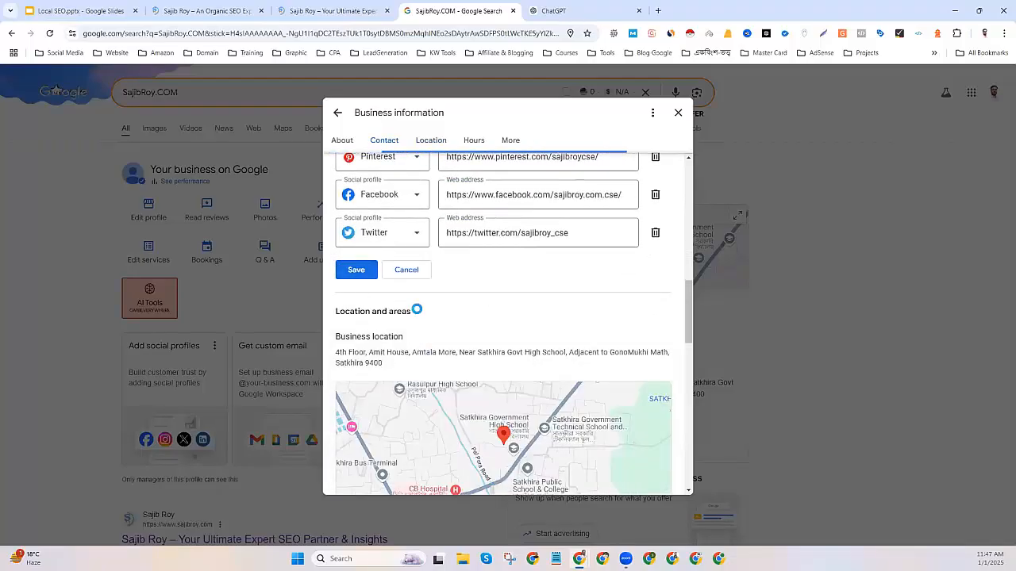
scroll(503, 340, "down", 3)
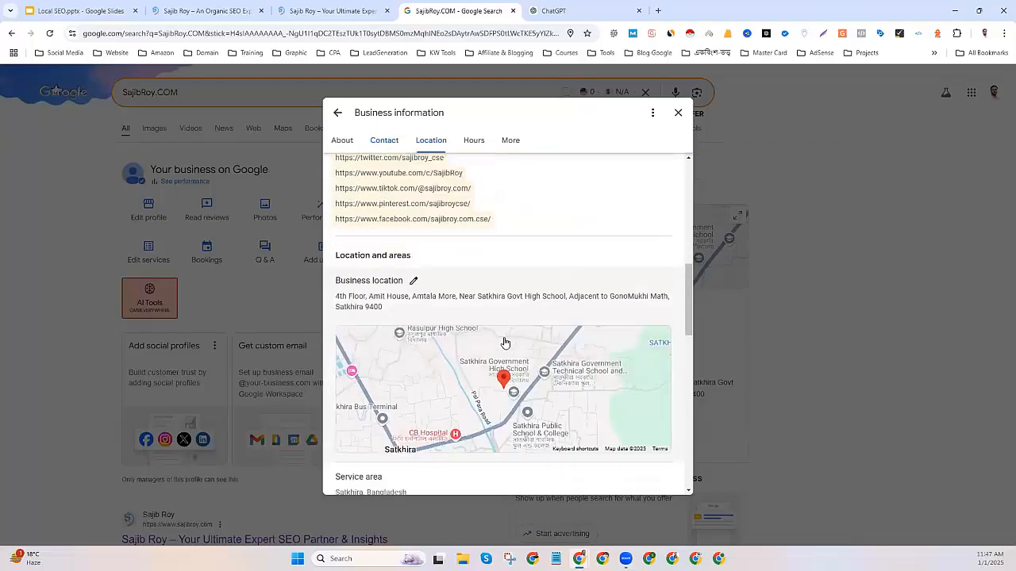
scroll(361, 337, "down", 1)
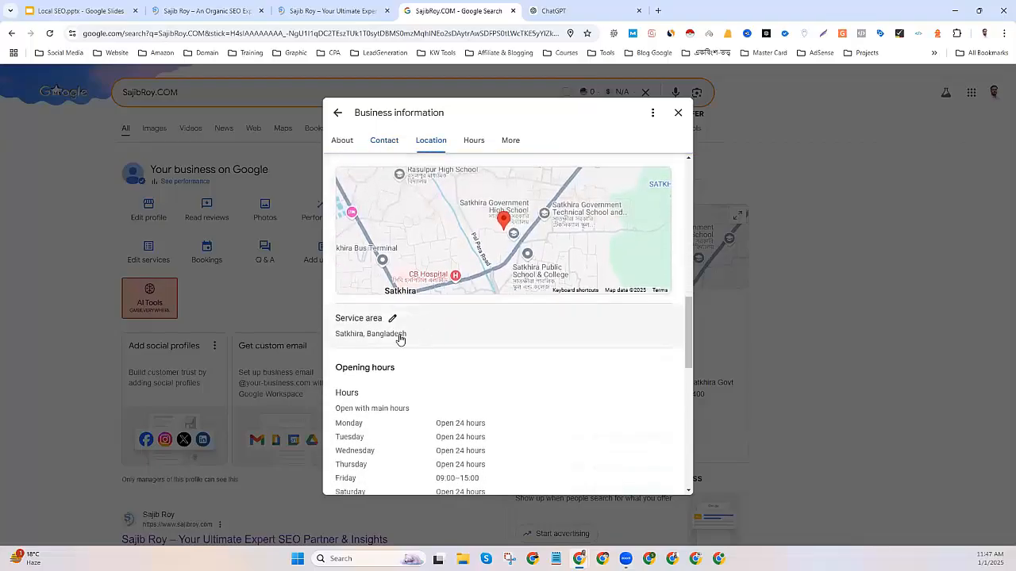
scroll(399, 339, "down", 3)
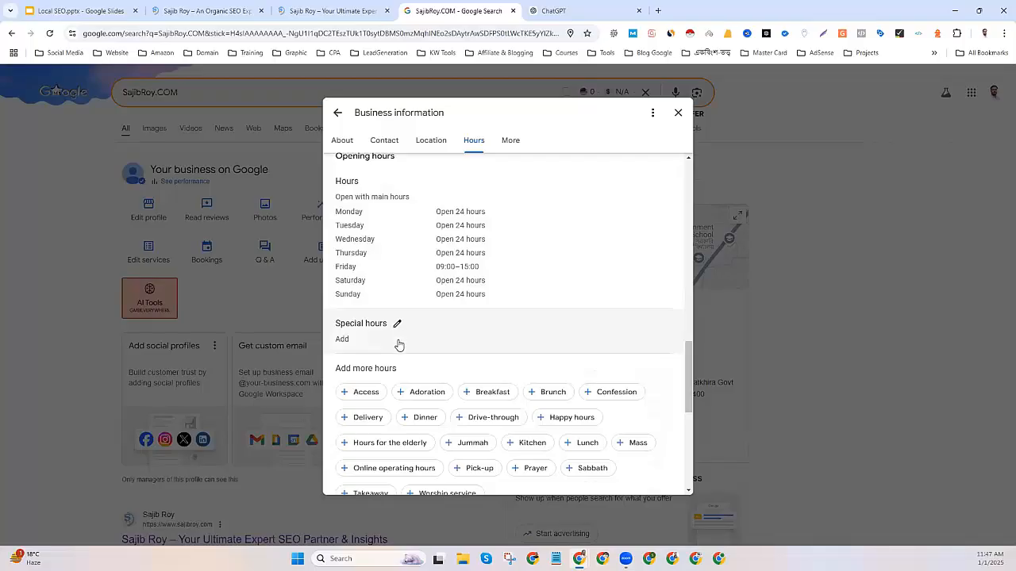
scroll(398, 345, "down", 5)
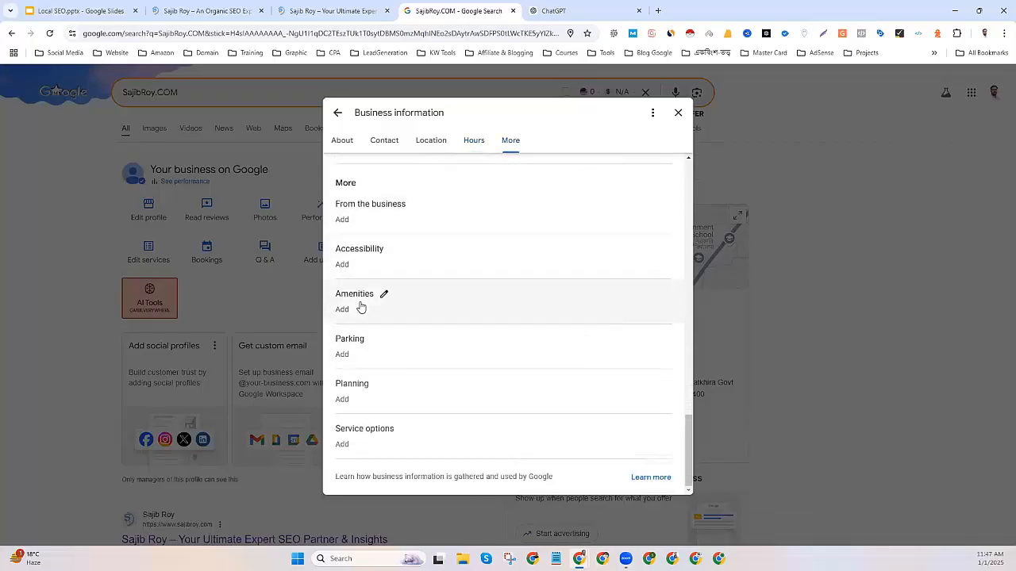
scroll(469, 323, "up", 10)
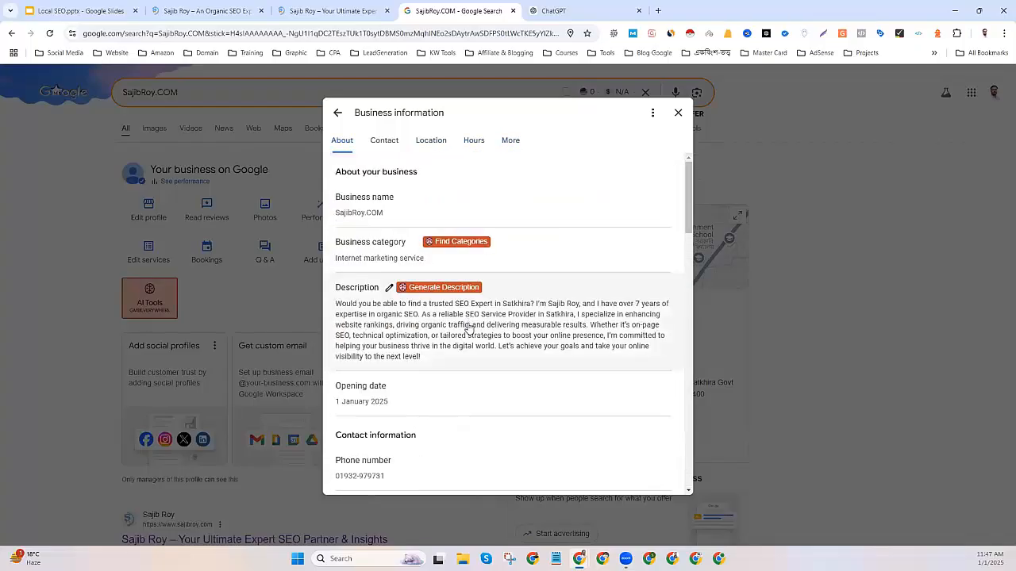
left_click(677, 113)
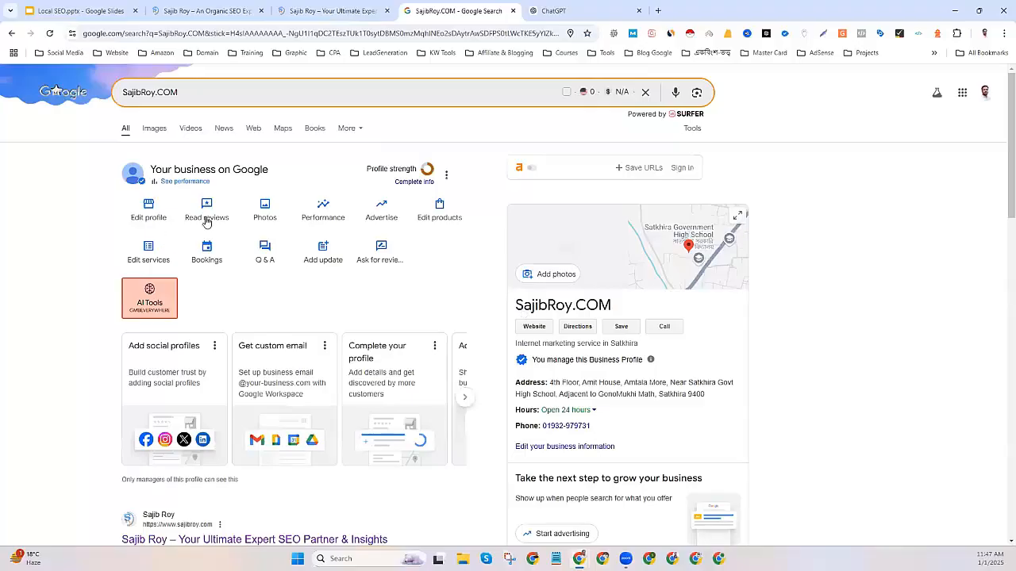
Upload the microphone portrait PNG from Downloads as the logo and save the crop.
left_click(266, 215)
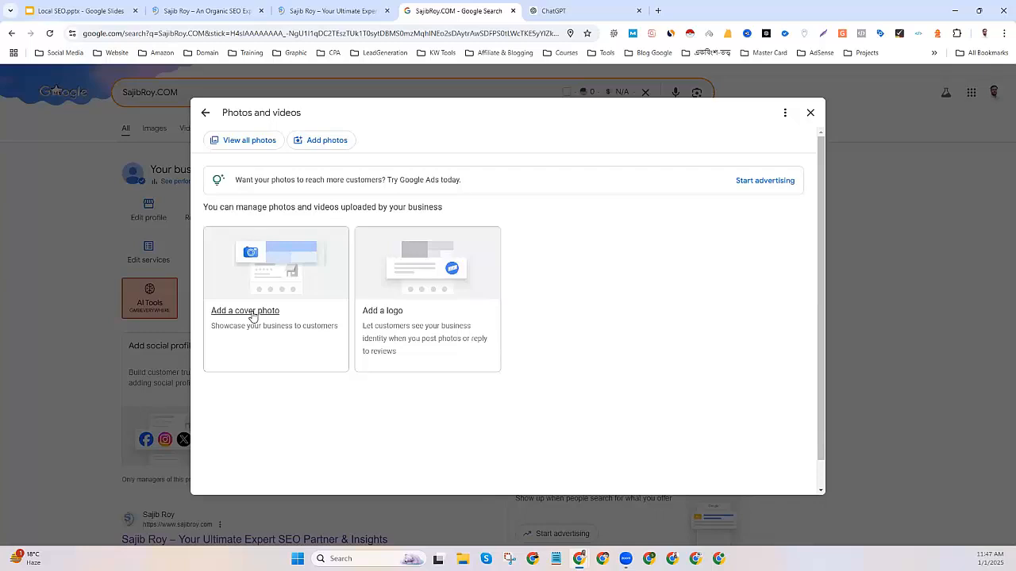
left_click(386, 315)
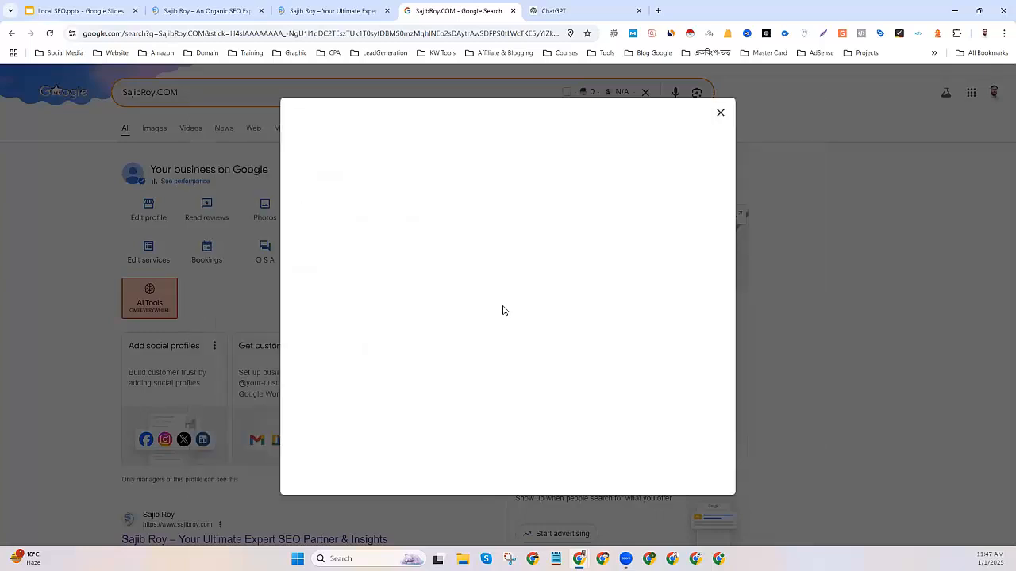
left_click(498, 225)
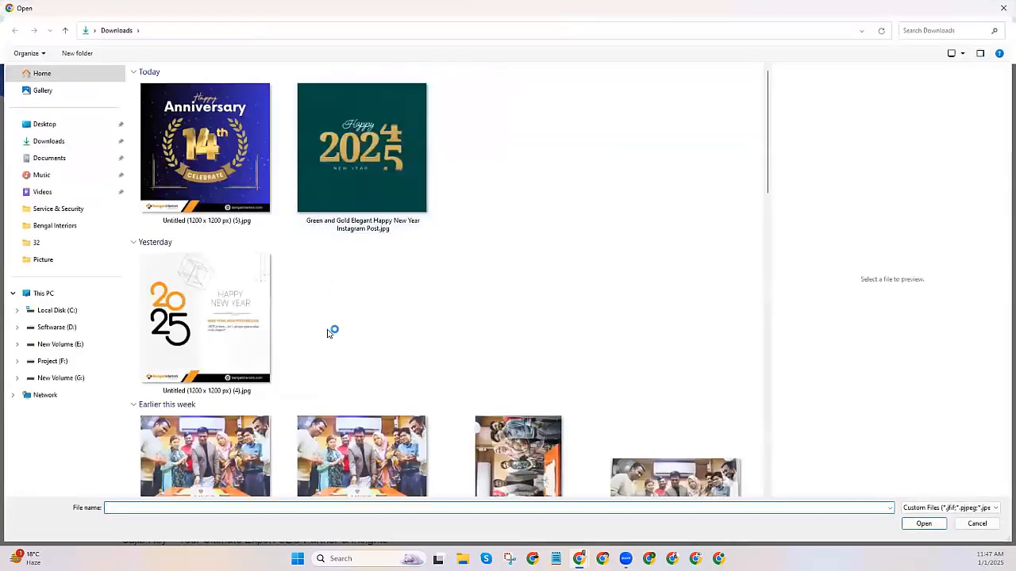
scroll(329, 330, "down", 10)
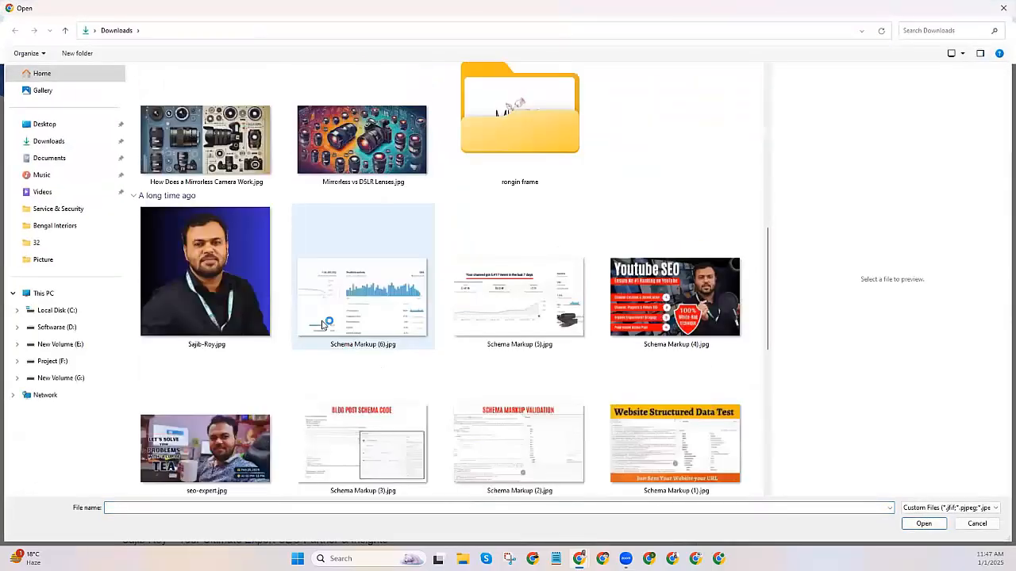
scroll(323, 325, "down", 6)
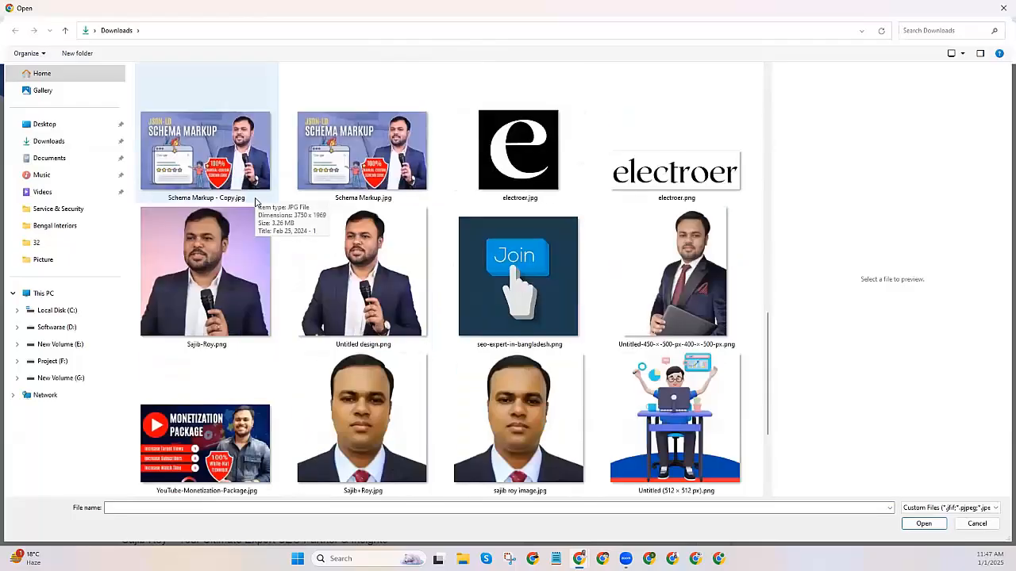
scroll(255, 205, "down", 8)
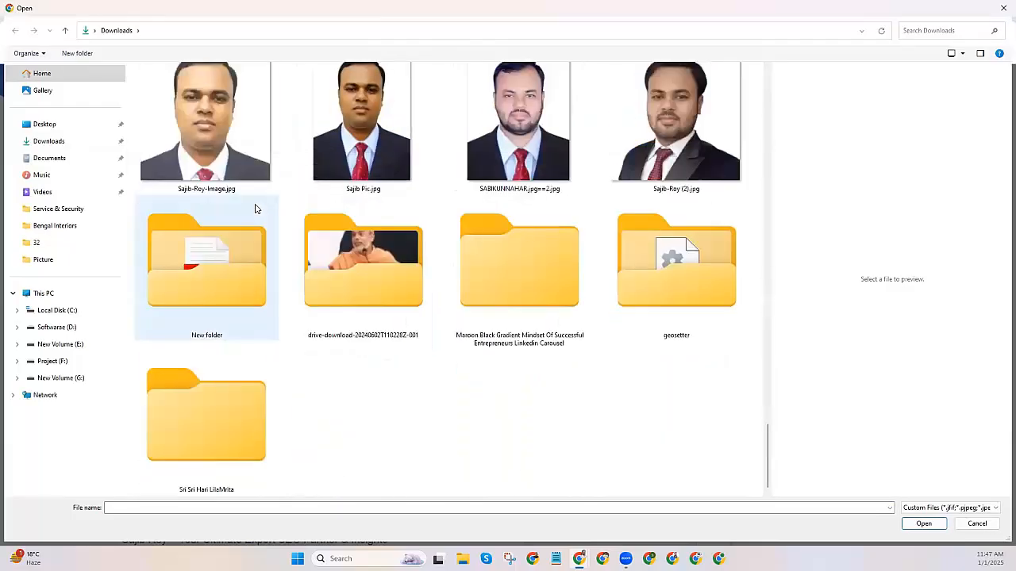
scroll(255, 208, "up", 7)
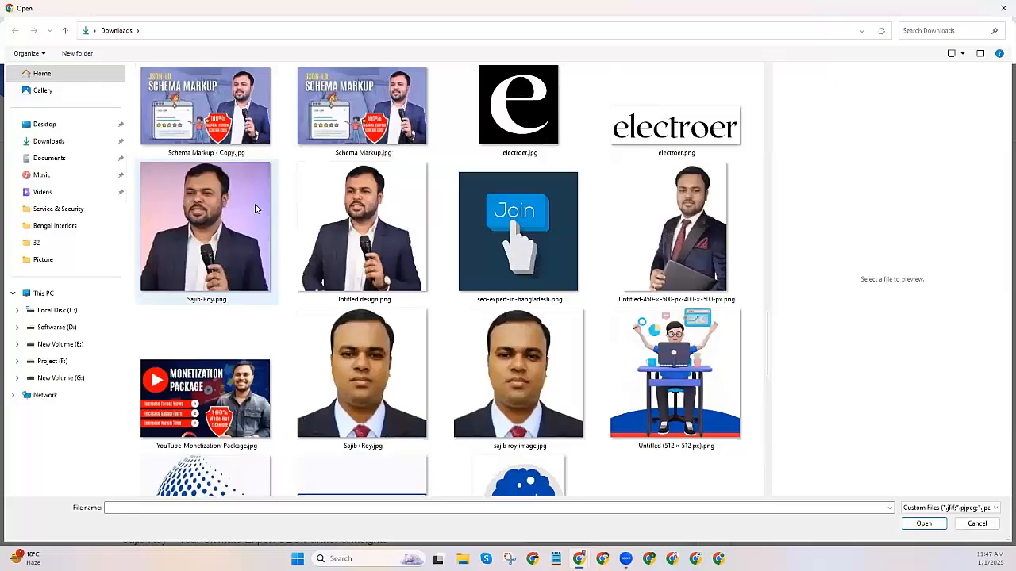
scroll(256, 209, "up", 8)
scroll(255, 210, "down", 1)
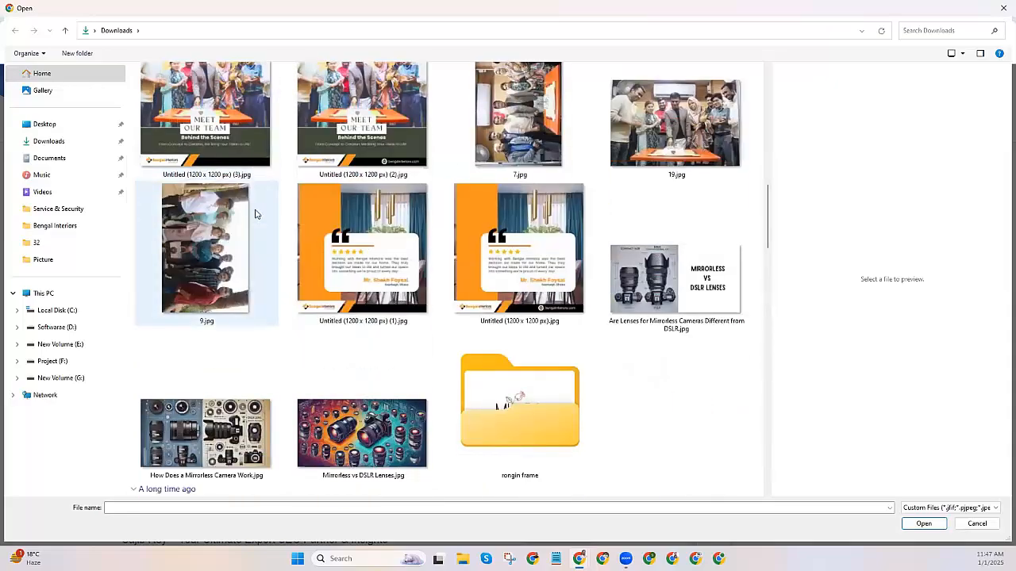
scroll(255, 213, "down", 5)
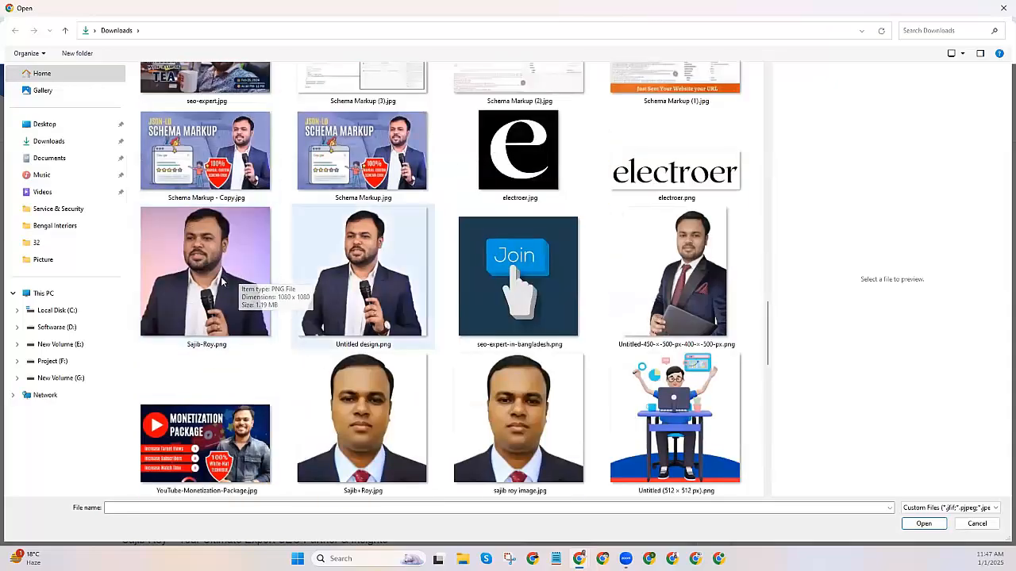
double_click(262, 280)
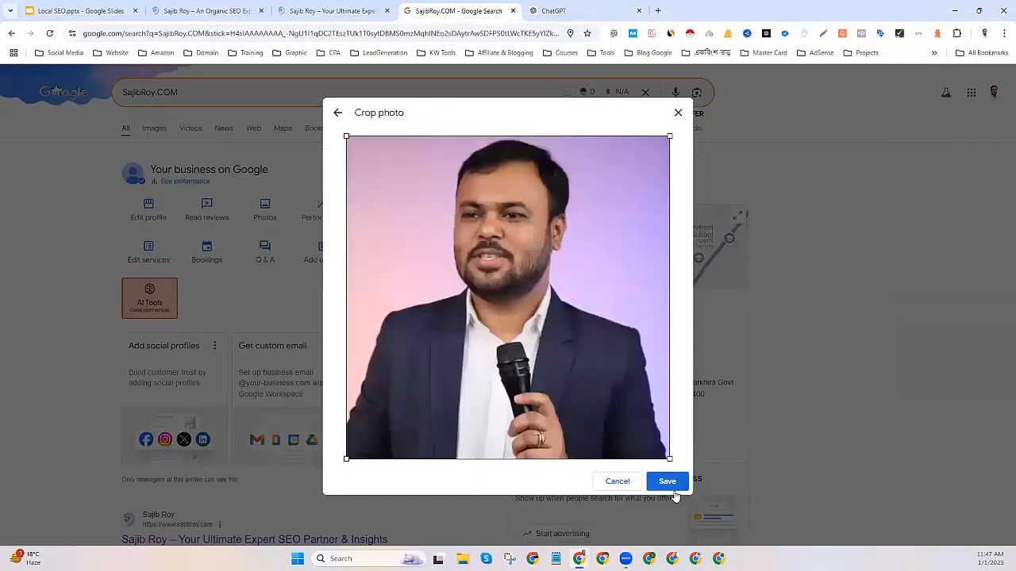
left_click(664, 482)
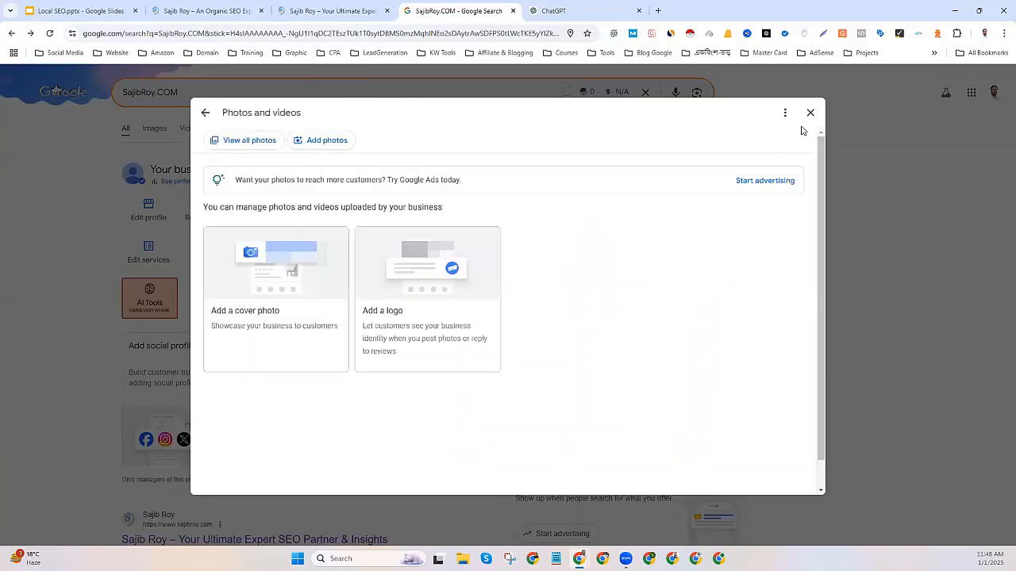
Start a cover photo upload, then cancel the file picker and close the dialog without an image.
left_click(246, 311)
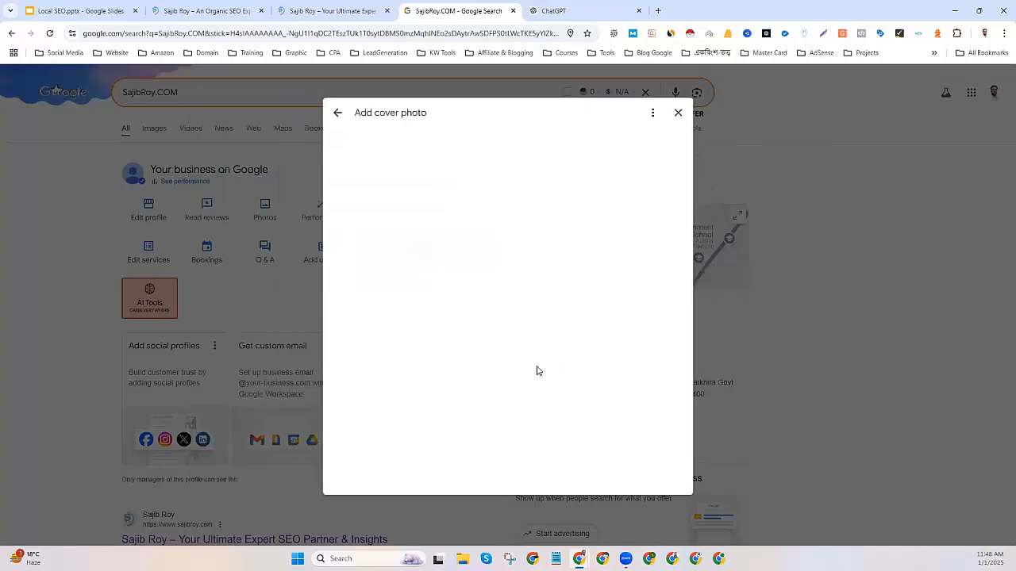
left_click(503, 233)
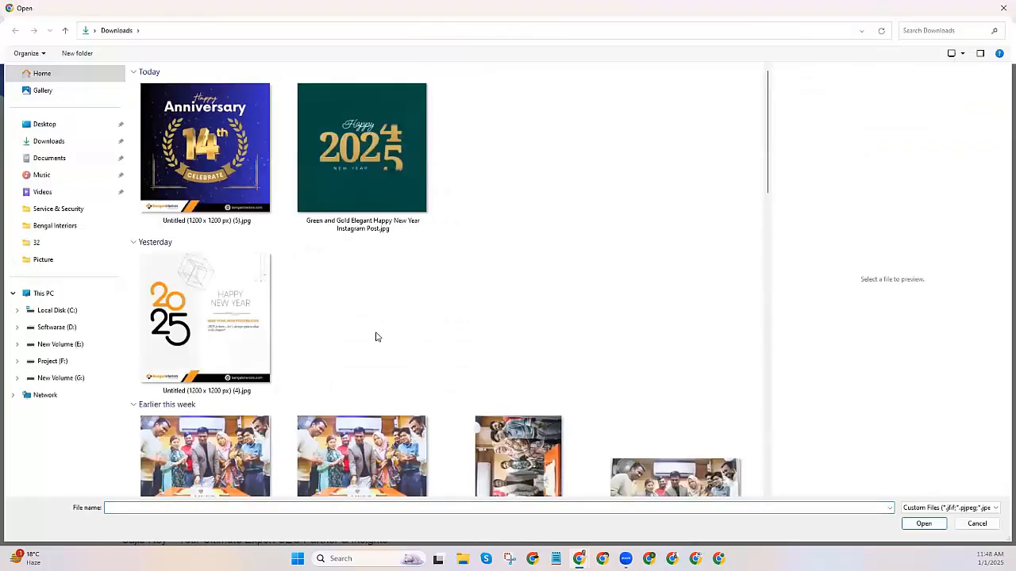
scroll(377, 338, "down", 5)
scroll(376, 339, "down", 15)
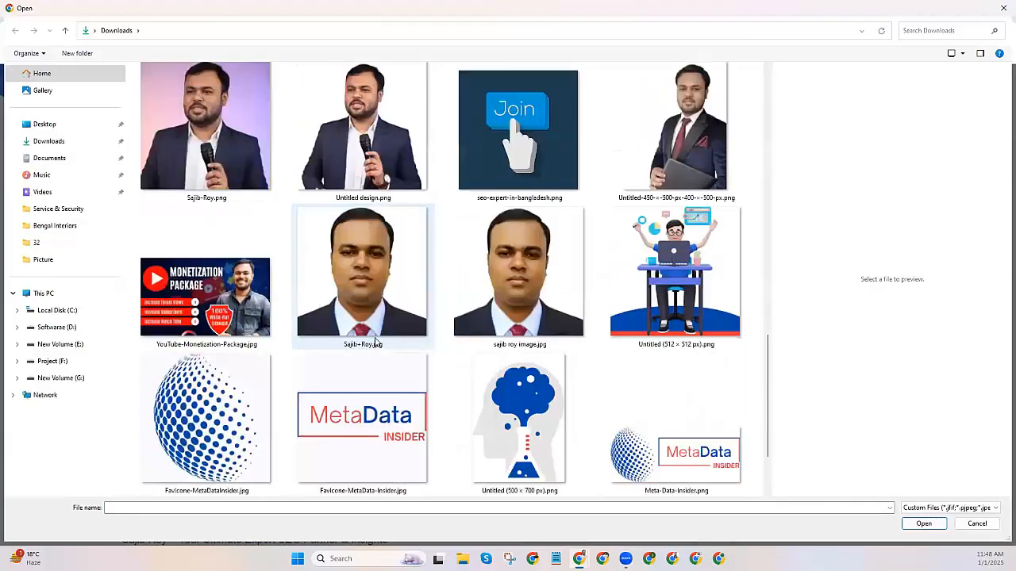
scroll(376, 343, "down", 6)
scroll(376, 343, "up", 20)
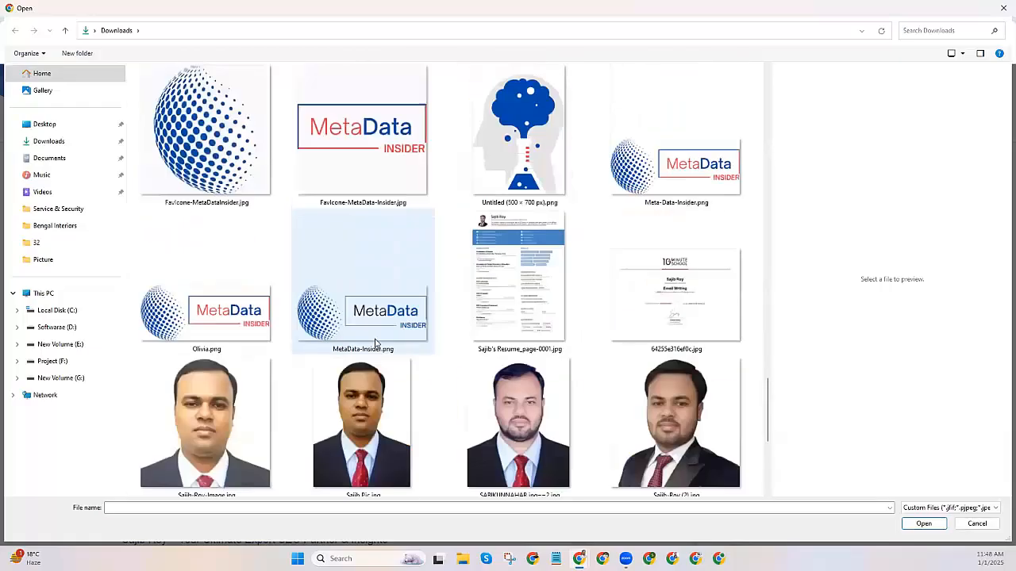
scroll(376, 344, "up", 1)
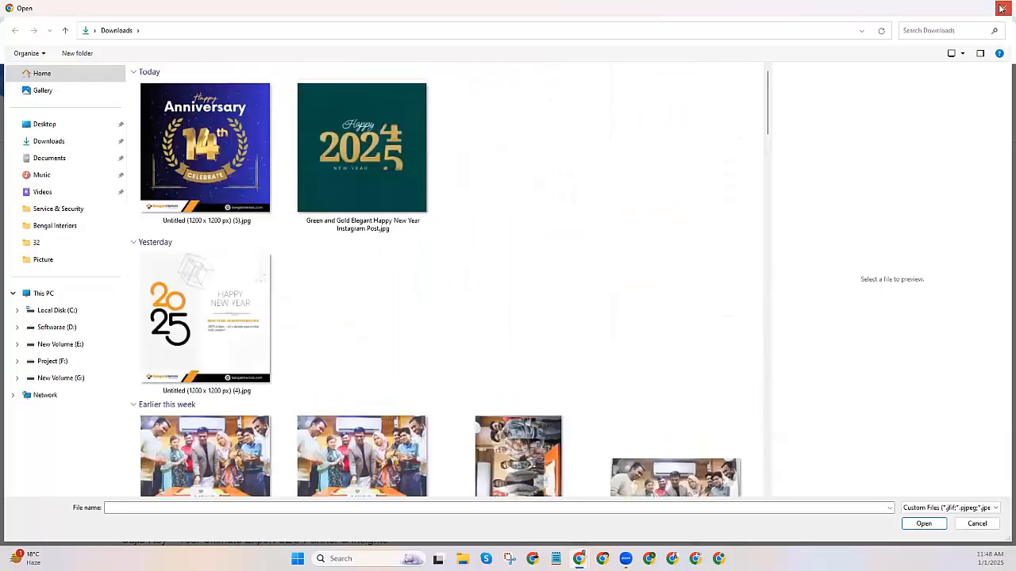
left_click(1001, 8)
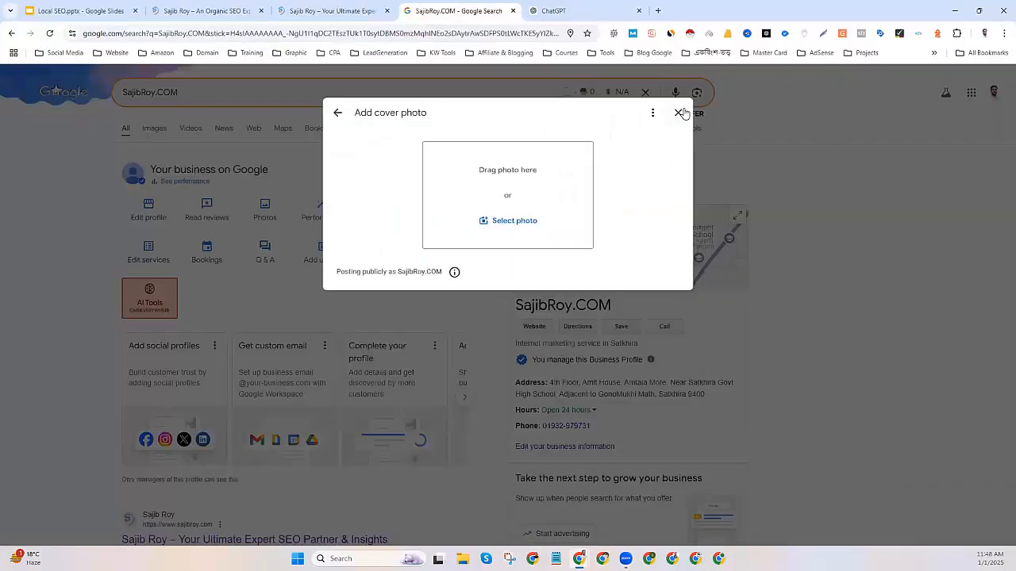
left_click(679, 112)
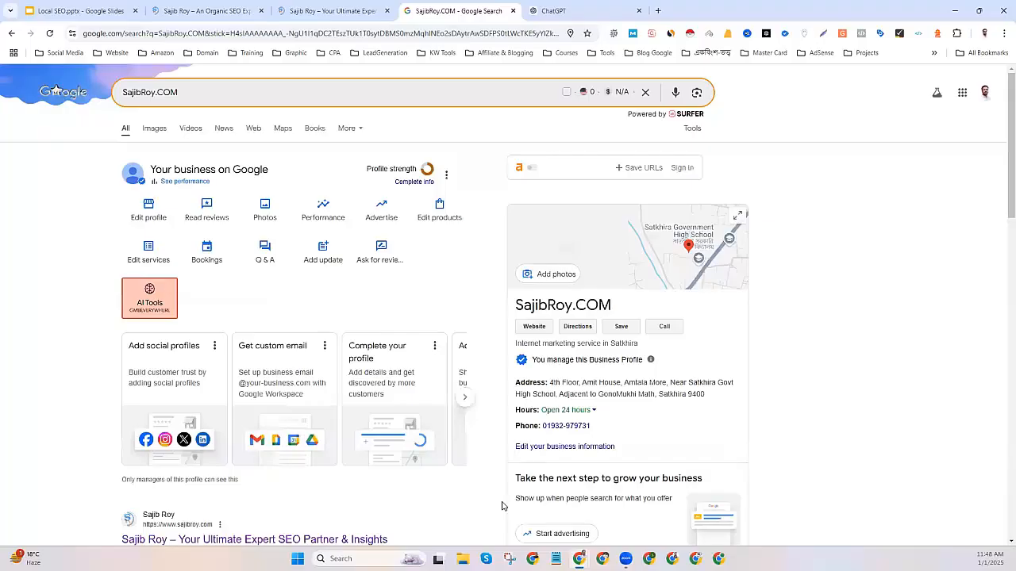
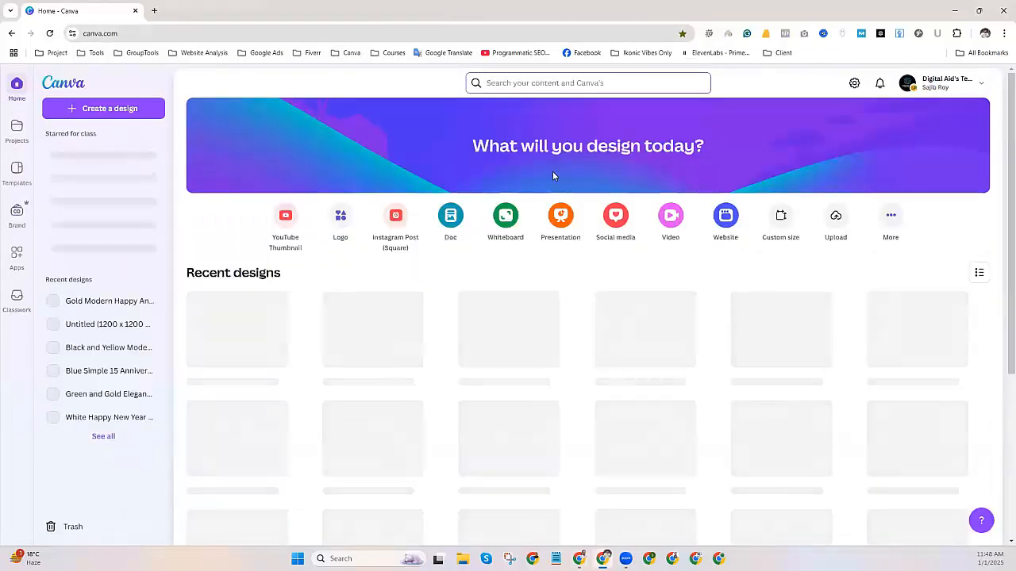
Create a blank 1024 × 576 px Canva design and search templates for 'digital marketing service'.
left_click(780, 219)
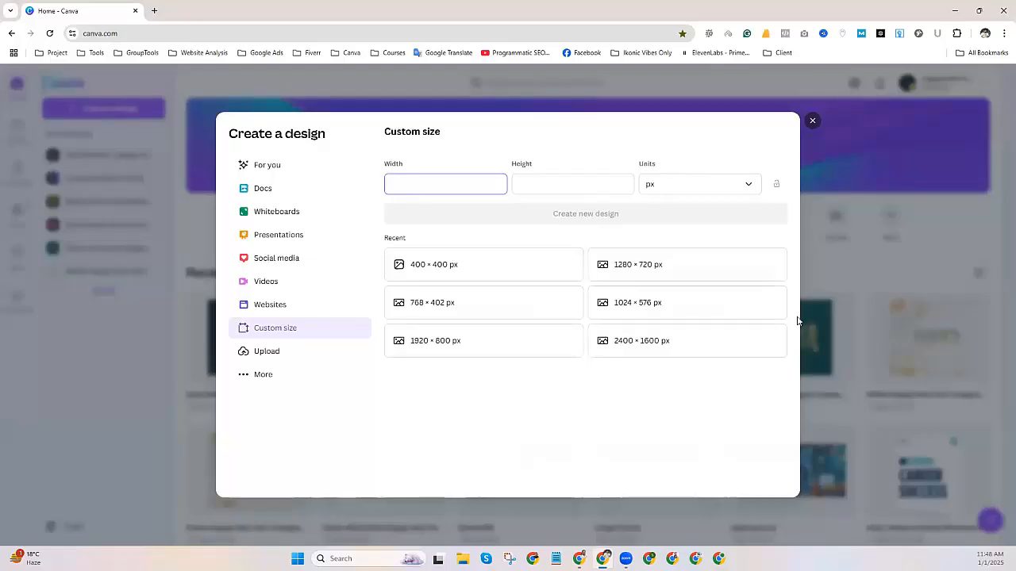
left_click(655, 310)
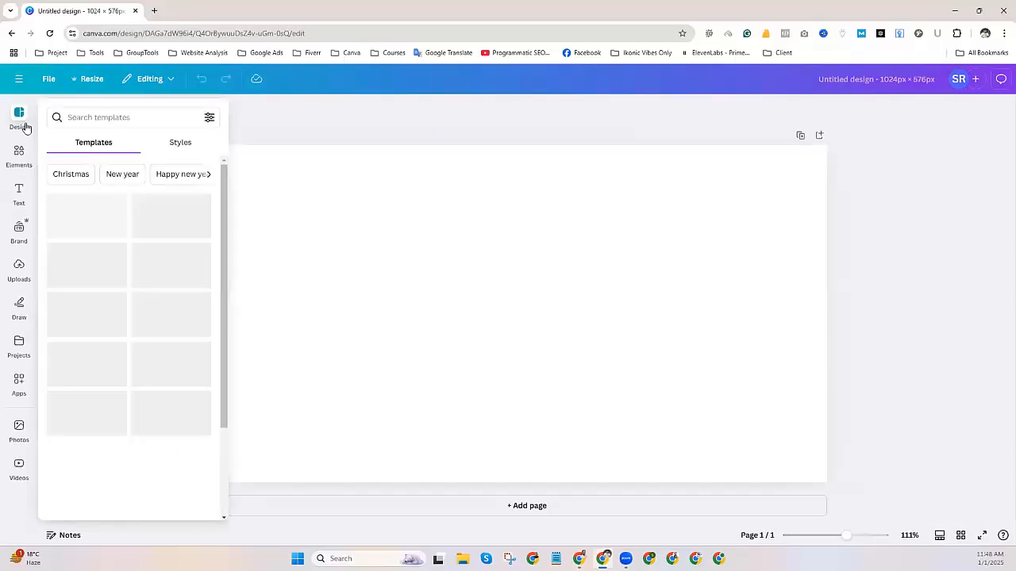
left_click(90, 117)
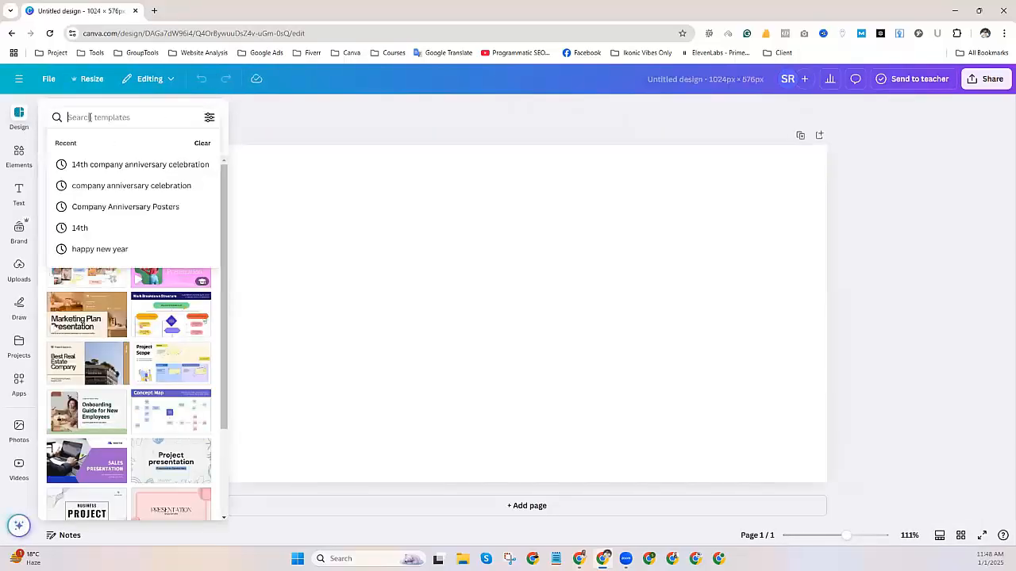
type("intern")
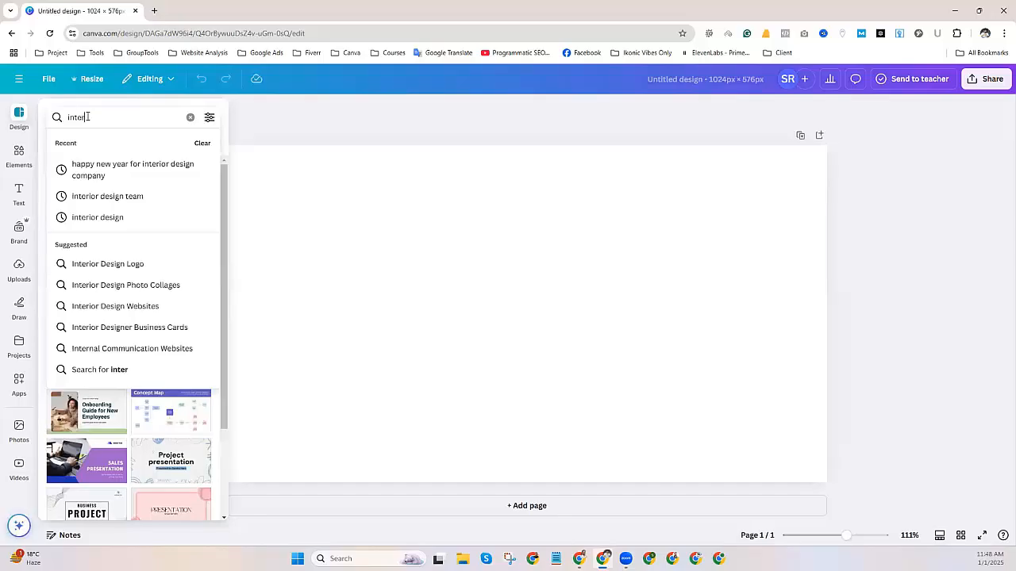
key("BackSpace")
key("BackSpace")
key("BackSpace")
key("BackSpace")
key("BackSpace")
key("BackSpace")
type("digital marketing service")
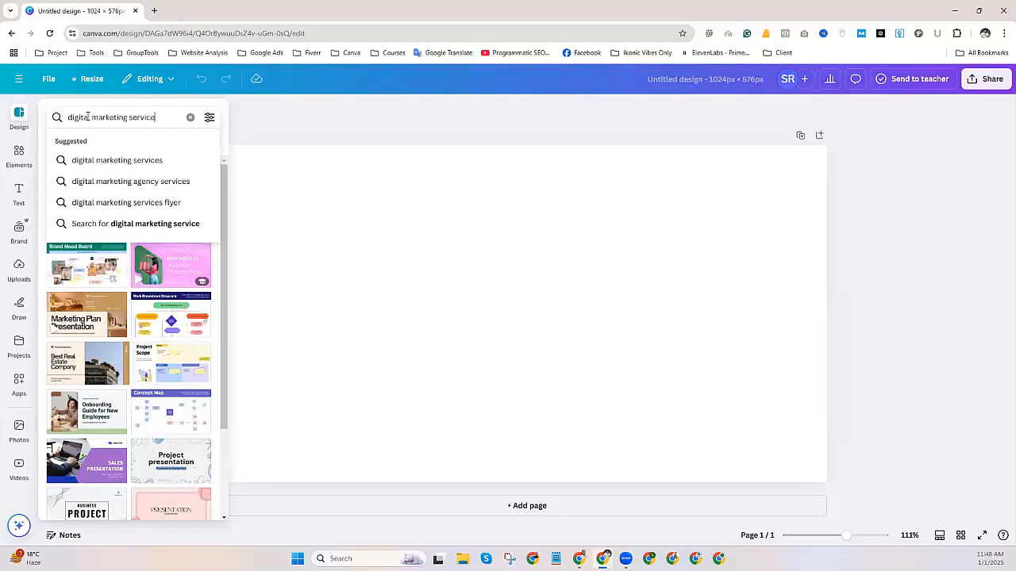
key("Return")
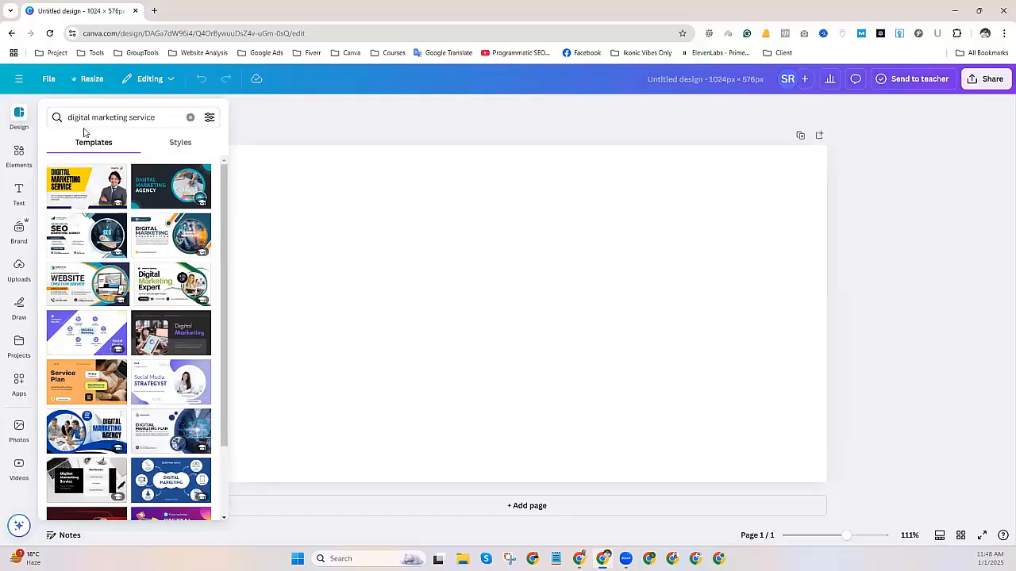
Change the search to 'seo service' and apply the SEO Keyword Research Tutorial template.
left_click_drag(127, 117, 67, 116)
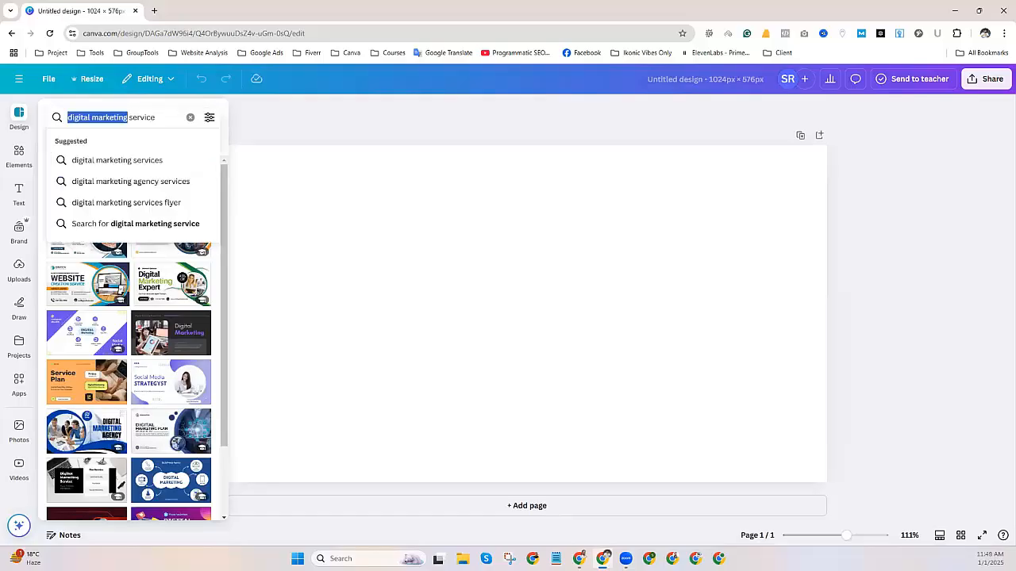
type("seo")
key("Return")
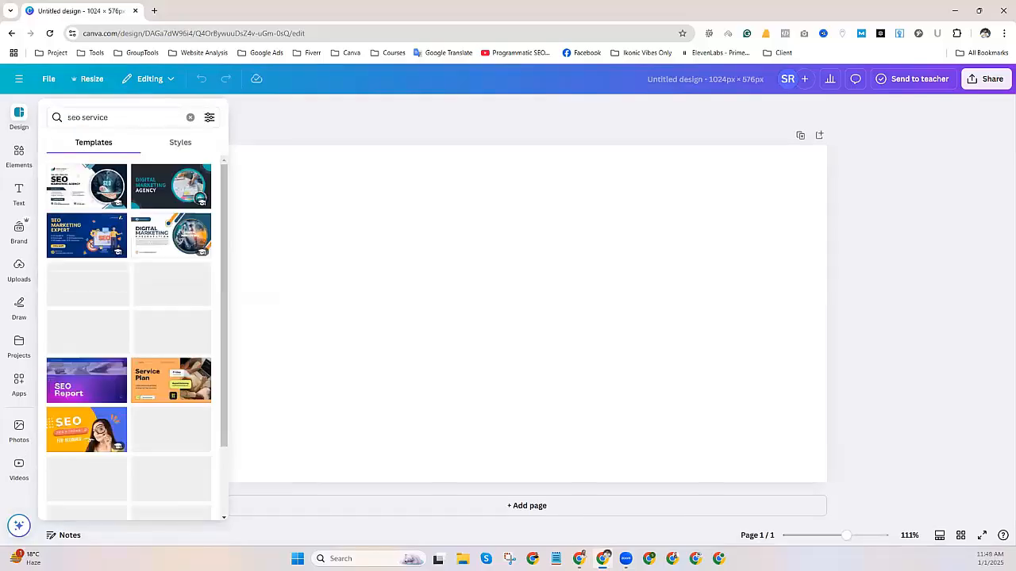
scroll(90, 407, "down", 3)
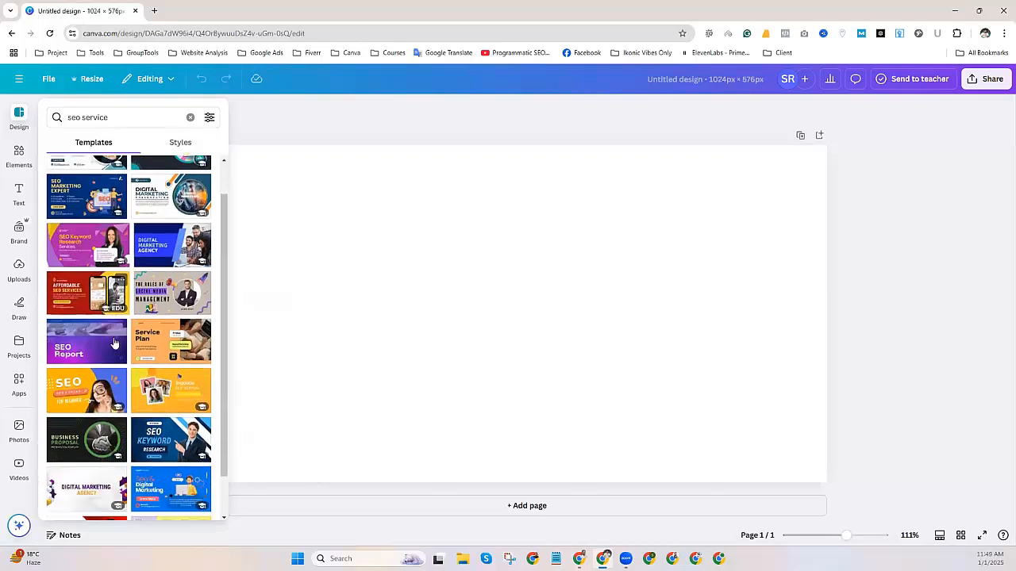
scroll(95, 397, "down", 3)
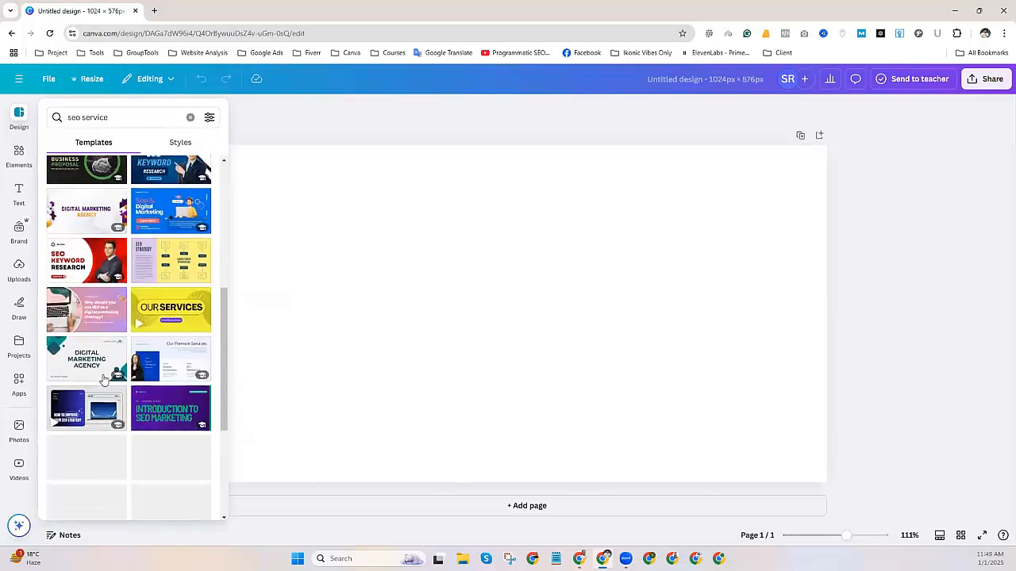
scroll(112, 370, "down", 4)
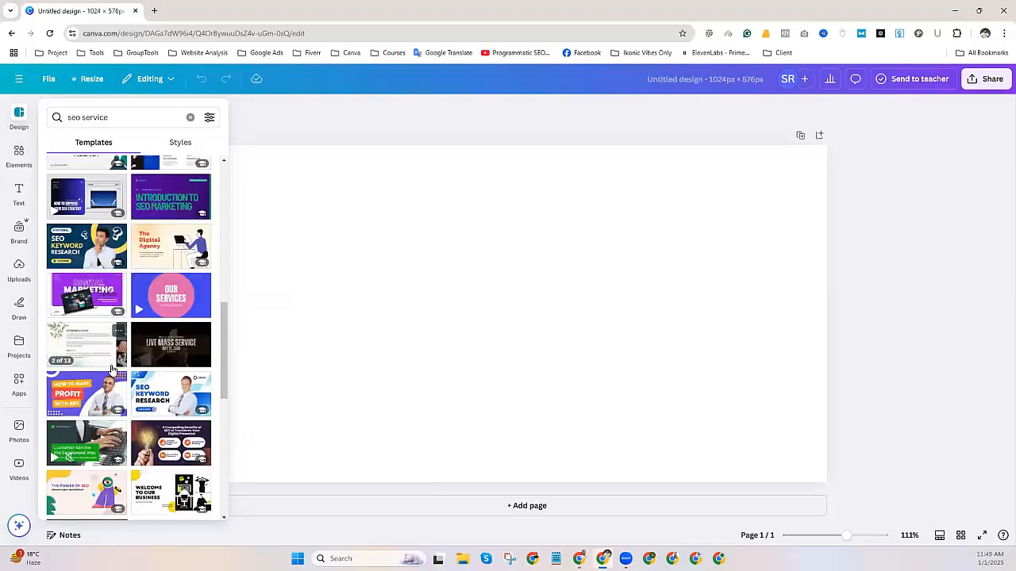
scroll(113, 370, "down", 1)
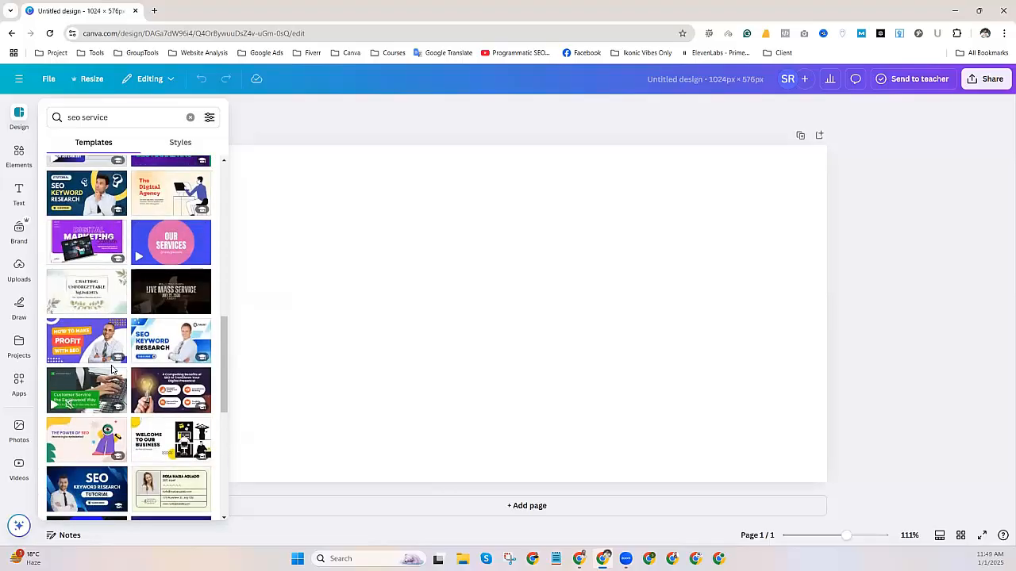
scroll(113, 371, "down", 3)
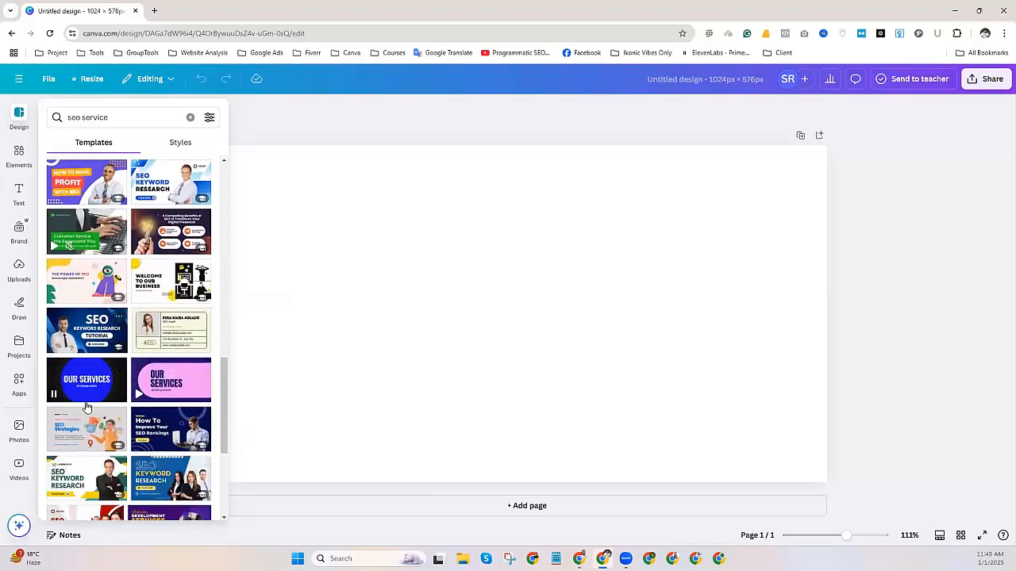
left_click(69, 337)
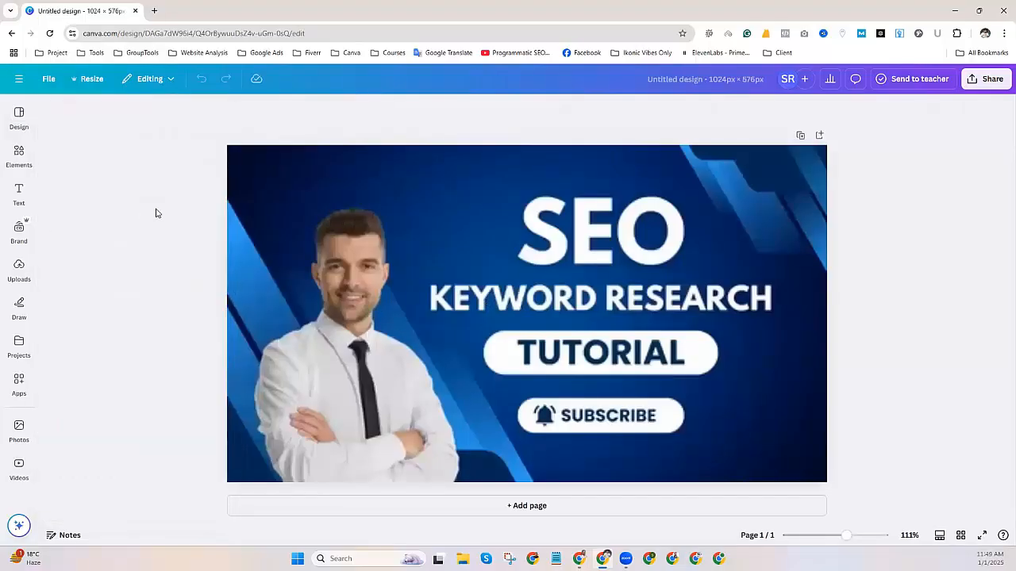
Add the uploaded portrait to the design and delete the template's model photo.
left_click(19, 269)
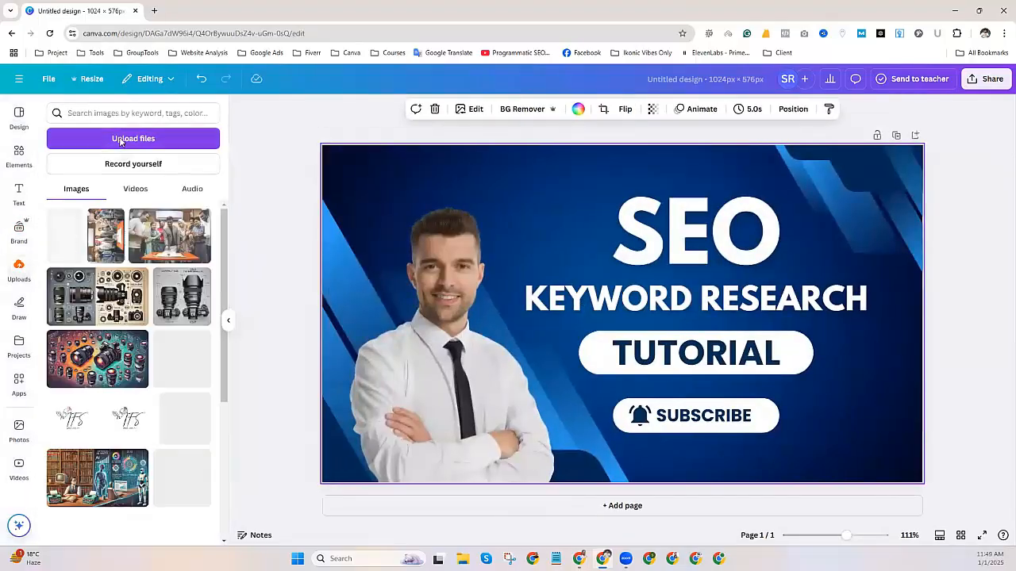
scroll(135, 357, "down", 10)
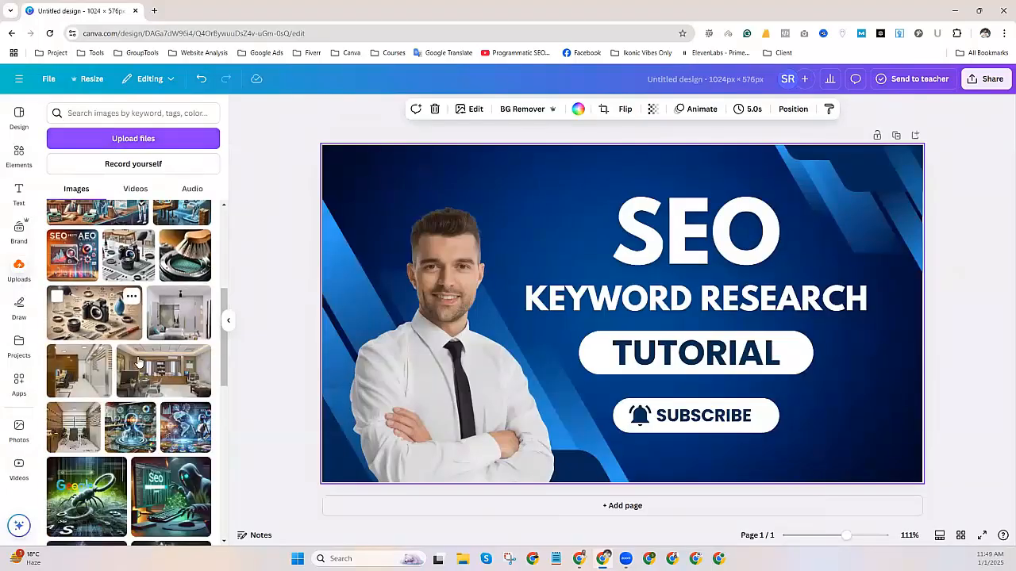
scroll(138, 362, "down", 10)
scroll(138, 364, "down", 10)
scroll(138, 365, "down", 10)
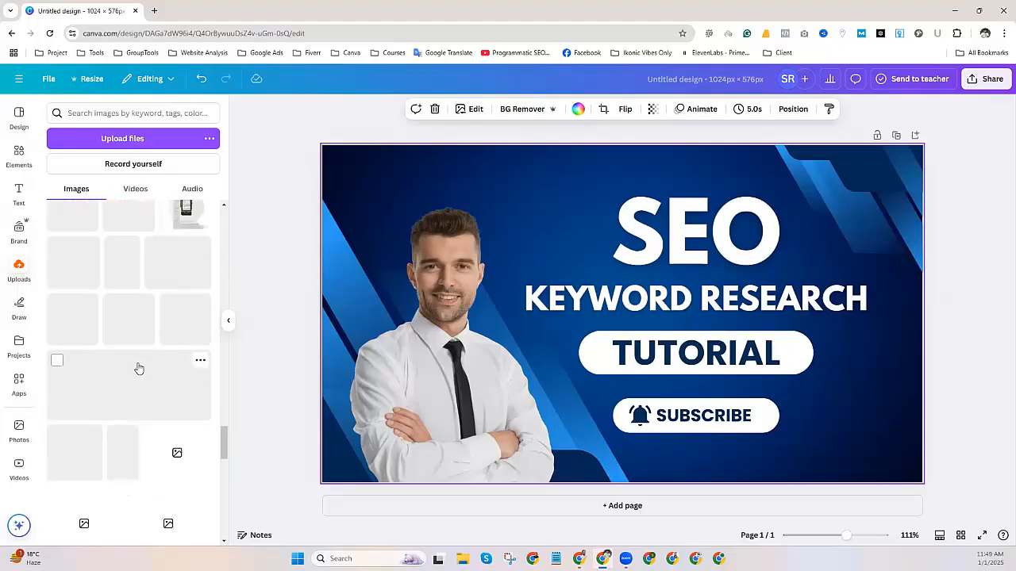
scroll(138, 367, "down", 10)
scroll(138, 368, "down", 2)
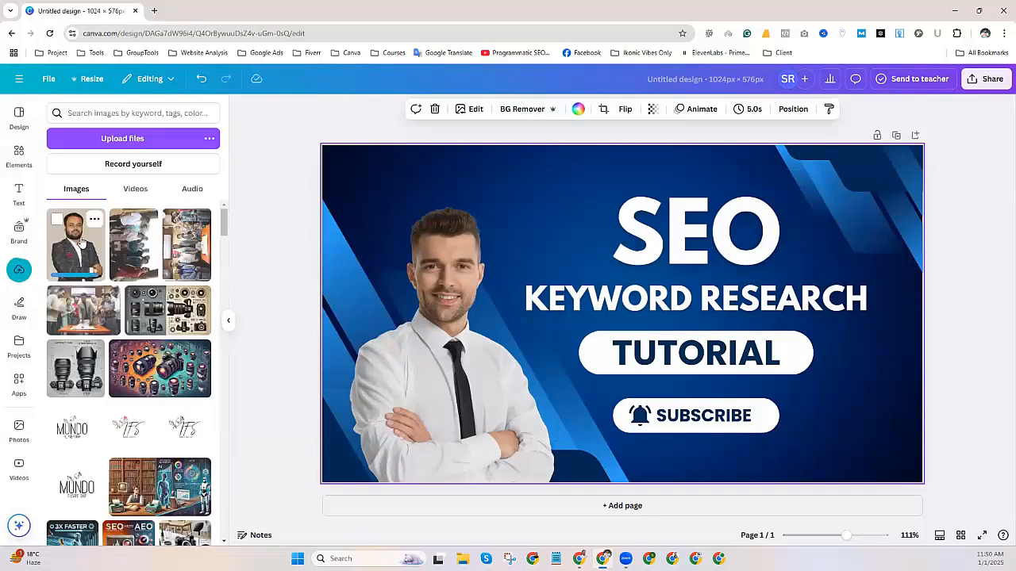
left_click(81, 243)
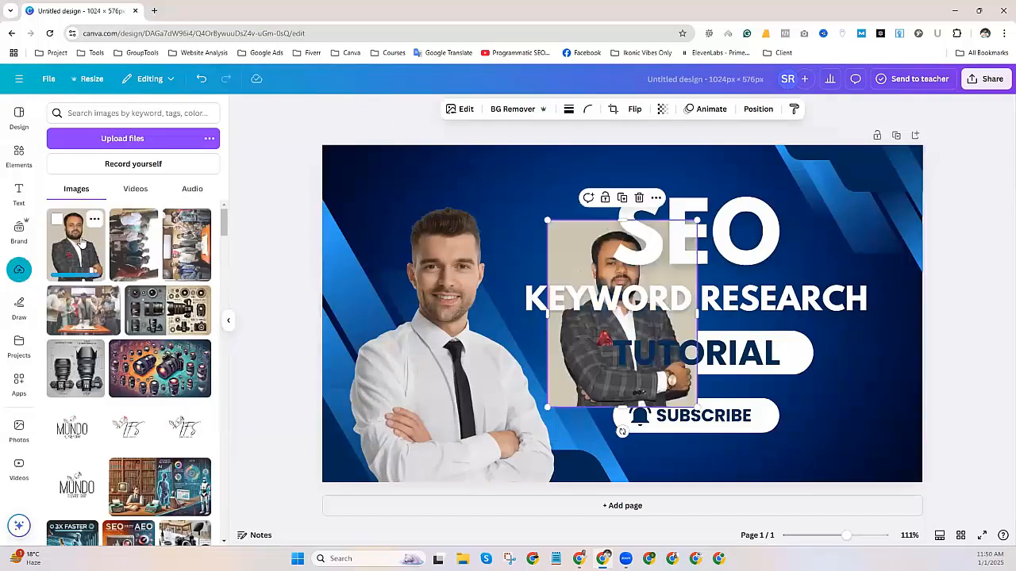
left_click(442, 387)
key("Delete")
Move the portrait to the left side and enlarge it toward the top.
left_click(643, 268)
left_click_drag(643, 268, 418, 236)
left_click_drag(471, 374, 577, 505)
left_click_drag(500, 403, 454, 385)
left_click_drag(539, 180, 571, 138)
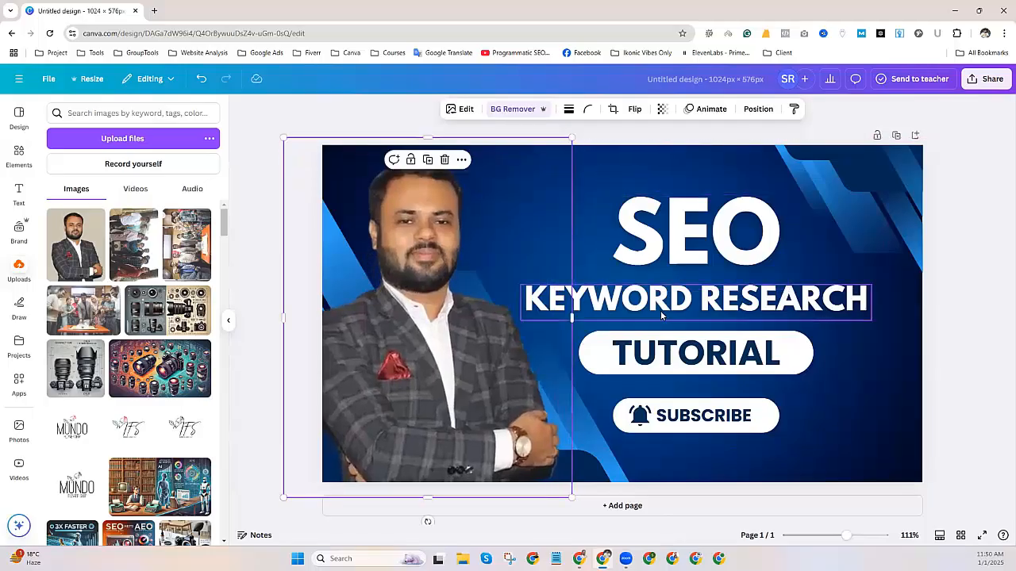
Delete the TUTORIAL and SUBSCRIBE elements from the banner.
left_click(674, 347)
key("Delete")
left_click(679, 354)
key("Delete")
left_click(697, 415)
key("Delete")
Change the subtitle to 'SERVICE PROVIDER', move it down and right-align it.
left_click(686, 242)
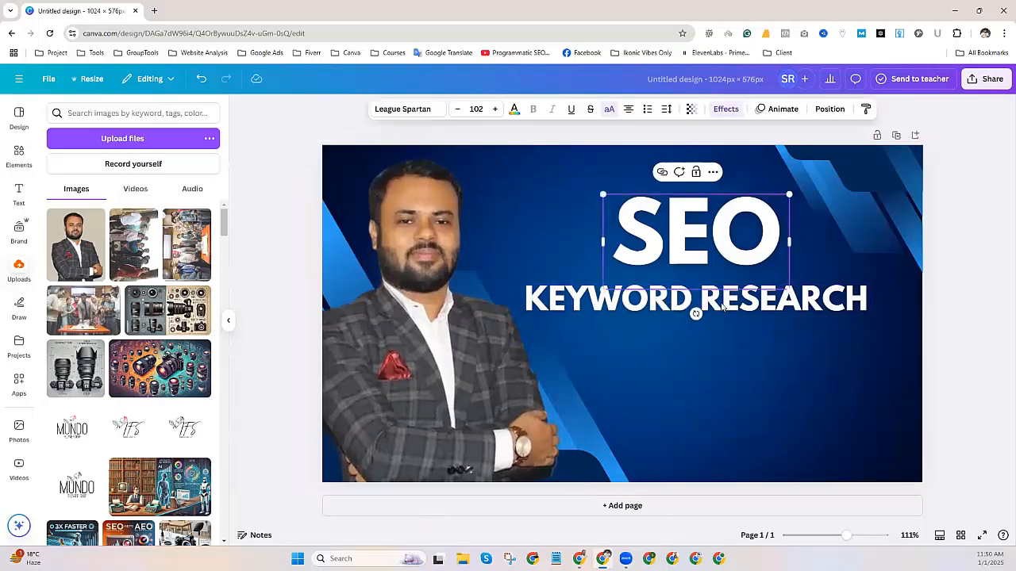
double_click(722, 308)
type("SERVICE PROVIDER")
left_click(821, 333)
left_click_drag(786, 301, 802, 368)
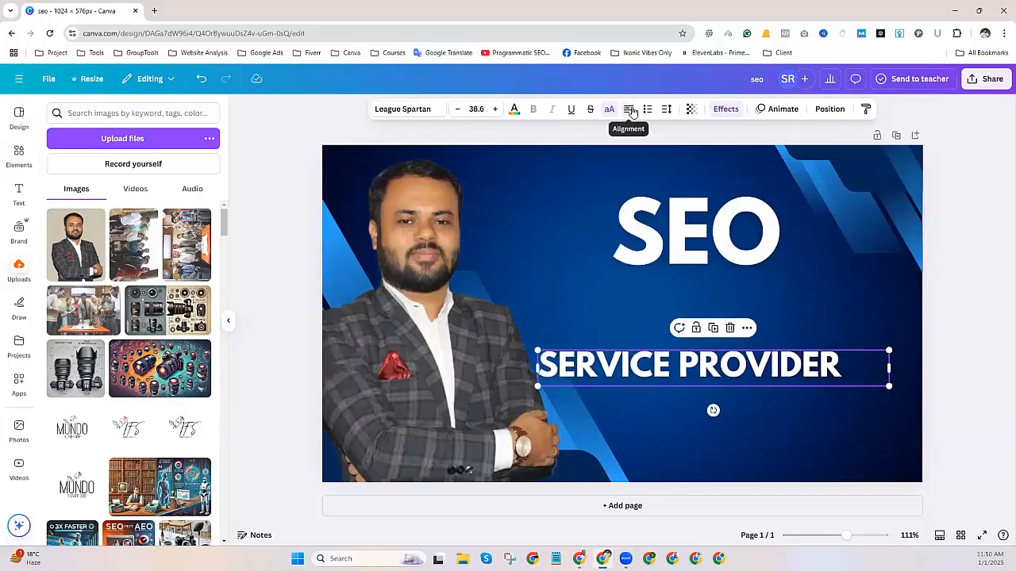
left_click(632, 112)
Enlarge the SEO heading to size 166 and place it directly above the subtitle.
left_click(698, 214)
left_click_drag(699, 212, 798, 271)
left_click_drag(704, 254, 572, 219)
left_click_drag(777, 290, 795, 323)
left_click(988, 351)
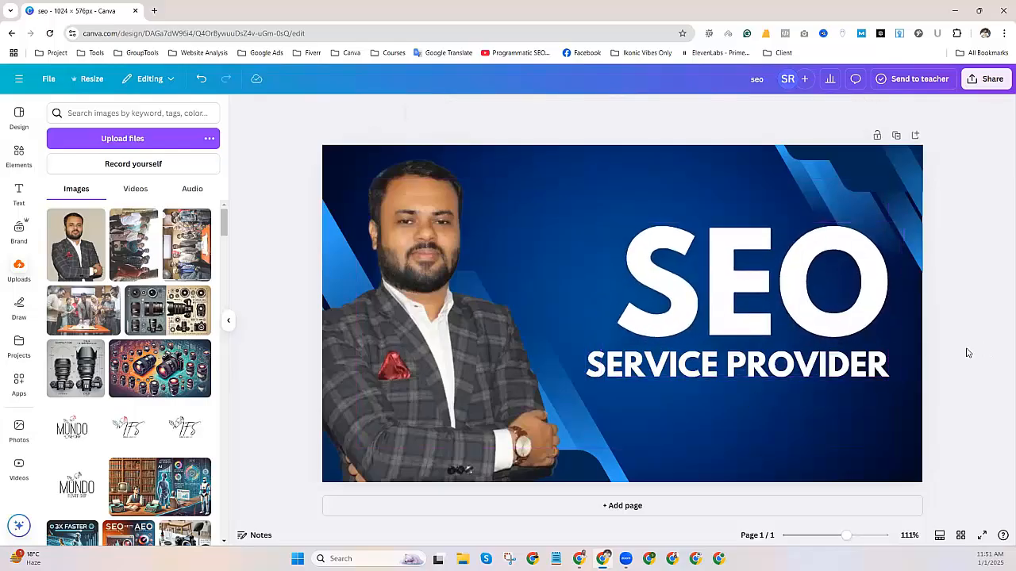
left_click(439, 354)
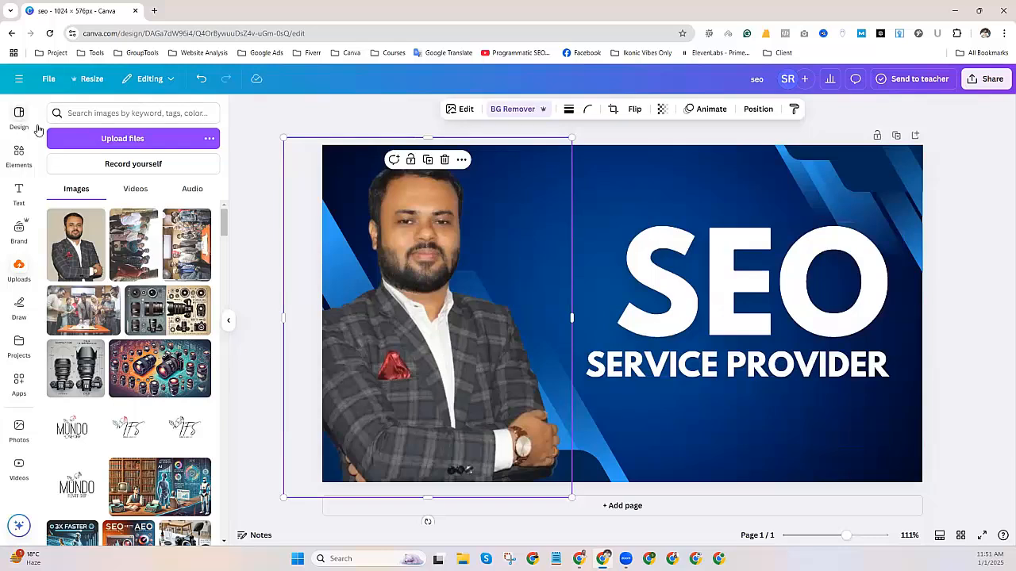
Clear the template search and give the portrait a white (ffffff) glow shadow.
left_click(37, 130)
left_click(51, 110)
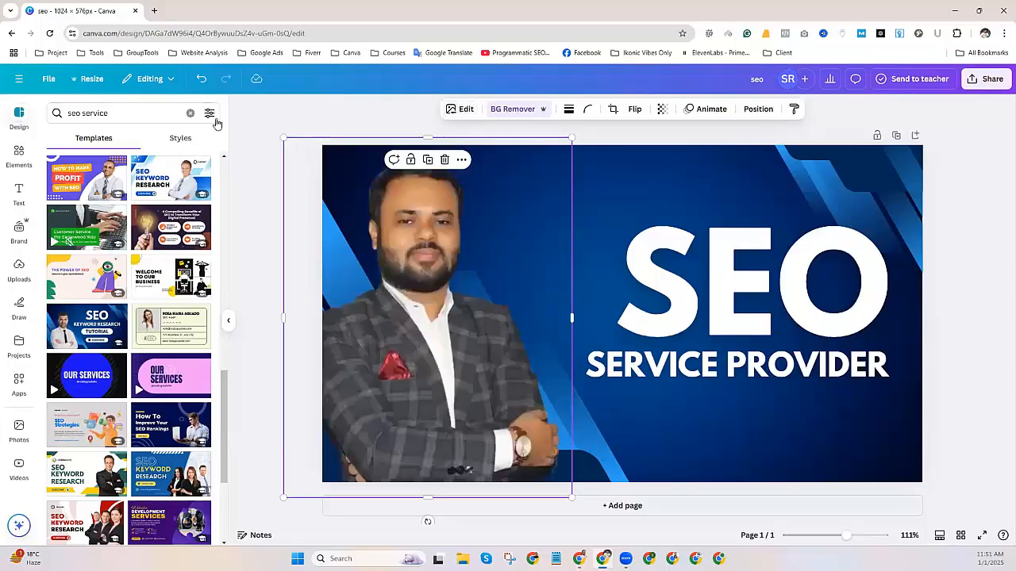
left_click(190, 113)
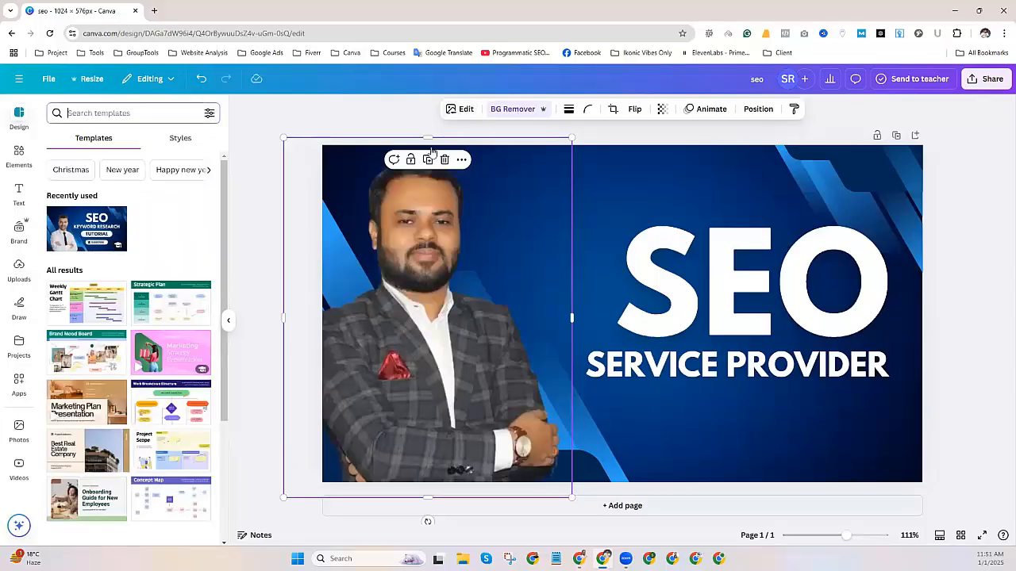
left_click(460, 109)
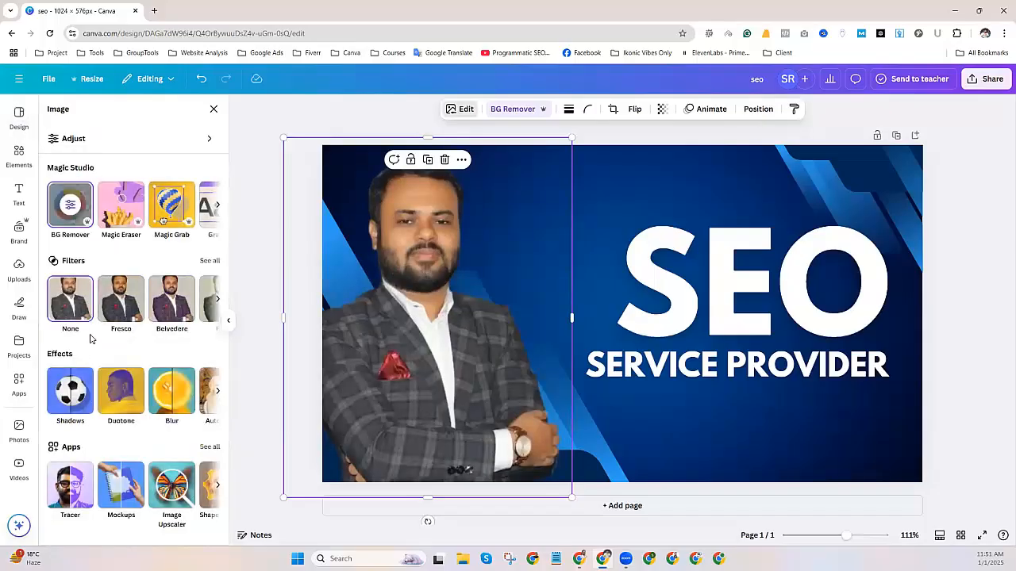
left_click(70, 392)
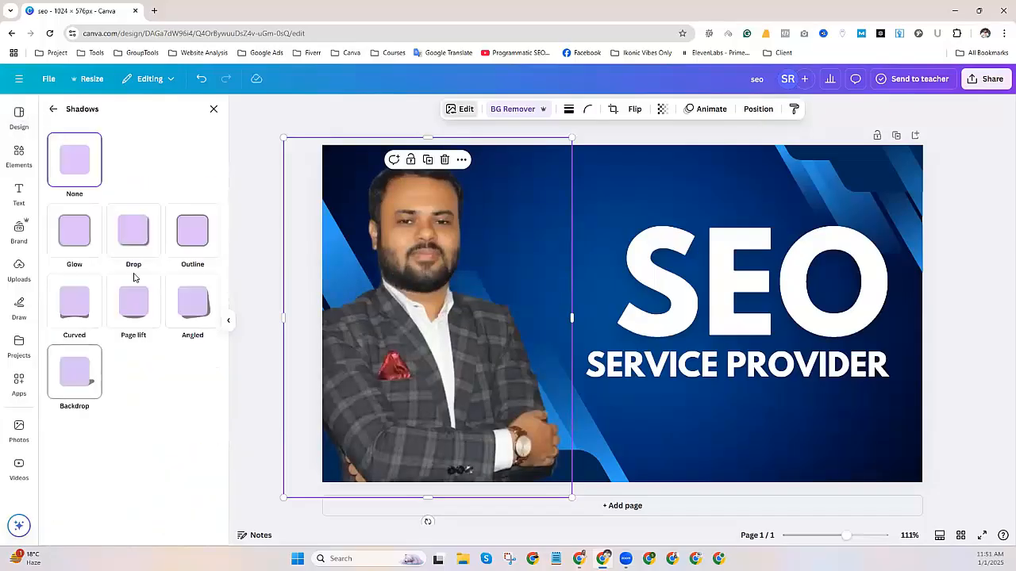
left_click(83, 235)
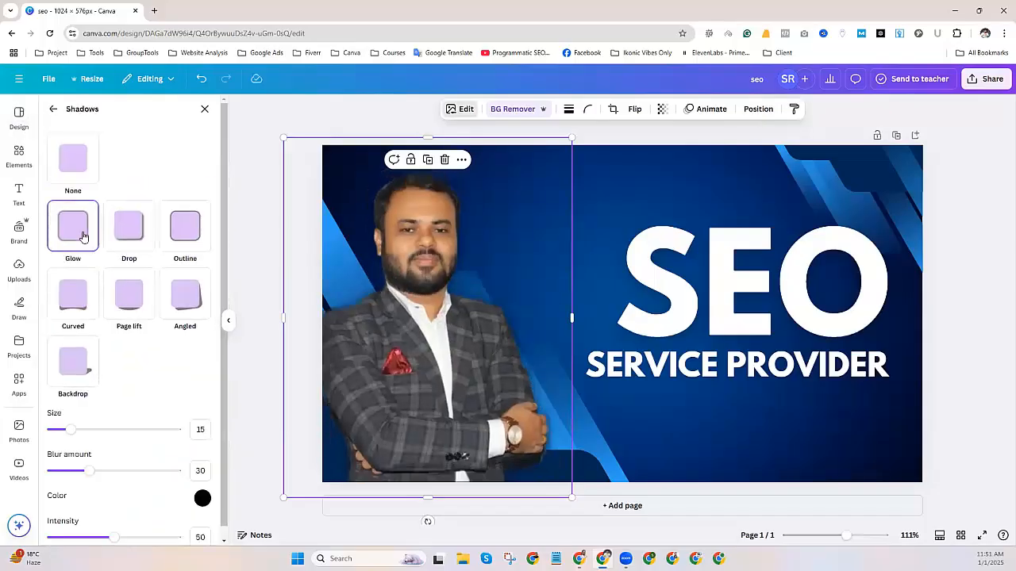
left_click(201, 500)
type("ffffff")
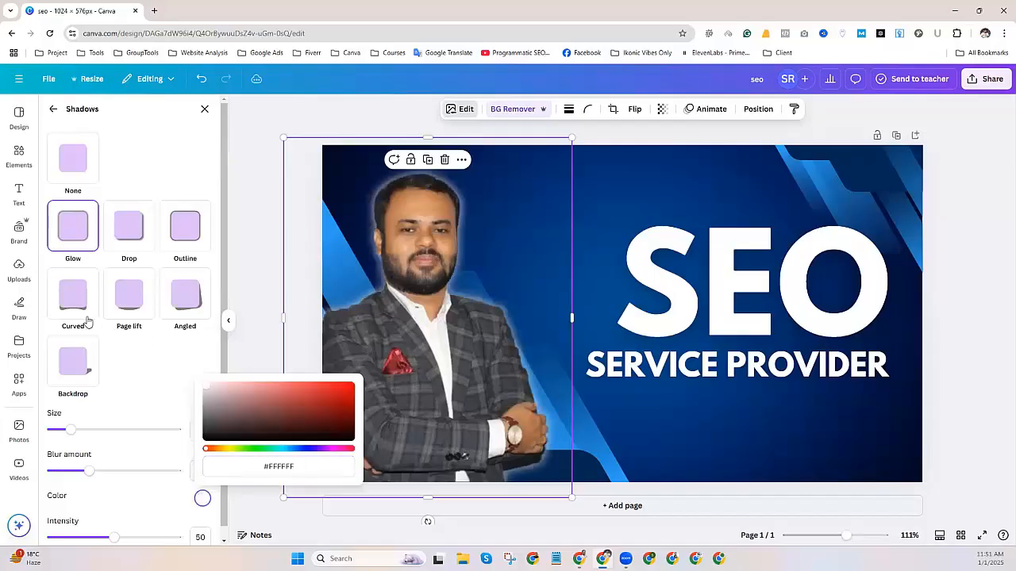
Switch the portrait's shadow to a white Outline thinned to size 7.
left_click(127, 227)
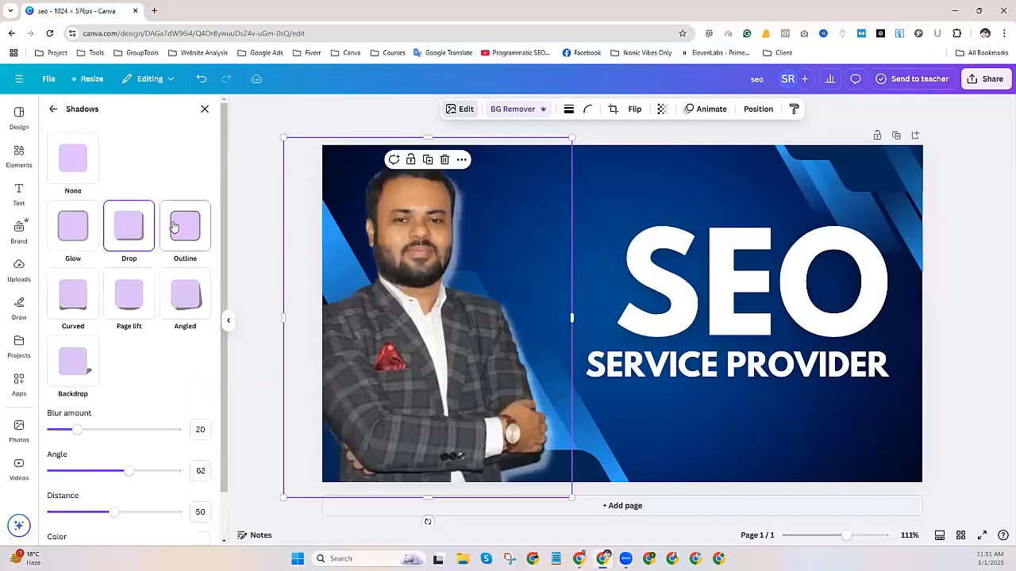
left_click(175, 227)
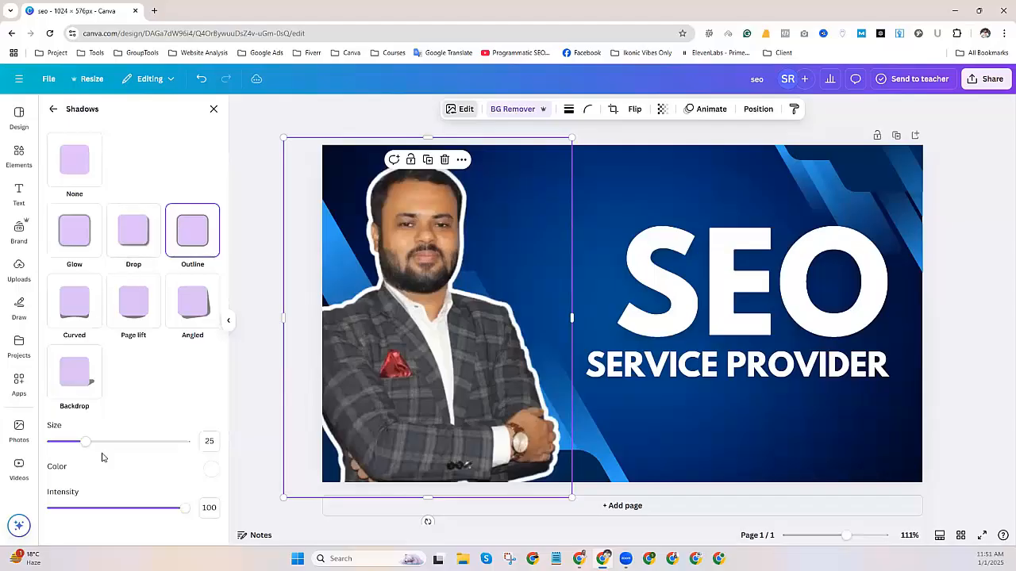
left_click_drag(85, 445, 59, 442)
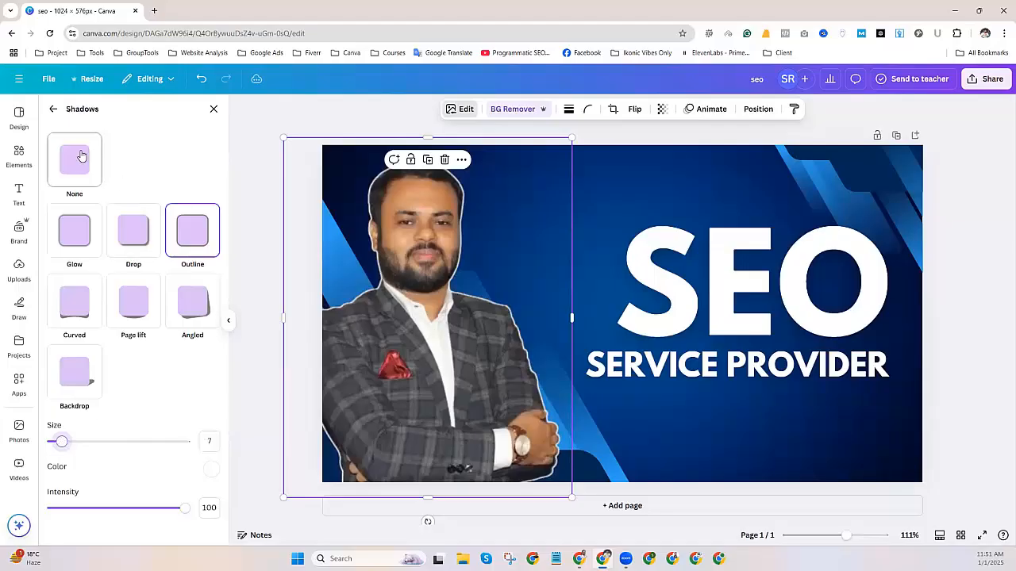
left_click(53, 108)
left_click(18, 118)
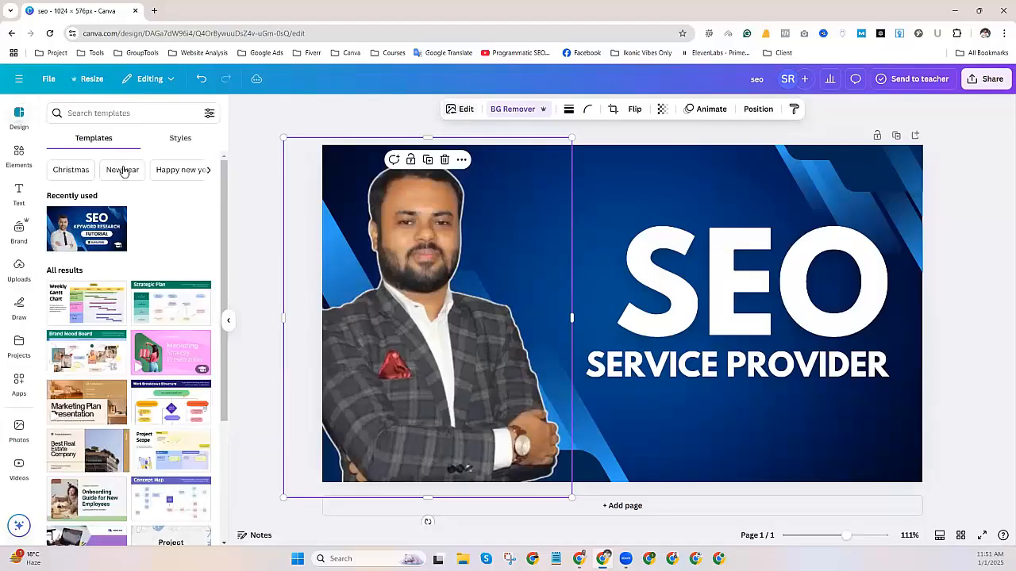
Try several colour palettes from Design > Styles on the banner and shuffle one.
left_click(180, 139)
scroll(209, 320, "down", 2)
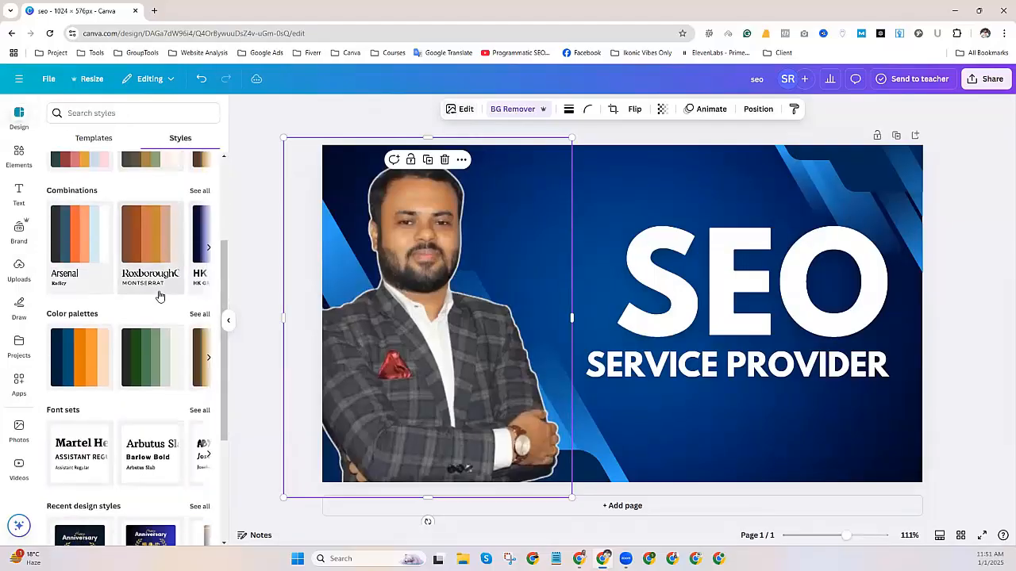
left_click(200, 315)
left_click(68, 211)
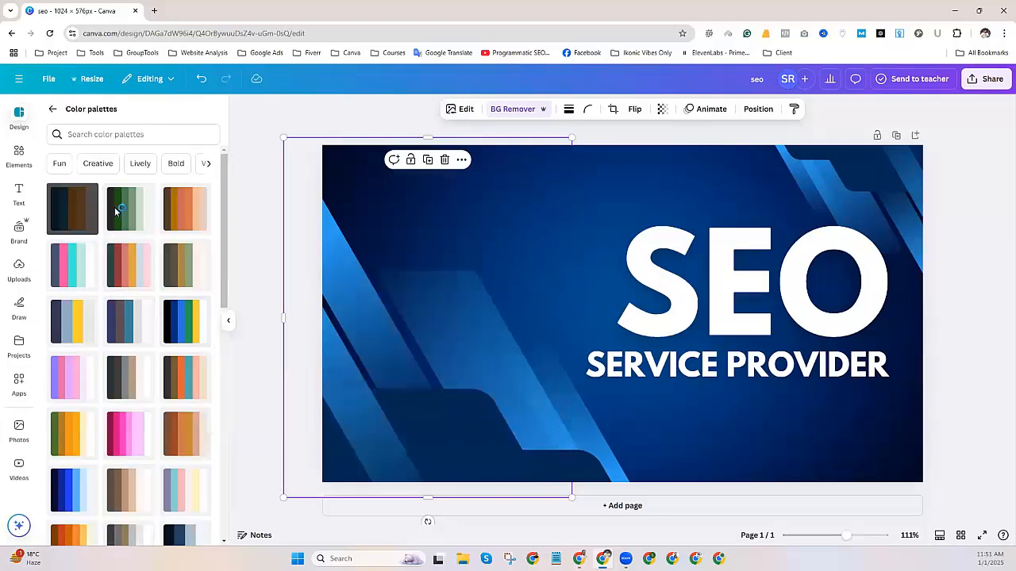
left_click(123, 214)
left_click(180, 218)
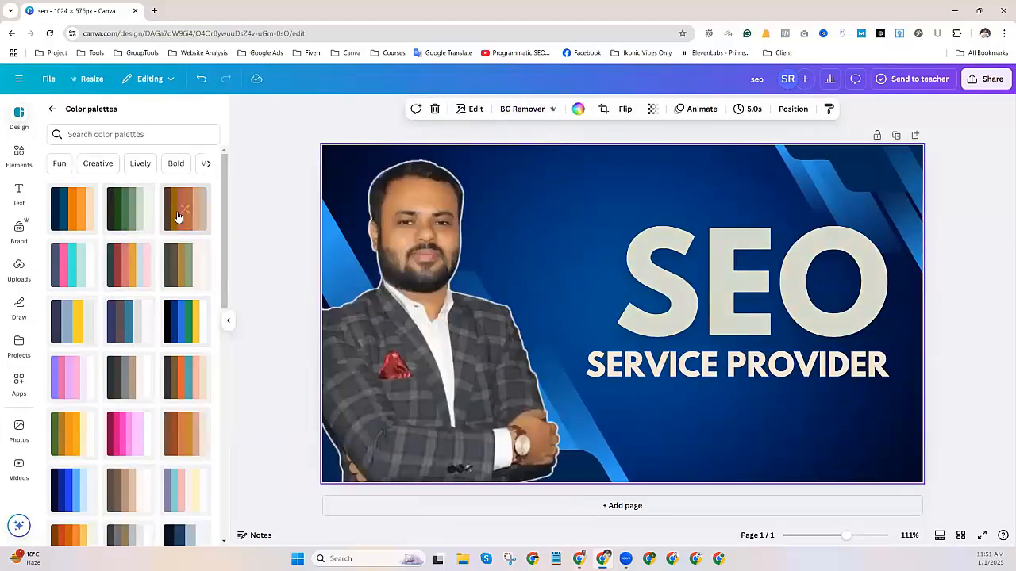
left_click(184, 284)
left_click(184, 283)
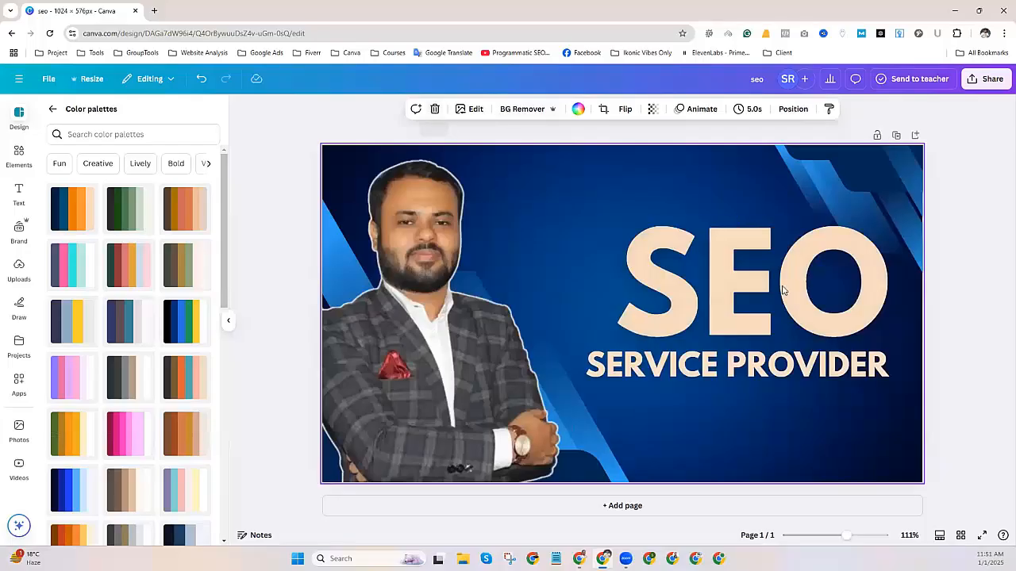
Undo the palette changes until the SEO heading is white again.
left_click(653, 250)
left_click(208, 82)
left_click(202, 84)
left_click(197, 87)
left_click(197, 80)
left_click(197, 83)
left_click(199, 80)
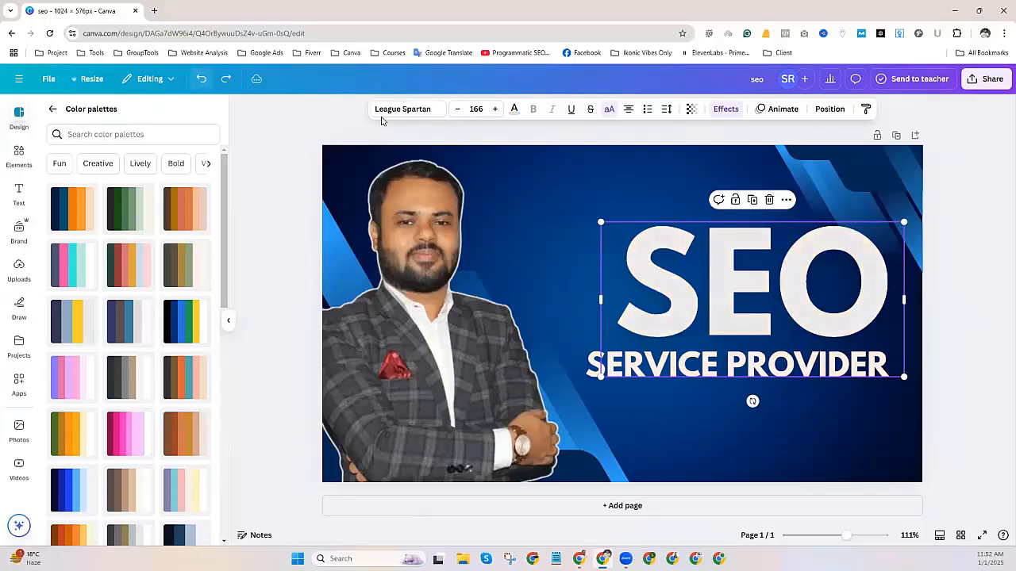
Download the banner as a JPG at quality 100, then minimise Canva.
left_click(986, 79)
left_click(823, 287)
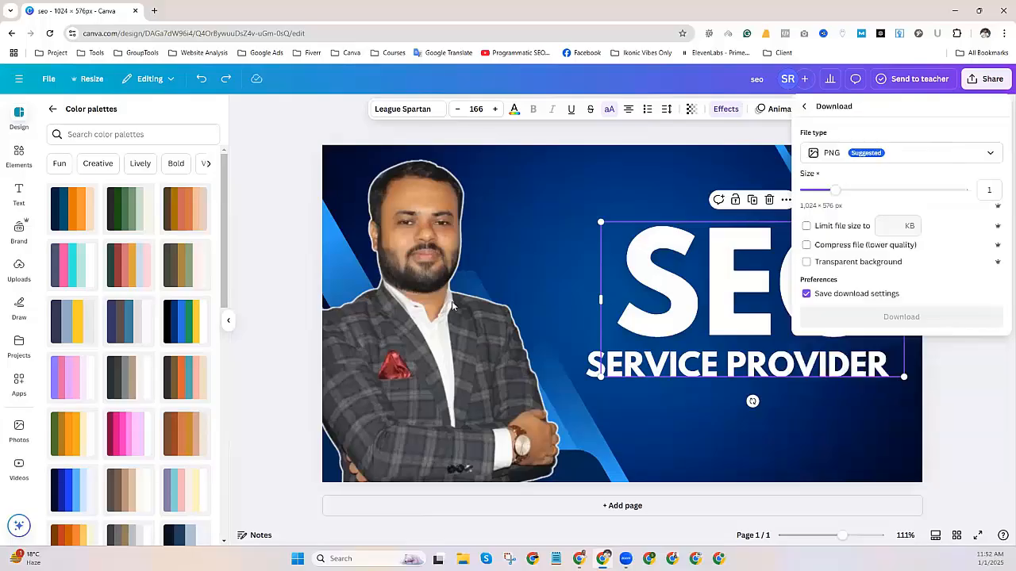
left_click(831, 154)
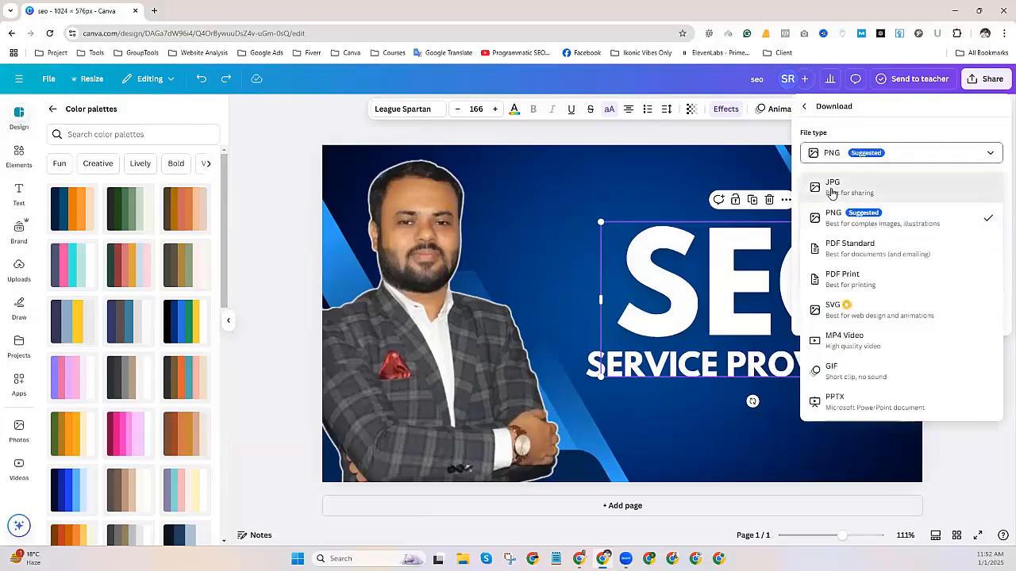
left_click(832, 183)
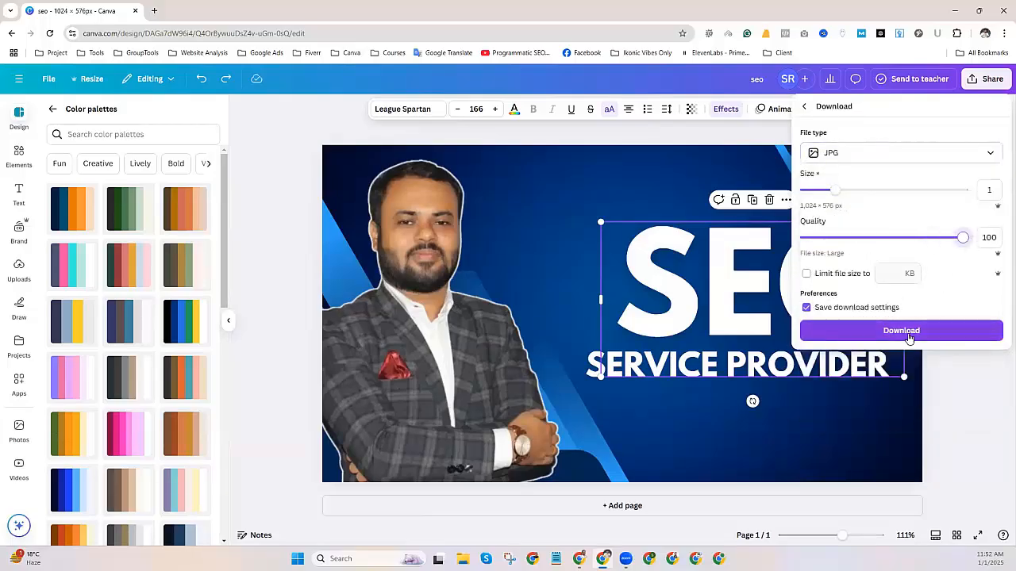
left_click(910, 334)
left_click(954, 15)
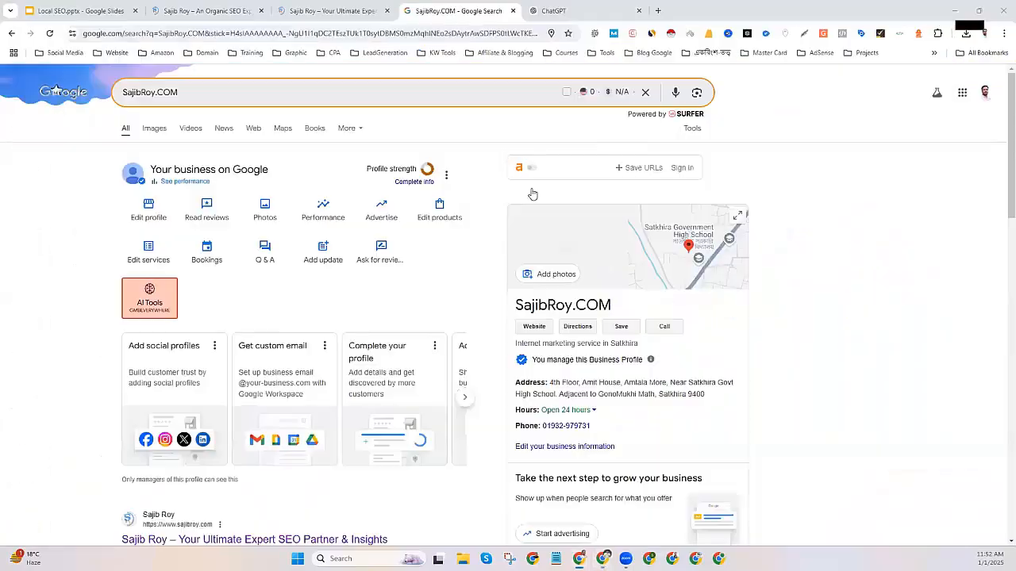
Upload seo.jpg from Downloads as the business cover photo and close the photos window.
left_click(270, 220)
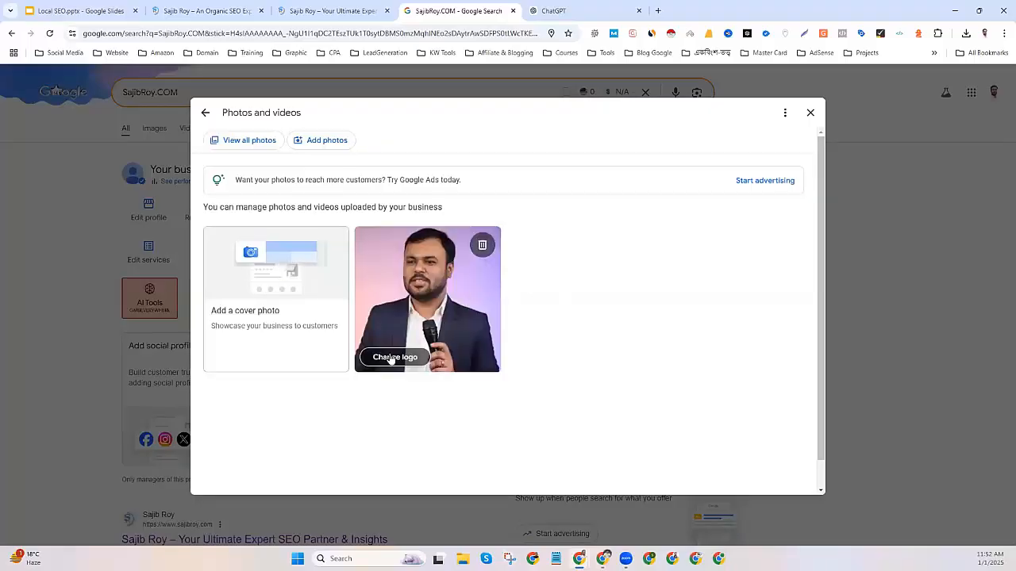
left_click(242, 314)
left_click(508, 222)
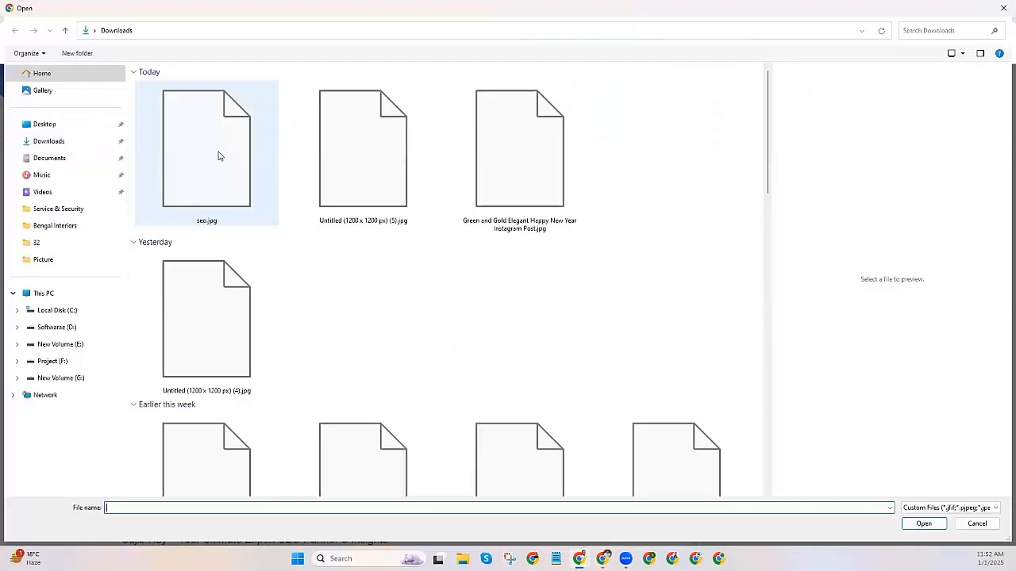
double_click(219, 155)
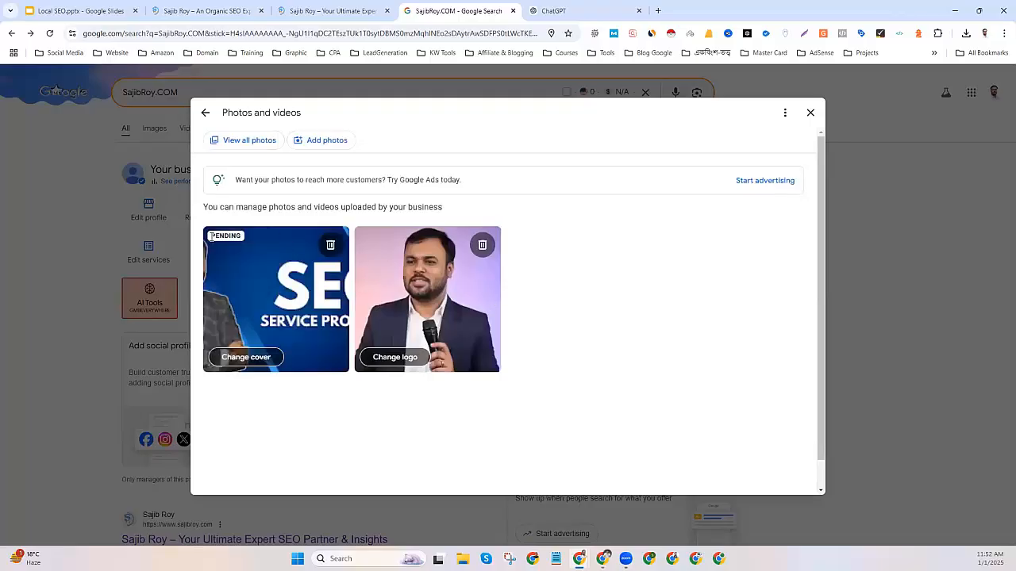
left_click(810, 114)
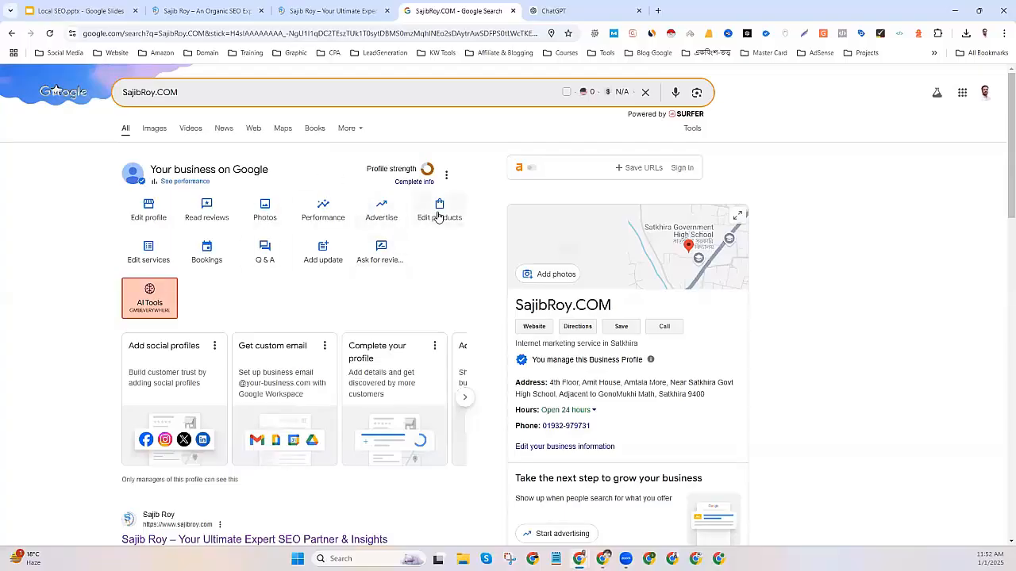
Set the SEO - Search Engine Optimization service price to From 15000 BDT.
left_click(143, 262)
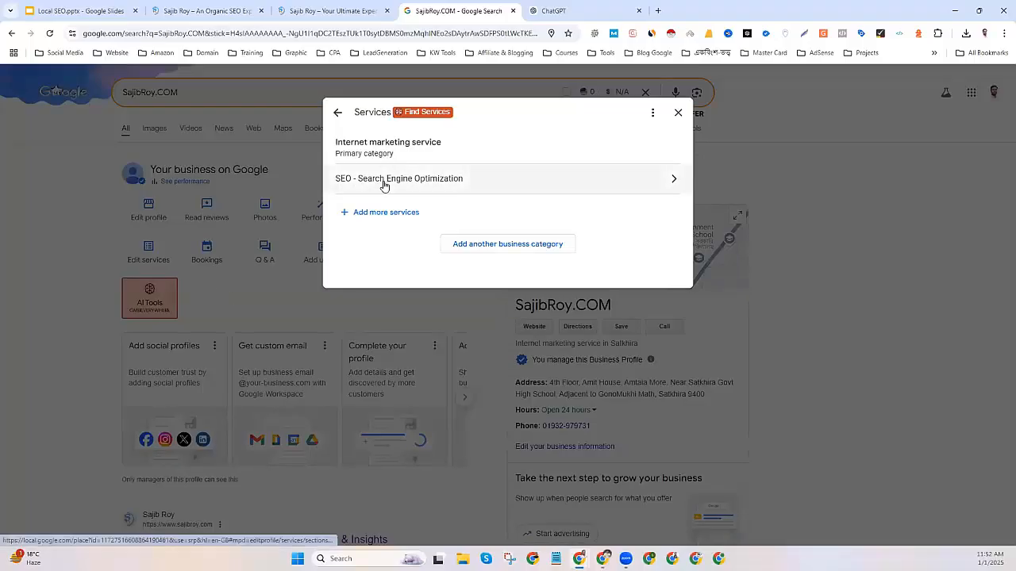
left_click(379, 187)
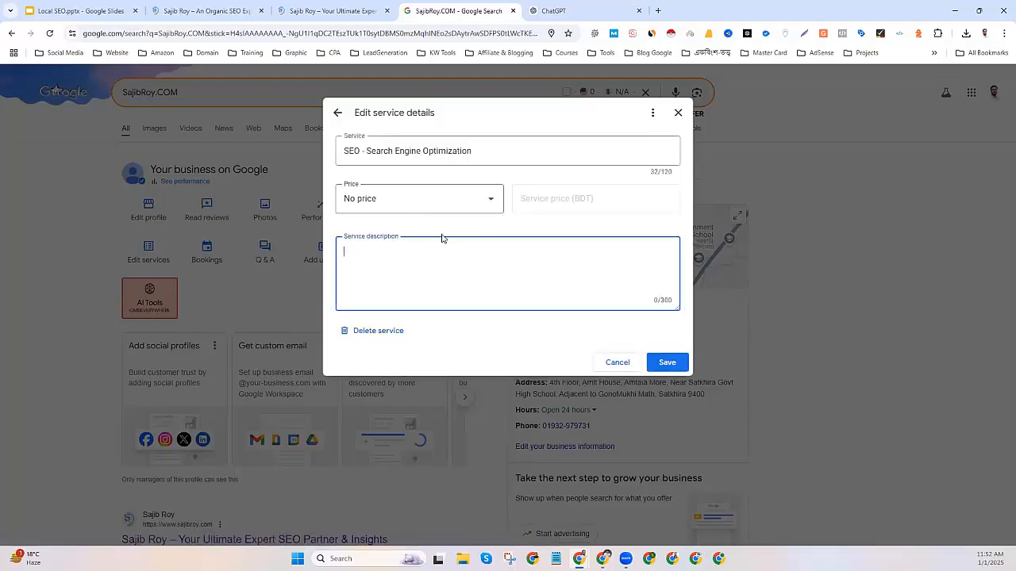
left_click(390, 199)
left_click(361, 316)
left_click(569, 201)
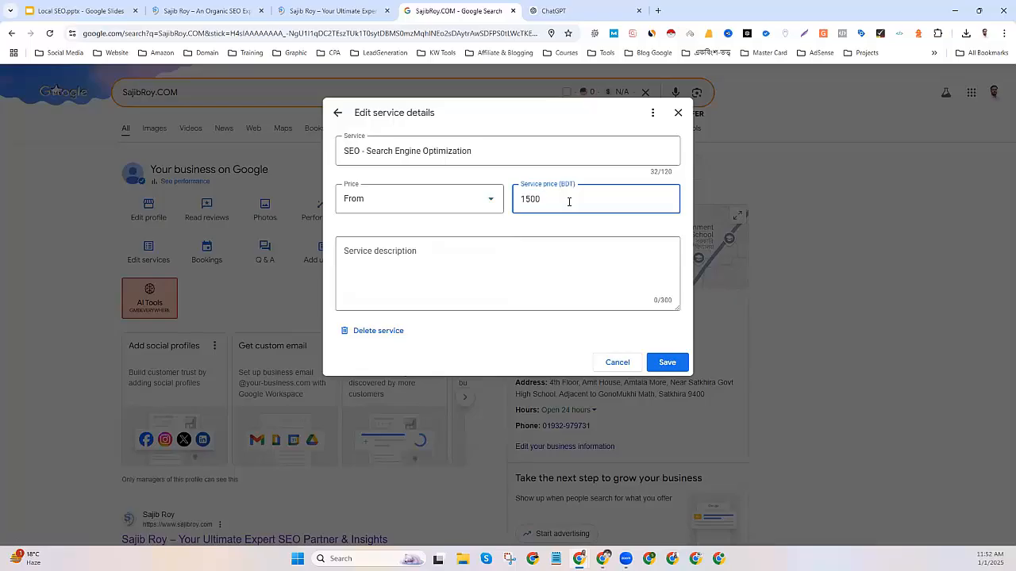
left_click(470, 247)
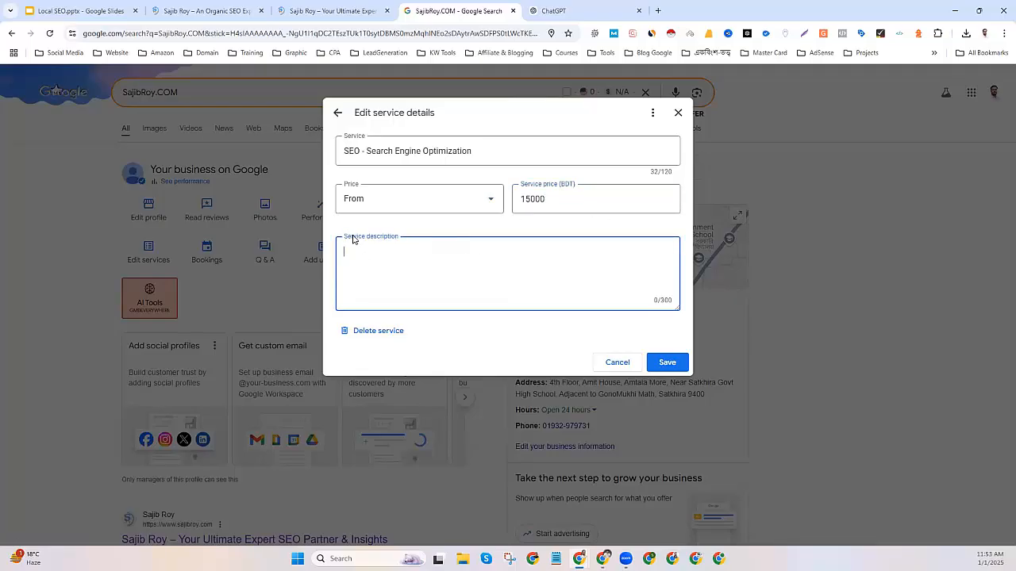
Ask ChatGPT for a promotional SEO service description under 300 characters and select its reply.
left_click(556, 11)
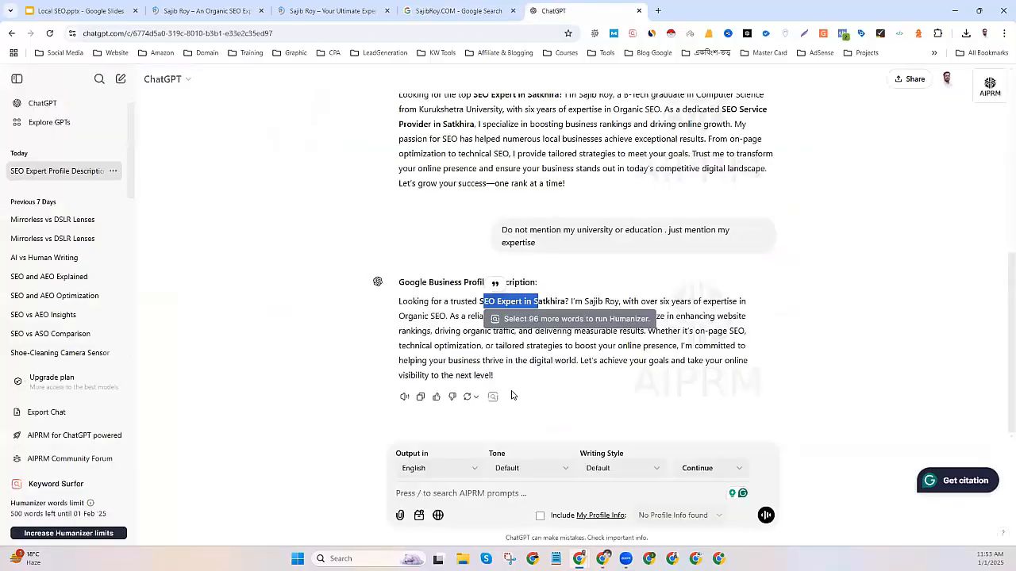
left_click(458, 494)
type("wRITE A S")
type("HORT DESCRIPTION WITHIN 3000")
key("BackSpace")
type("C")
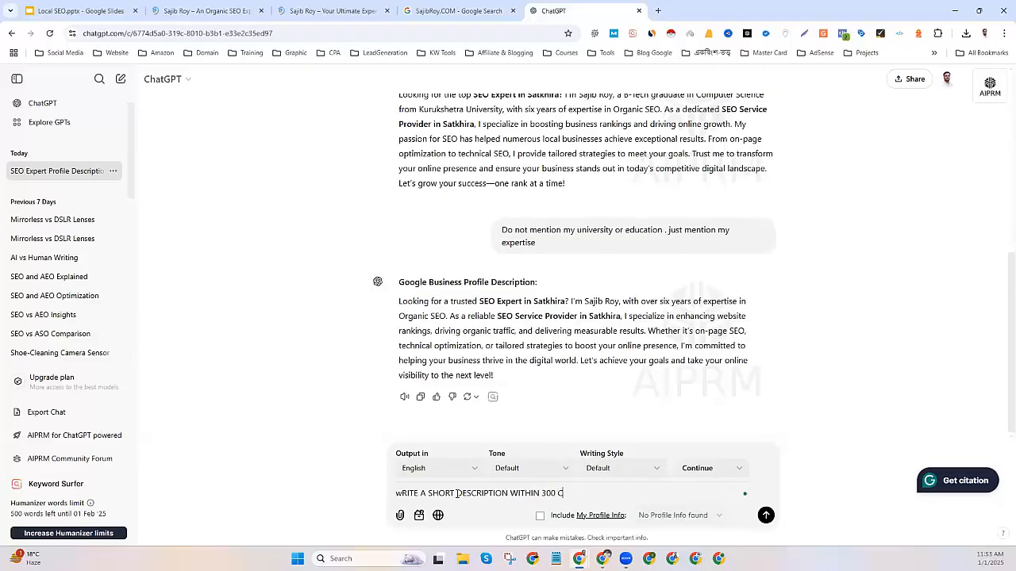
type("HARACTERS FOR MY SEO S")
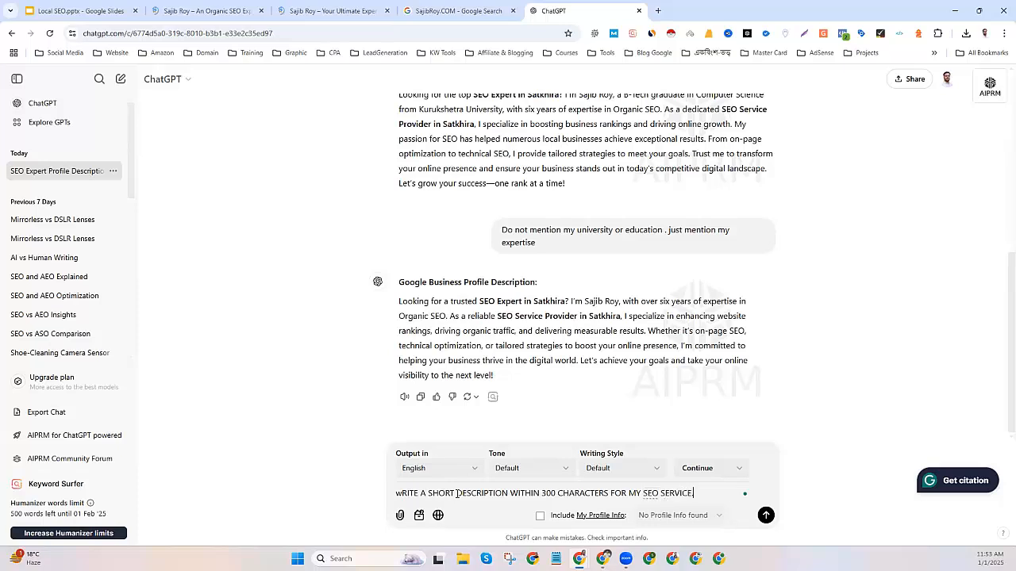
type("ERVICE. sHOULD BE PRO")
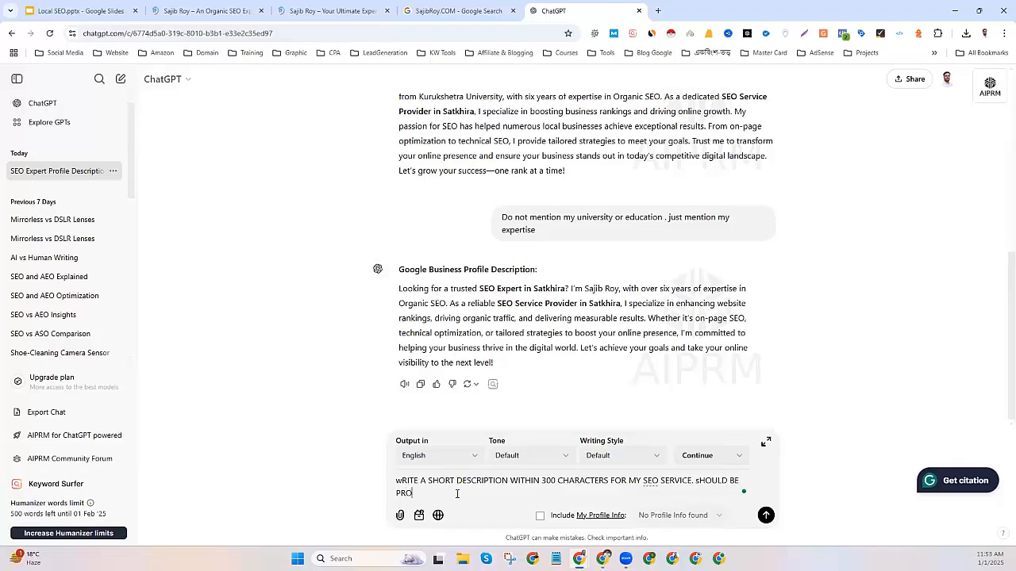
type("MOTIONAL TONE. must contain SEO service pr")
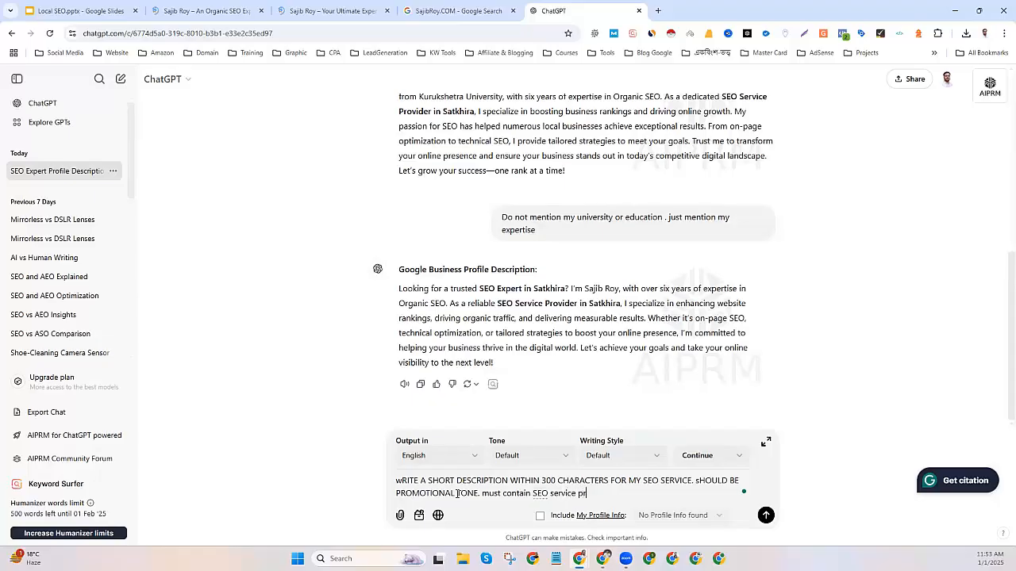
type("ovider in satkhira")
key("Return")
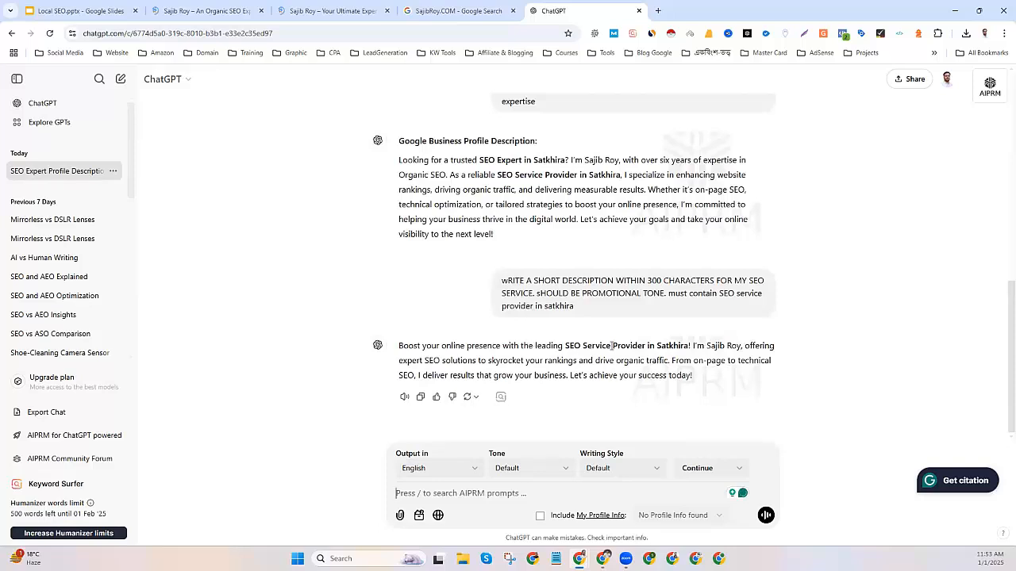
left_click_drag(692, 381, 401, 346)
key("ctrl+c")
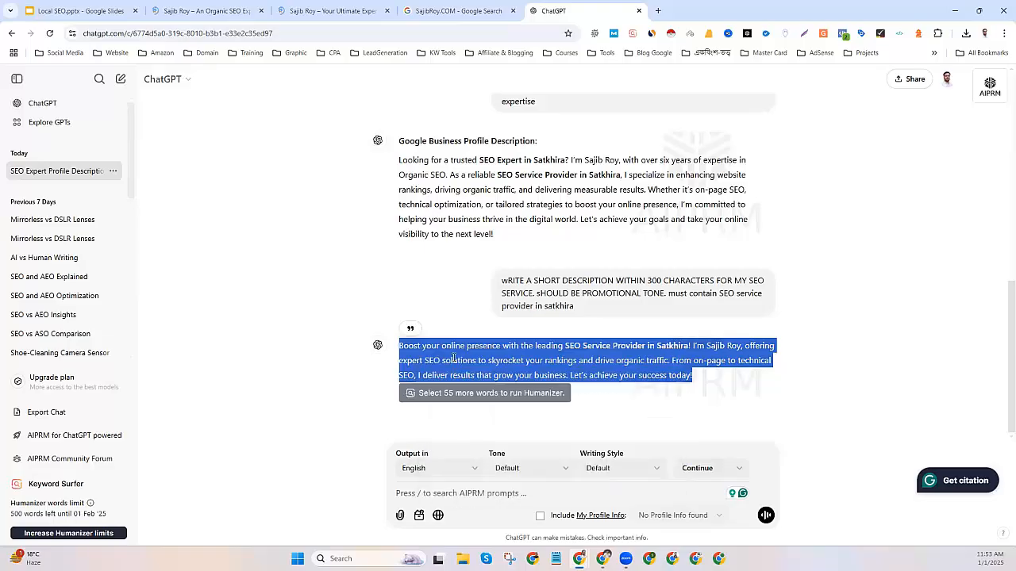
Paste the generated description into the SEO service, save it, close the services list and reload.
left_click(457, 10)
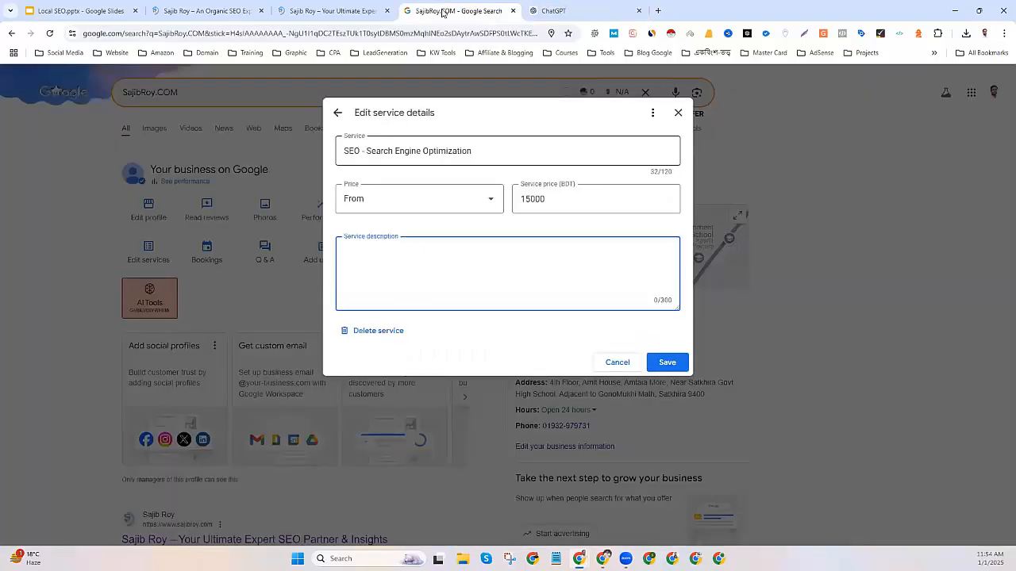
key("ctrl+v")
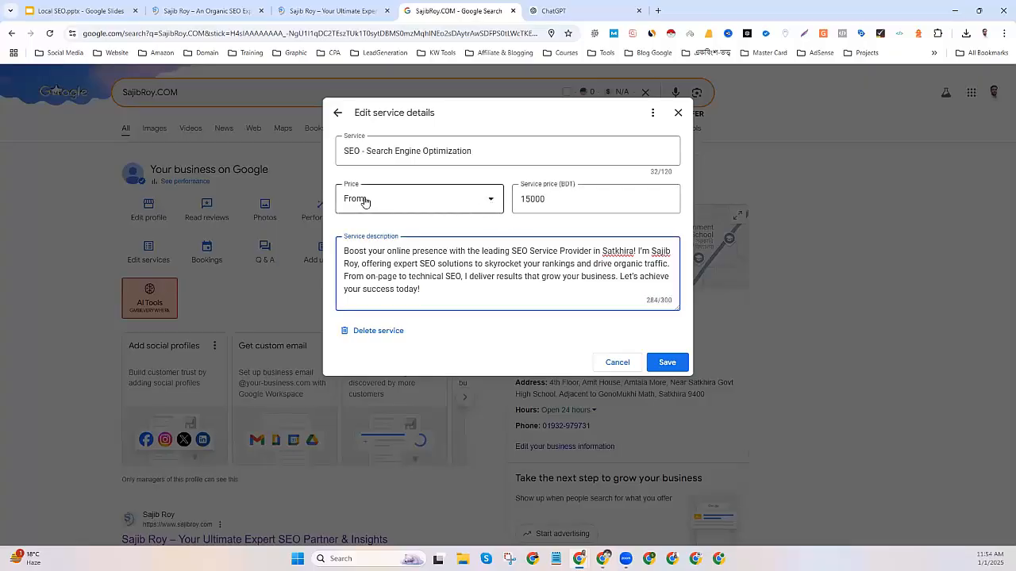
left_click(677, 361)
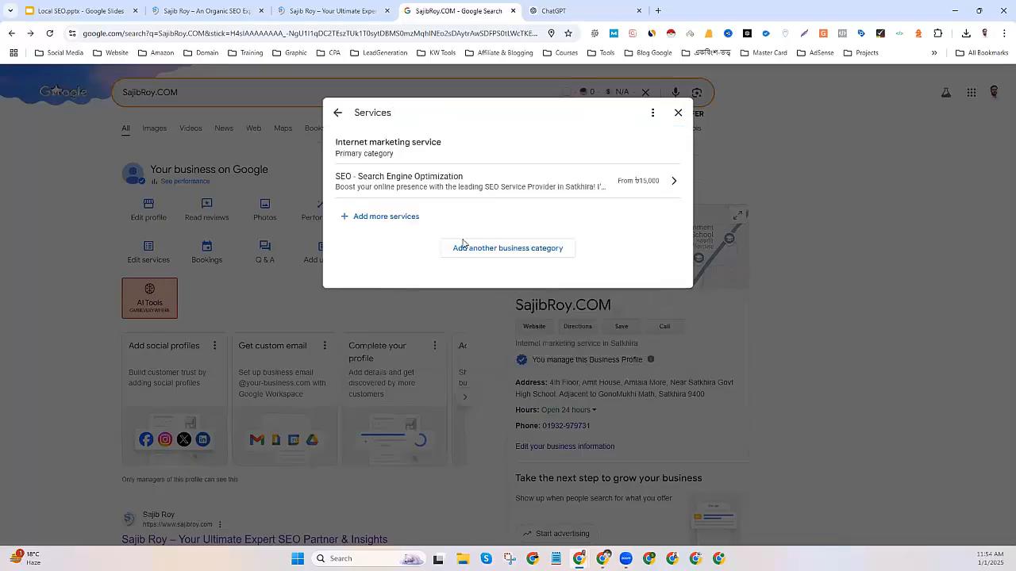
left_click(677, 114)
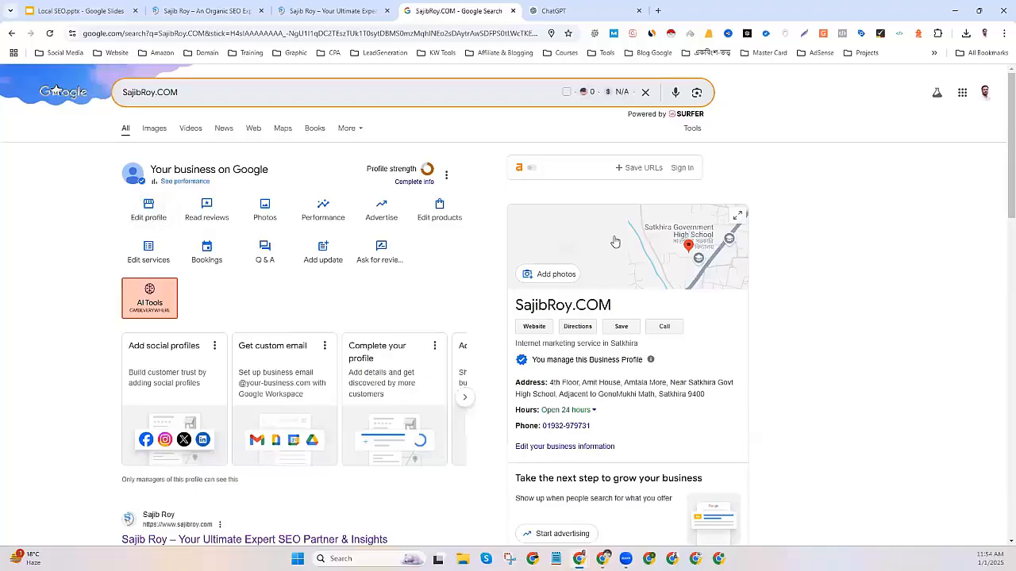
left_click(50, 34)
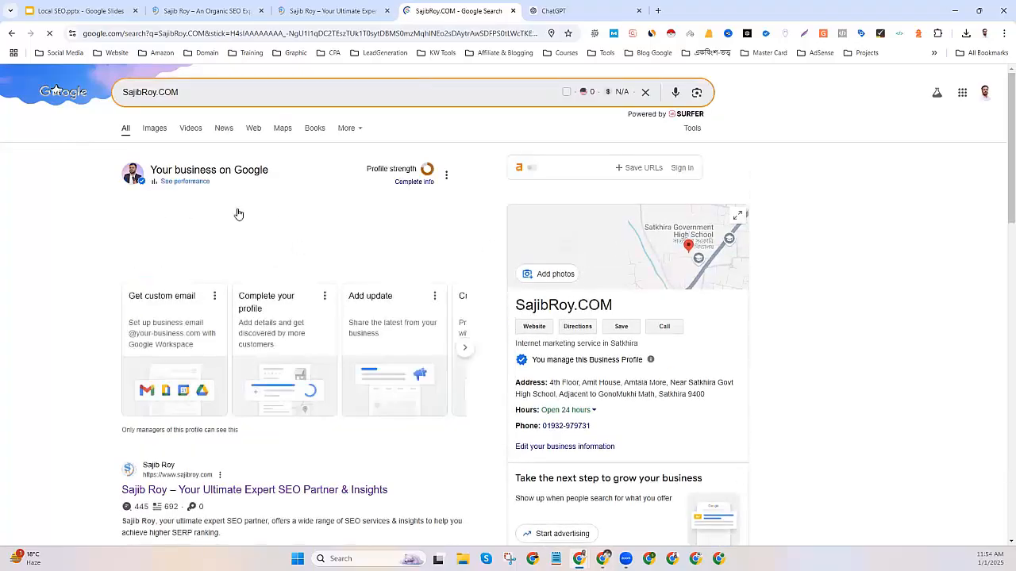
Delete the rejected SEO cover photo from the profile's photos.
left_click(263, 211)
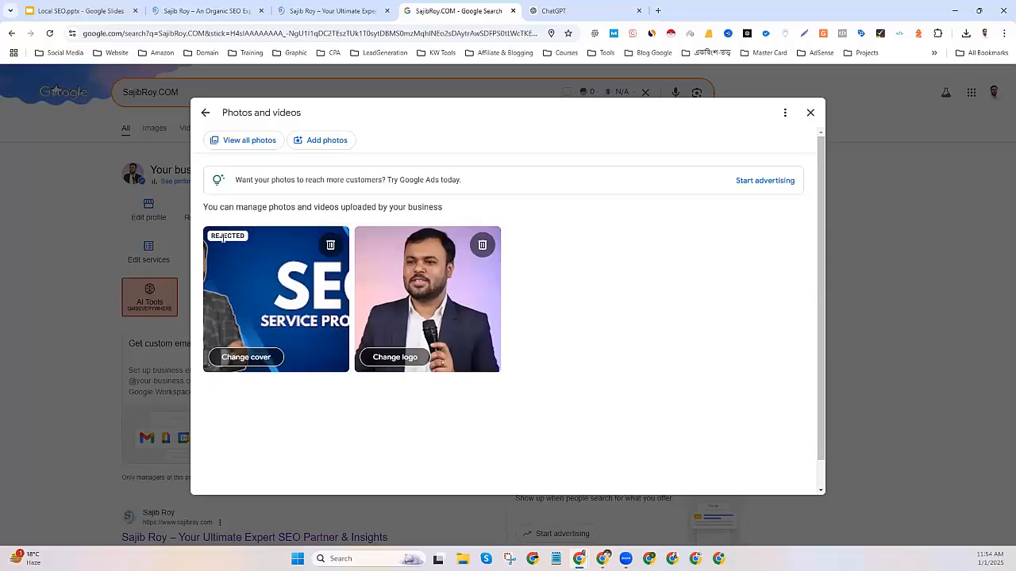
left_click(330, 246)
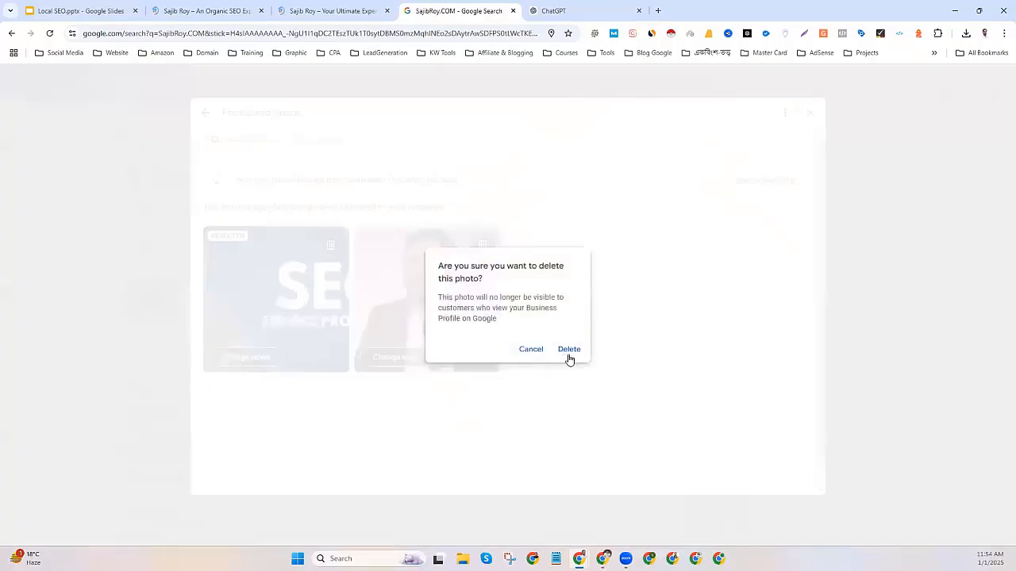
left_click(568, 350)
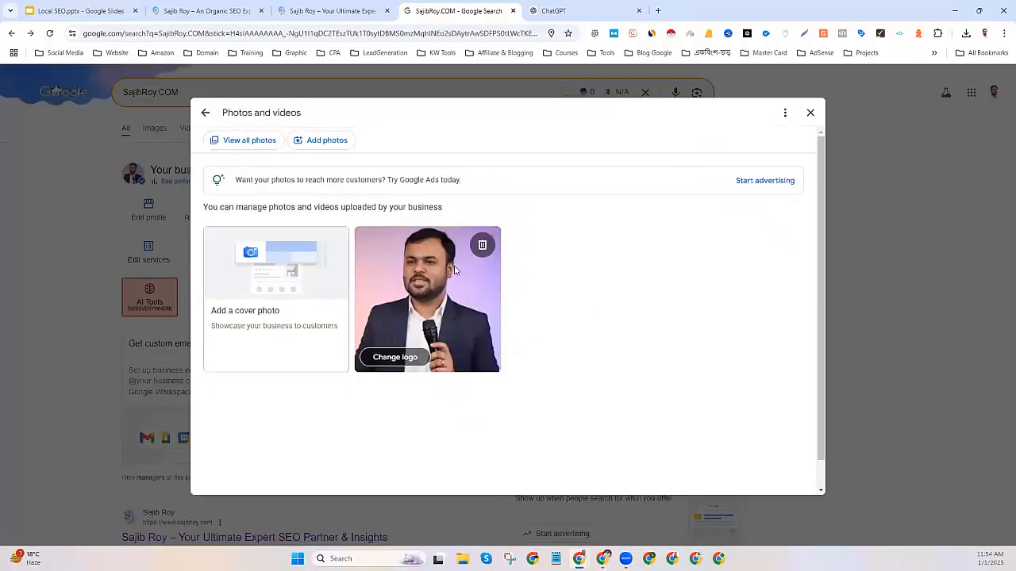
left_click(810, 113)
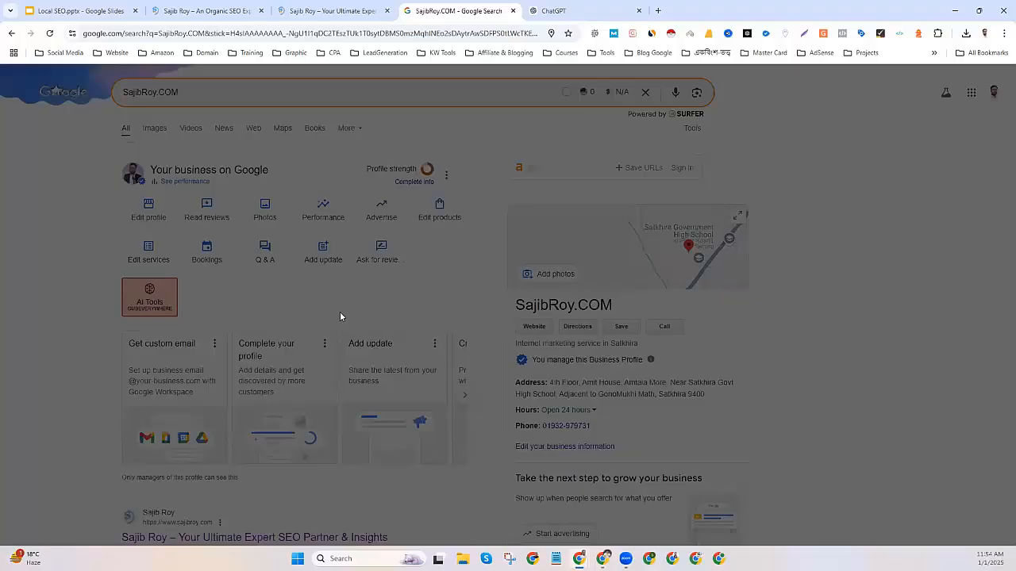
Start a new Add update post, then switch to the ChatGPT conversation.
left_click(327, 258)
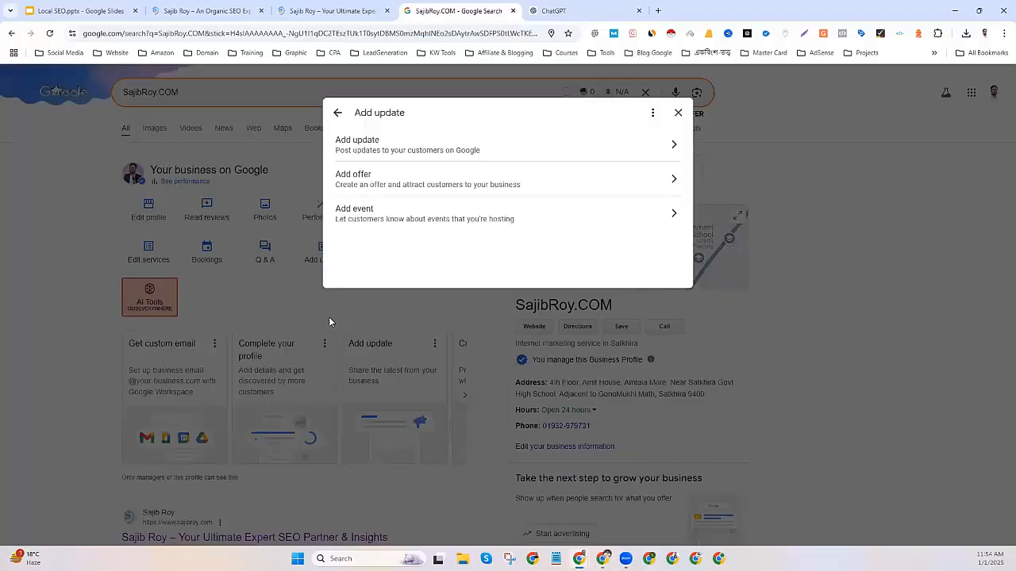
left_click(385, 139)
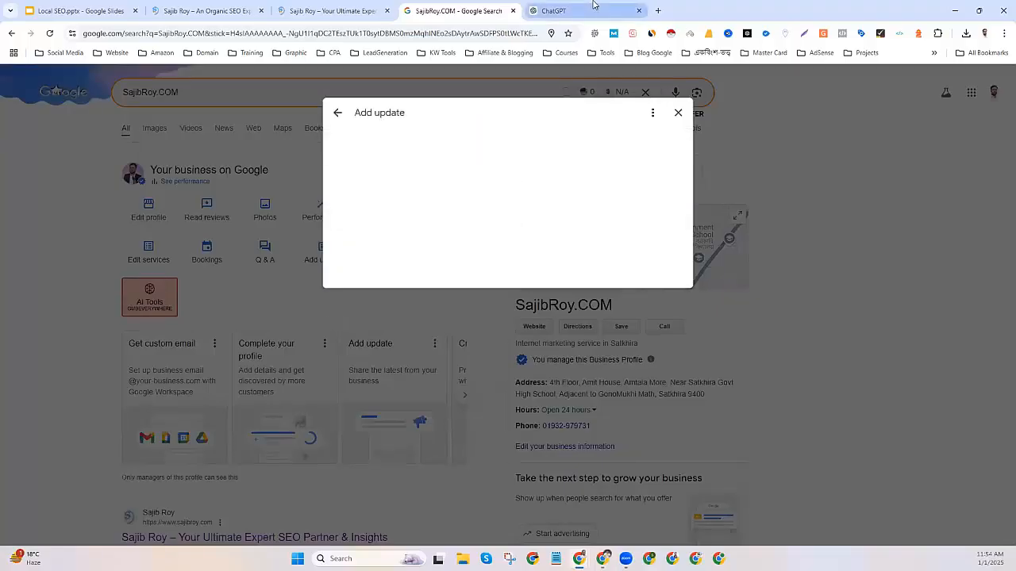
left_click(593, 9)
left_click(458, 480)
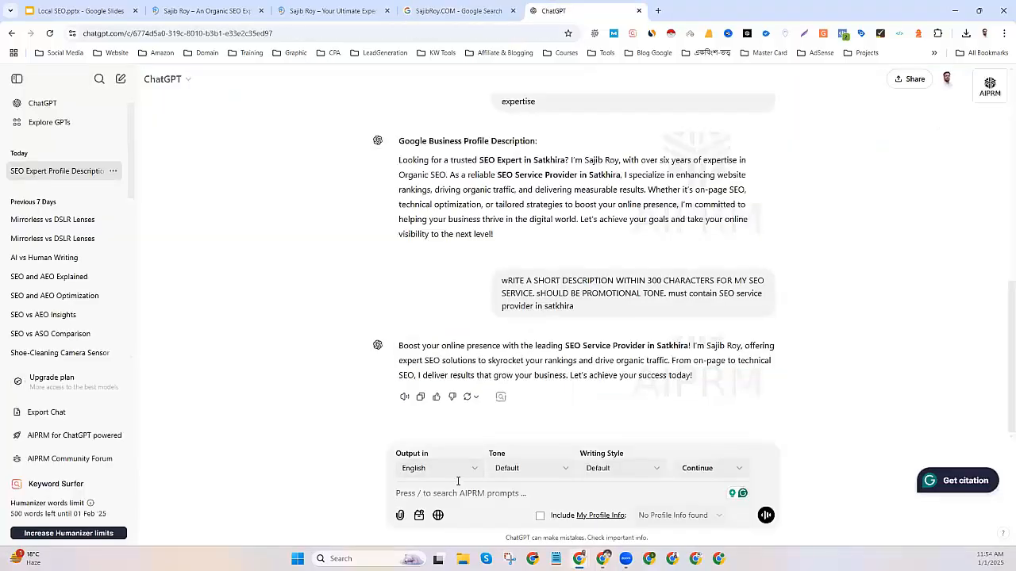
Ask ChatGPT for a welcome post under 1500 characters containing both Satkhira keyword phrases.
type("write my first web")
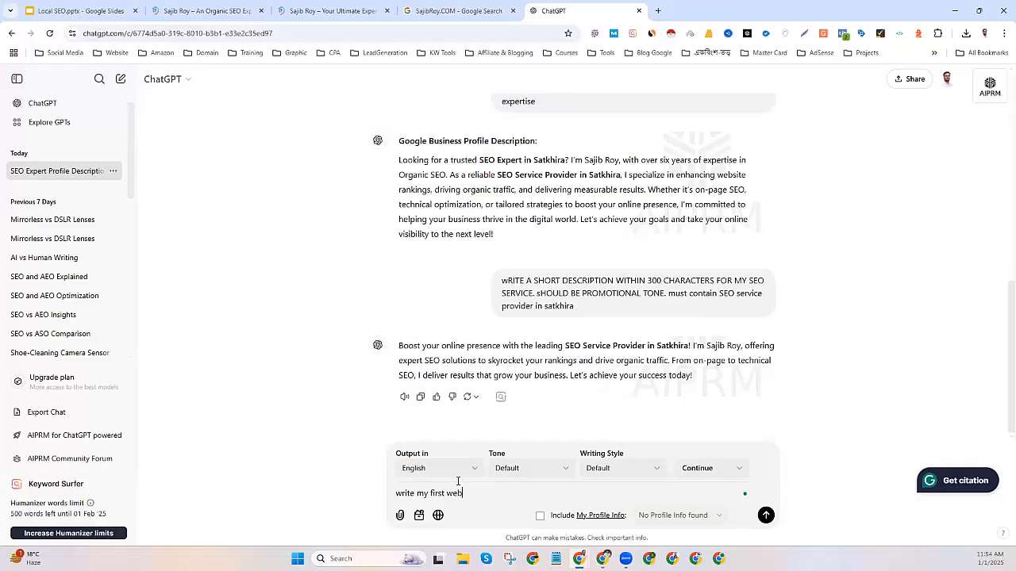
type("come post. write within 1500 characters. must contai")
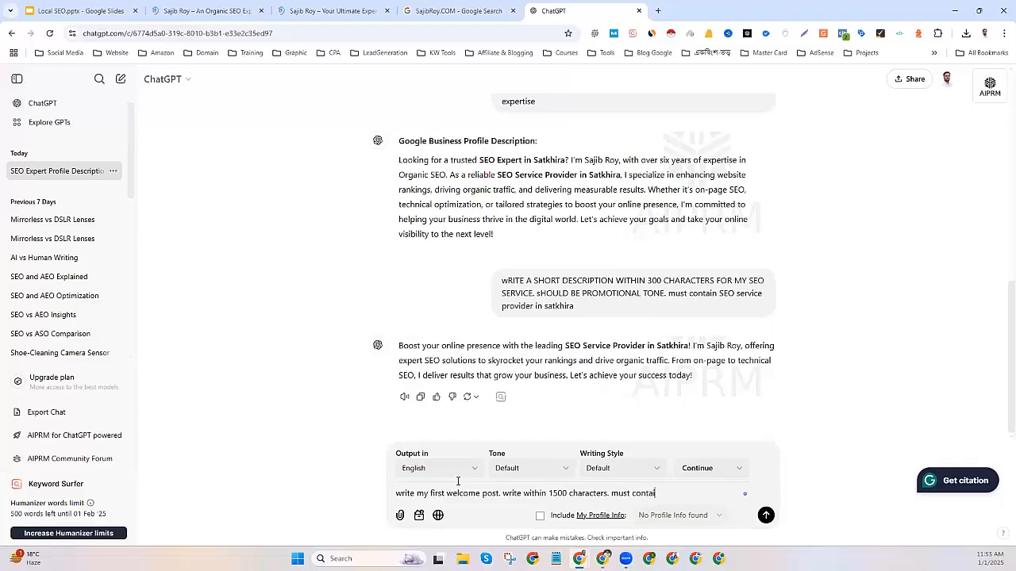
type("n  my keywords")
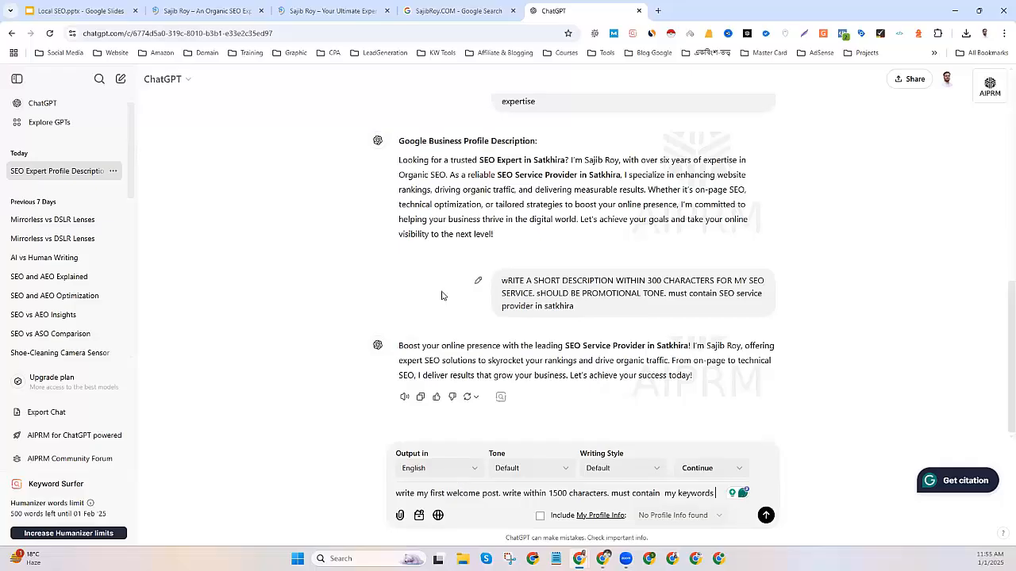
scroll(522, 246, "up", 1)
scroll(520, 230, "up", 5)
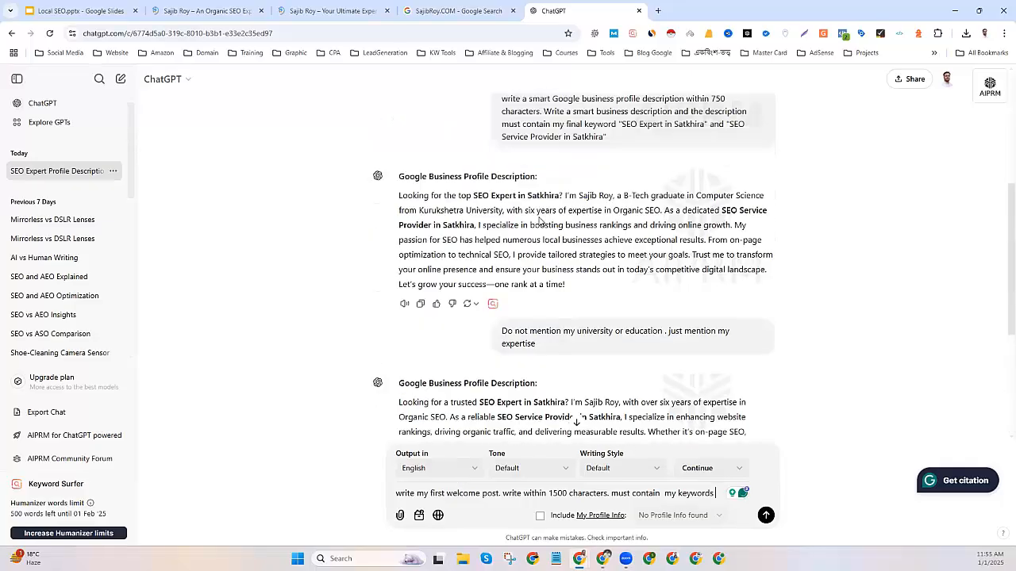
scroll(651, 331, "down", 1)
scroll(627, 269, "up", 2)
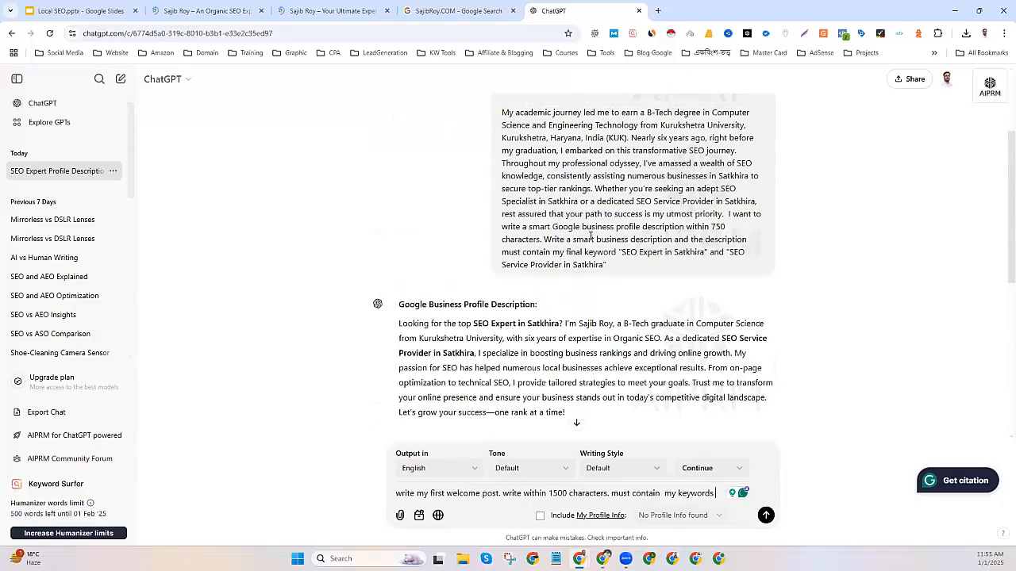
left_click_drag(619, 251, 647, 265)
right_click(649, 259)
left_click(680, 268)
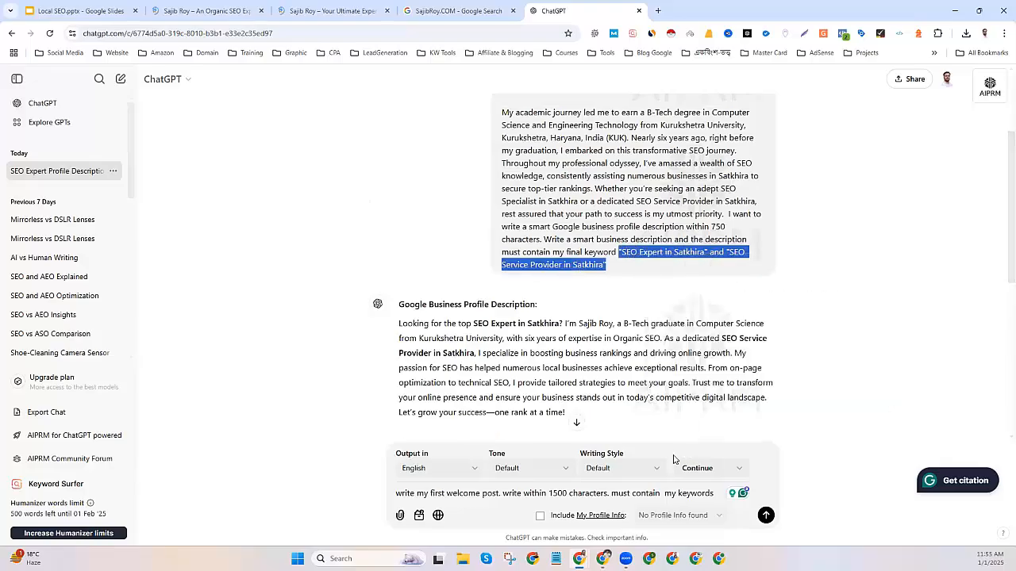
left_click(726, 500)
key("ctrl+v")
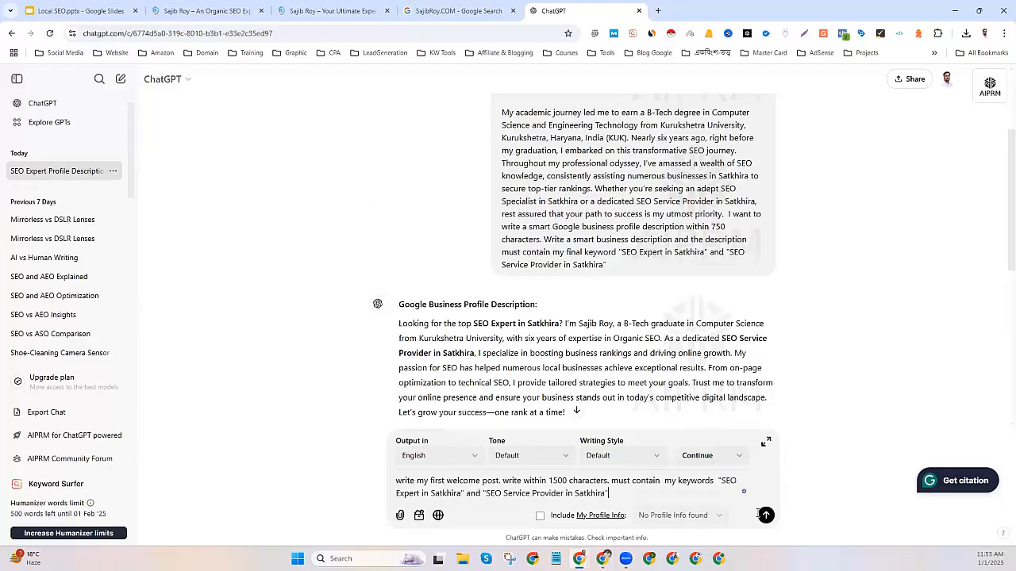
key("Return")
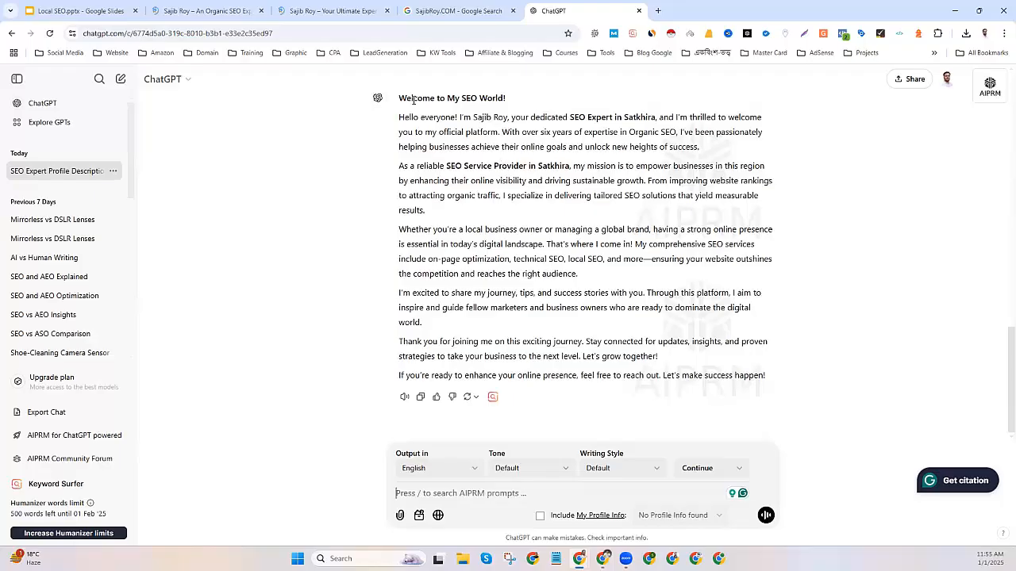
Ask ChatGPT to add bullet points listing the services to the welcome post.
left_click(494, 494)
type("If po")
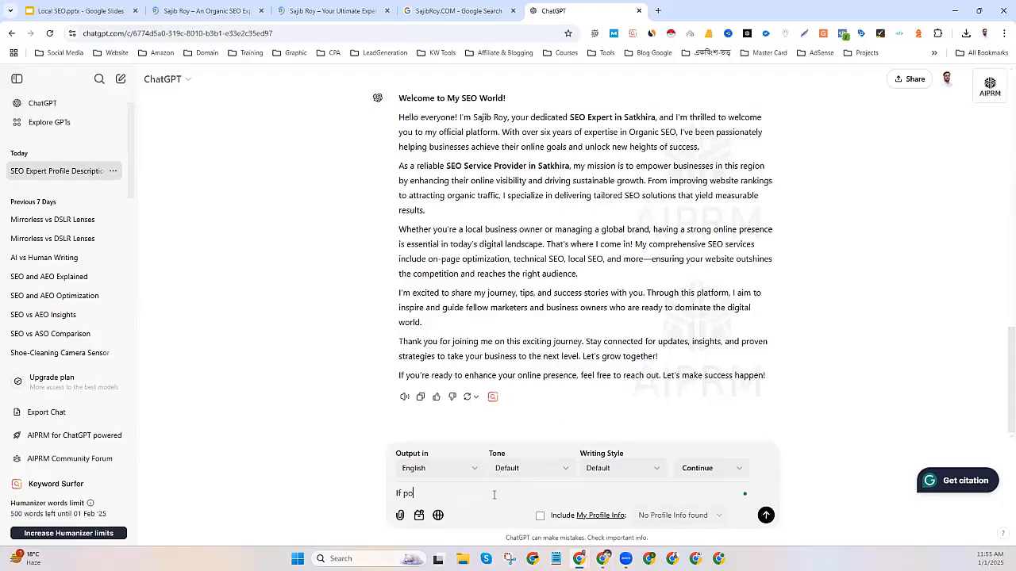
type("ssible add some bullet ponts")
key("Return")
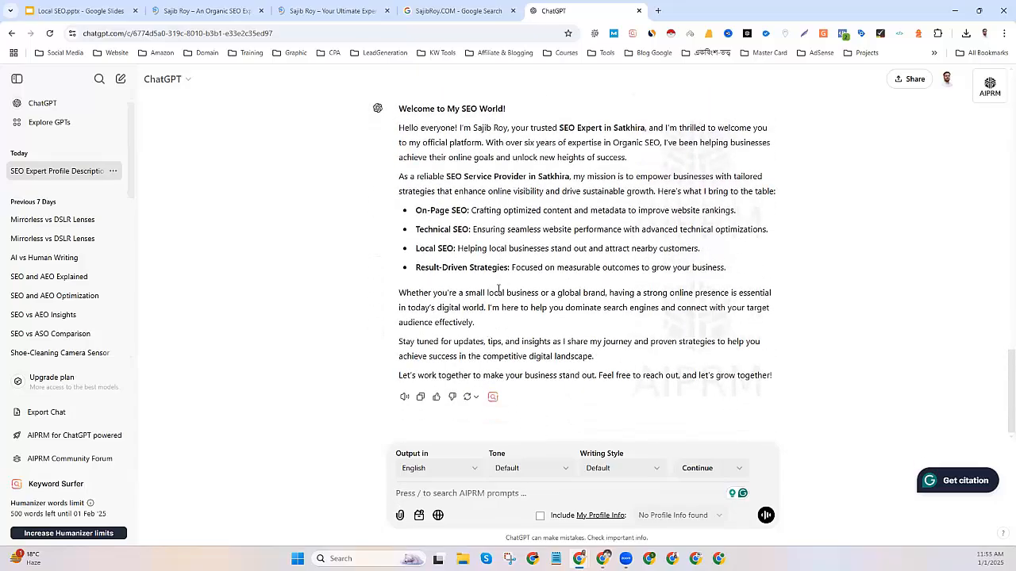
Copy the revised welcome post with its four service bullets.
left_click_drag(399, 109, 814, 382)
right_click(468, 192)
left_click(487, 203)
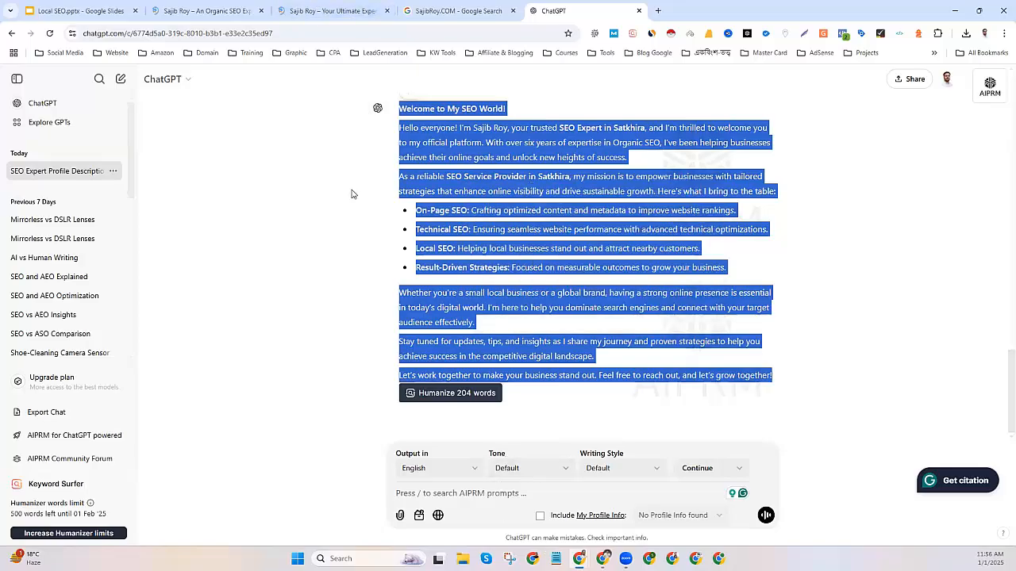
Paste the bulleted welcome post into Notepad, move it aside, and begin a new ChatGPT prompt.
key("ctrl+v")
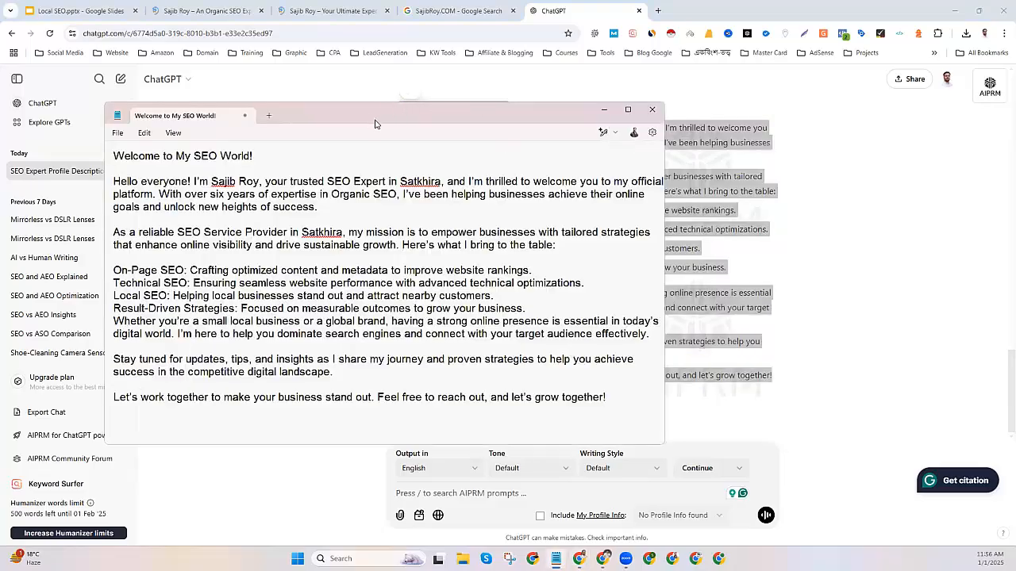
left_click_drag(375, 123, 815, 141)
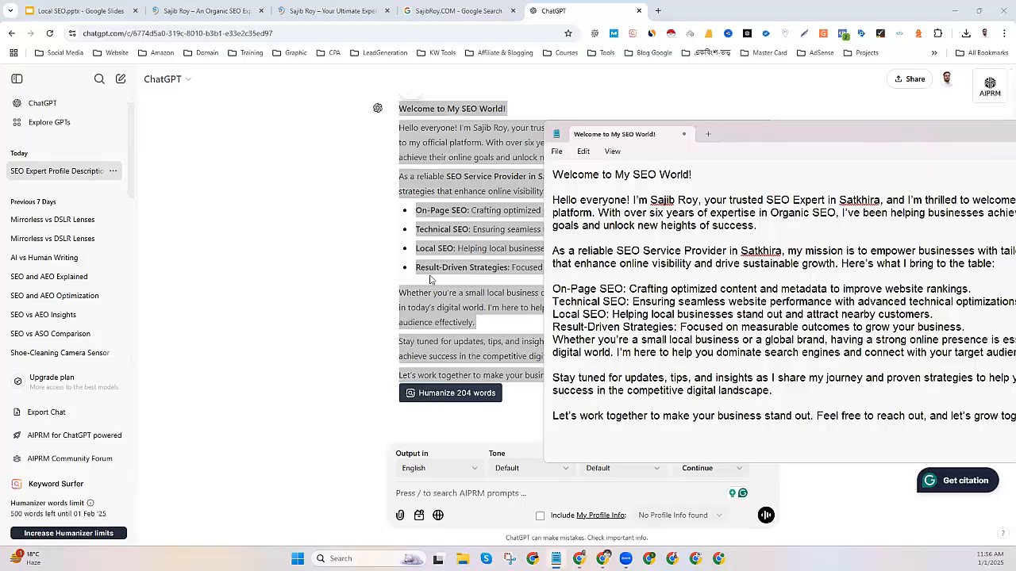
left_click(397, 489)
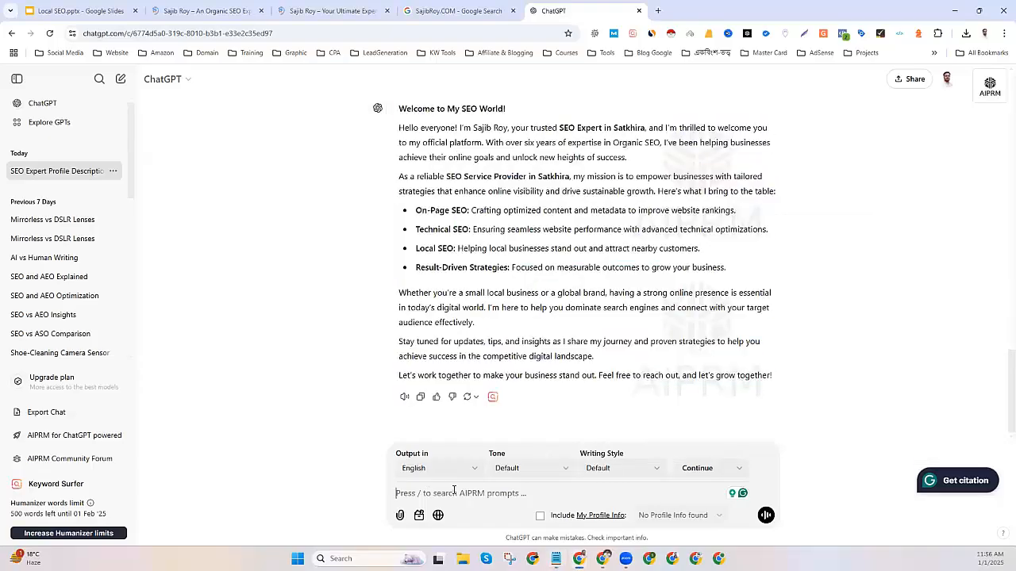
type("on page, techn")
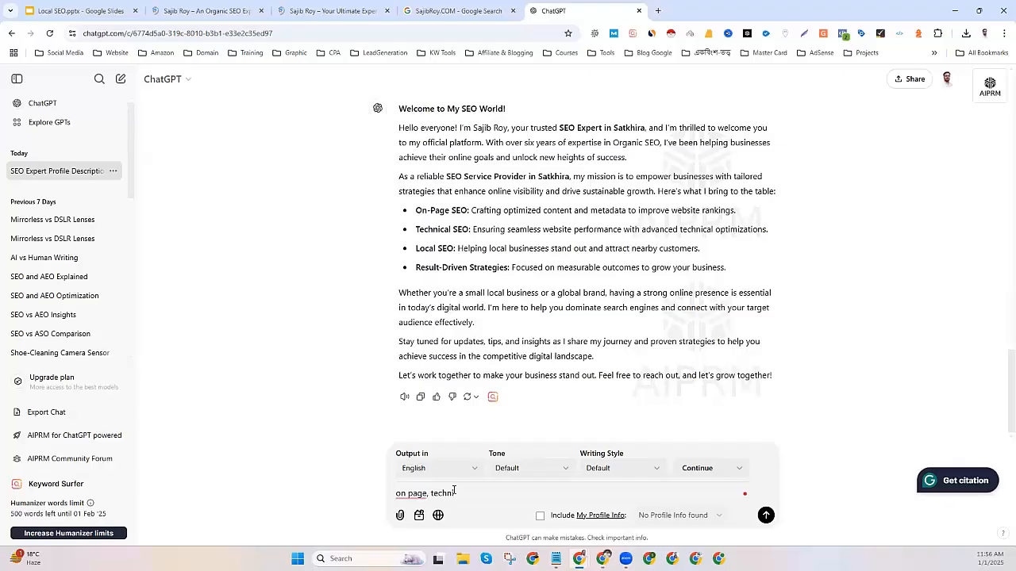
Ask ChatGPT to include Off-Page SEO in the bullets, dismissing the AIPRM upgrade popup.
key("BackSpace")
key("BackSpace")
key("BackSpace")
key("BackSpace")
key("BackSpace")
key("BackSpace")
key("BackSpace")
key("BackSpace")
key("BackSpace")
key("BackSpace")
key("BackSpace")
key("BackSpace")
key("BackSpace")
key("BackSpace")
type("contain off pag")
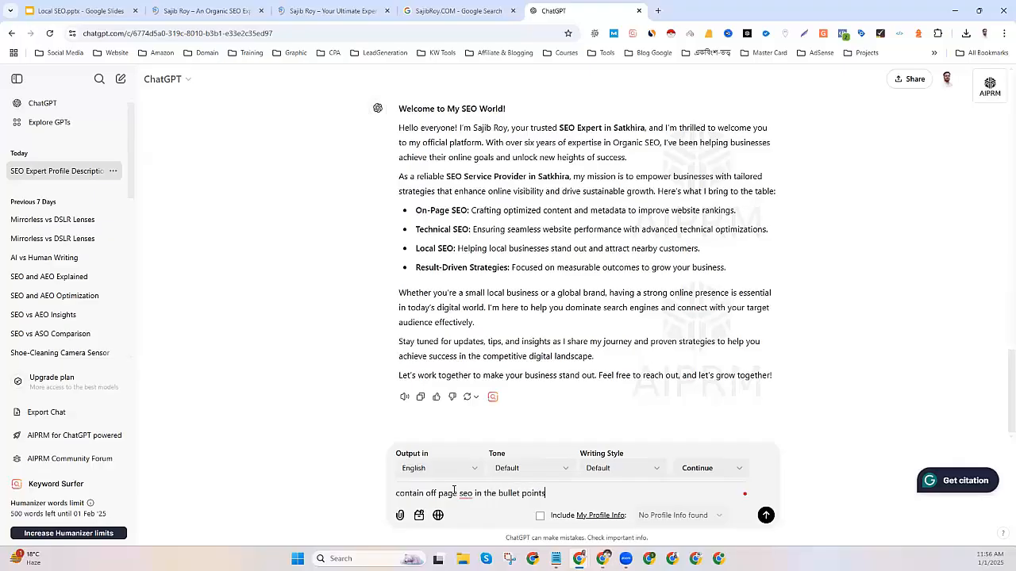
key("Return")
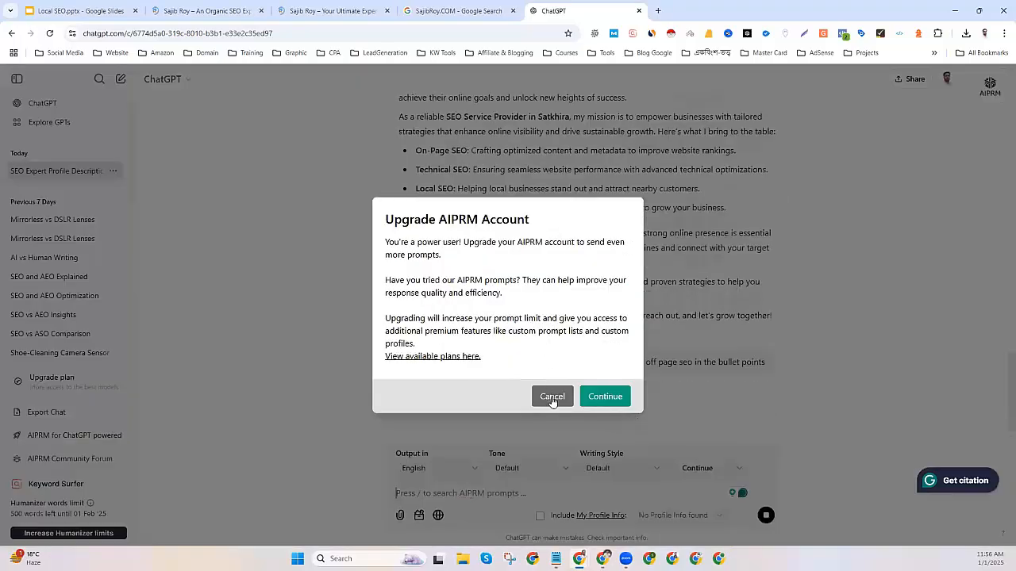
left_click(550, 398)
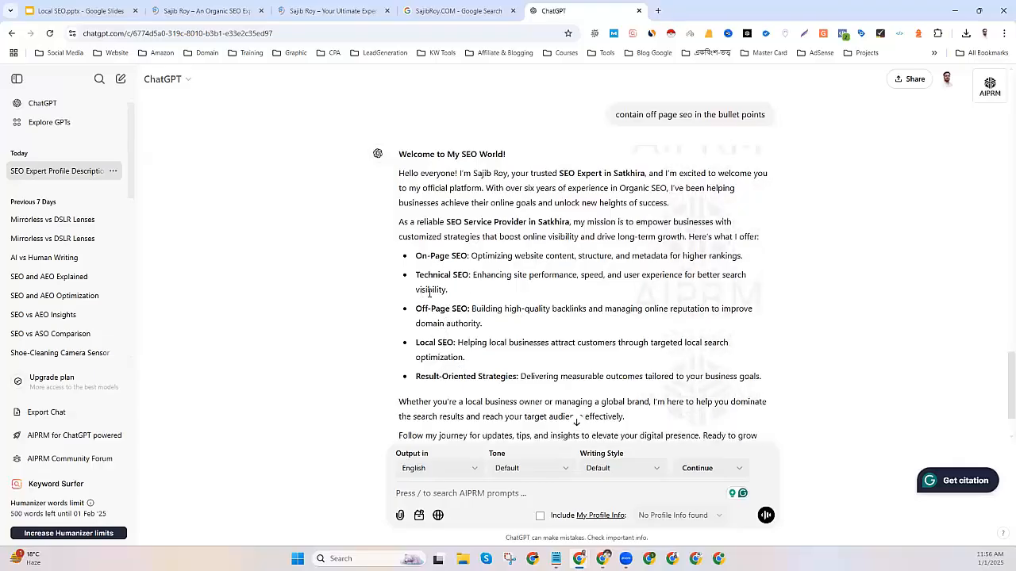
scroll(435, 340, "up", 4)
scroll(431, 250, "down", 5)
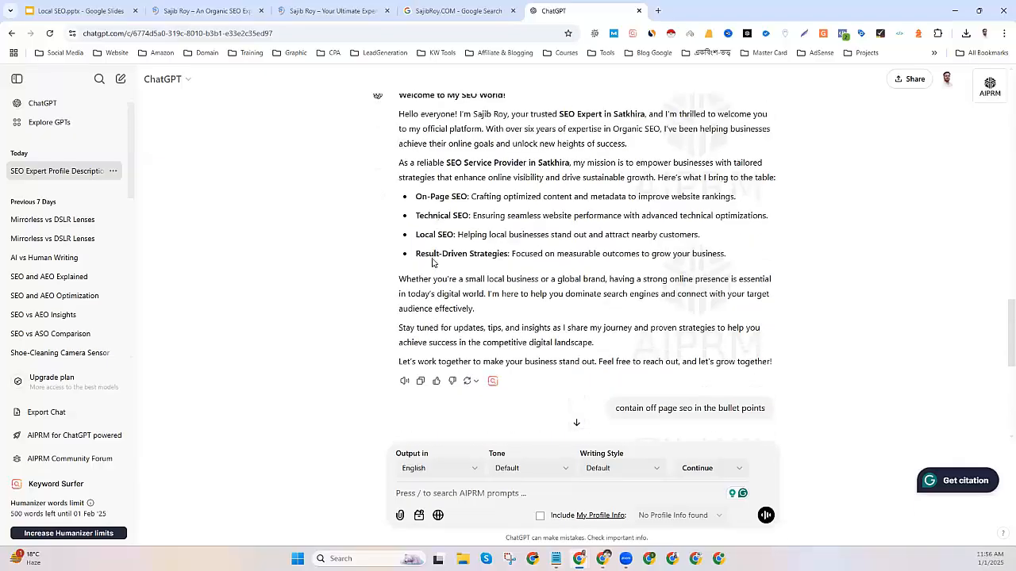
scroll(419, 163, "up", 1)
Copy ChatGPT's latest welcome post and replace all the Notepad text with it.
left_click_drag(401, 135, 688, 378)
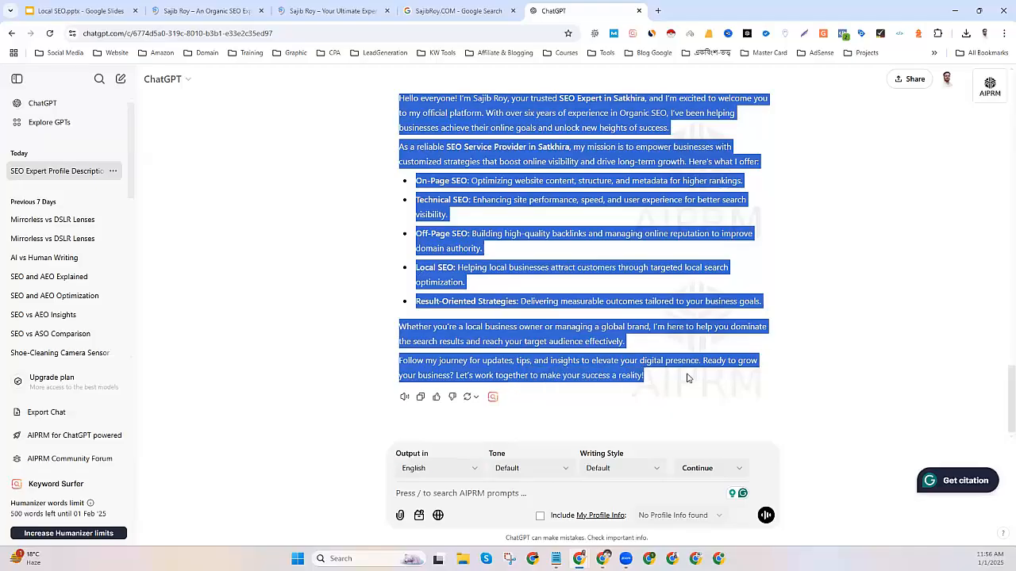
right_click(561, 359)
left_click(591, 371)
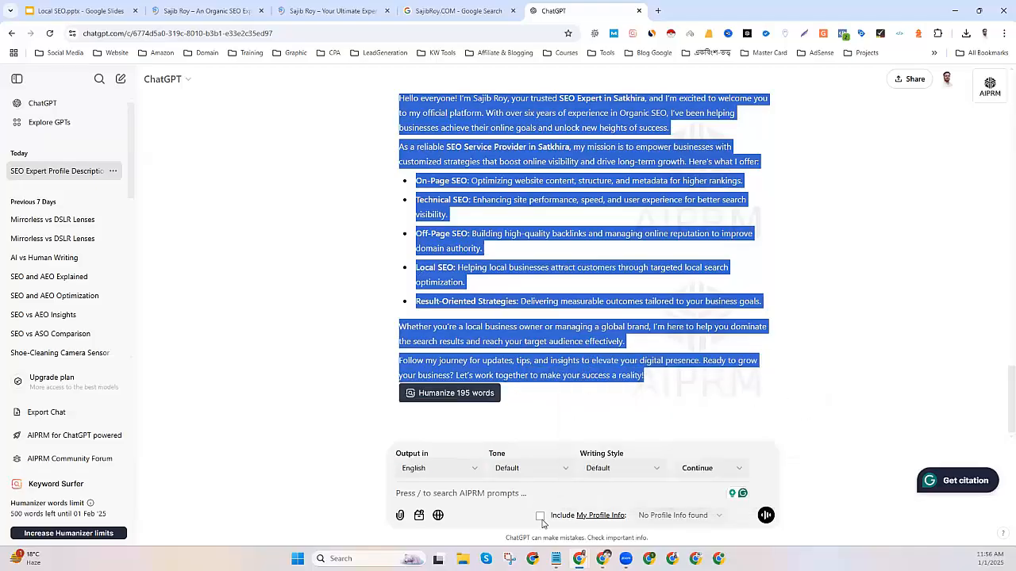
key("alt+Tab")
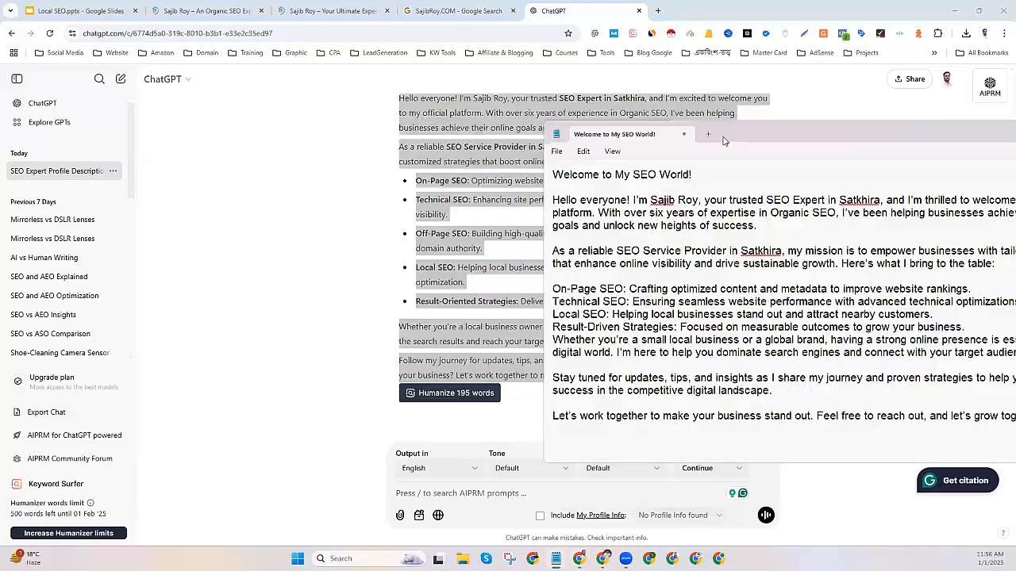
key("ctrl+a")
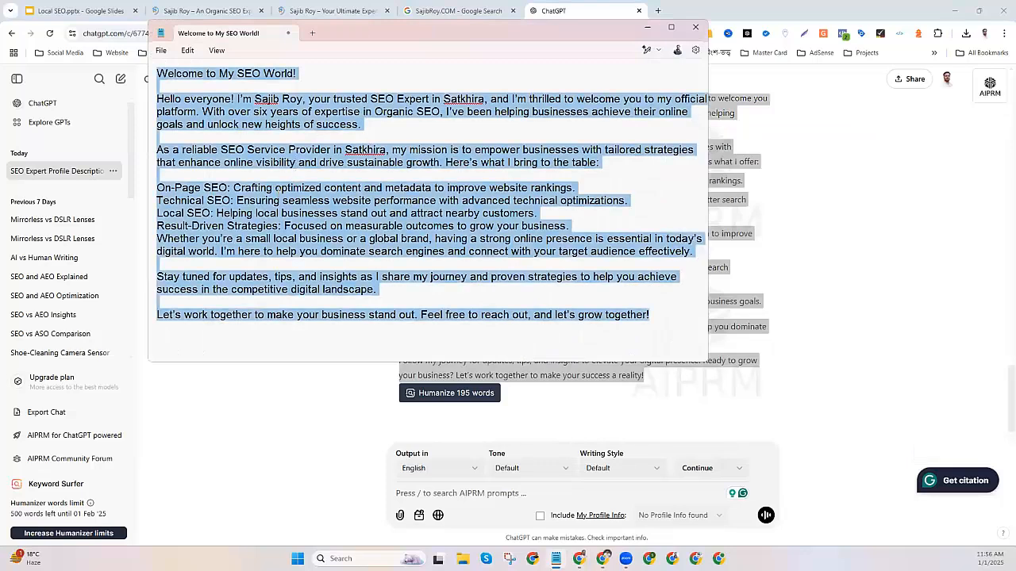
key("ctrl+v")
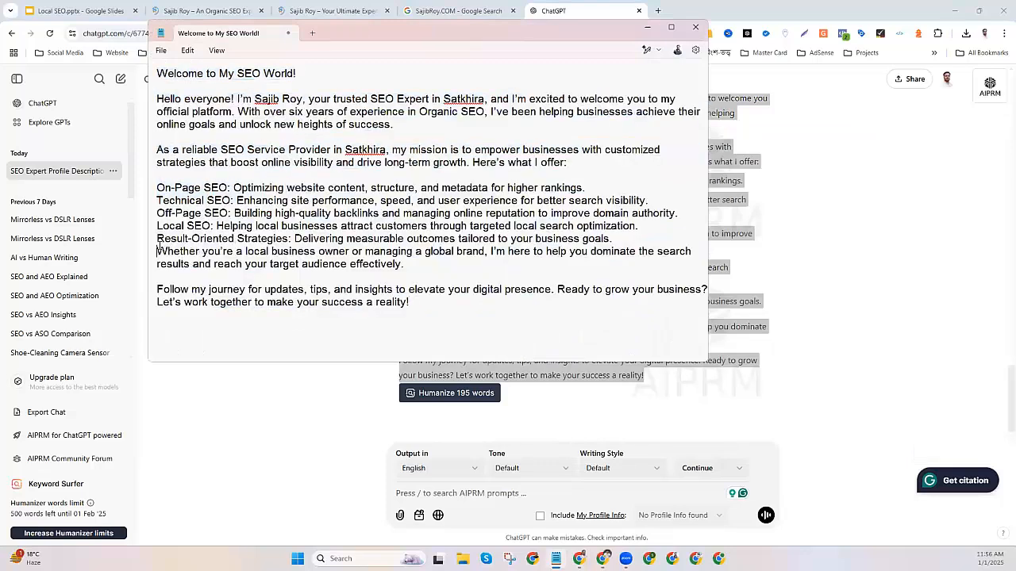
key("Return")
Delete the descriptions after On-Page, Technical, Off-Page, Local SEO and Result-Oriented Strategies.
left_click_drag(229, 187, 587, 187)
key("BackSpace")
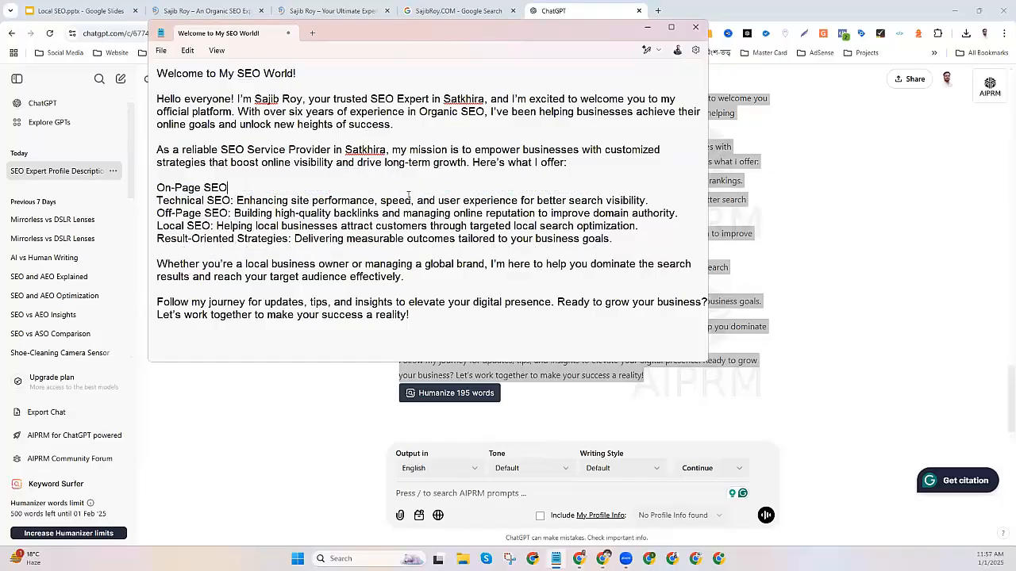
left_click_drag(231, 200, 648, 200)
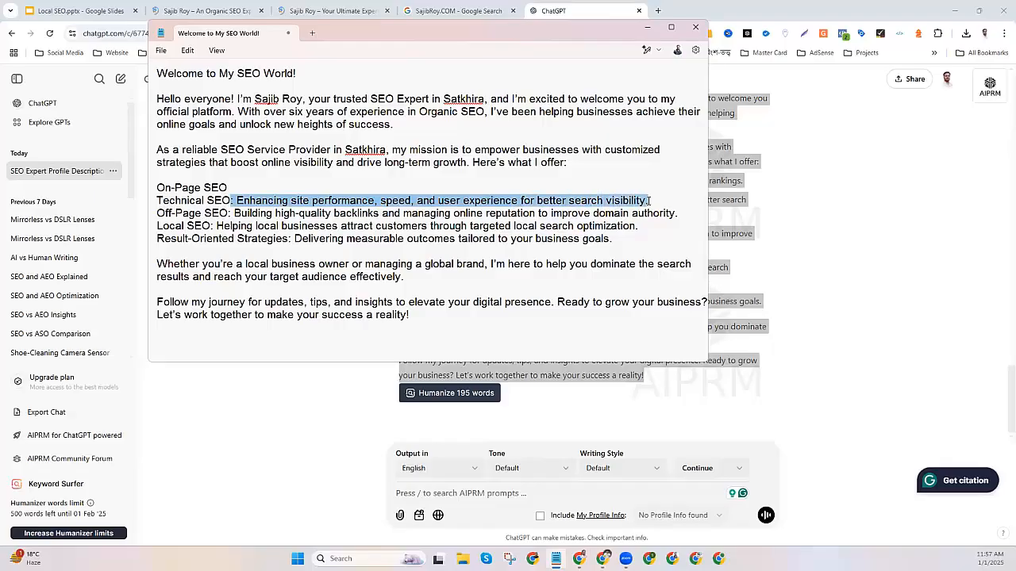
key("BackSpace")
left_click_drag(227, 214, 676, 213)
key("BackSpace")
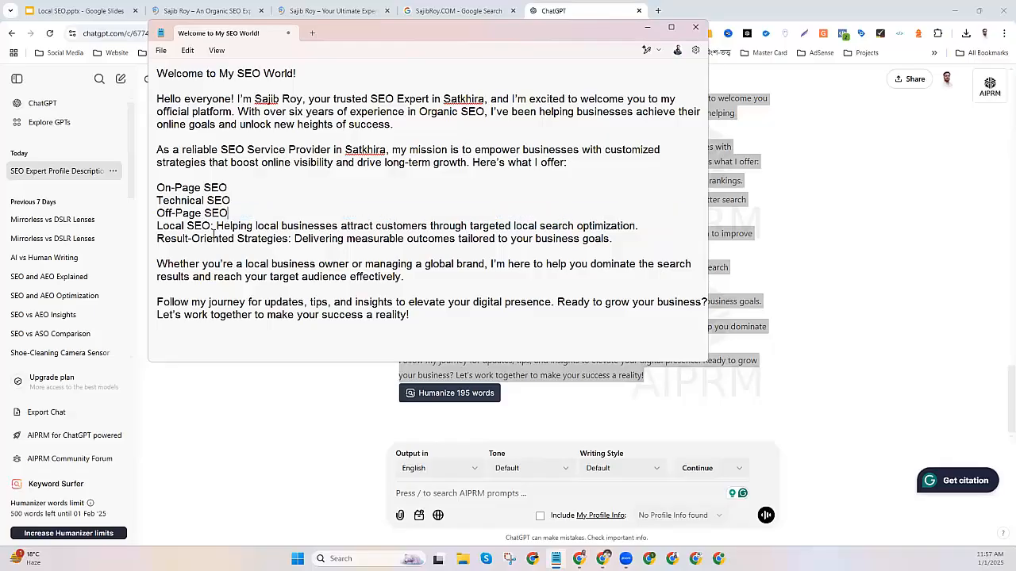
left_click_drag(211, 226, 642, 226)
key("BackSpace")
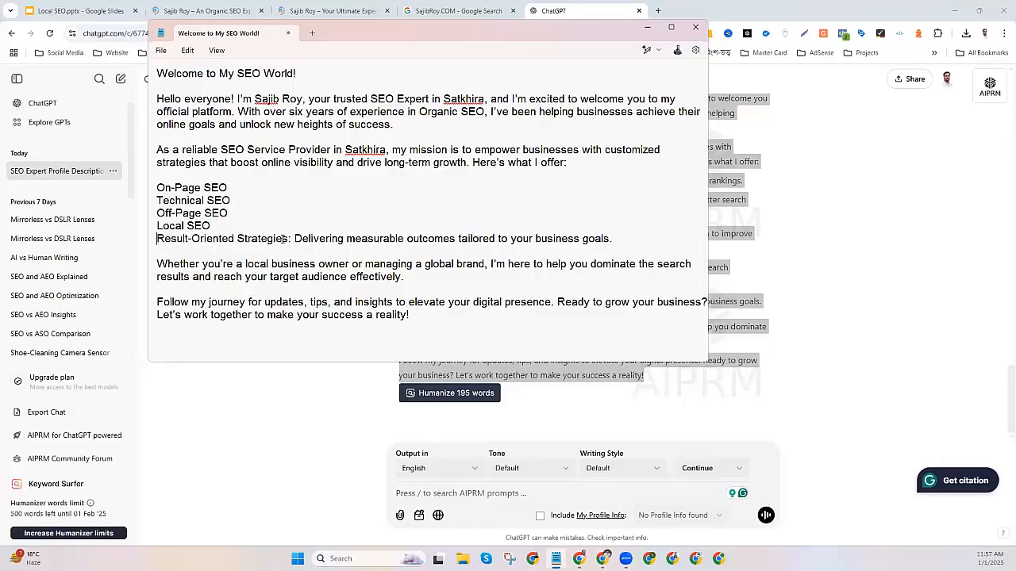
left_click_drag(294, 238, 657, 236)
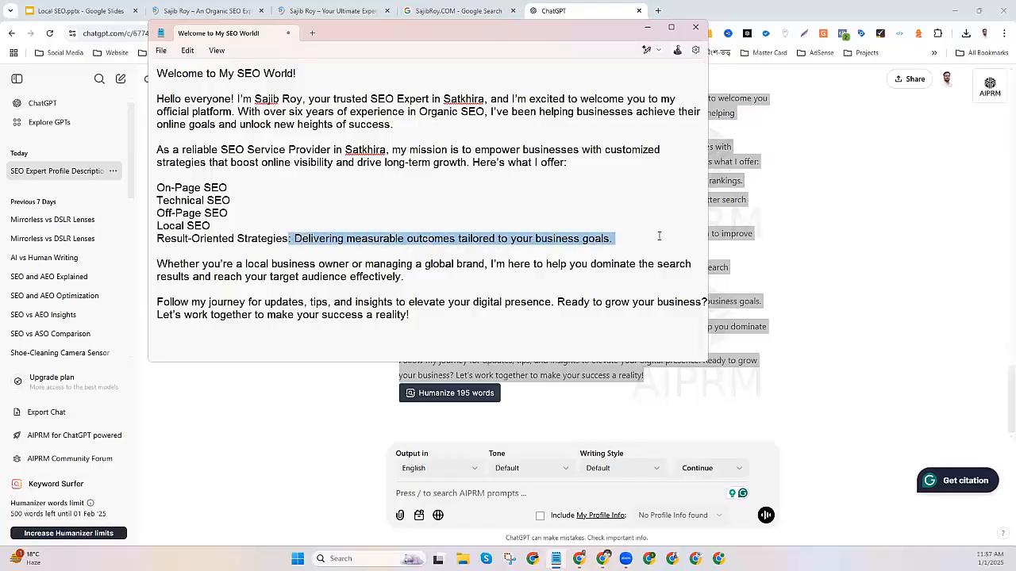
key("BackSpace")
key("Return")
left_click(587, 7)
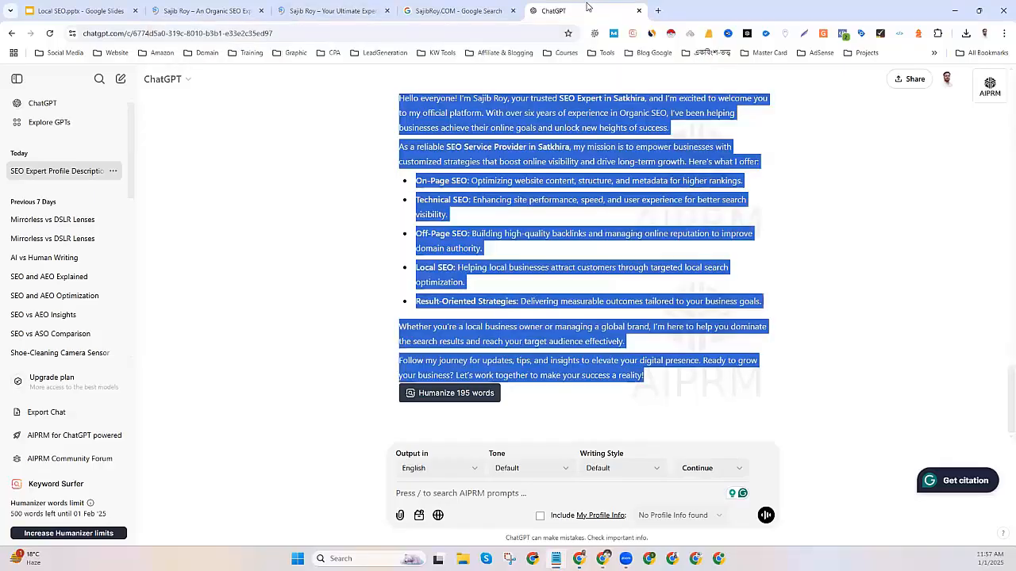
Open getemoji.com in a new tab and scroll down toward the Non-Emoji Symbols.
left_click(658, 10)
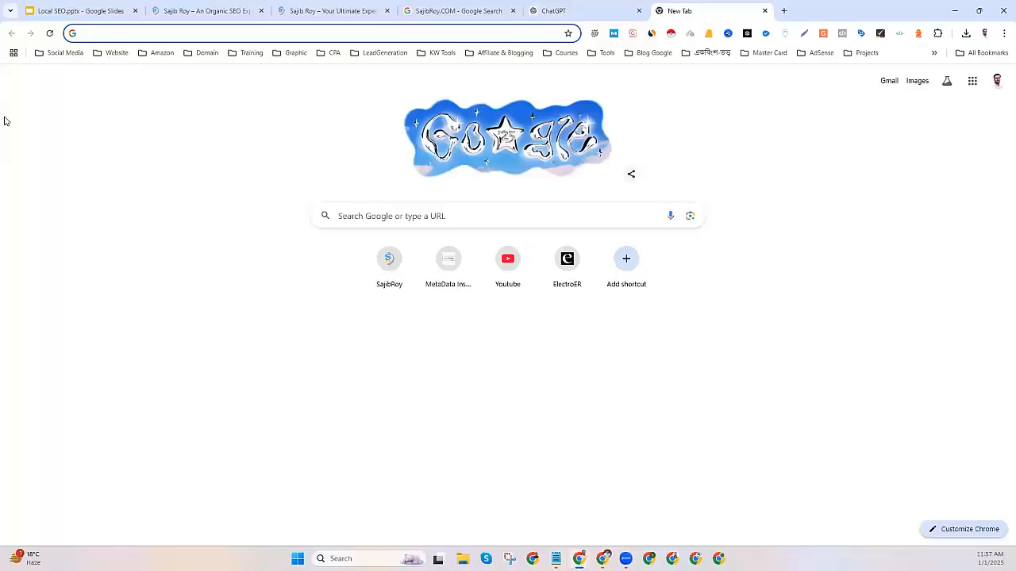
type("get")
key("Return")
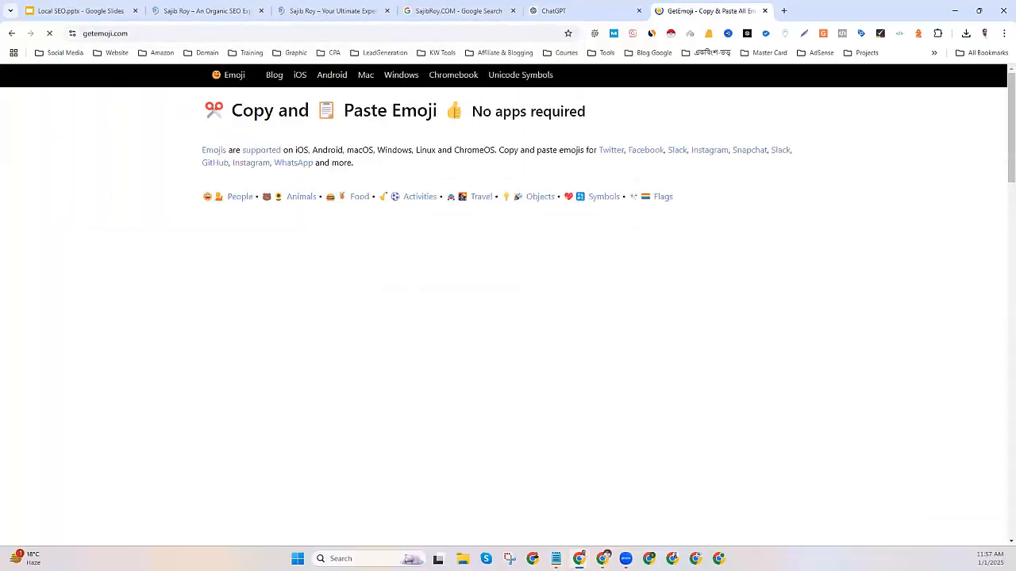
scroll(182, 290, "down", 5)
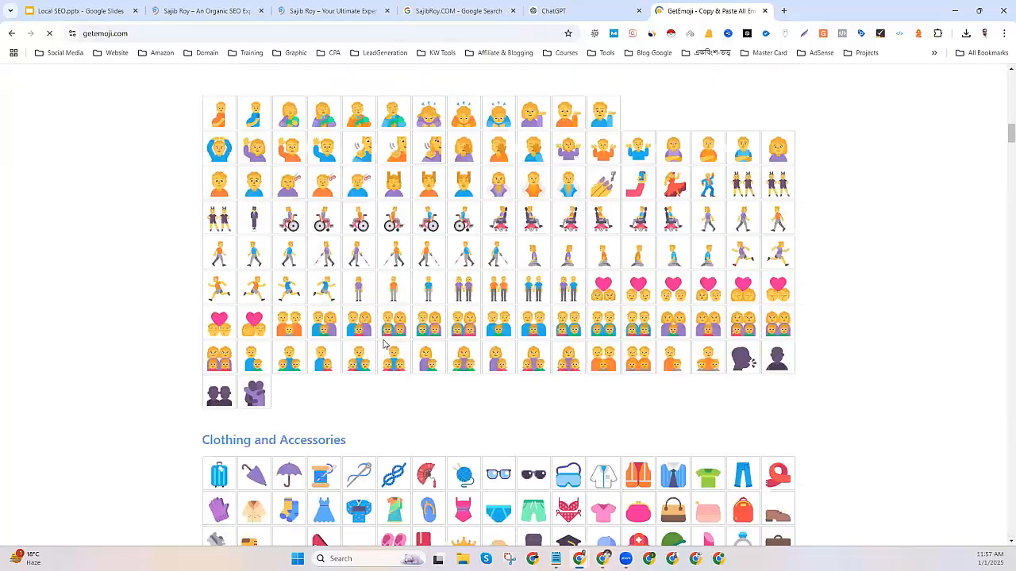
scroll(387, 350, "down", 10)
scroll(389, 348, "down", 12)
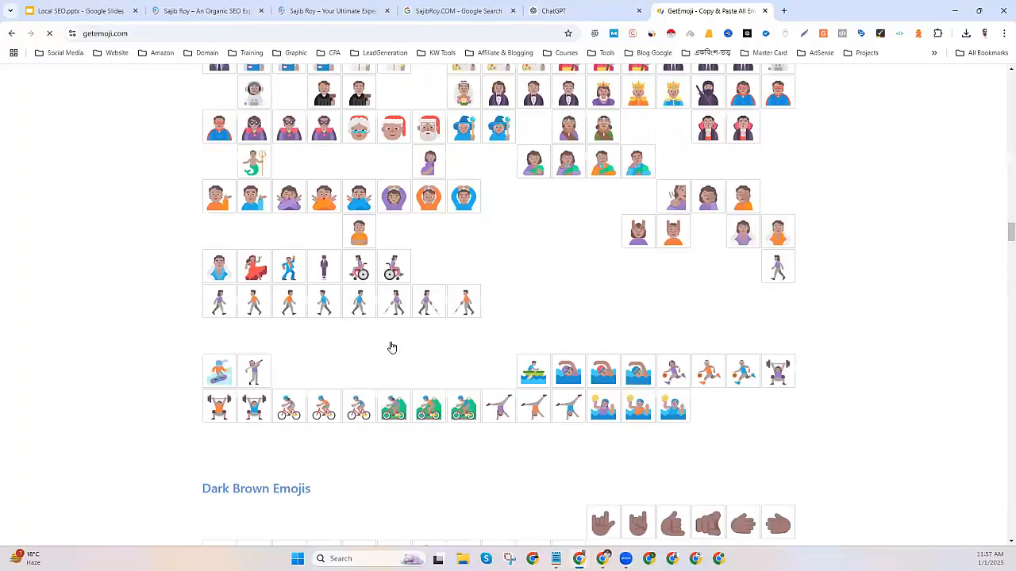
scroll(391, 350, "down", 10)
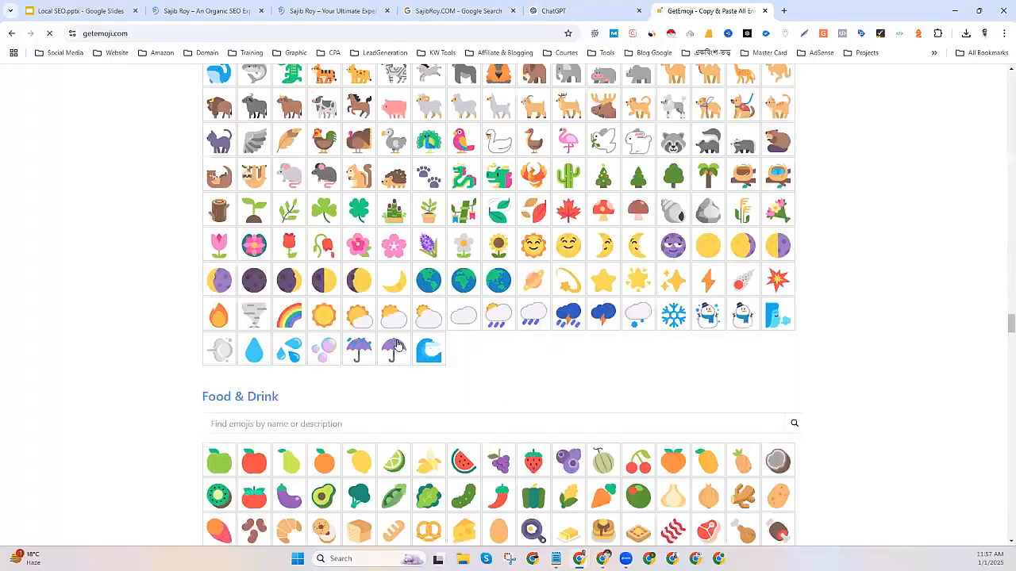
scroll(396, 347, "down", 20)
scroll(577, 348, "down", 10)
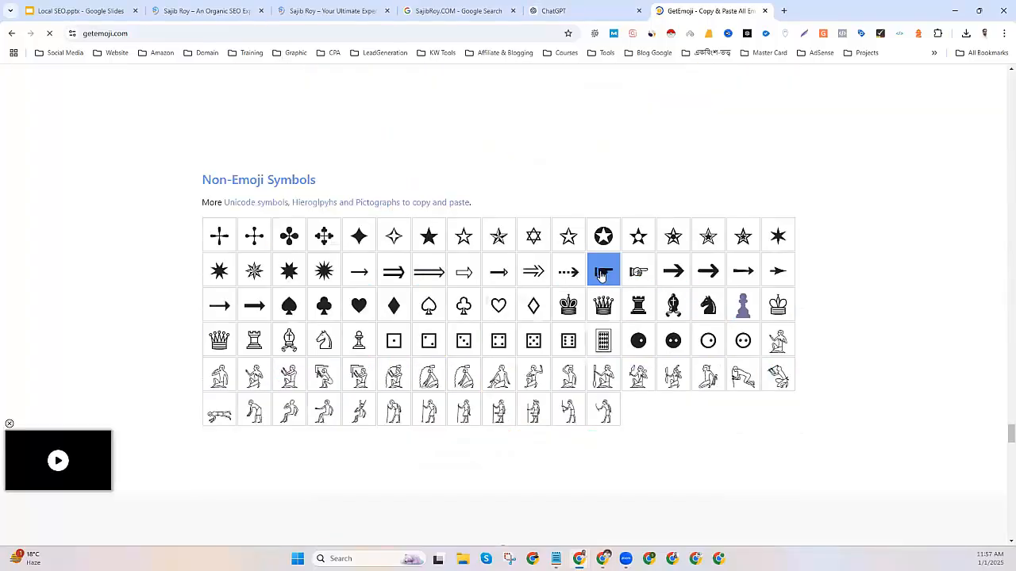
Paste the pointing-hand symbol at the start of each service line in Notepad.
key("alt+Tab")
type("☛")
type("☛")
left_click(158, 217)
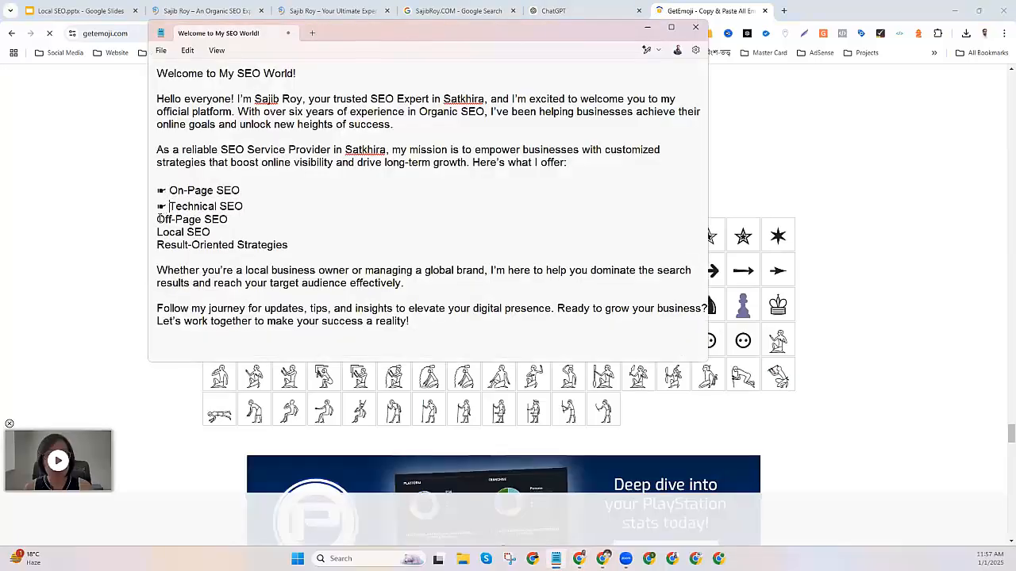
type("☛")
left_click(158, 235)
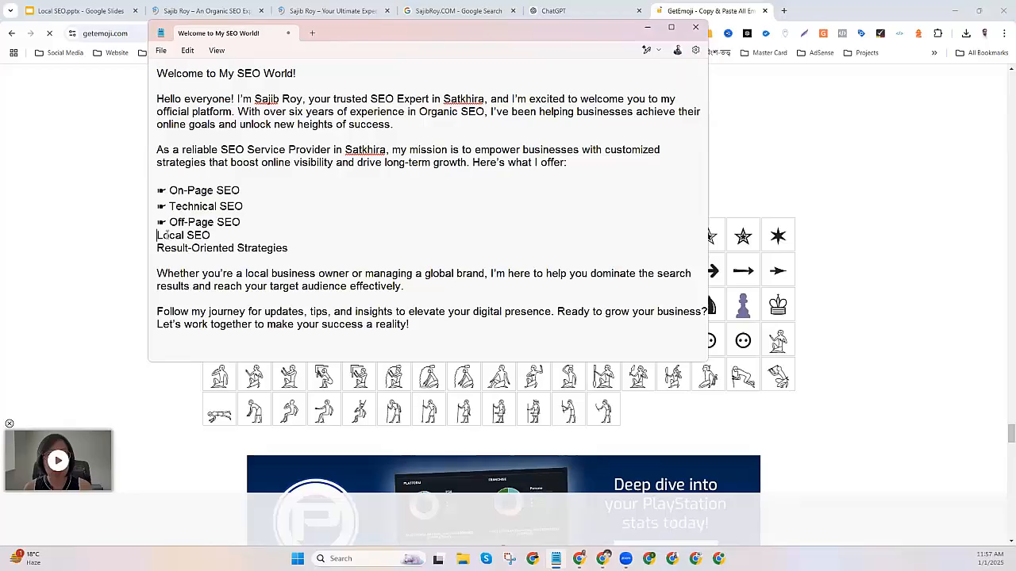
type("☛")
left_click(160, 249)
type("☛")
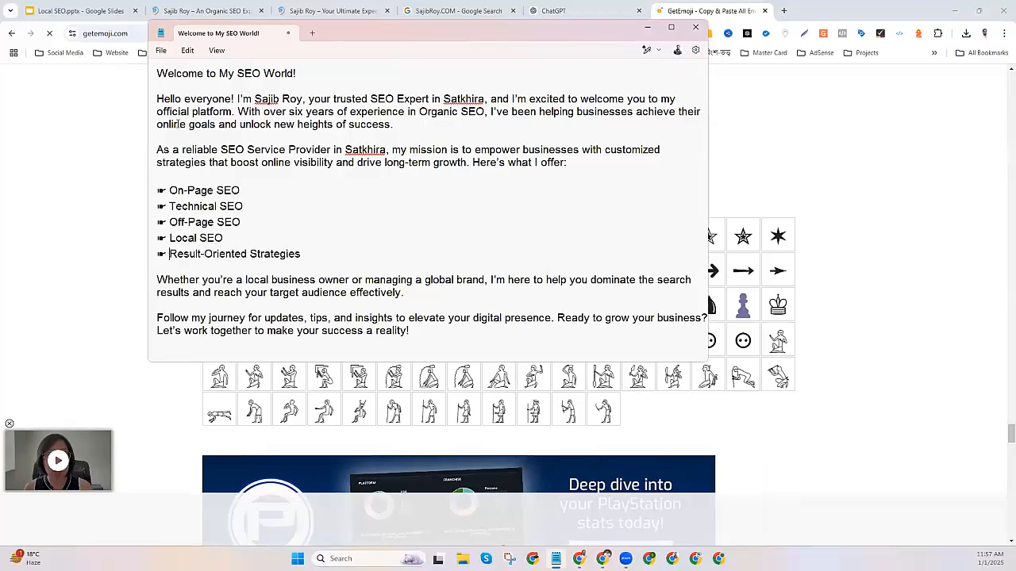
Copy the entire welcome text and return to the Add update dialog.
left_click_drag(148, 79, 188, 367)
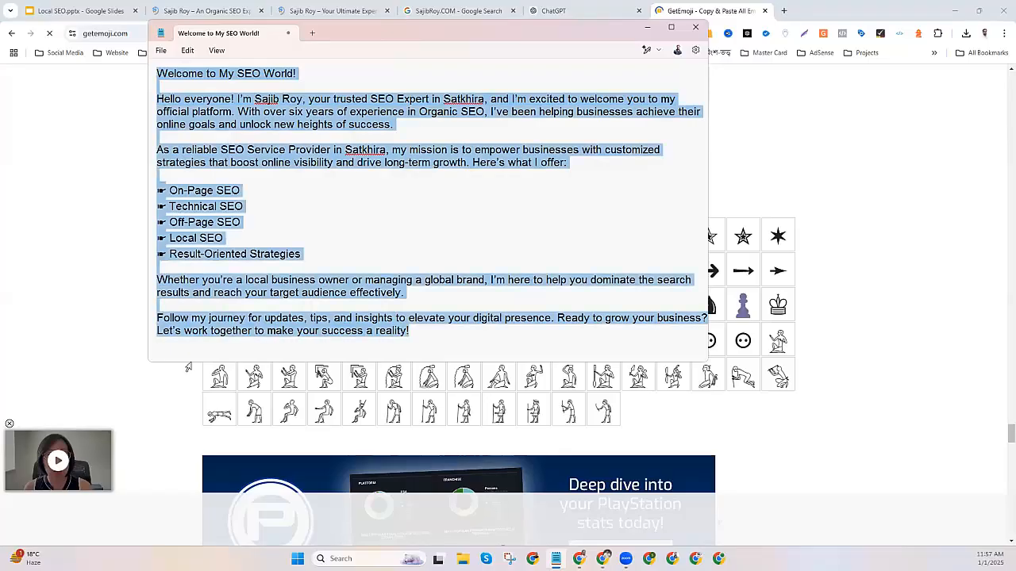
right_click(242, 171)
left_click(219, 133)
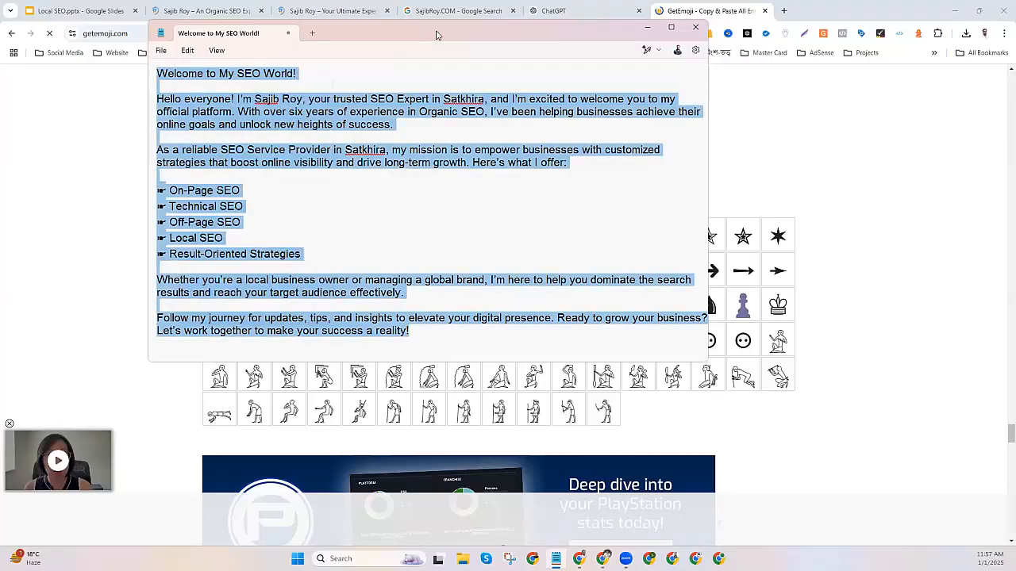
left_click(456, 10)
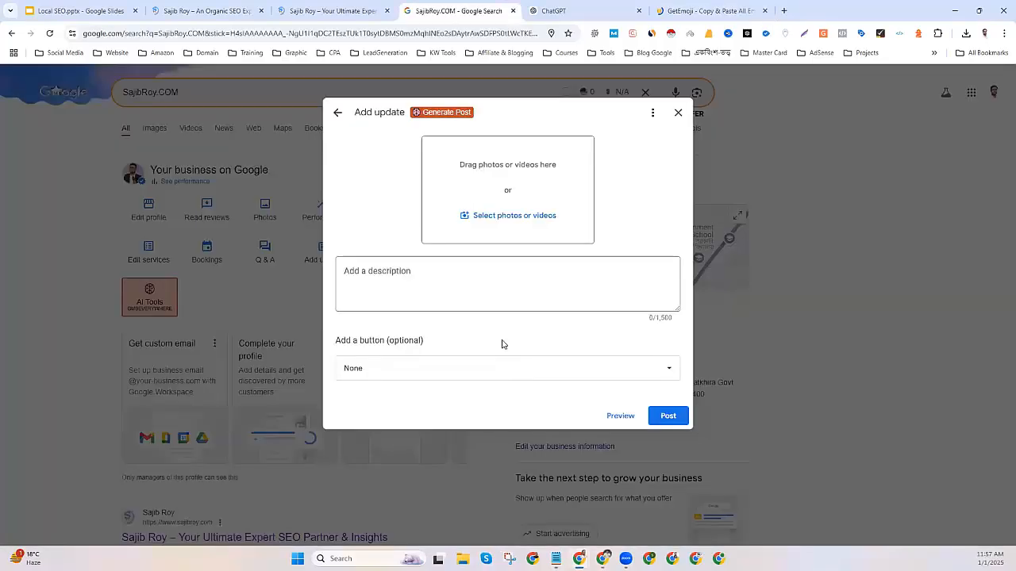
Paste the welcome text into the update's description.
left_click(397, 268)
key("ctrl+v")
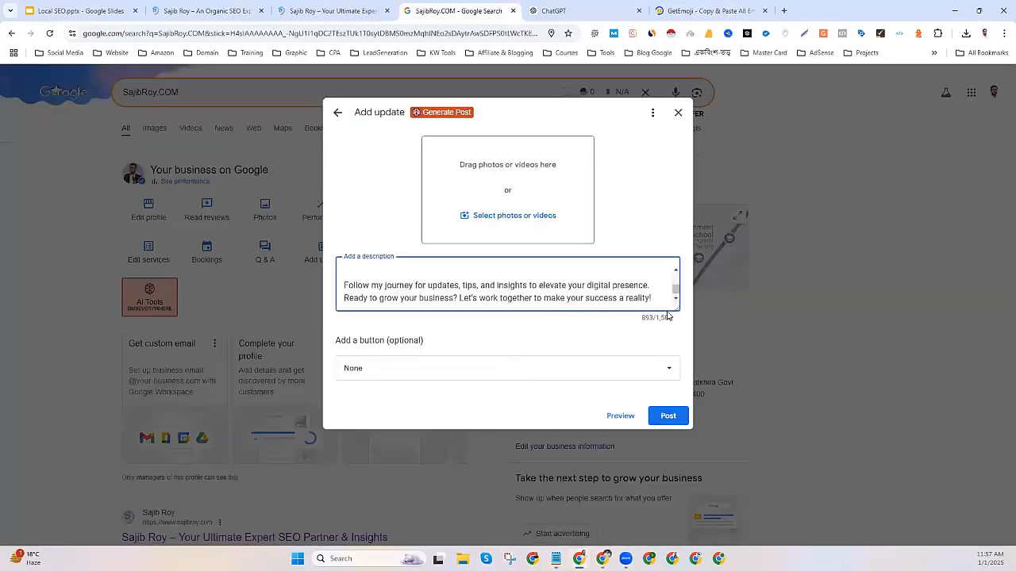
left_click_drag(676, 308, 698, 482)
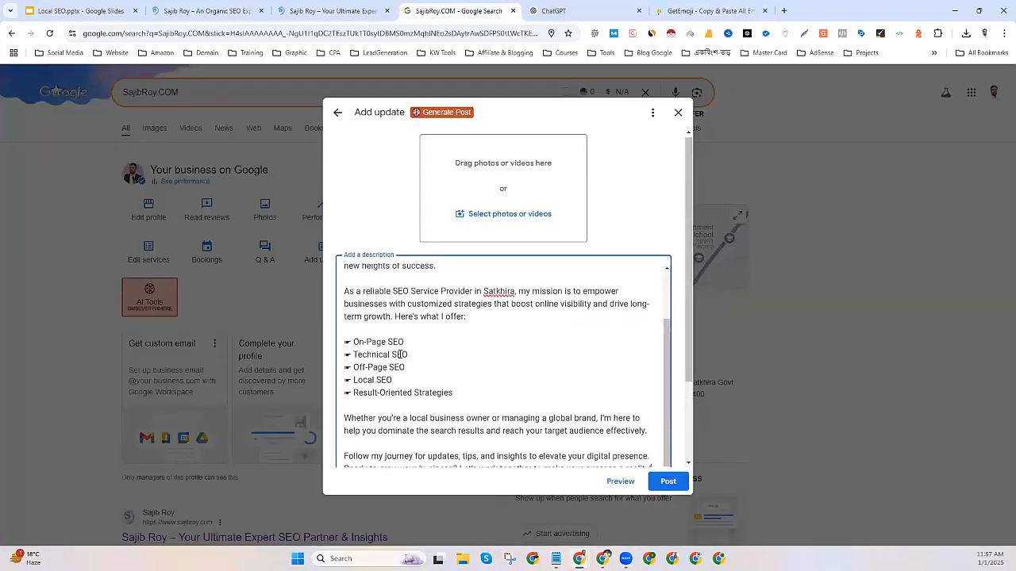
scroll(402, 353, "down", 2)
scroll(420, 320, "up", 1)
scroll(422, 319, "up", 1)
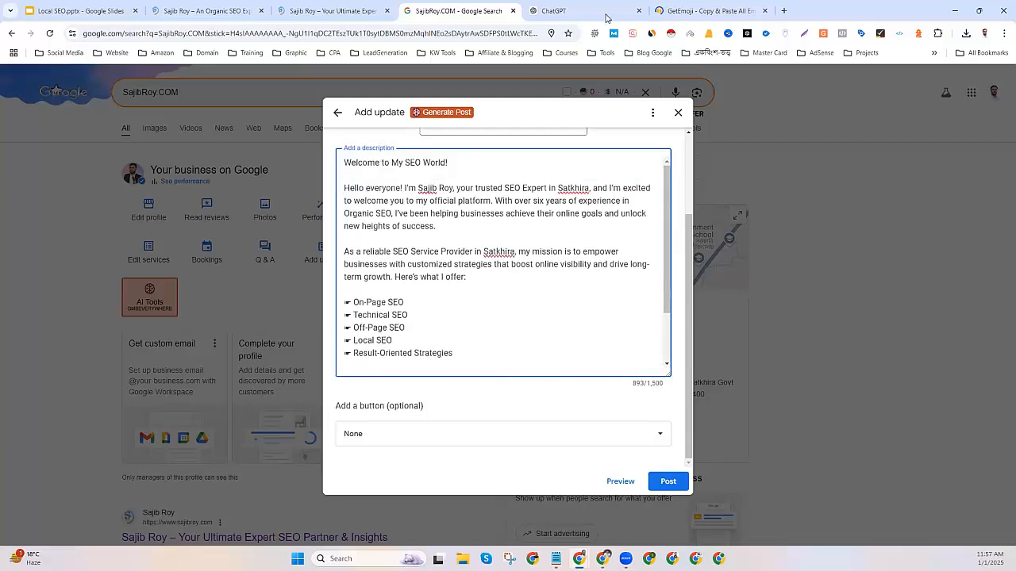
scroll(456, 230, "up", 3)
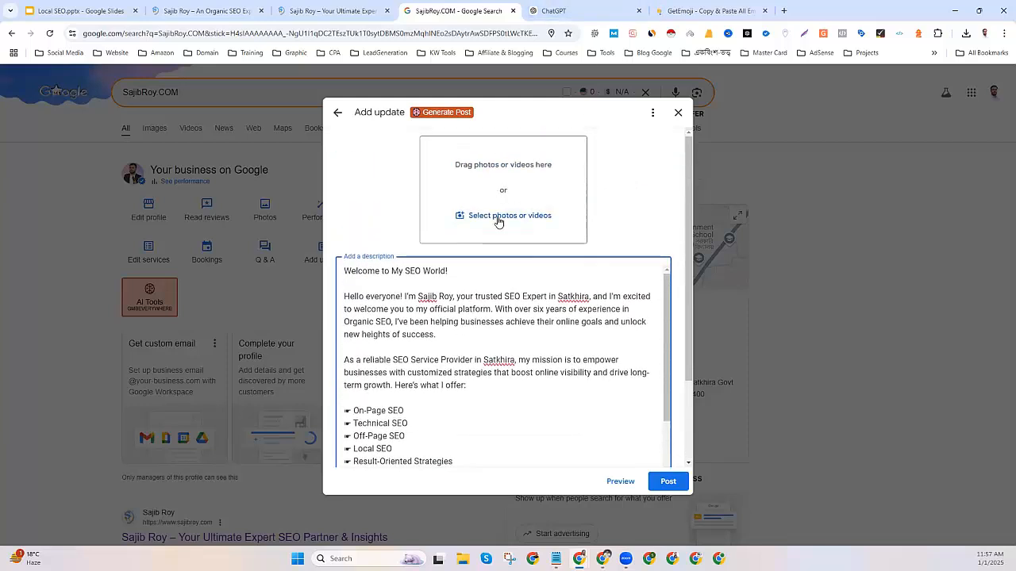
Attach the SEO banner image to the update.
left_click(603, 559)
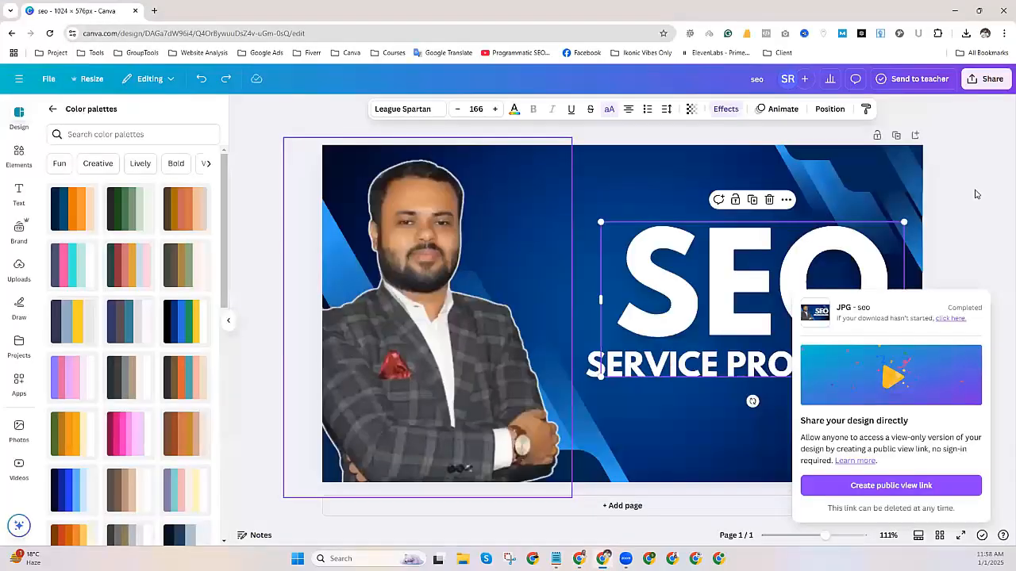
left_click(979, 10)
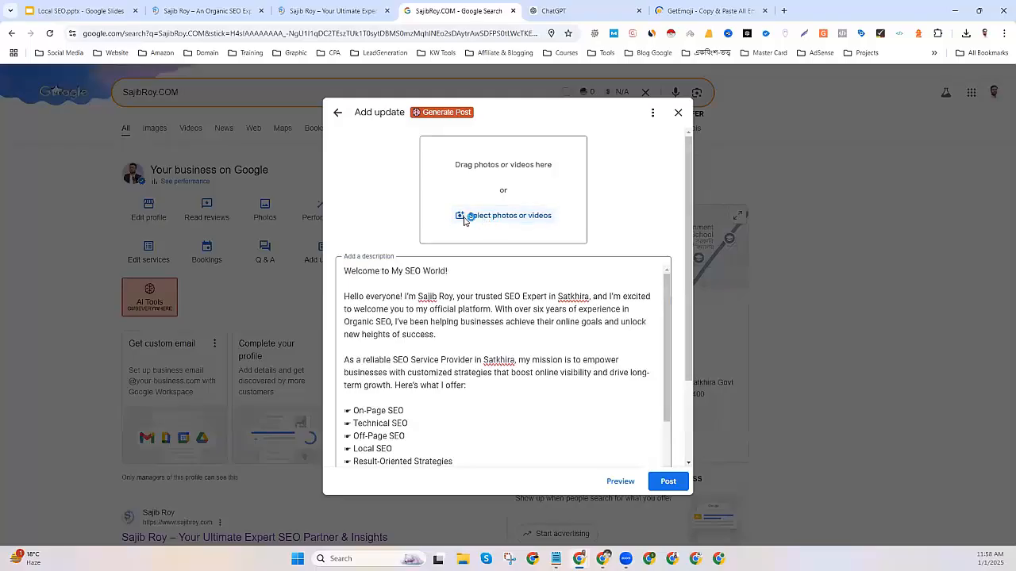
left_click(480, 216)
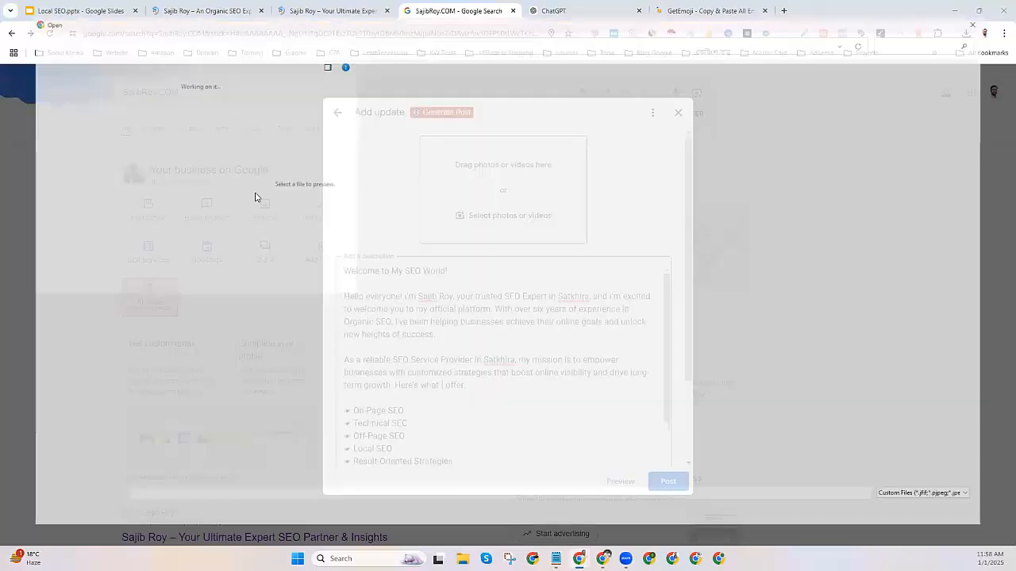
double_click(210, 154)
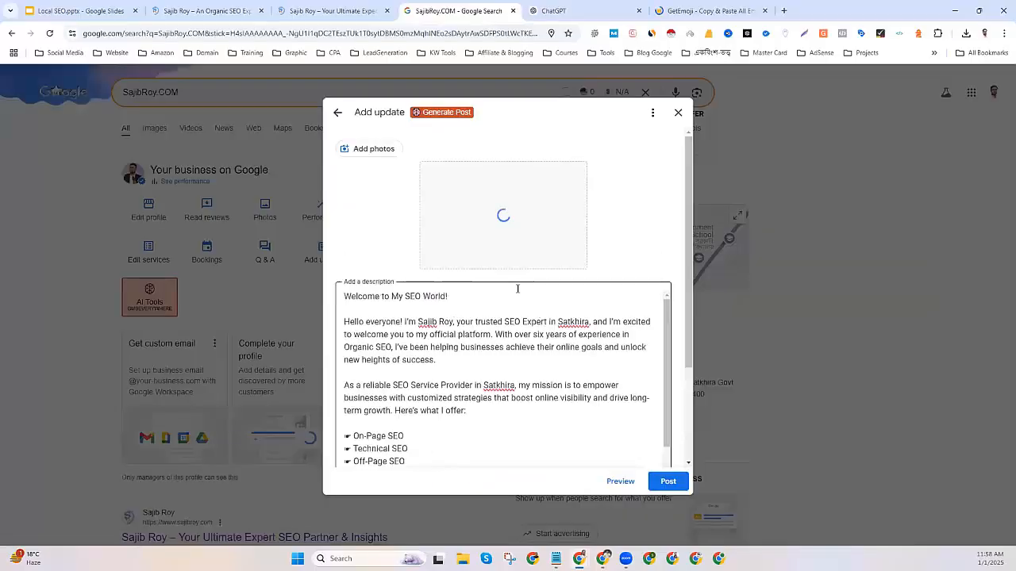
scroll(488, 317, "down", 5)
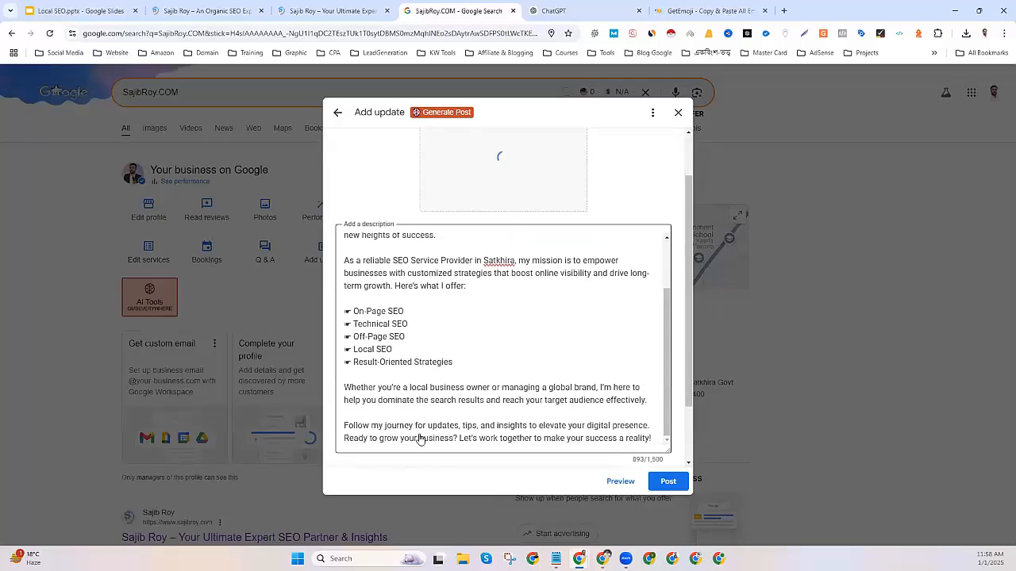
scroll(397, 438, "down", 2)
Add a Learn more button linking to the seo-expert-in-satkhira page URL.
left_click(374, 437)
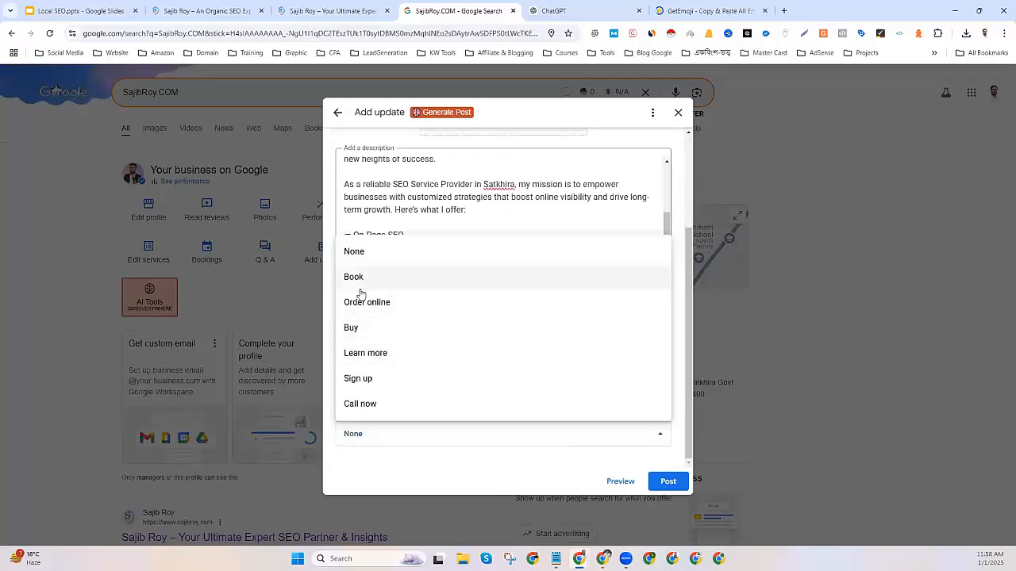
left_click(365, 353)
left_click(198, 11)
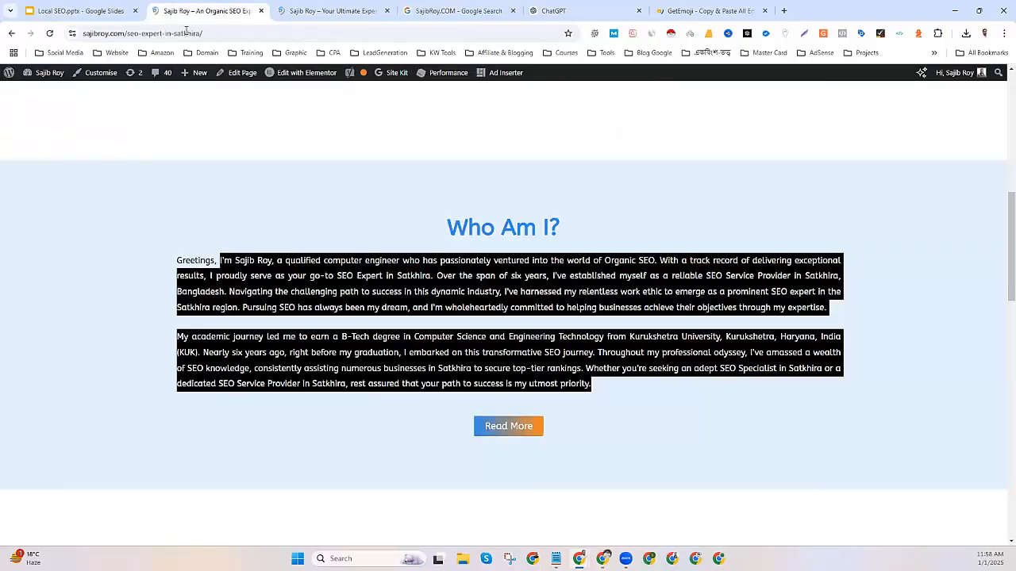
left_click(189, 33)
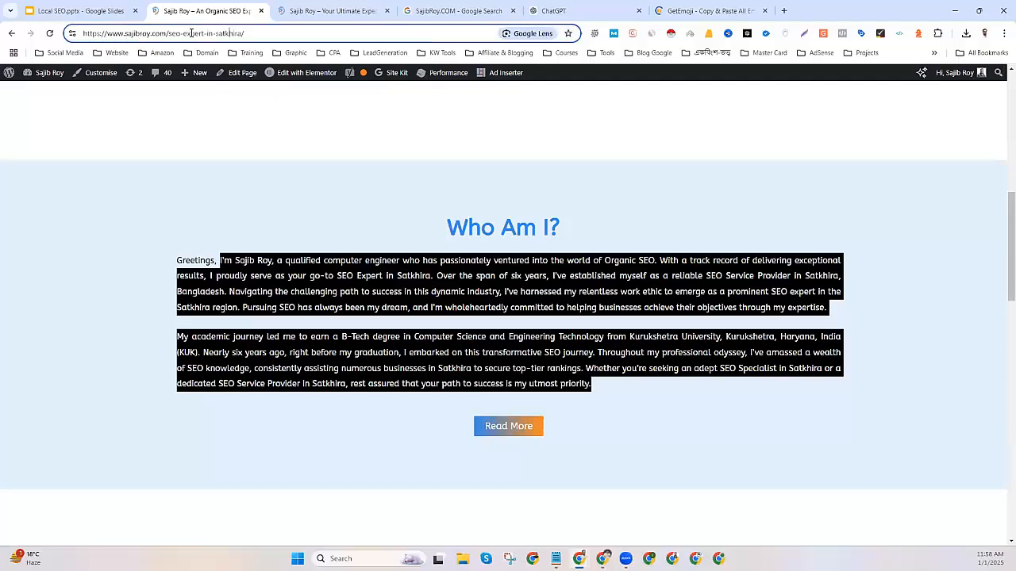
right_click(190, 33)
left_click(222, 133)
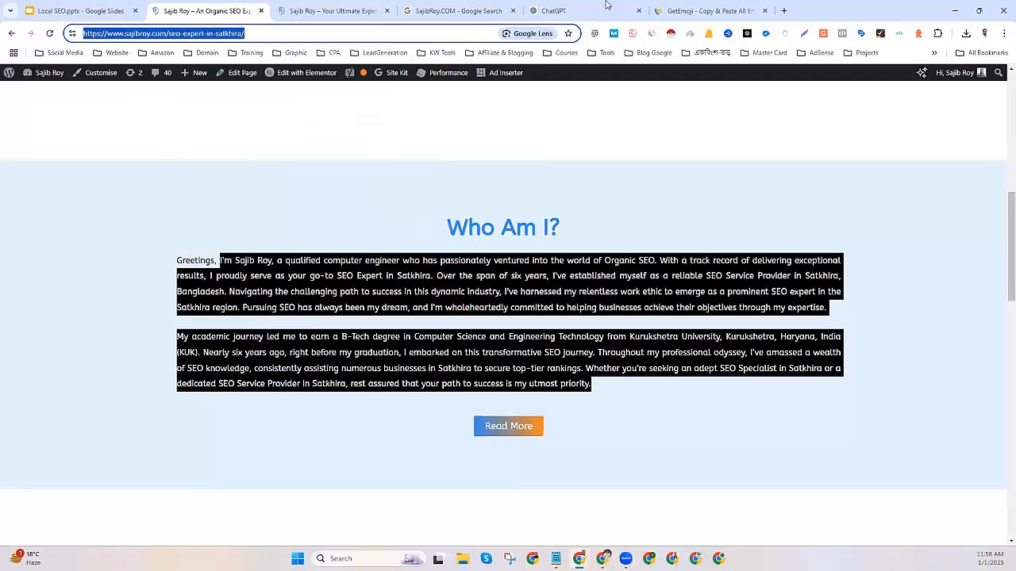
left_click(454, 10)
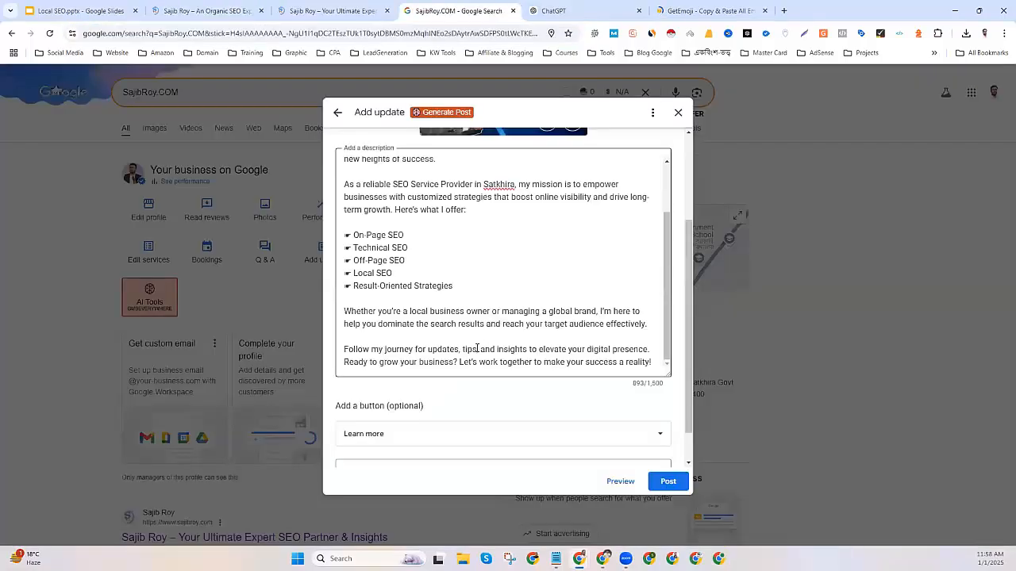
scroll(476, 350, "down", 1)
left_click(381, 434)
key("ctrl+v")
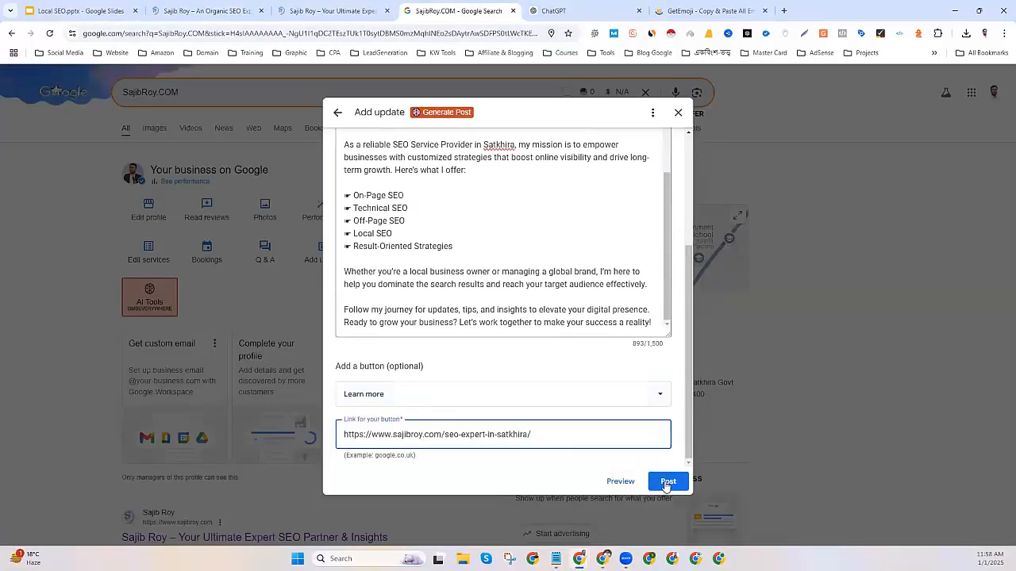
Post the update, acknowledge it, and close the recent updates panel.
left_click(666, 482)
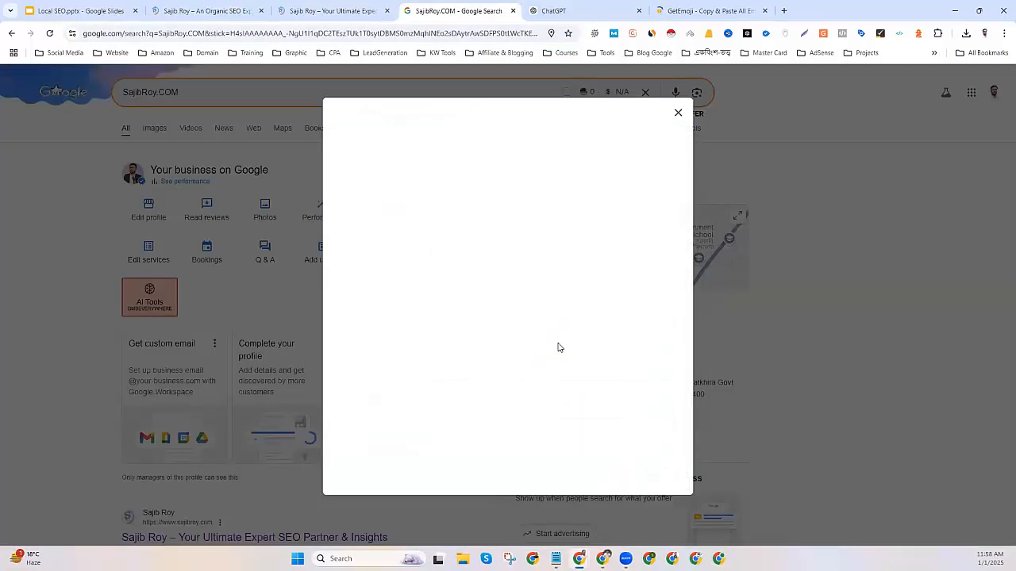
left_click(508, 311)
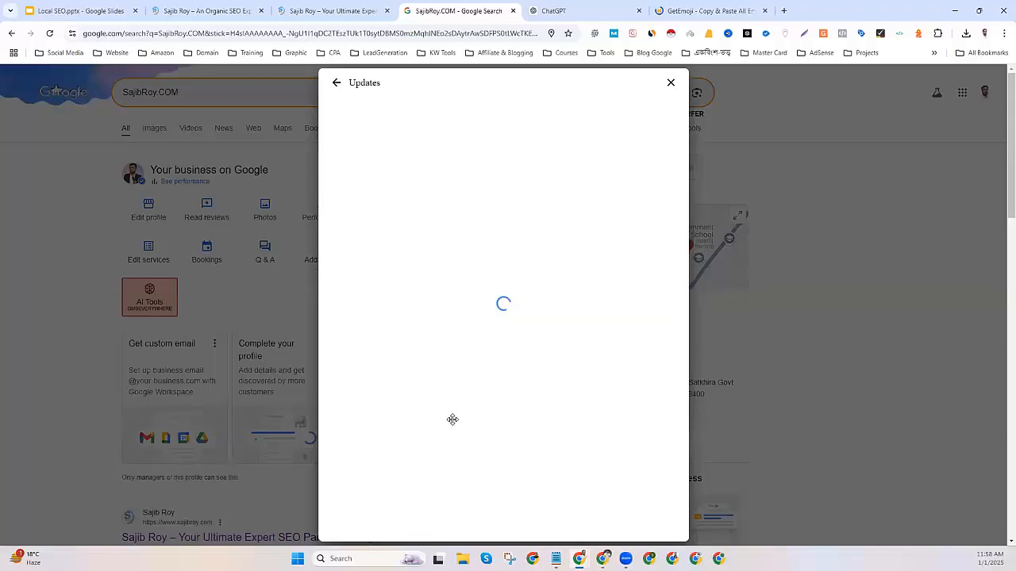
left_click(670, 84)
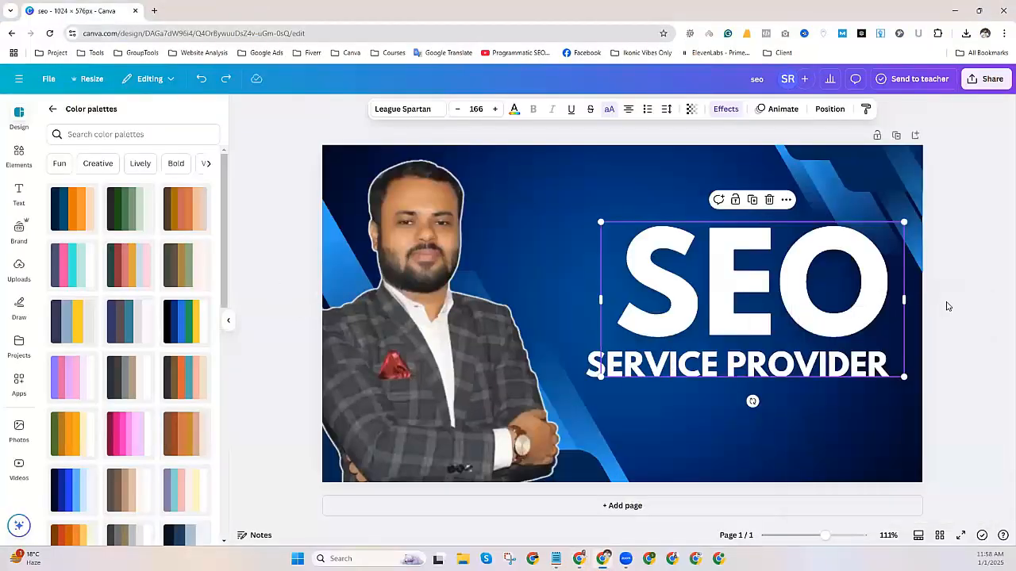
Duplicate the SEO Service Provider design into a second page.
left_click(945, 237)
left_click(894, 136)
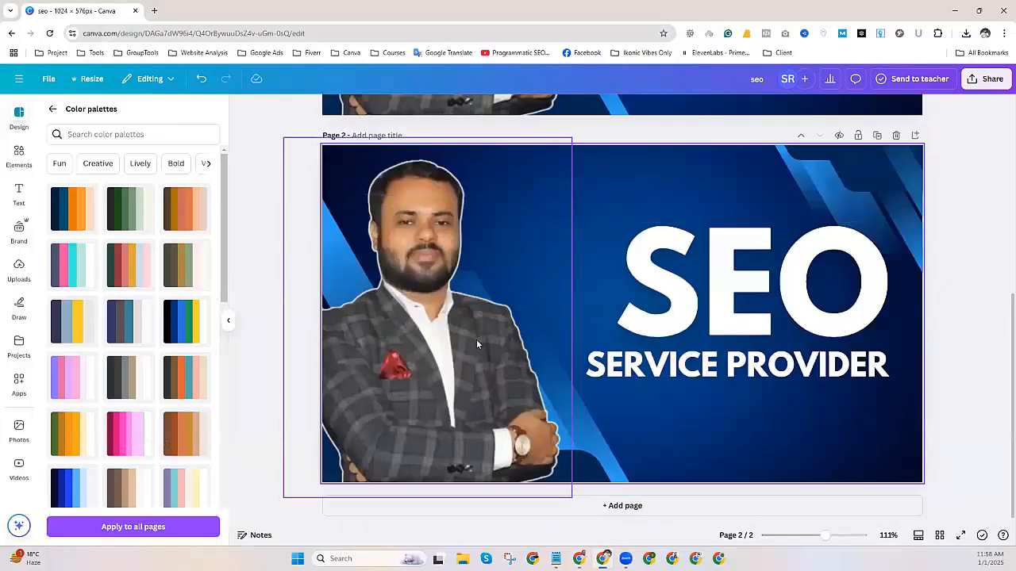
left_click(19, 118)
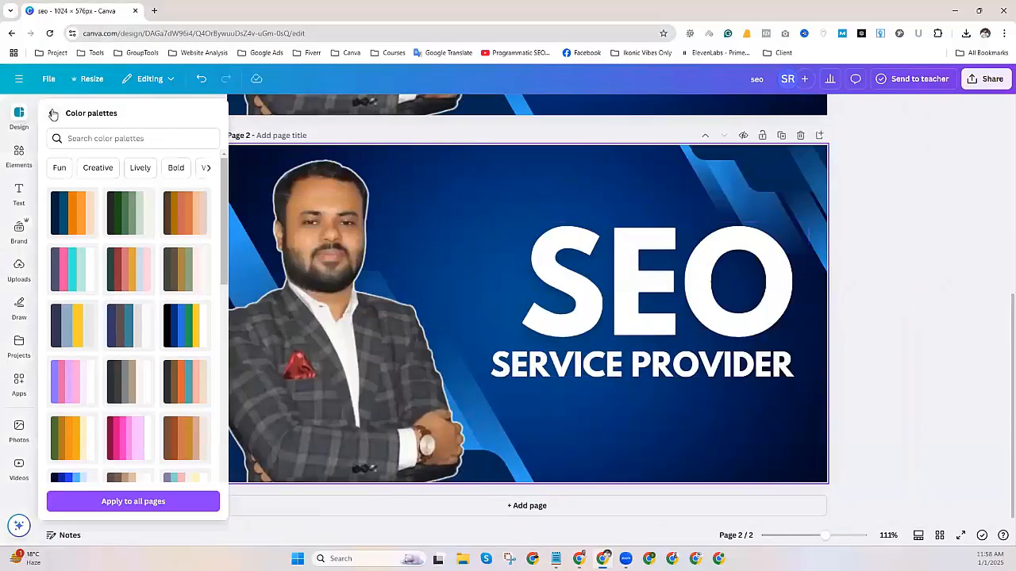
left_click(52, 115)
left_click(21, 118)
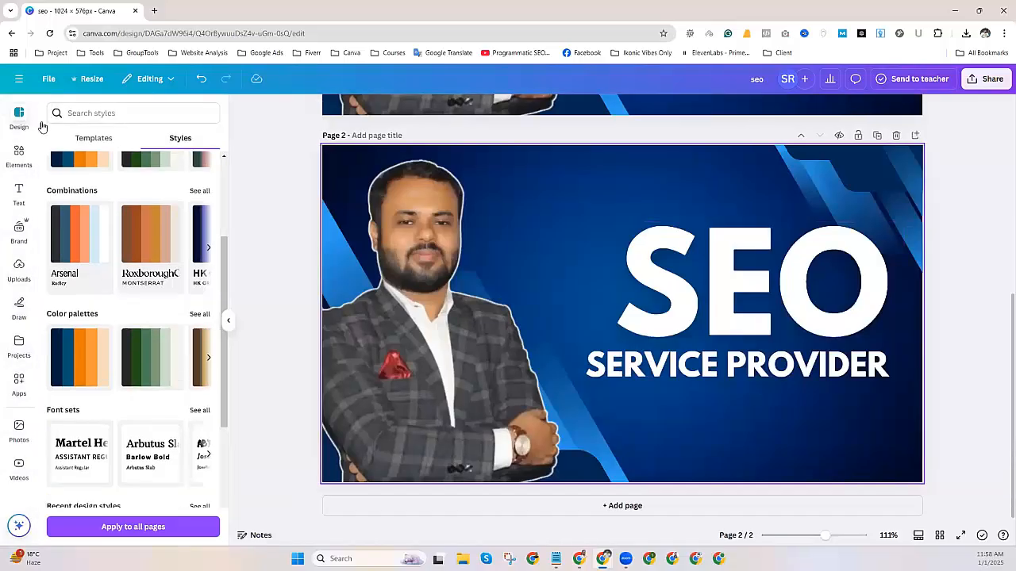
Replace page 2 with the blue-and-white SEO Keyword Research template from a 'seo service' search.
left_click(86, 139)
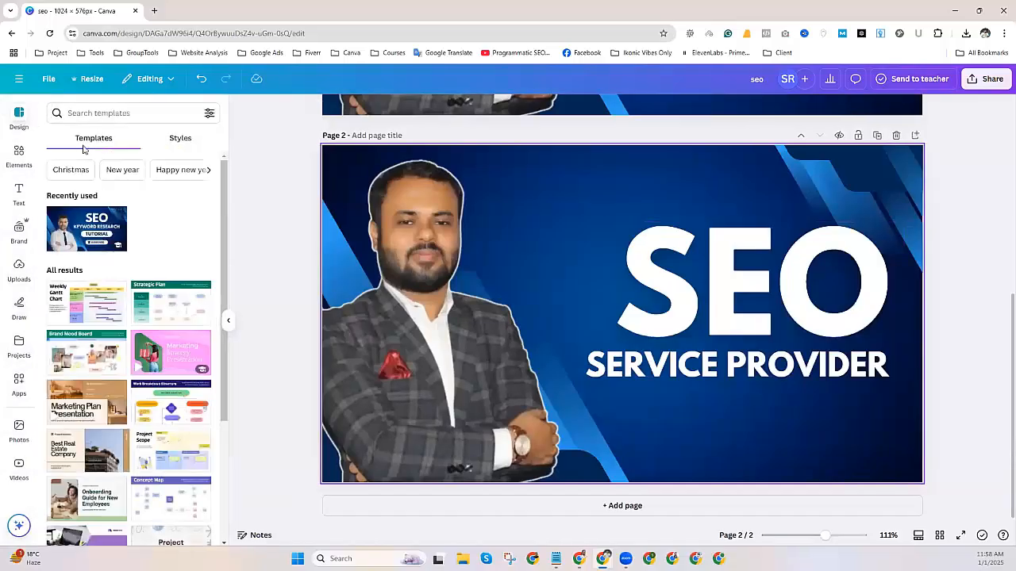
left_click(69, 113)
left_click(87, 162)
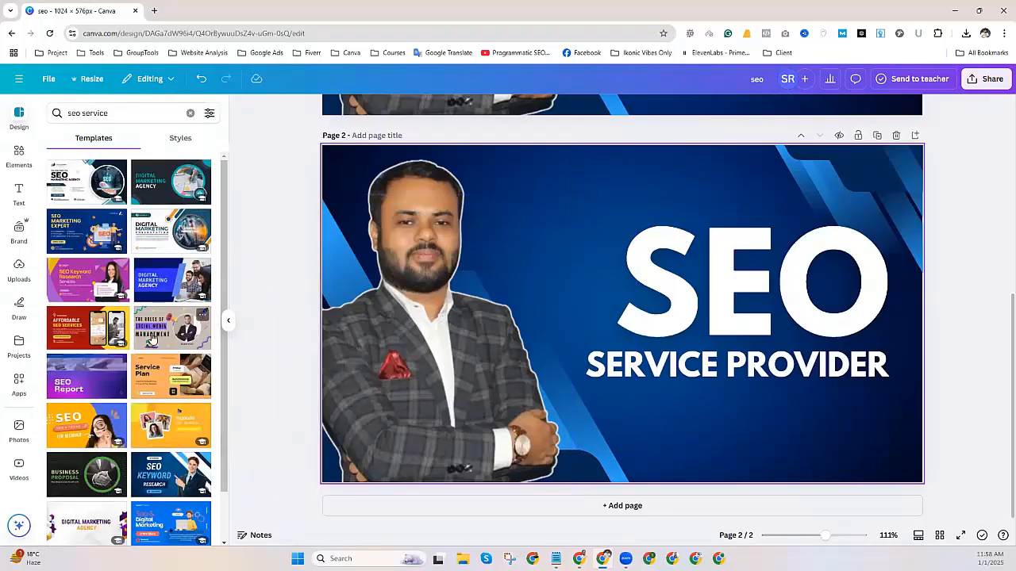
left_click(163, 279)
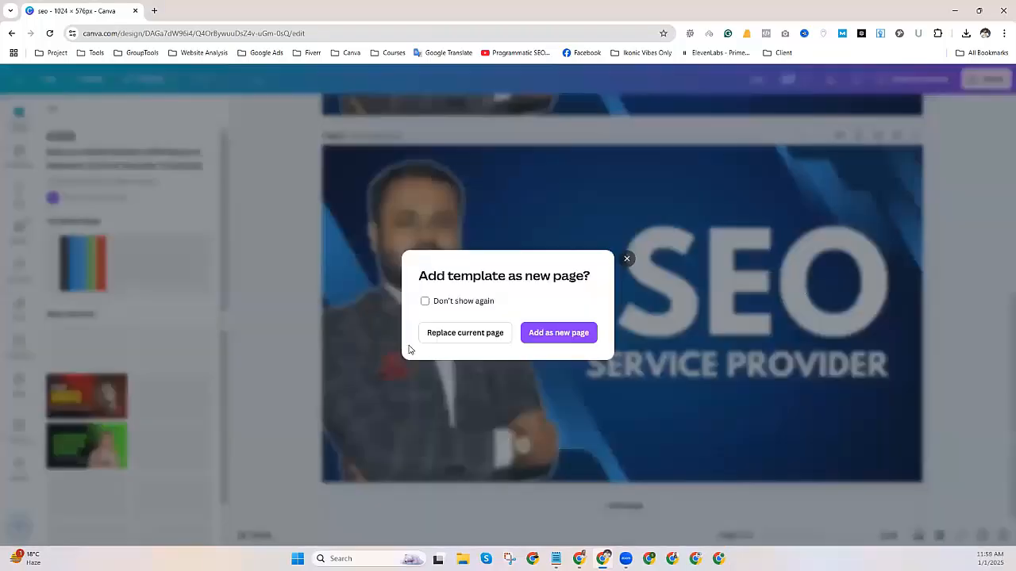
left_click(476, 331)
left_click(805, 275)
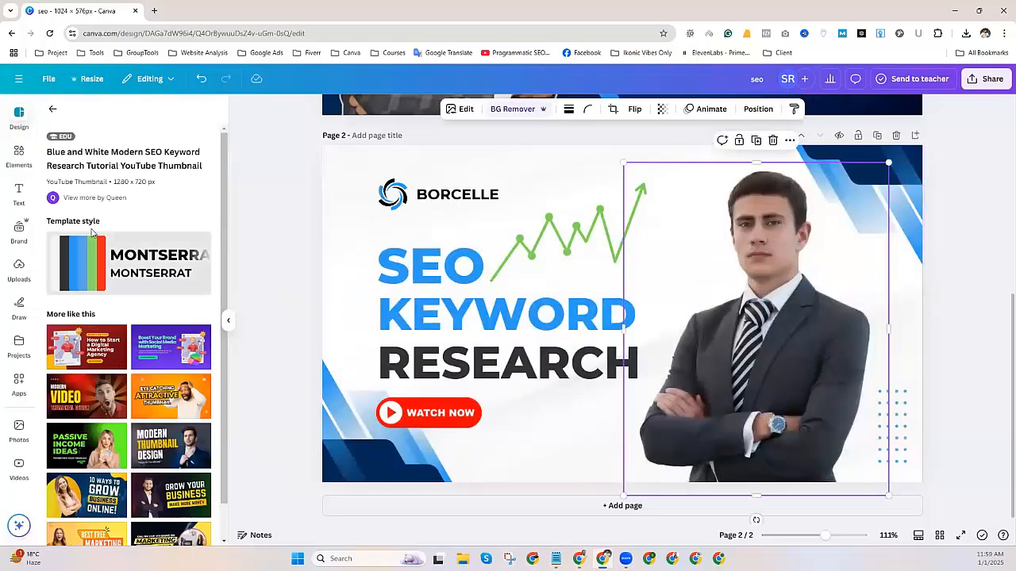
Upload the photo of the man holding a laptop to Canva.
left_click(19, 270)
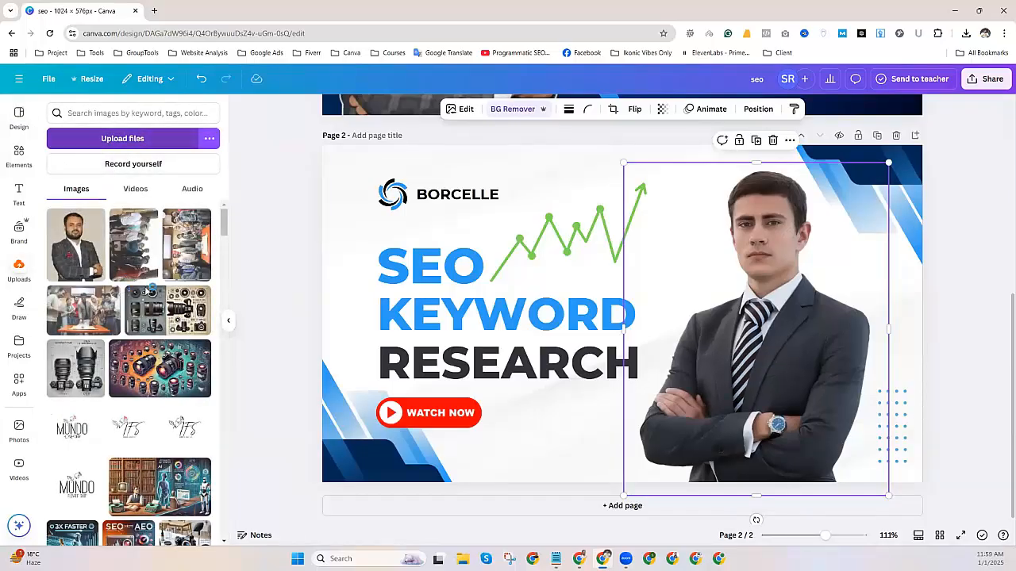
left_click(104, 140)
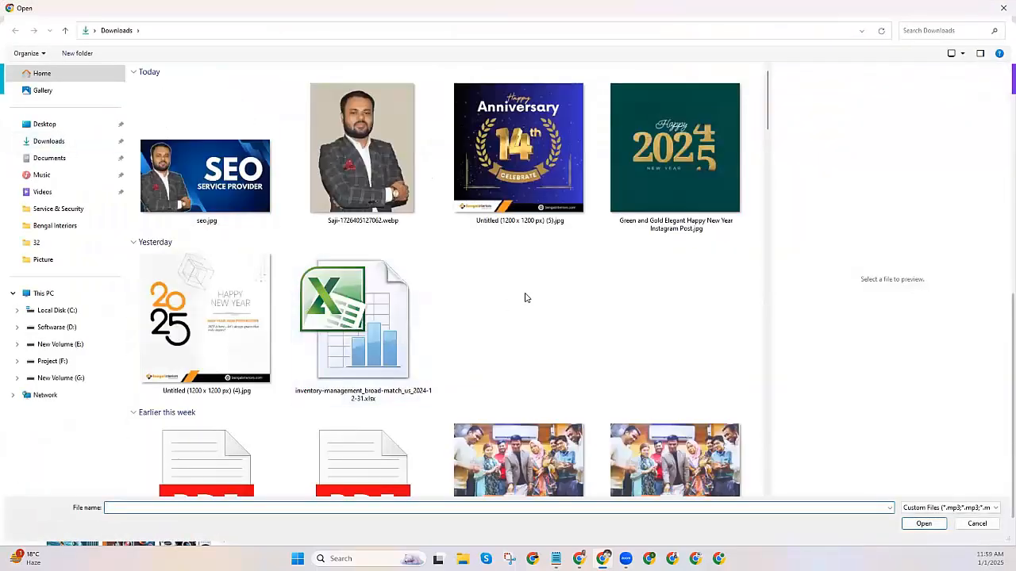
scroll(429, 318, "down", 5)
scroll(427, 320, "down", 8)
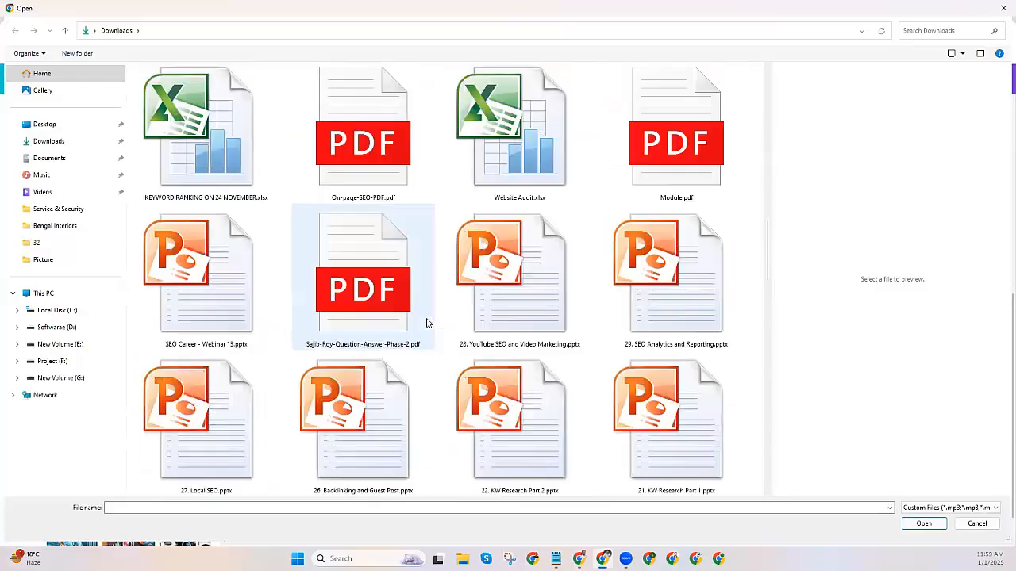
scroll(427, 322, "down", 12)
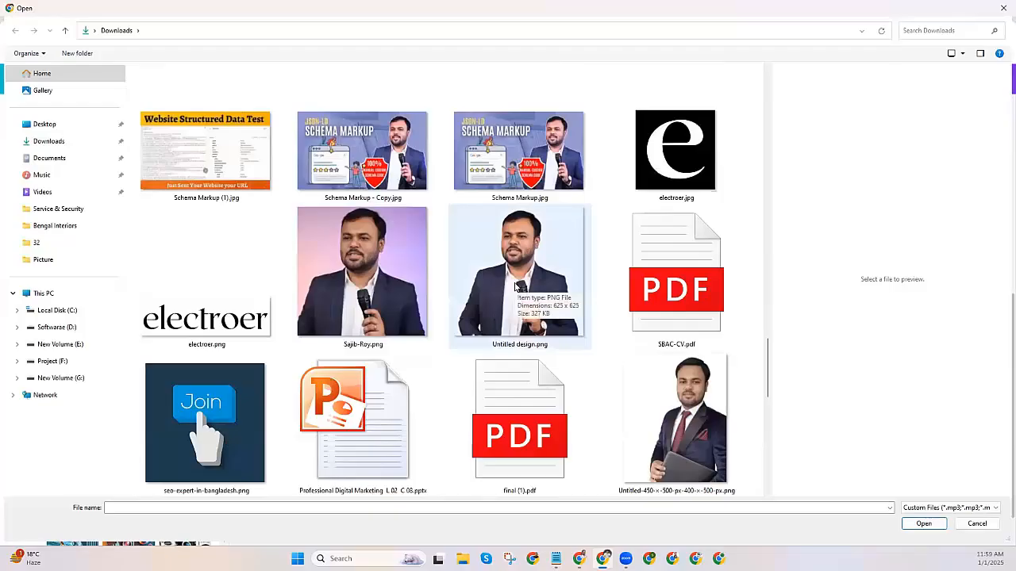
double_click(694, 438)
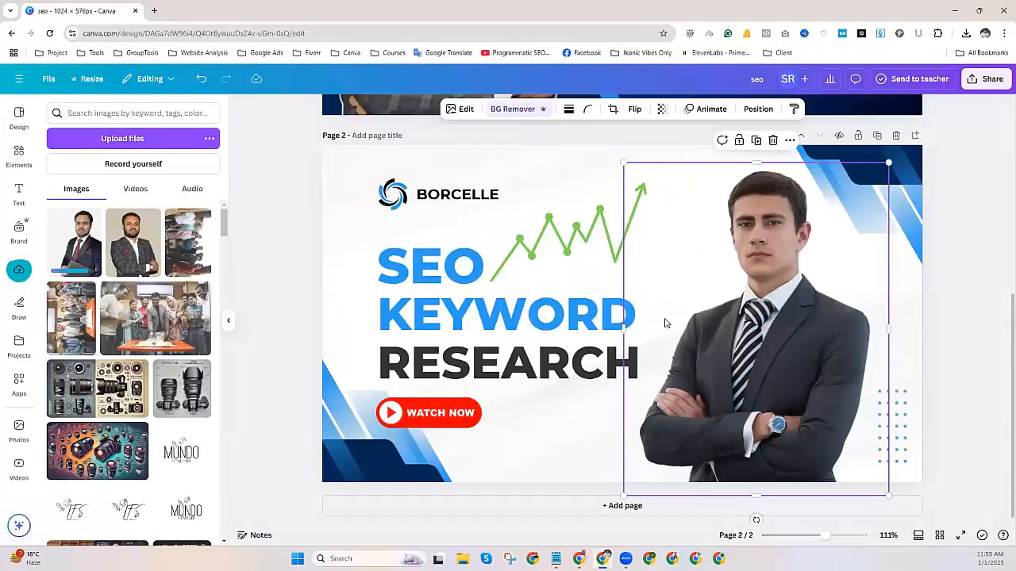
Replace the stock photo with the uploaded one, enlarged to about 491×613 on the right.
key("Delete")
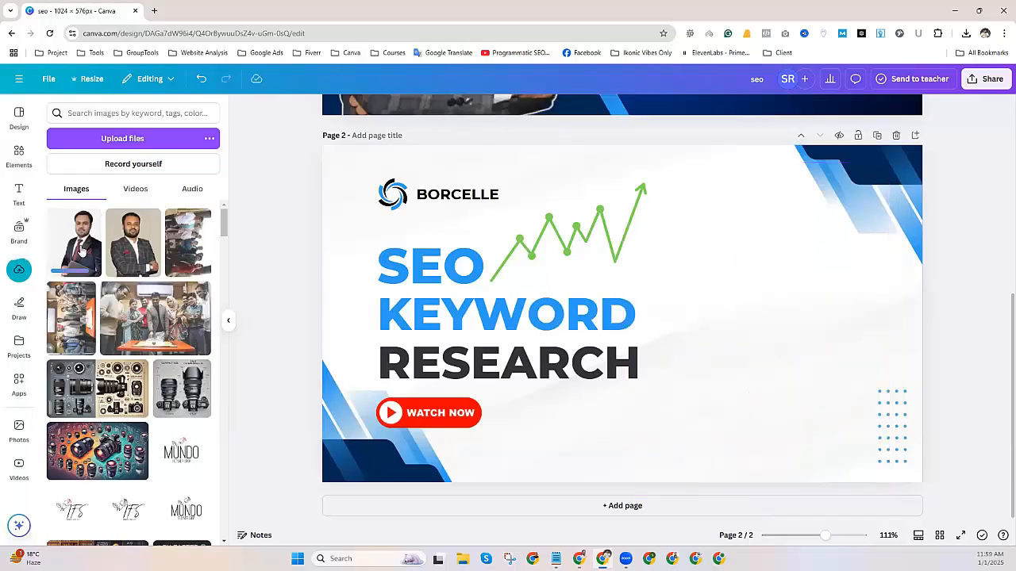
left_click(76, 242)
left_click_drag(664, 315, 895, 308)
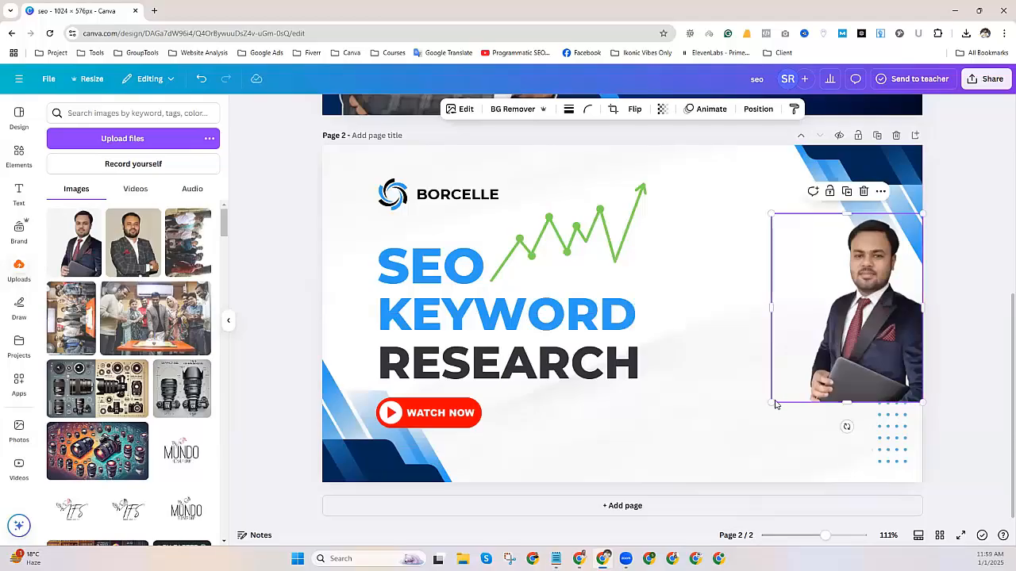
left_click_drag(751, 418, 676, 476)
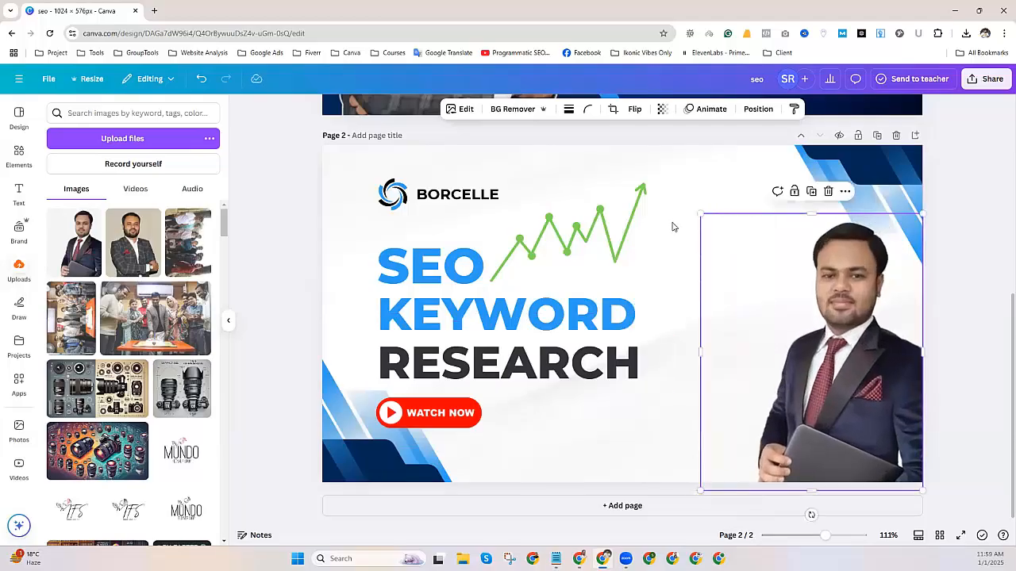
left_click_drag(699, 213, 590, 167)
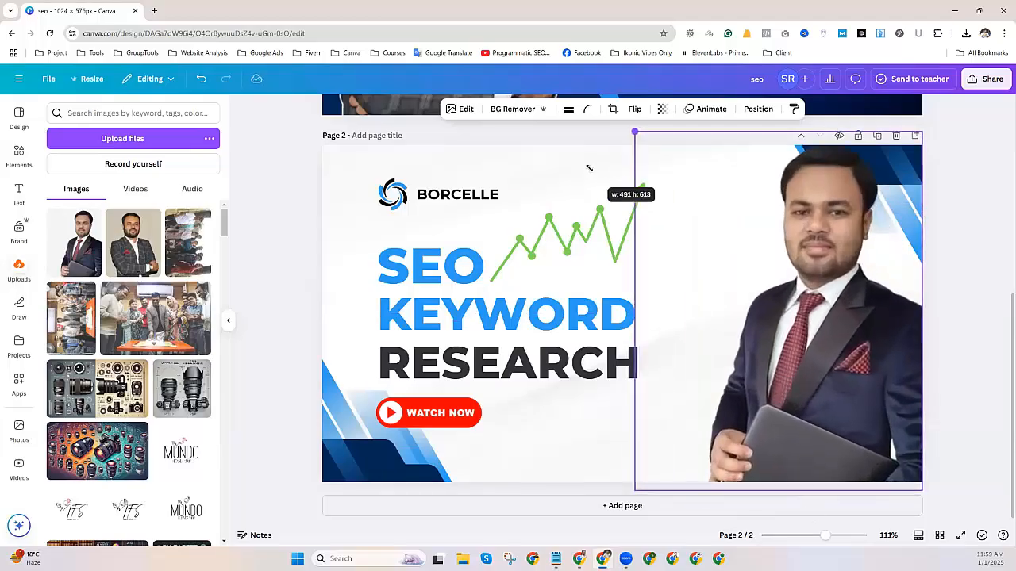
Delete the template's green chart, BORCELLE text, logo icon and WATCH NOW button.
left_click(946, 330)
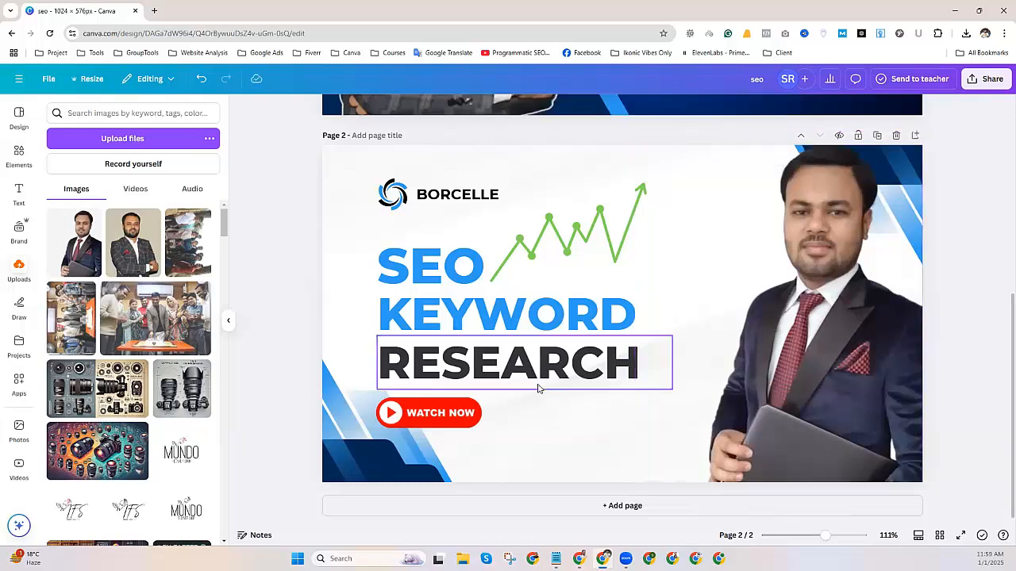
left_click(558, 235)
key("Delete")
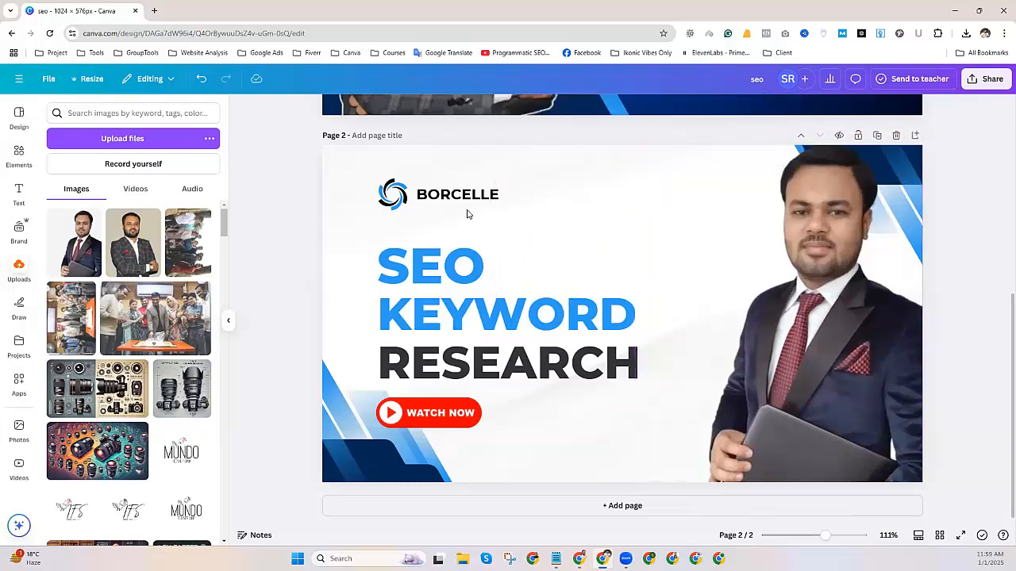
left_click(457, 194)
key("Delete")
left_click(392, 194)
key("Delete")
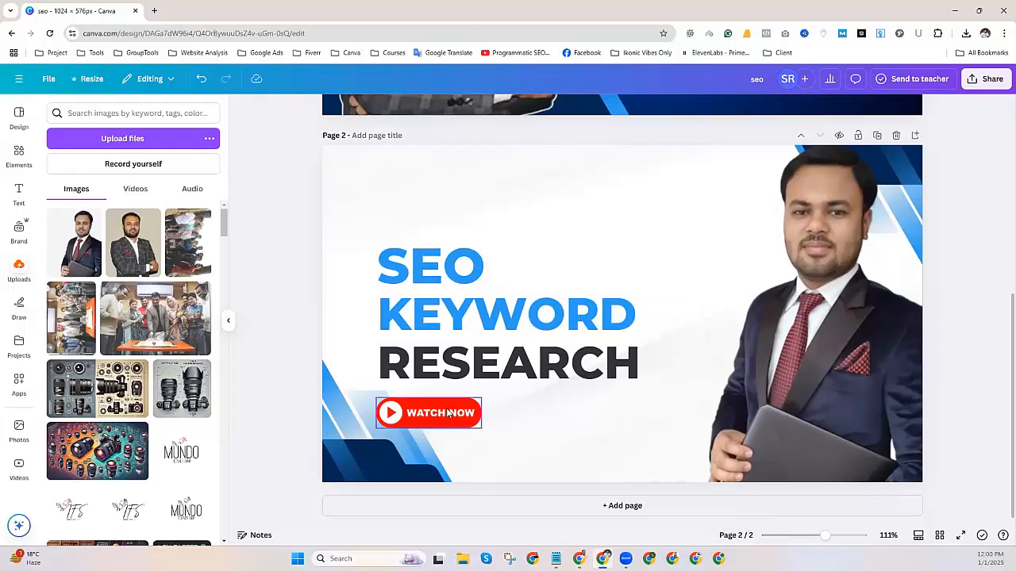
left_click(449, 414)
key("Delete")
left_click(469, 395)
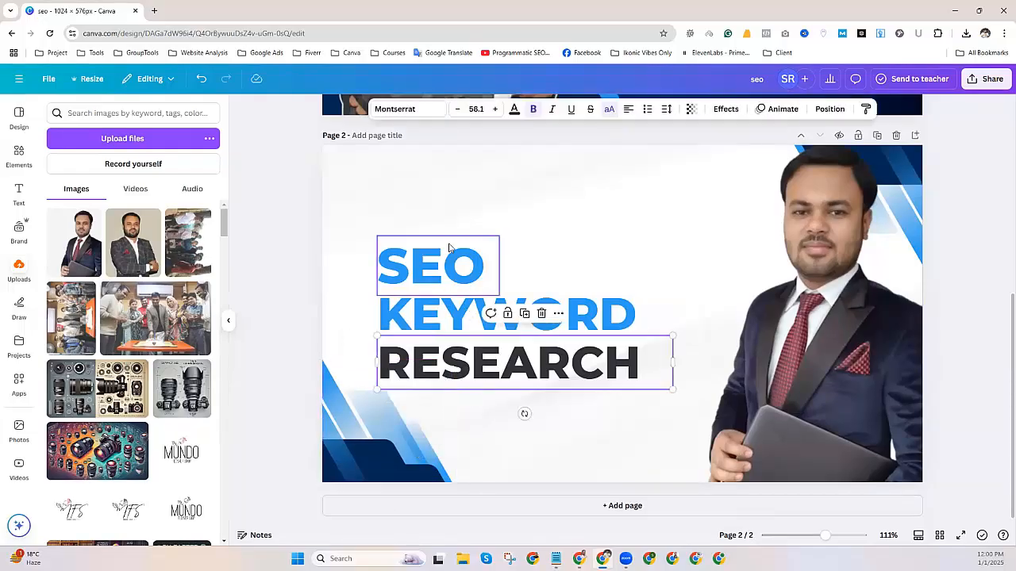
Change KEYWORD to SERVICES and RESEARCH to PROVIDER in the headline.
double_click(455, 314)
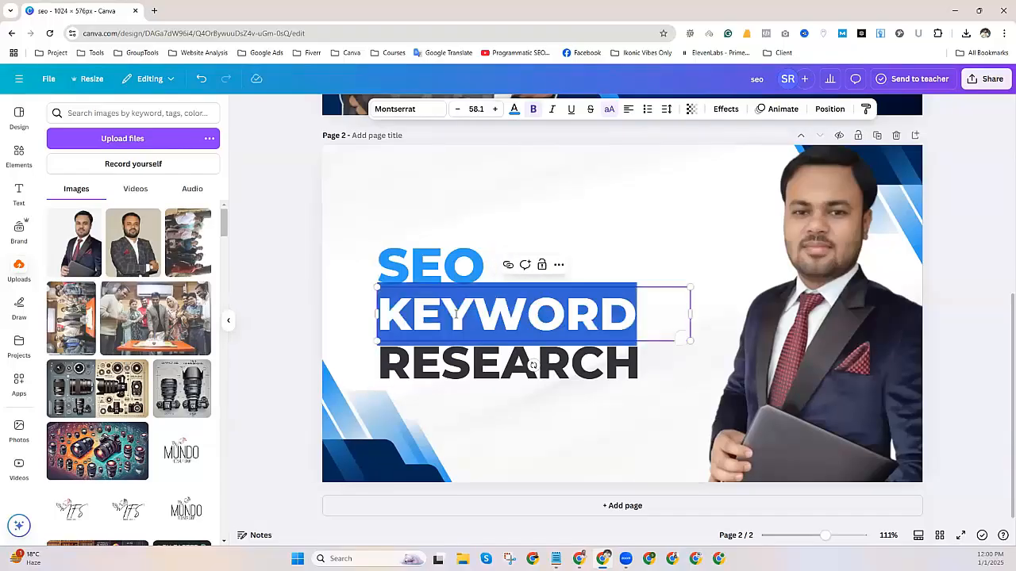
type("SE")
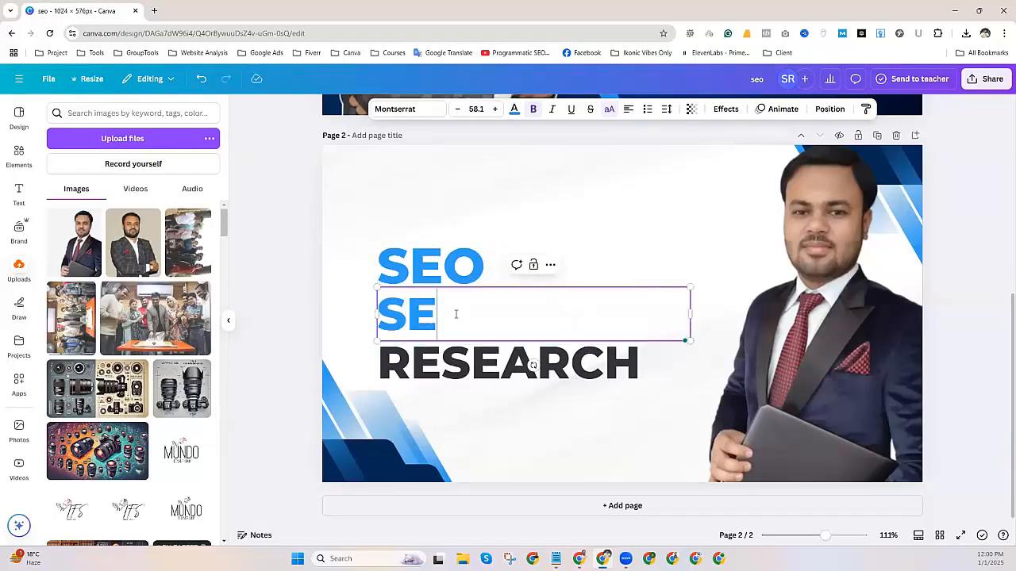
type("RVICES")
double_click(448, 369)
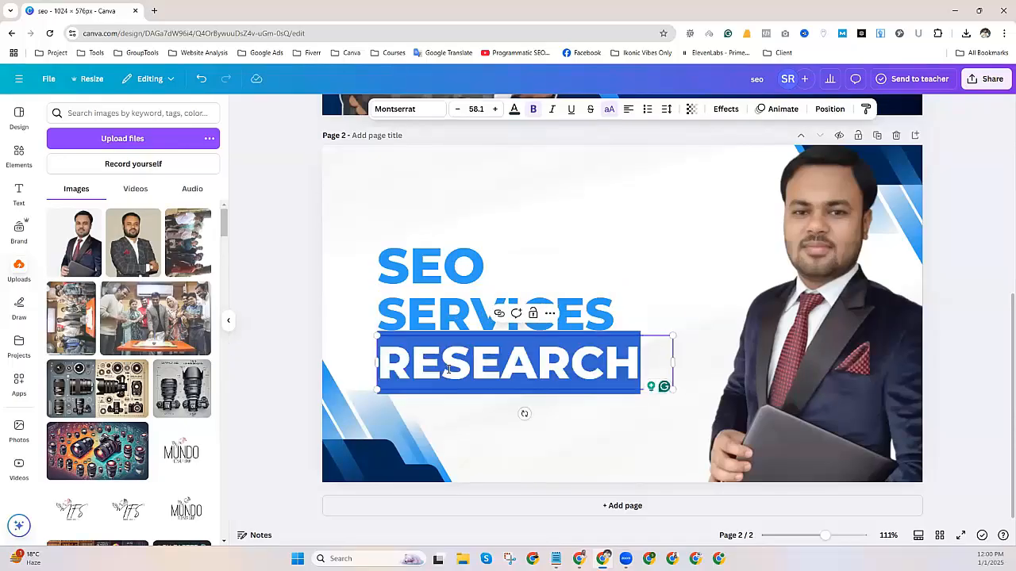
type("PROVIDER")
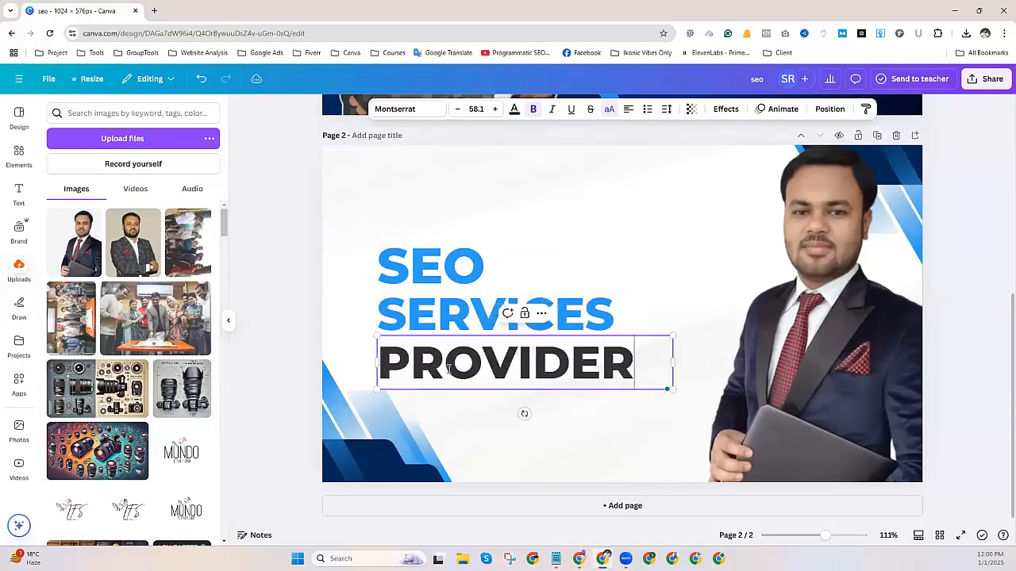
left_click(310, 240)
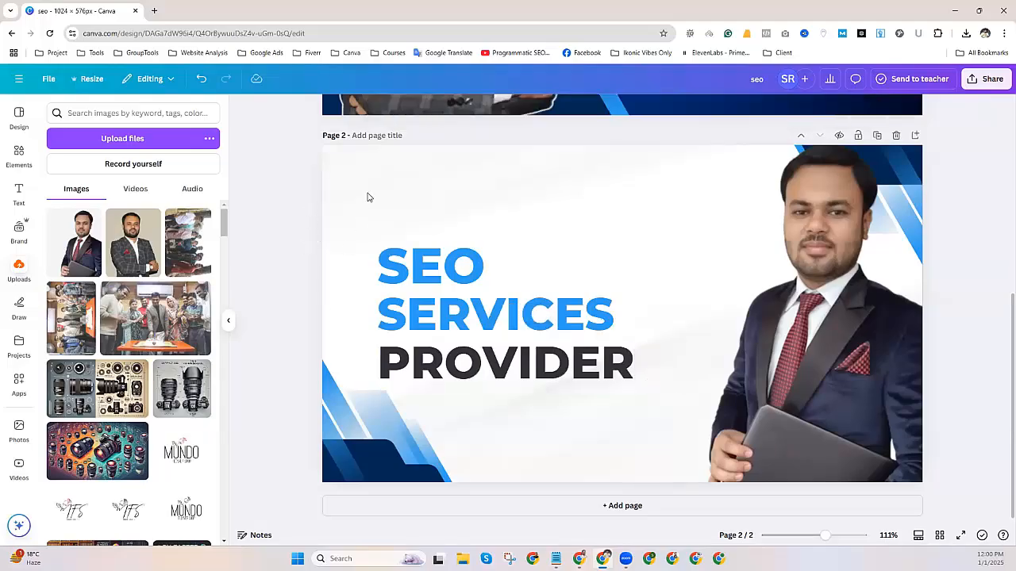
Add an outlined rocket graphic from an 'SEO' graphics search to the cover.
left_click(18, 153)
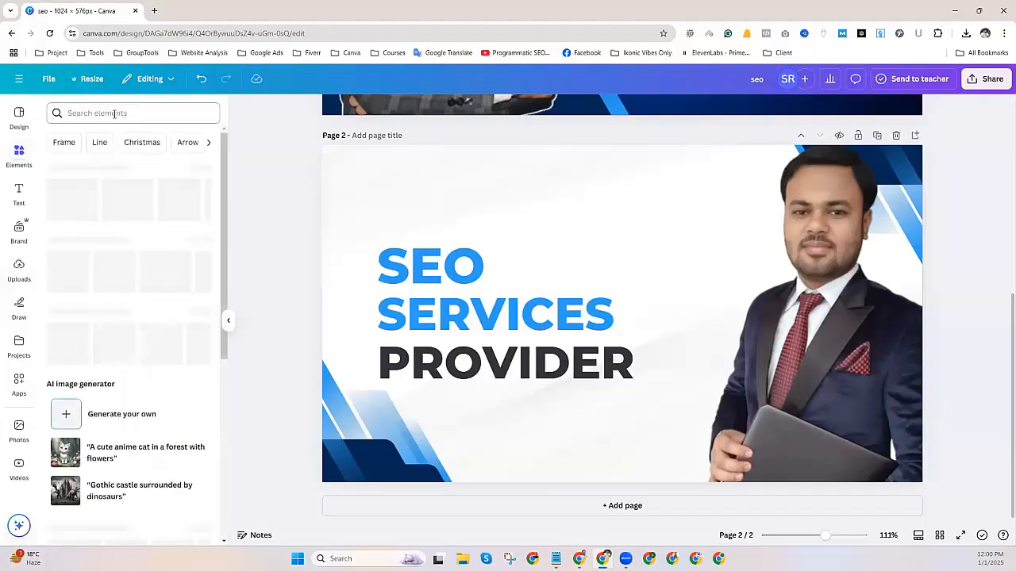
left_click(114, 113)
type("SEO")
key("Return")
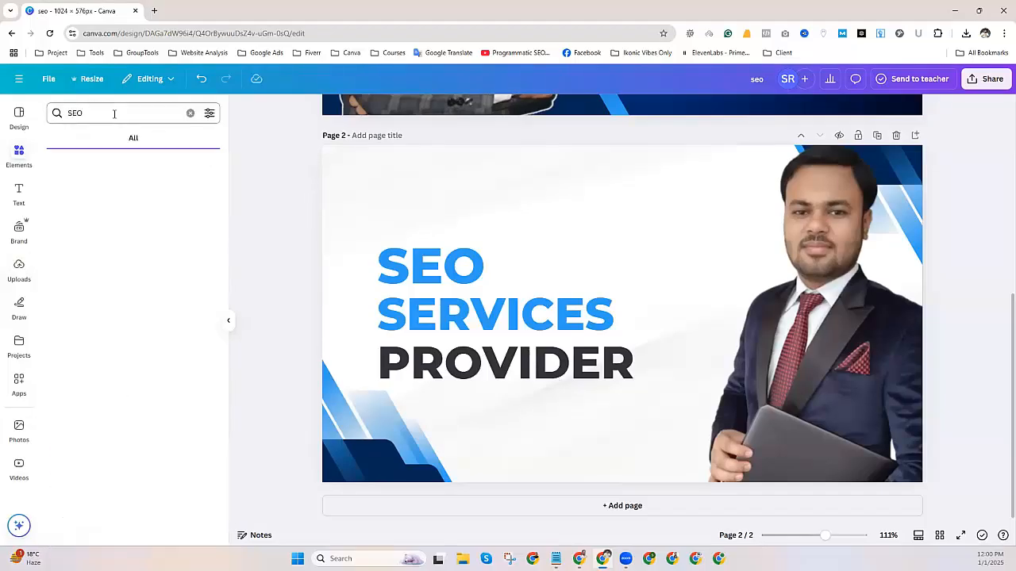
left_click(82, 146)
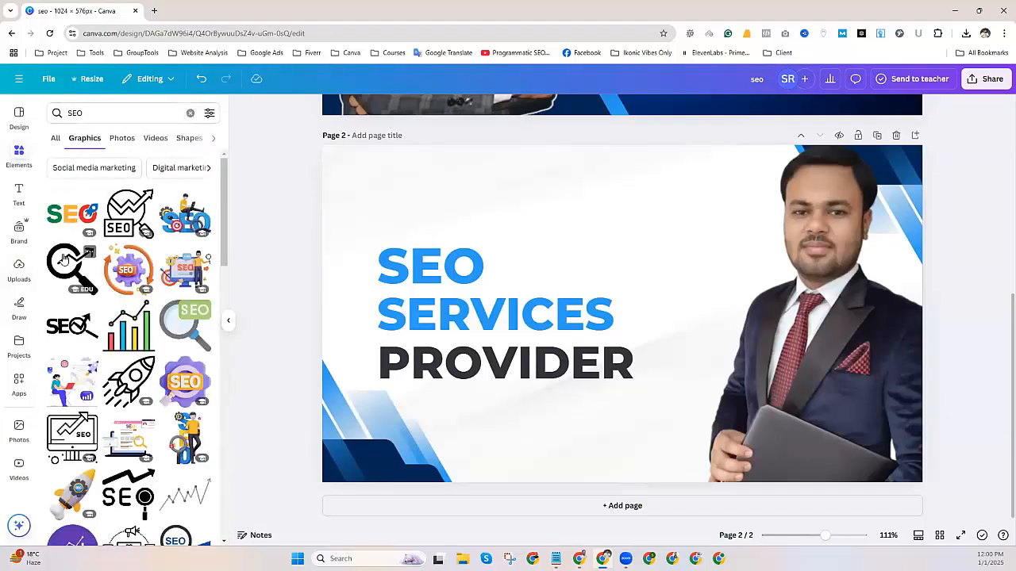
scroll(136, 388, "down", 1)
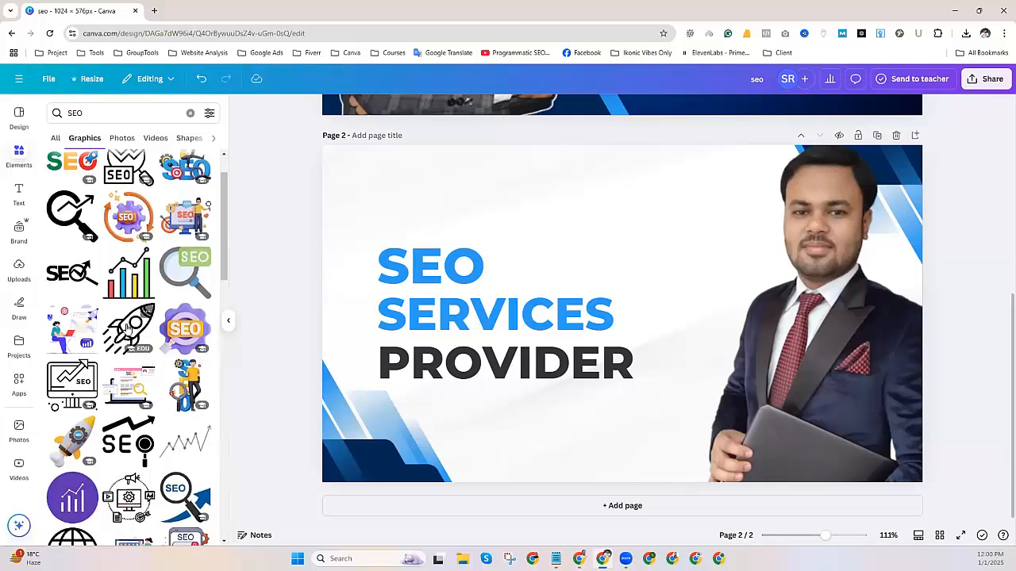
left_click(128, 330)
Place the rocket beside SEO above SERVICES and size it to 175×175.
left_click_drag(639, 268, 589, 184)
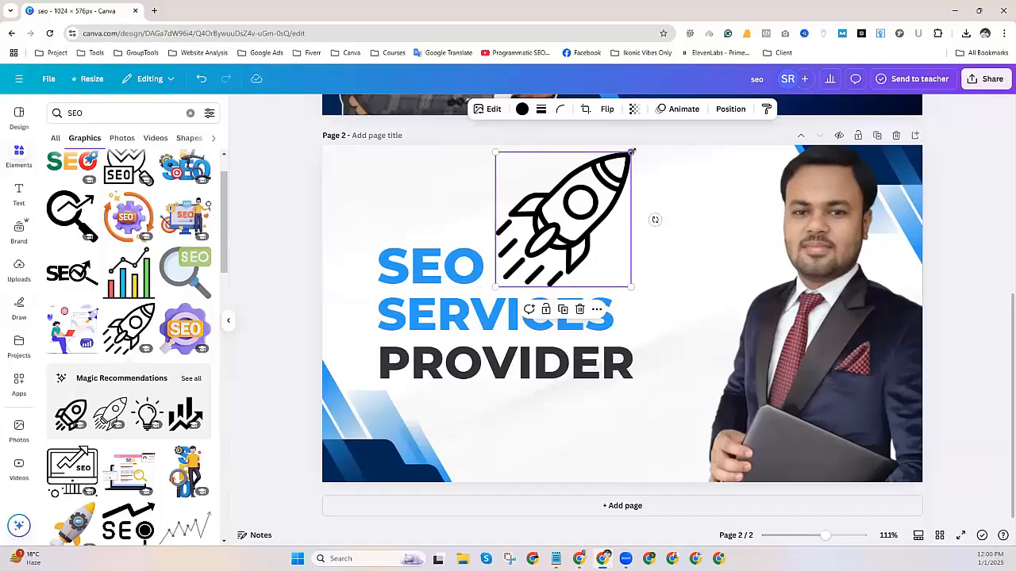
left_click_drag(631, 151, 573, 211)
mouse_move(516, 269)
left_mouse_down()
mouse_move(540, 262)
mouse_move(516, 270)
left_mouse_up()
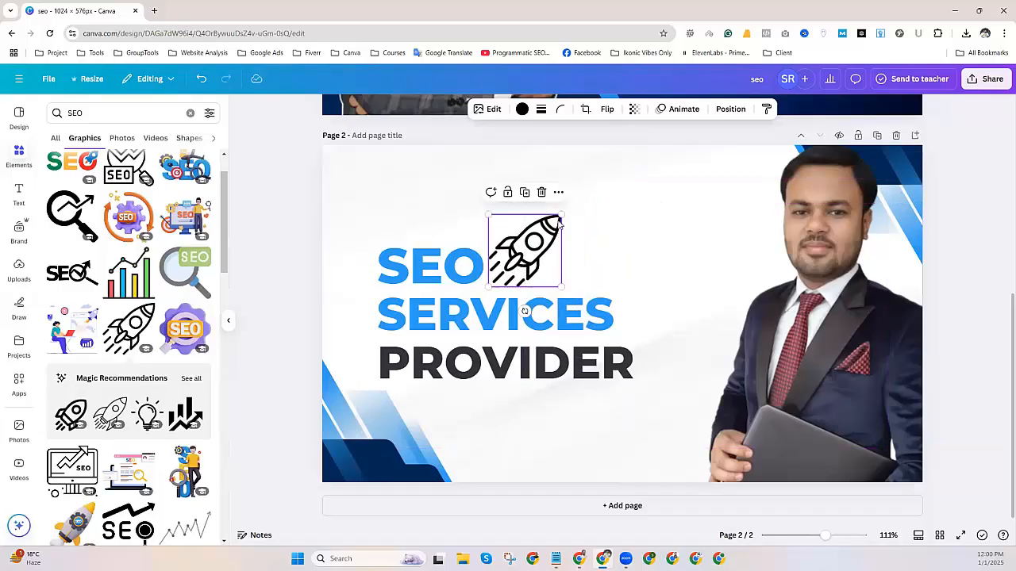
left_click_drag(560, 215, 599, 192)
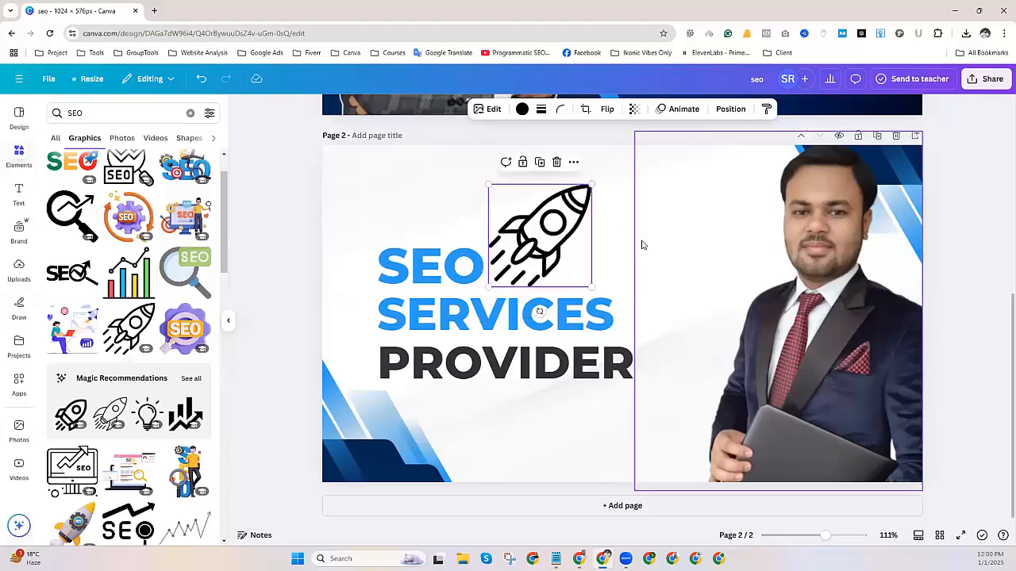
left_click(641, 243)
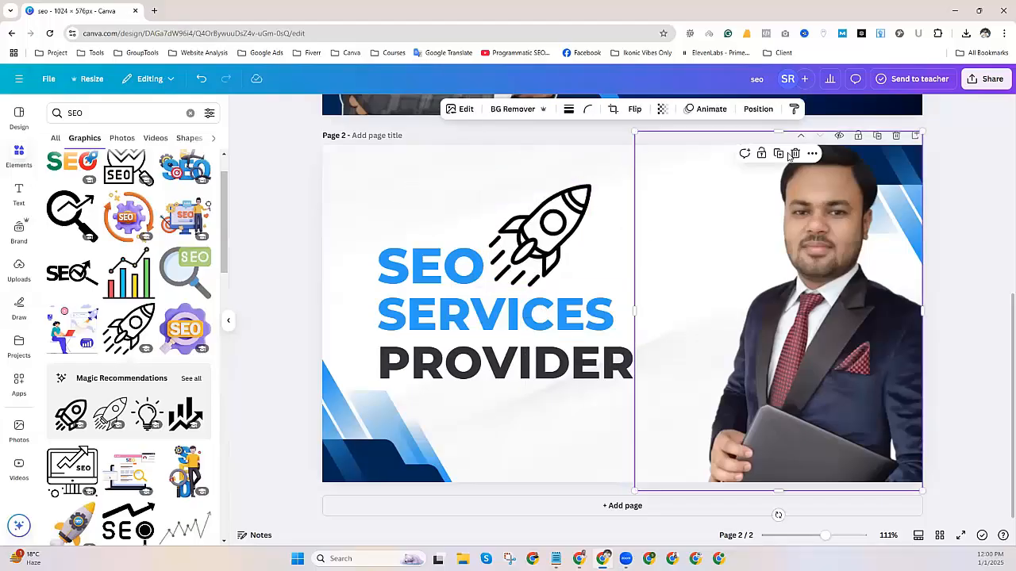
Download only page 2 of the design as a JPG, then minimize Canva.
scroll(850, 167, "up", 2)
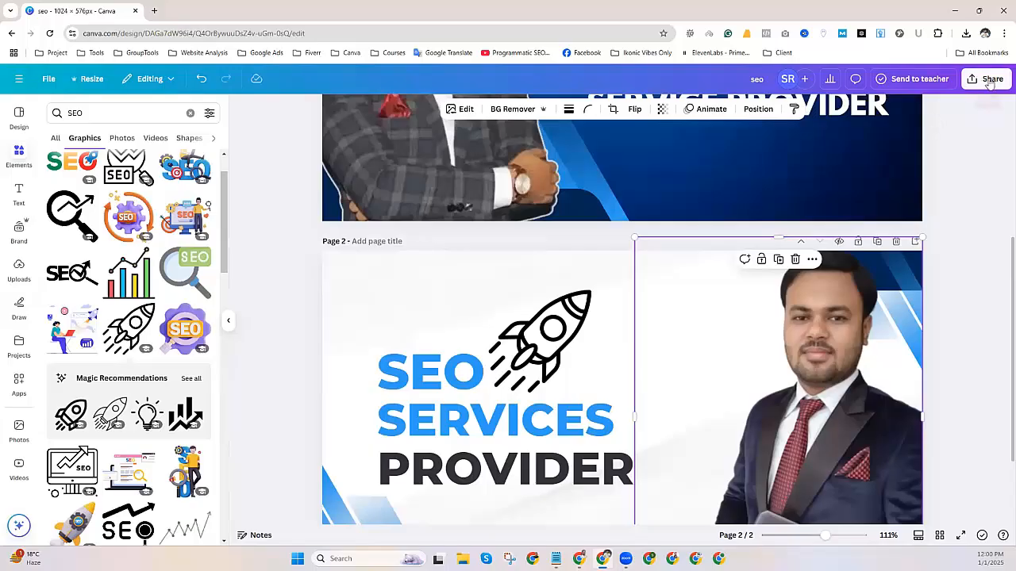
left_click(989, 82)
left_click(824, 287)
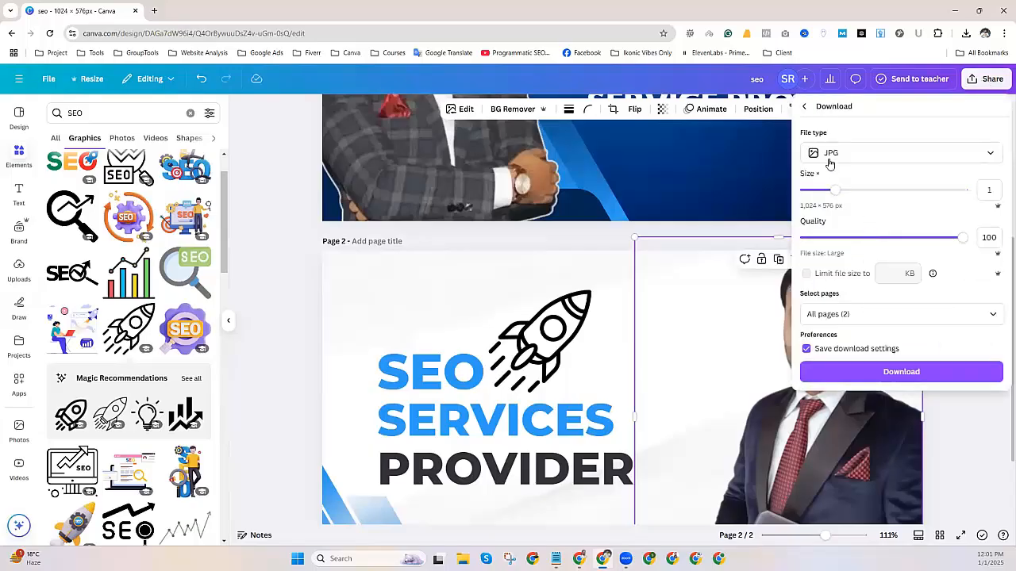
left_click(992, 315)
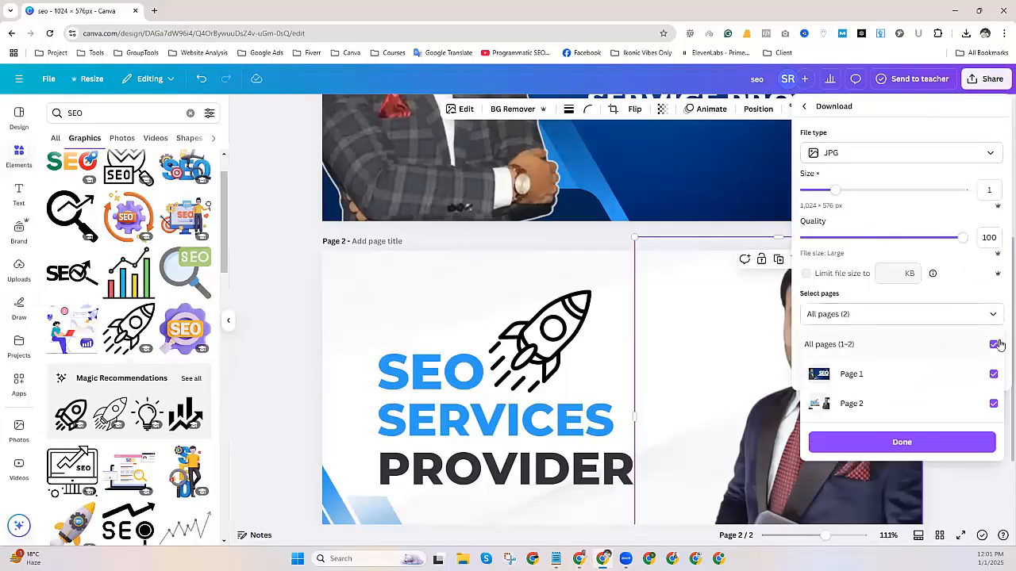
left_click(994, 344)
left_click(993, 403)
left_click(902, 442)
left_click(896, 379)
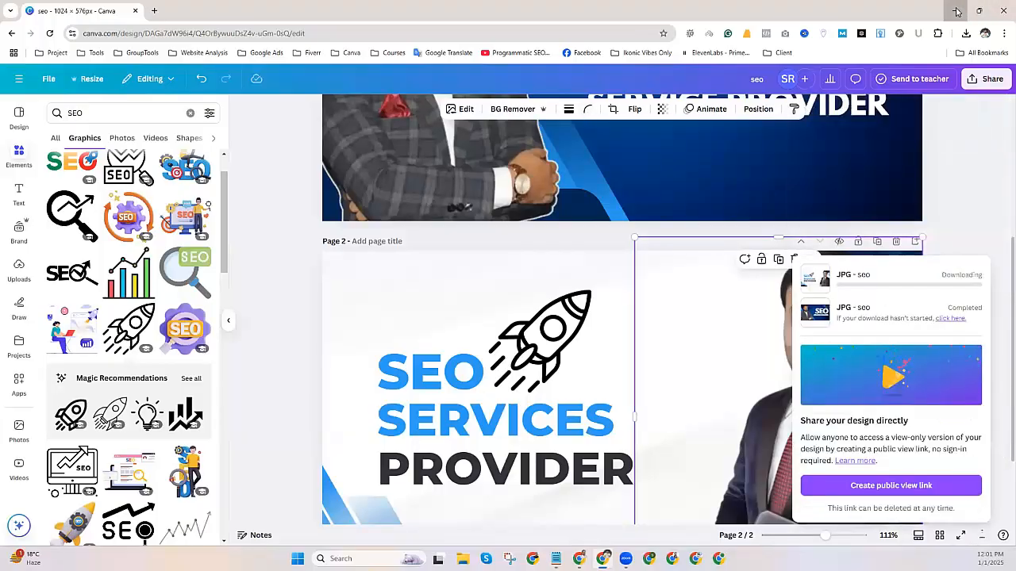
left_click(957, 11)
Upload seo (1).jpg as the profile's new cover photo.
left_click(547, 280)
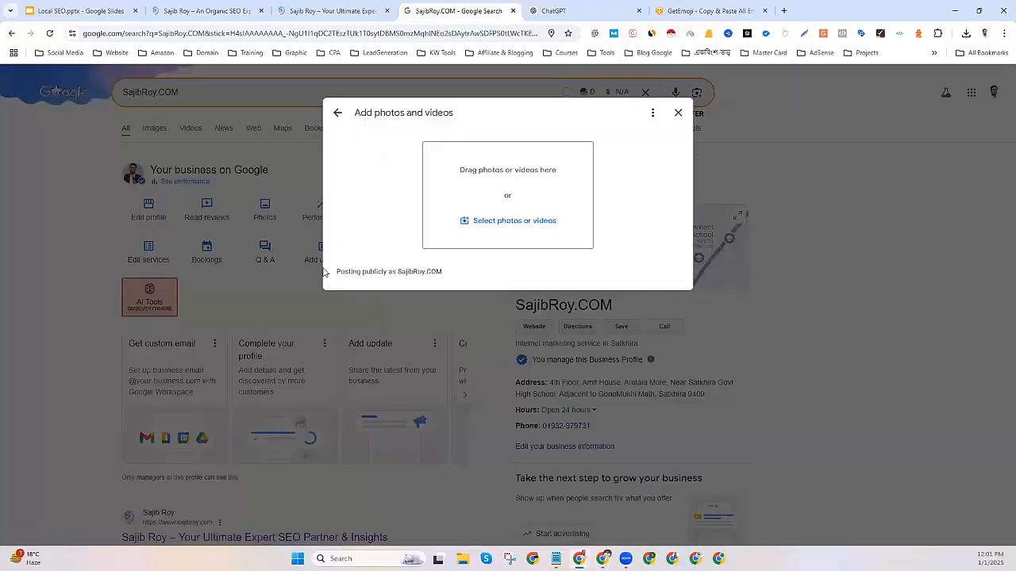
left_click(678, 112)
left_click(265, 207)
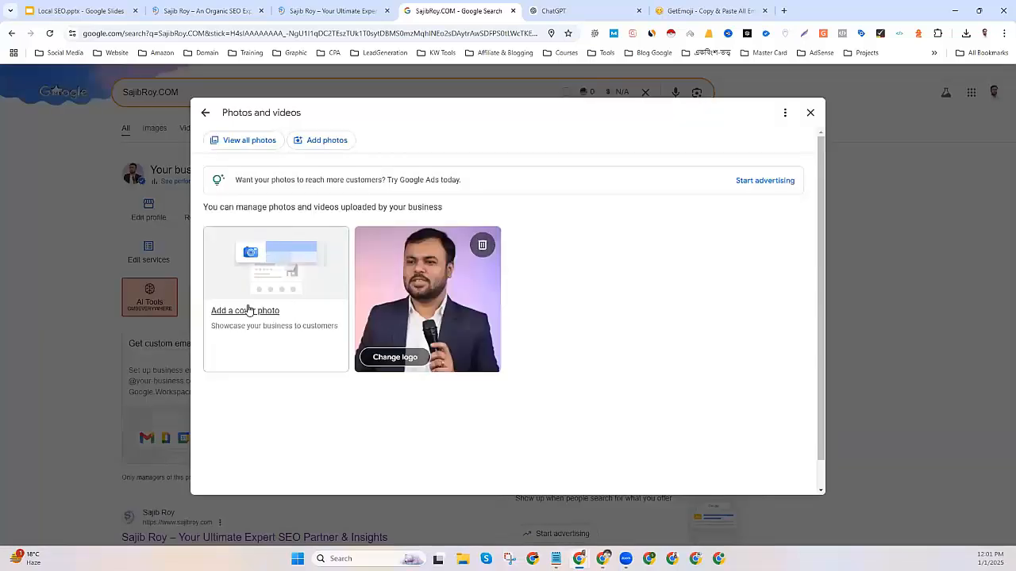
left_click(248, 308)
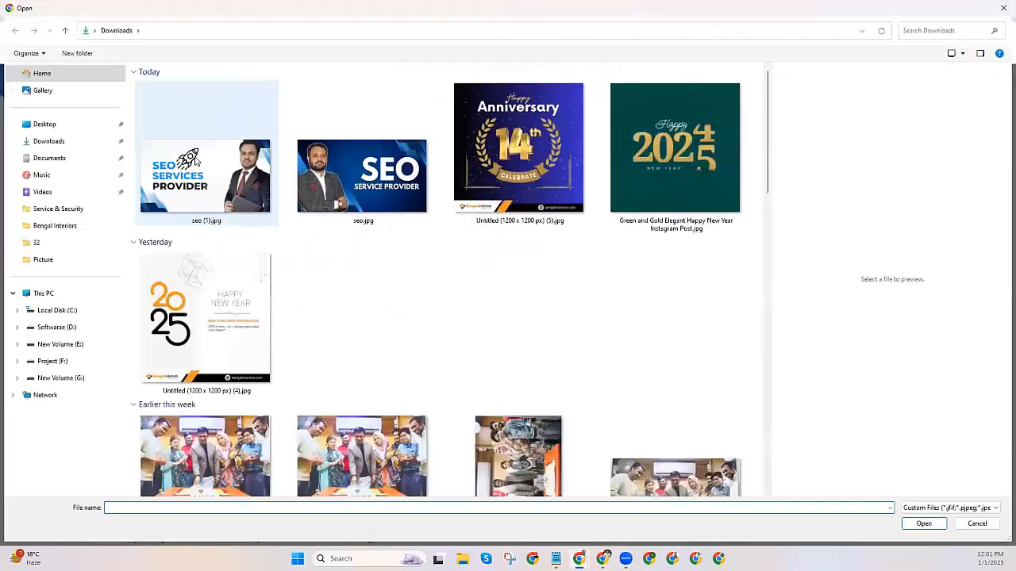
left_click(226, 204)
double_click(227, 205)
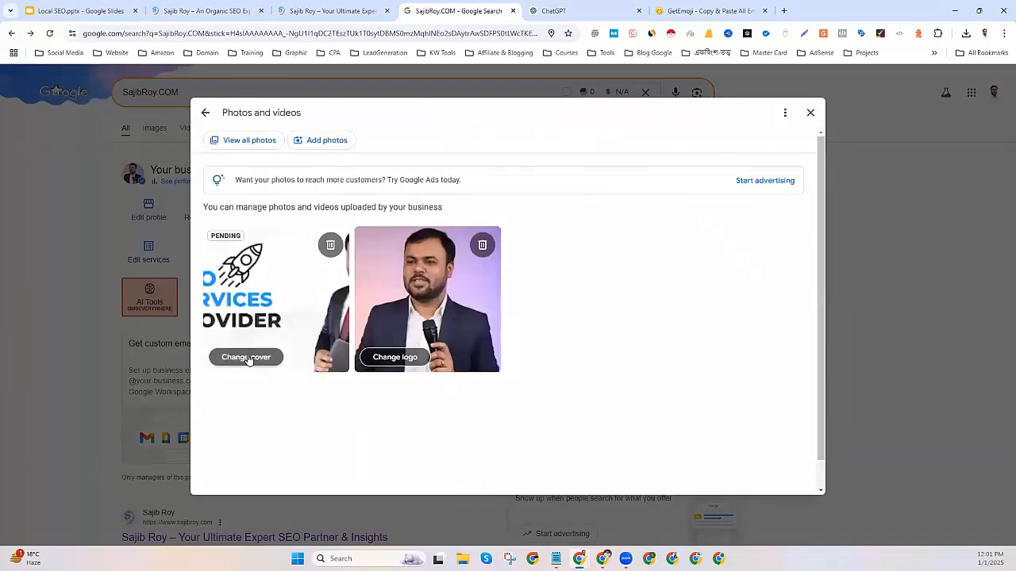
left_click(809, 112)
scroll(607, 331, "down", 4)
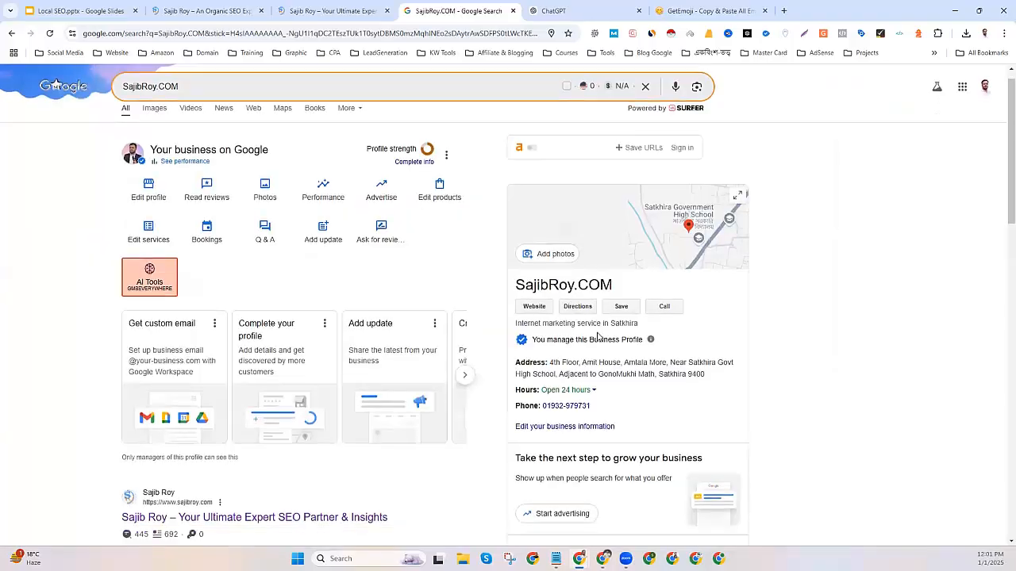
scroll(598, 339, "down", 4)
scroll(342, 289, "up", 8)
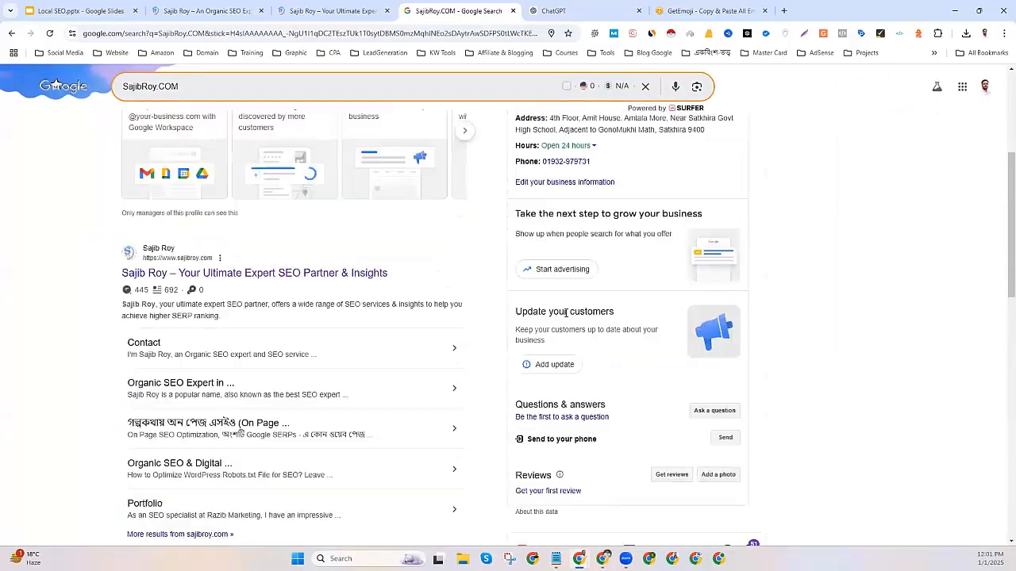
left_click(47, 36)
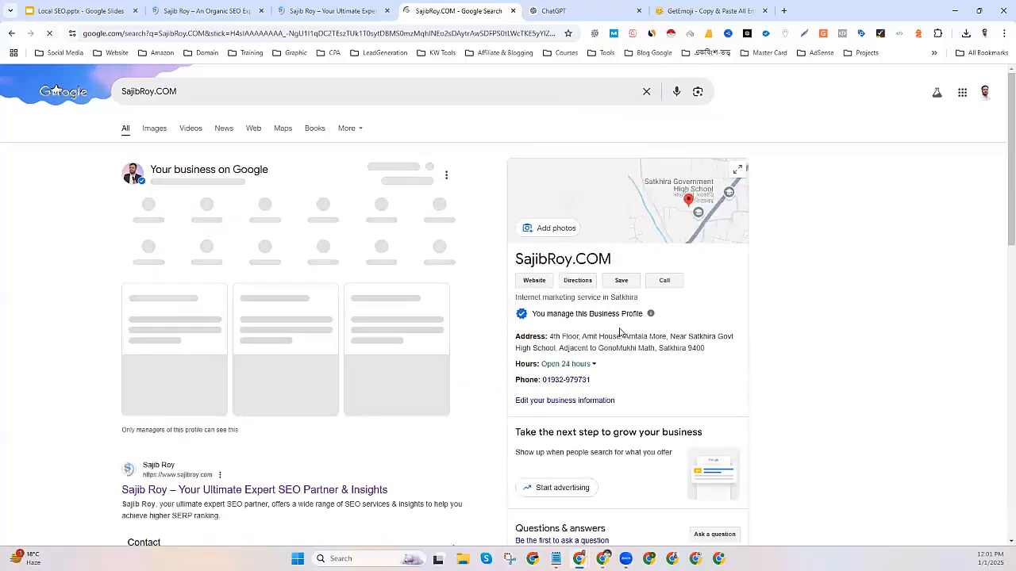
scroll(620, 332, "down", 7)
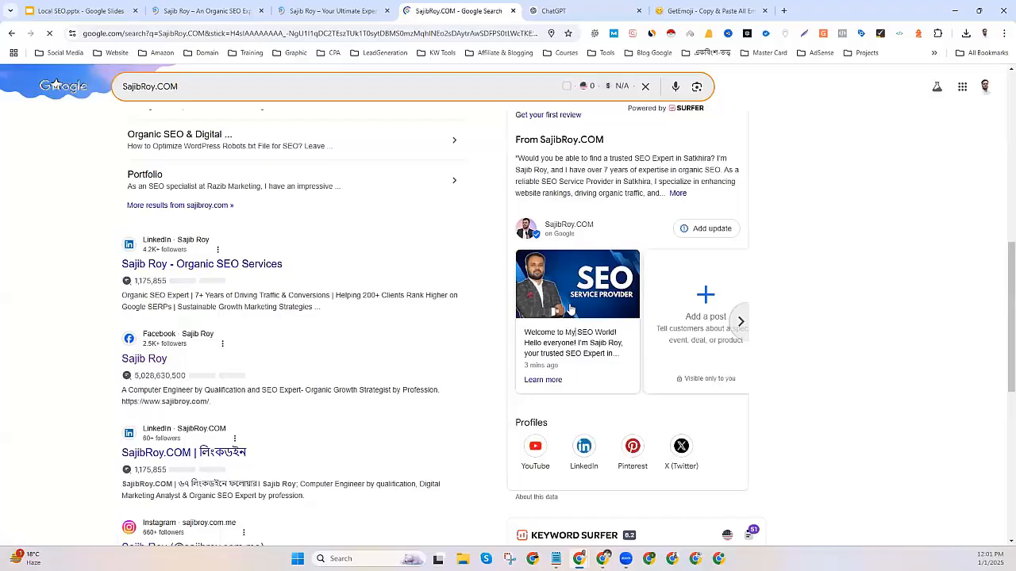
left_click(607, 340)
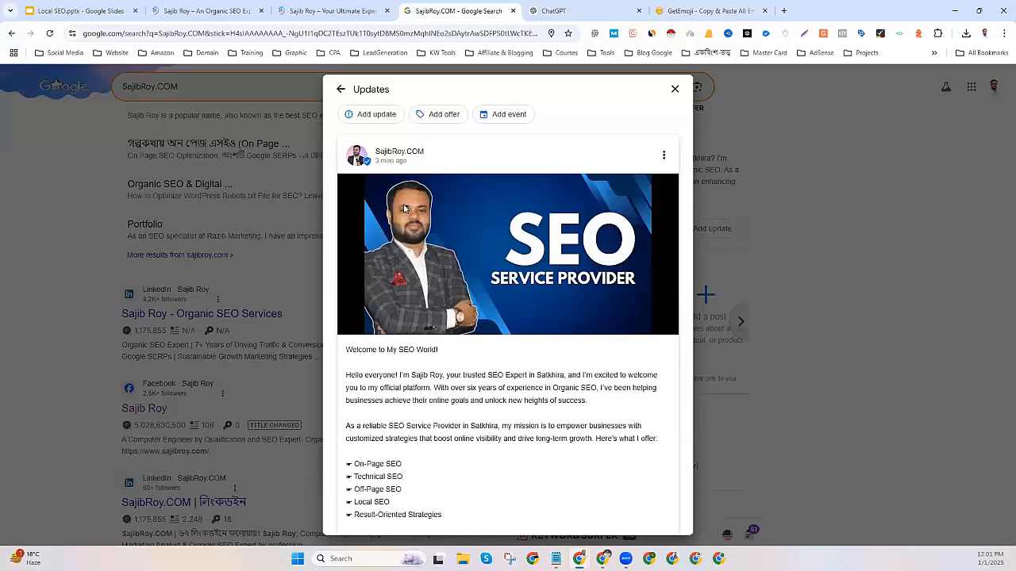
scroll(460, 274, "down", 2)
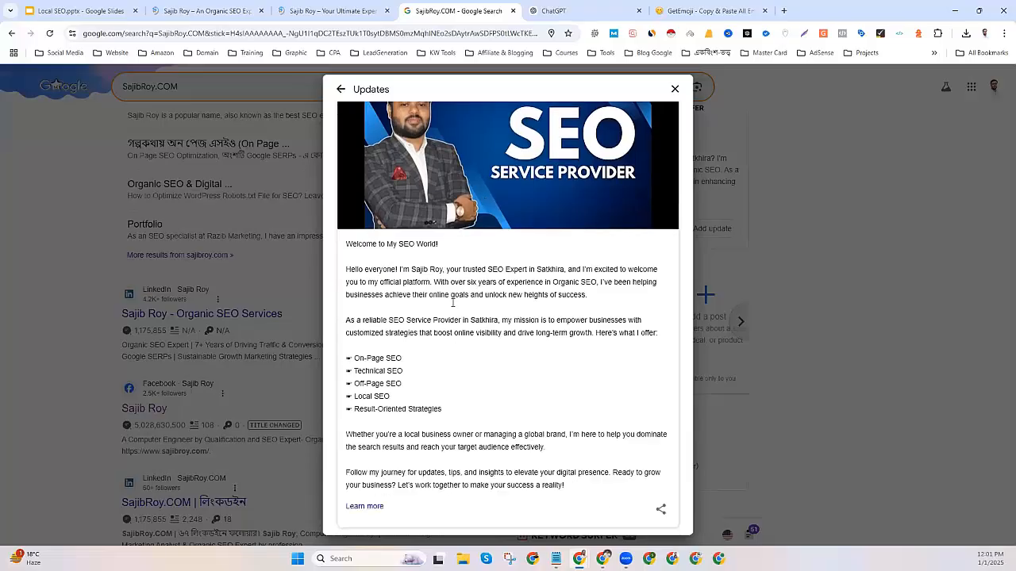
scroll(556, 299, "up", 2)
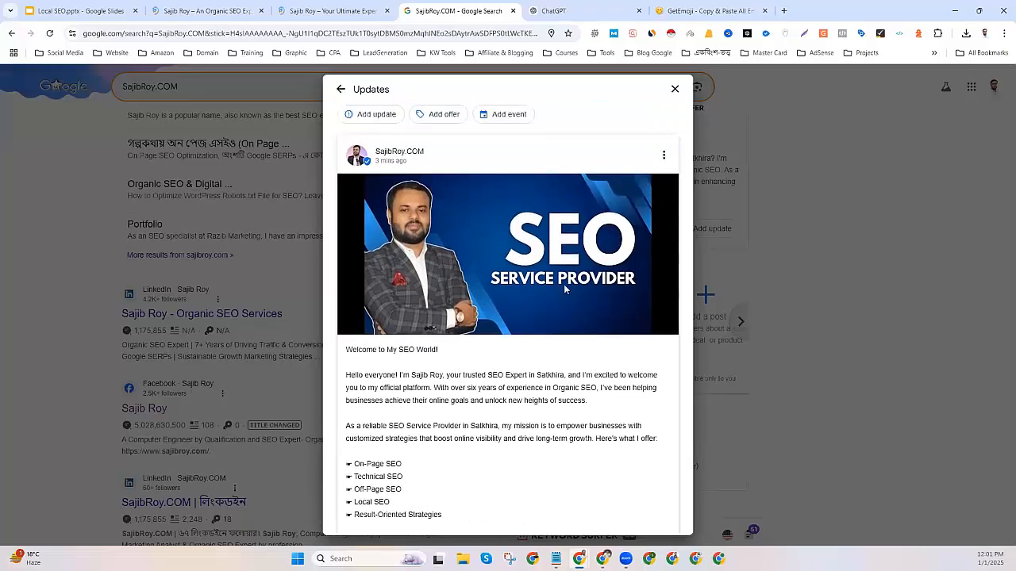
left_click(673, 93)
left_click(675, 89)
scroll(538, 260, "up", 2)
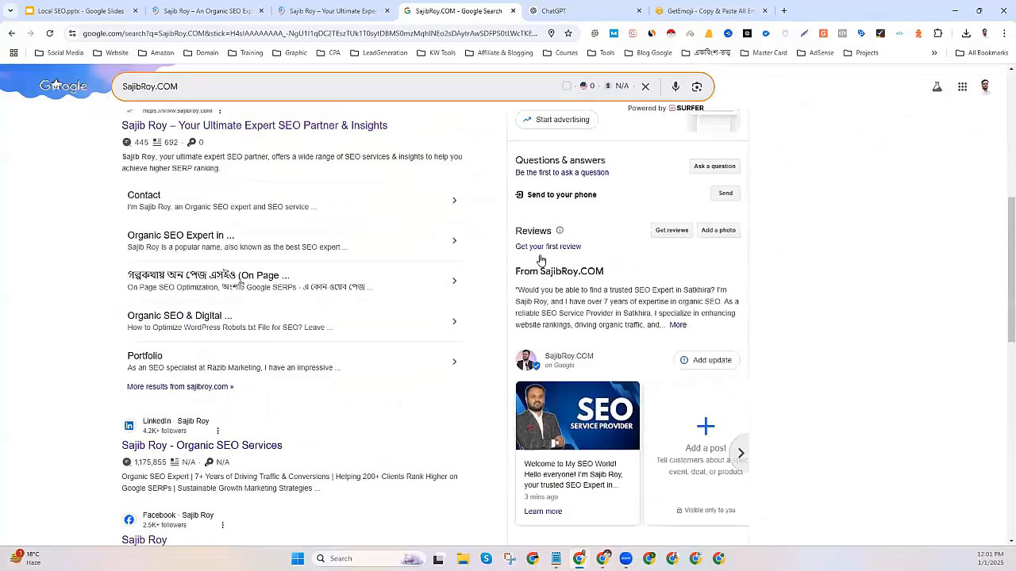
scroll(540, 257, "up", 4)
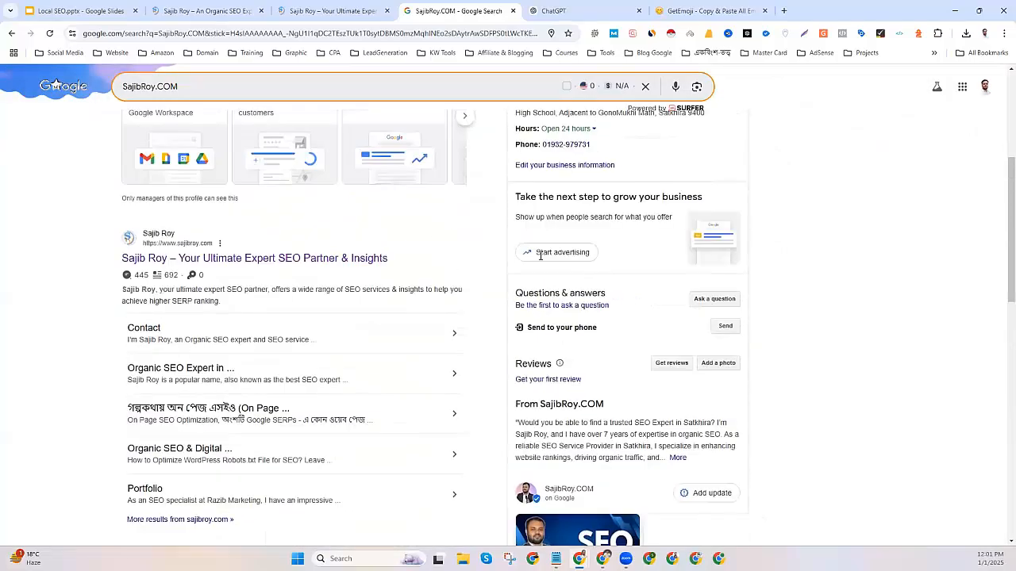
scroll(539, 260, "down", 4)
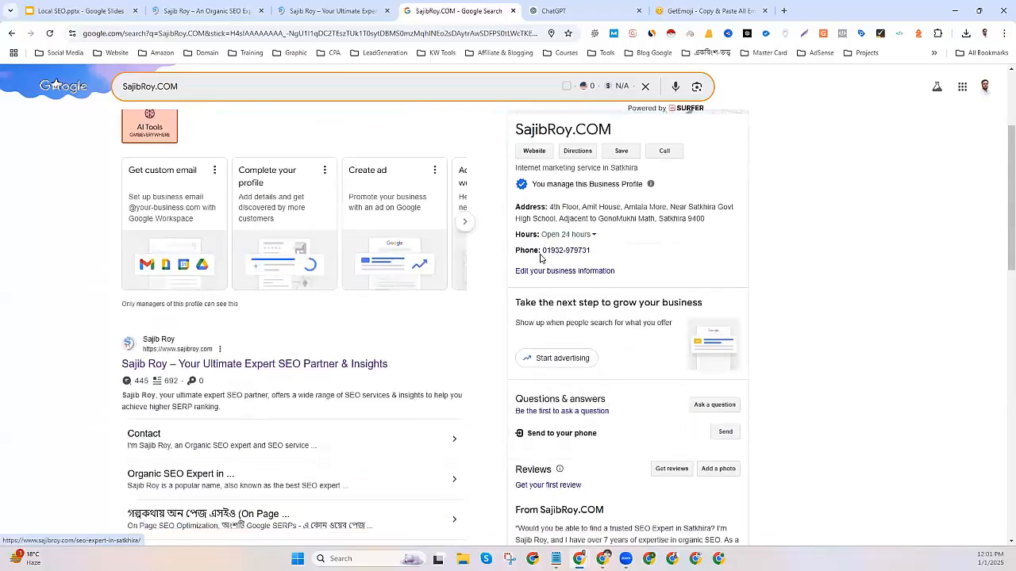
scroll(619, 276, "up", 5)
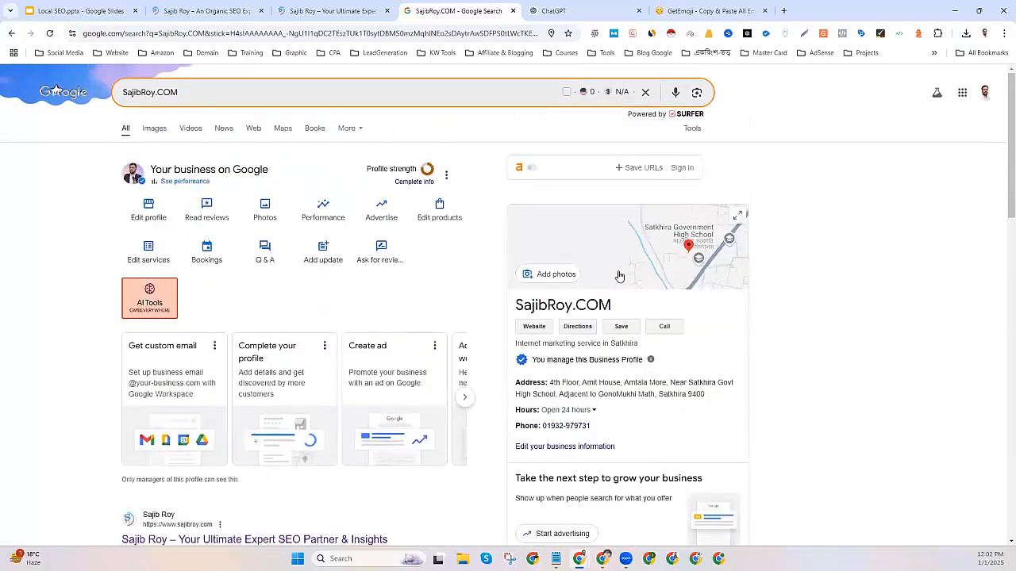
left_click(275, 214)
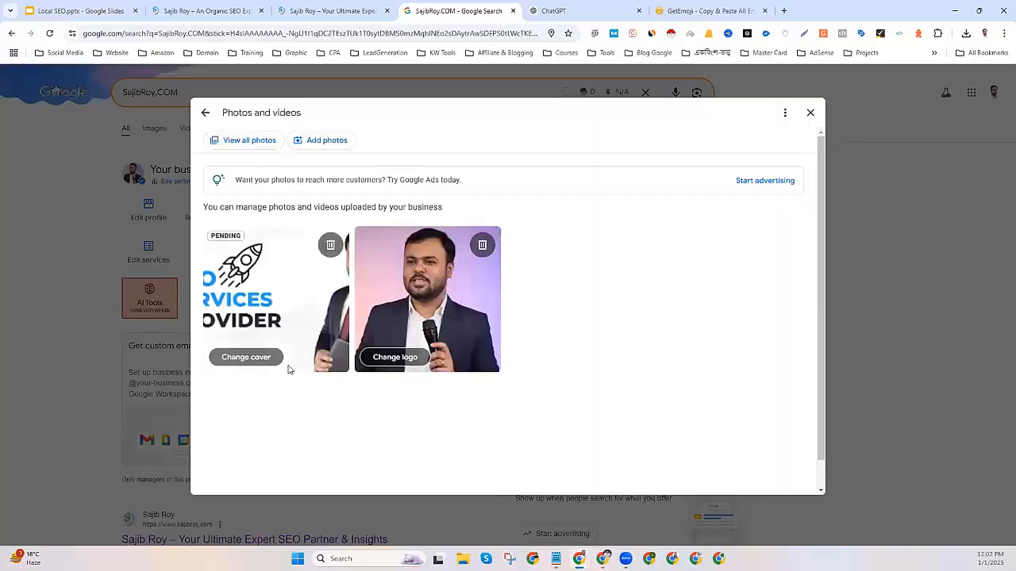
left_click(811, 113)
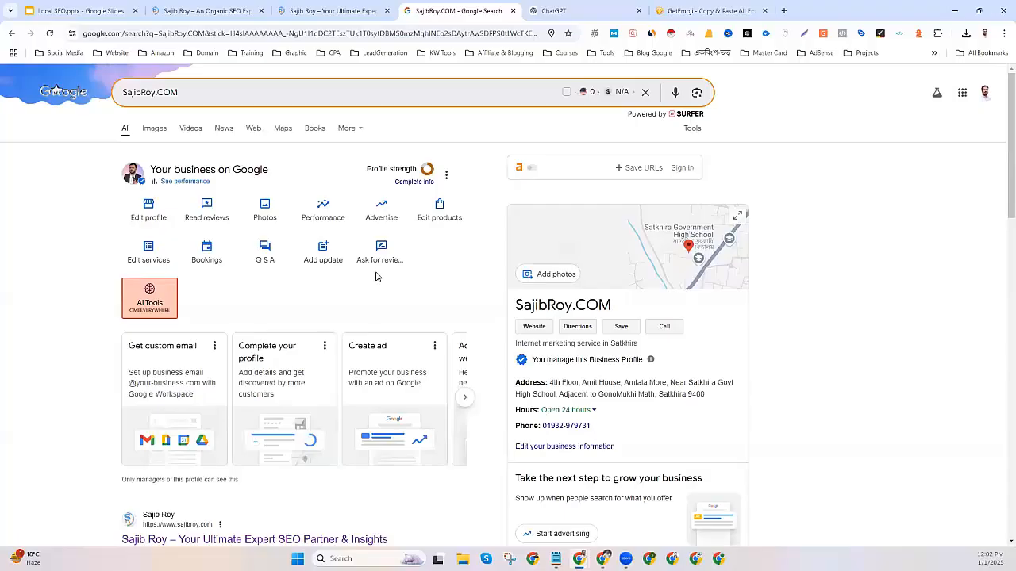
Close the ChatGPT and GetEmoji tabs, check the empty Hostinger inbox, then minimise mail.
left_click(639, 11)
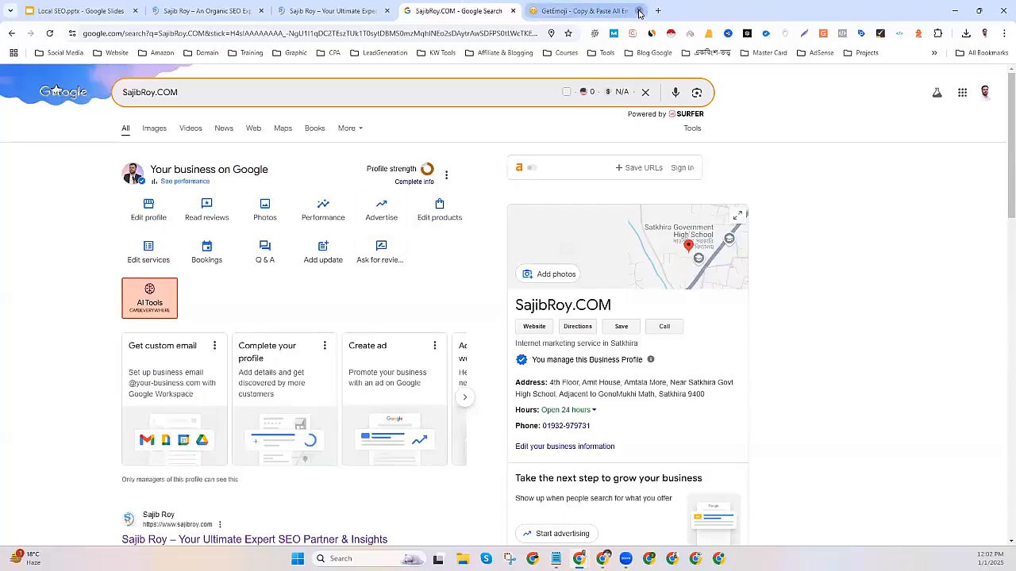
left_click(638, 11)
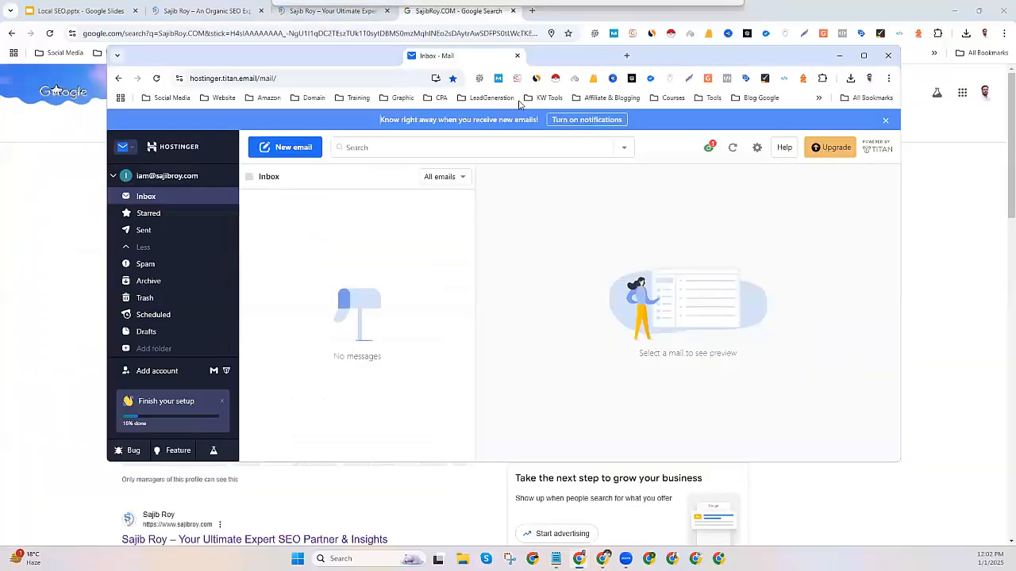
left_click(863, 55)
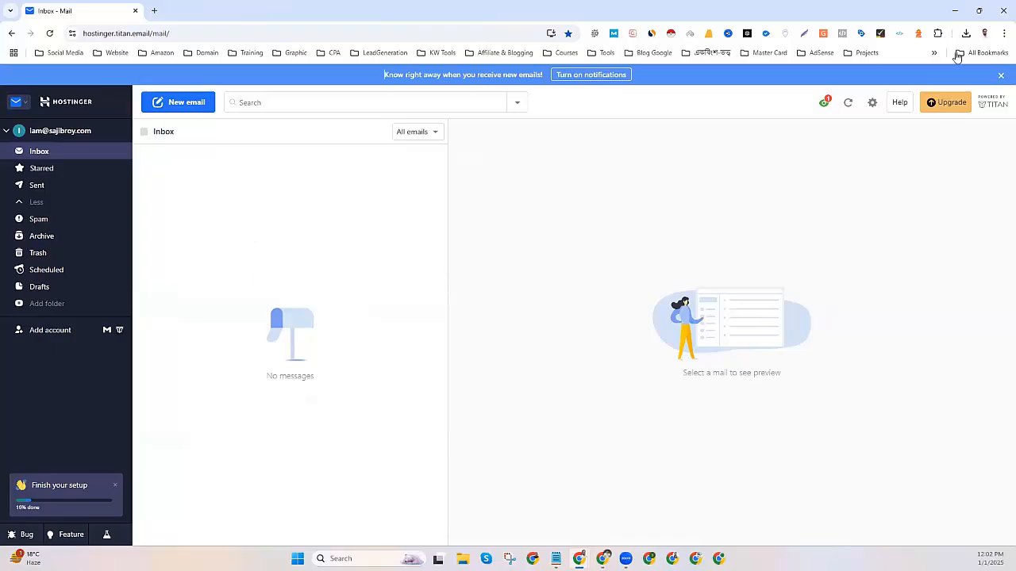
left_click(955, 10)
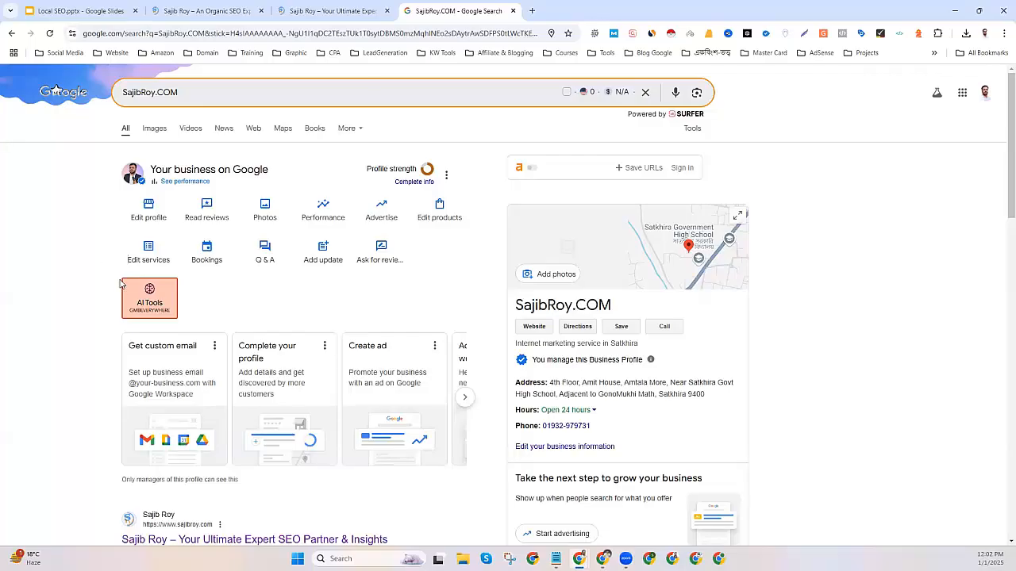
left_click(160, 296)
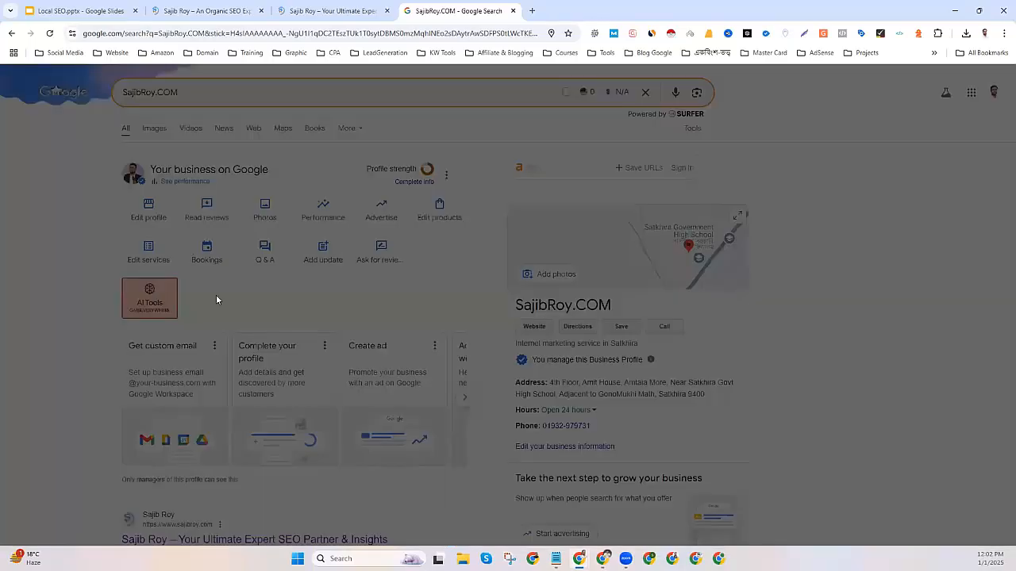
left_click(456, 251)
left_click(455, 251)
left_click(202, 10)
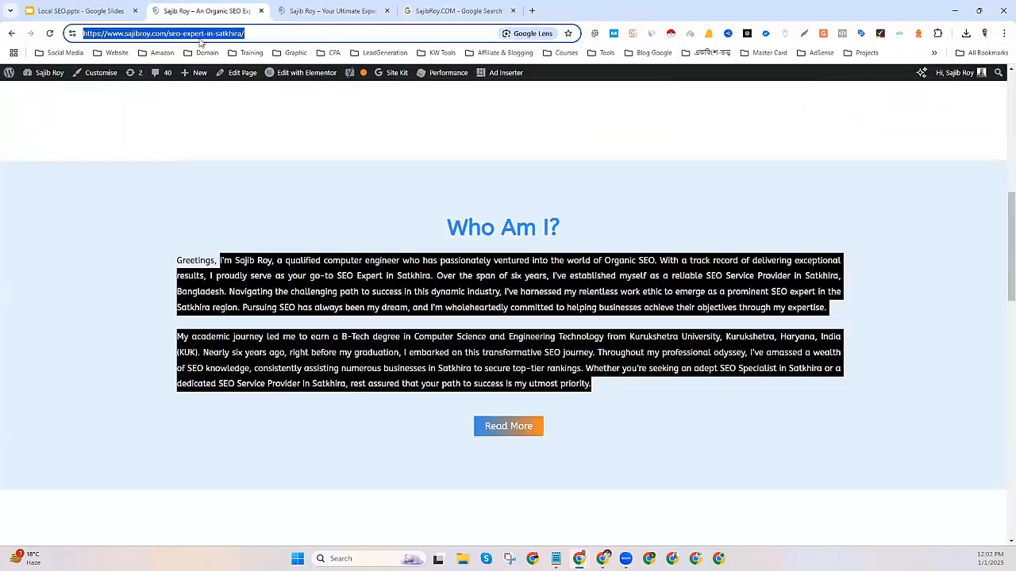
right_click(191, 32)
left_click(225, 131)
left_click(438, 10)
key("ctrl+v")
left_click(454, 292)
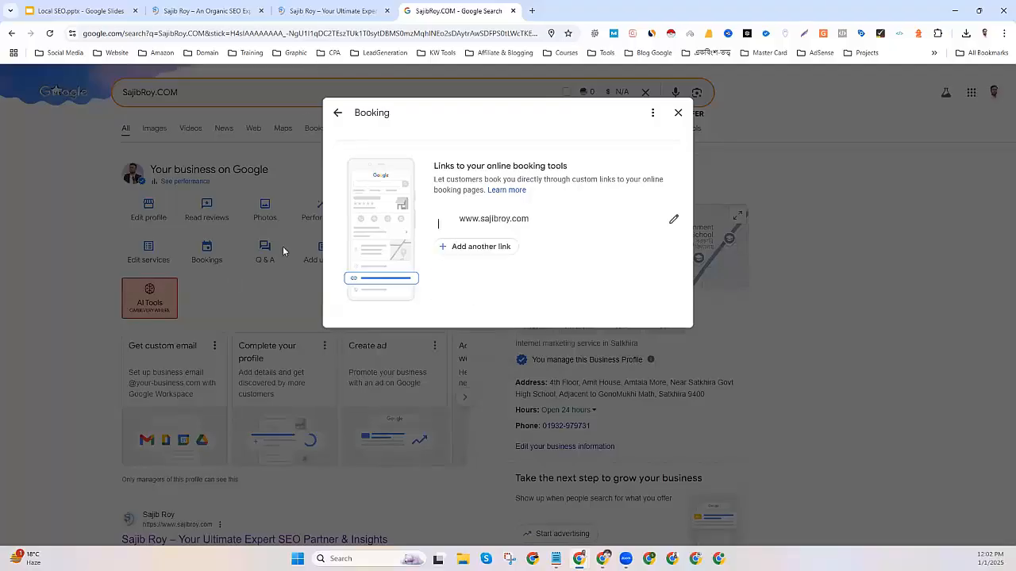
left_click(678, 112)
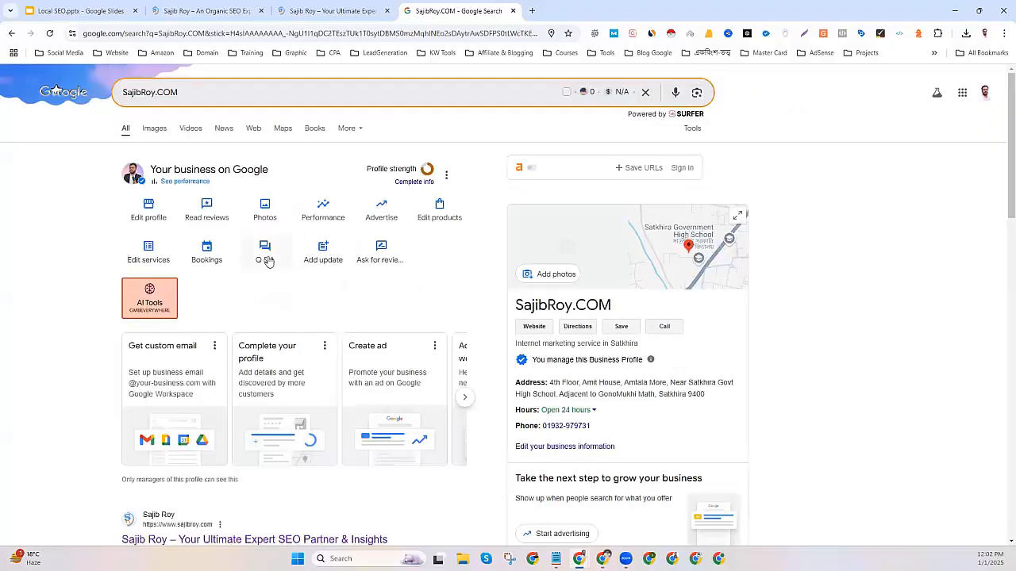
Open Questions and answers, start a new question, then cancel it.
left_click(266, 258)
left_click(663, 142)
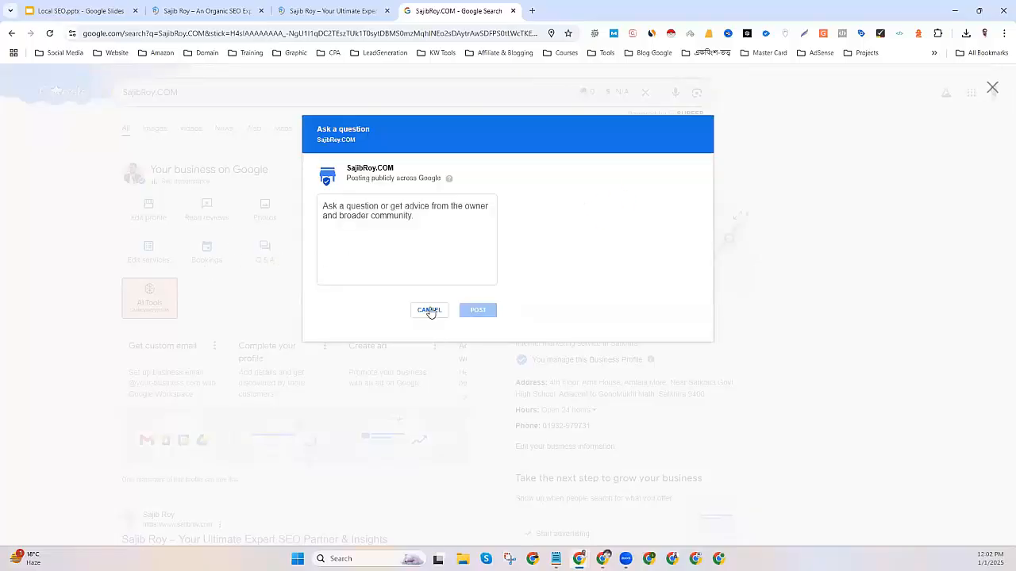
left_click(429, 310)
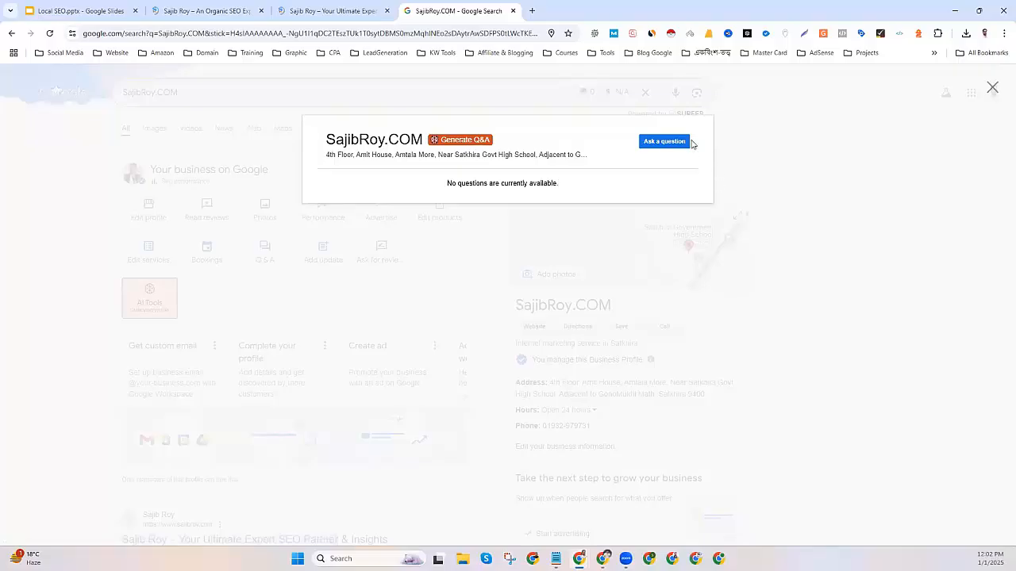
left_click(739, 195)
Copy the customer review link from the Ask for reviews dialog.
left_click(386, 250)
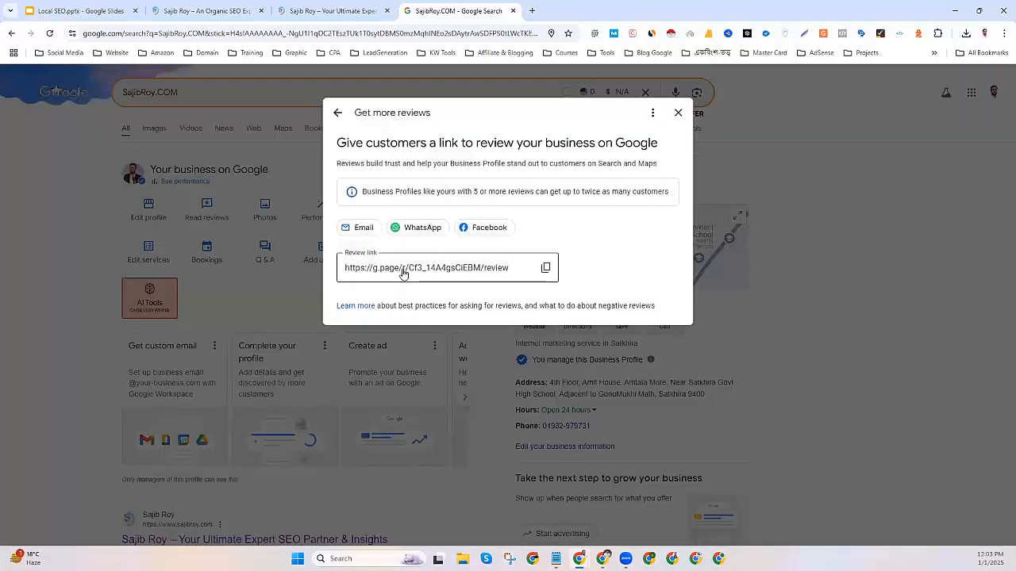
left_click_drag(337, 142, 666, 149)
left_click(678, 112)
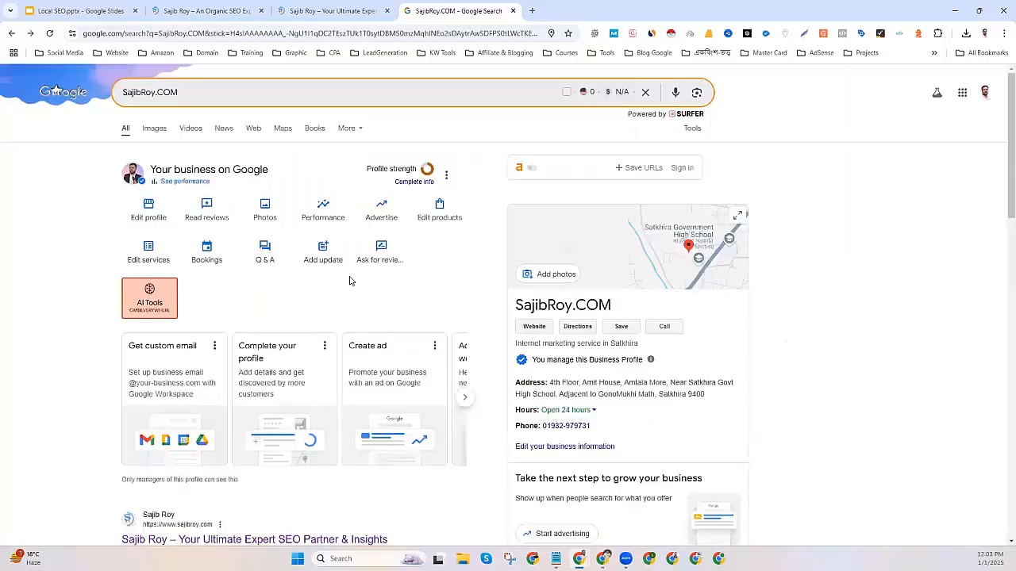
left_click(381, 254)
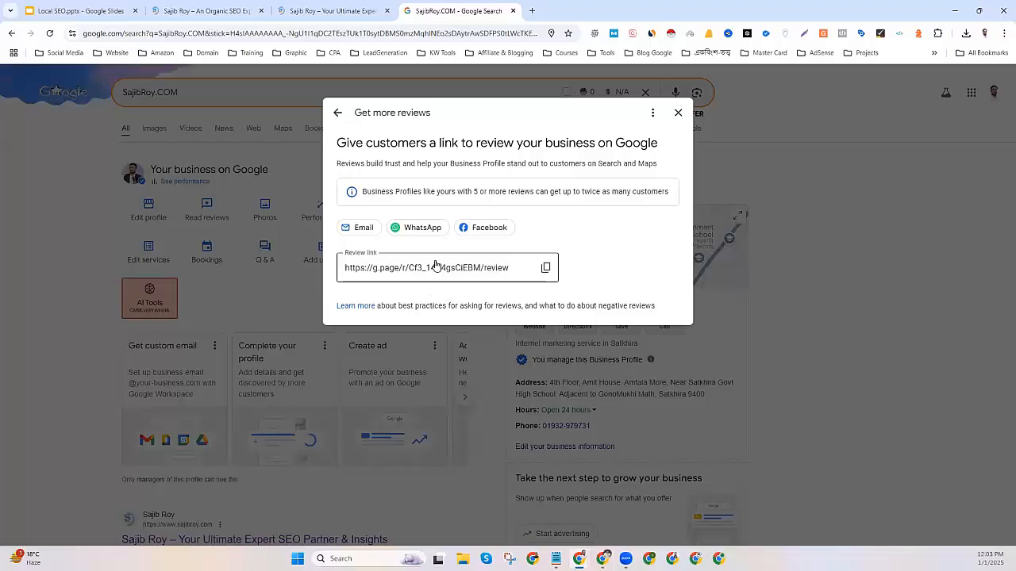
left_click(544, 269)
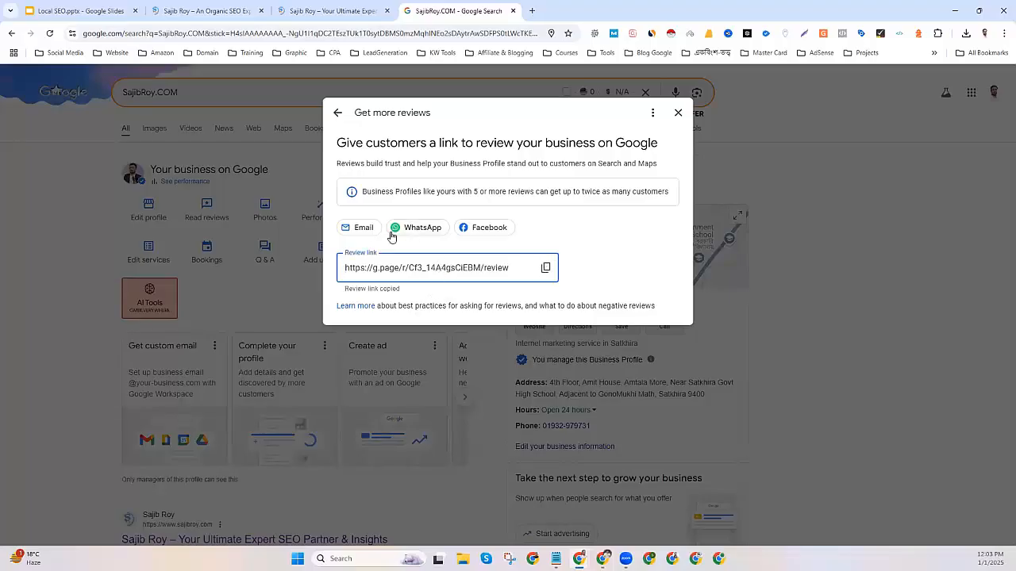
left_click(678, 113)
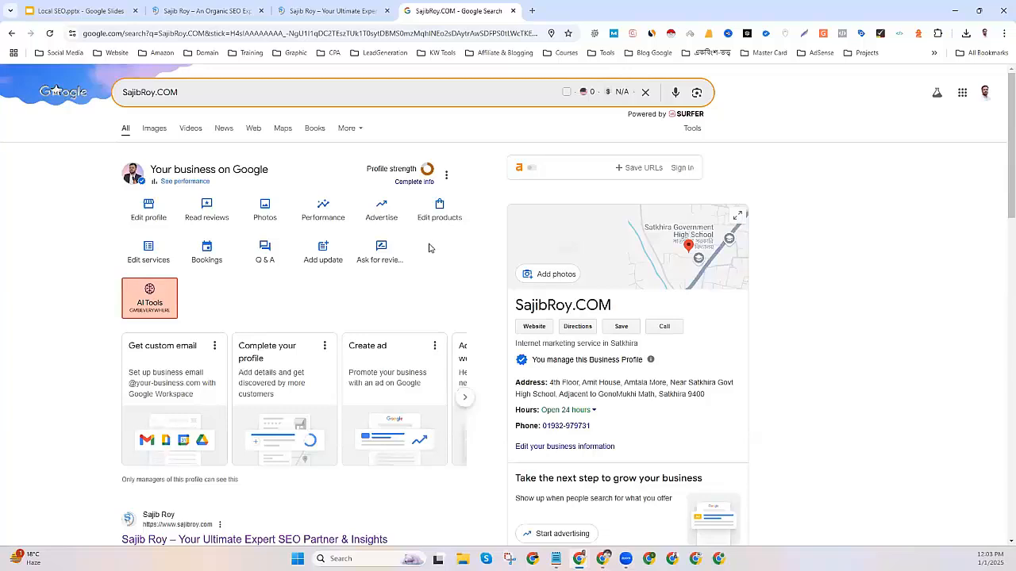
Check the profile photos, then reload the results to show the new cover photo.
left_click(265, 211)
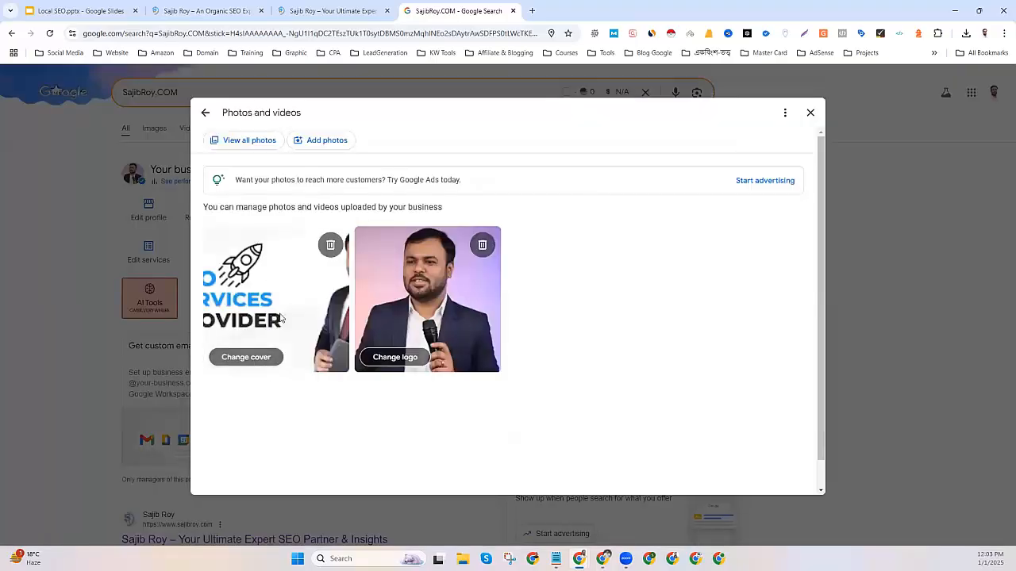
left_click(810, 113)
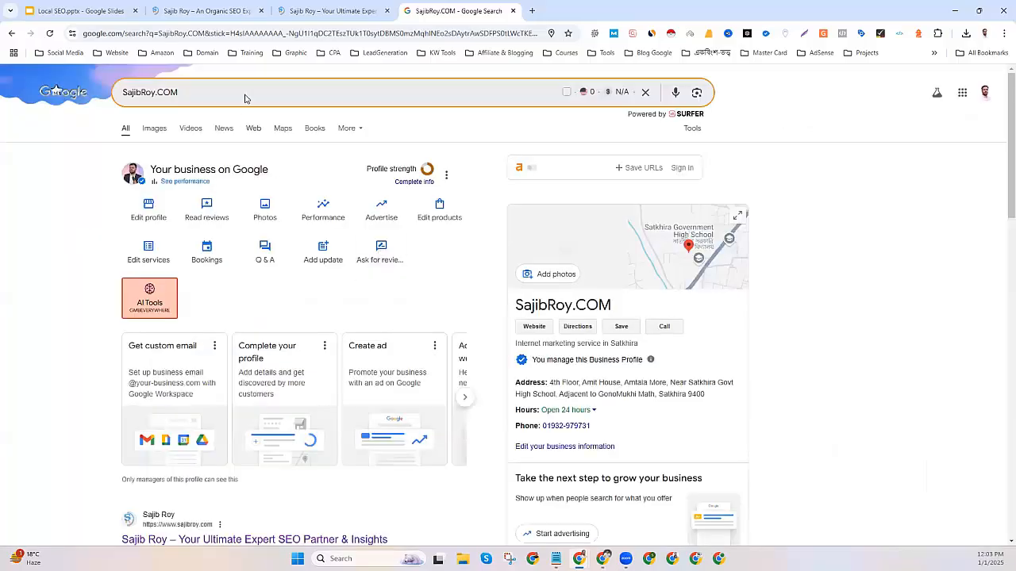
left_click(49, 33)
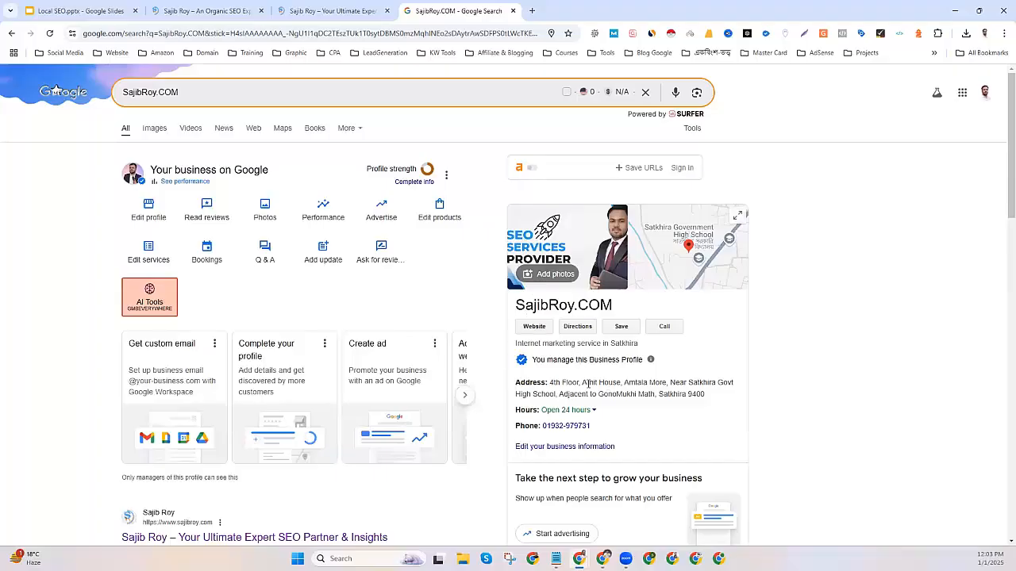
Check the welcome post and expand the full From SajibRoy.COM description.
scroll(574, 381, "down", 4)
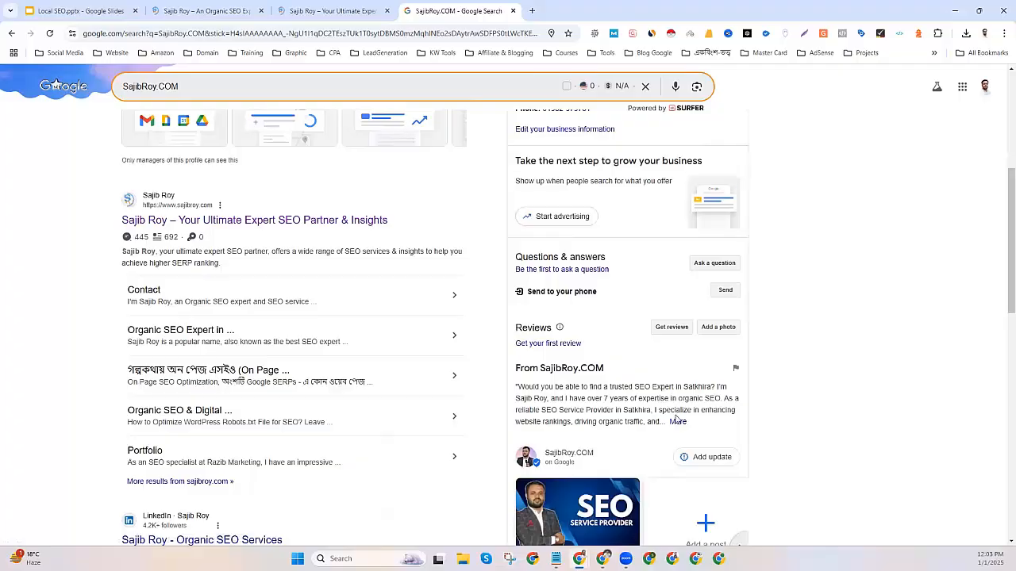
left_click(676, 421)
scroll(629, 408, "down", 3)
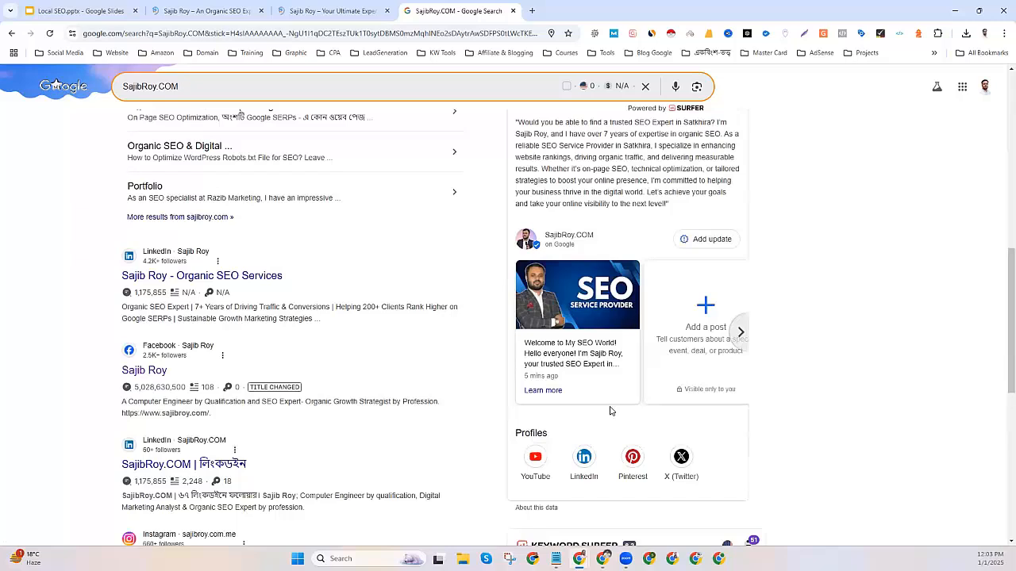
scroll(644, 294, "up", 8)
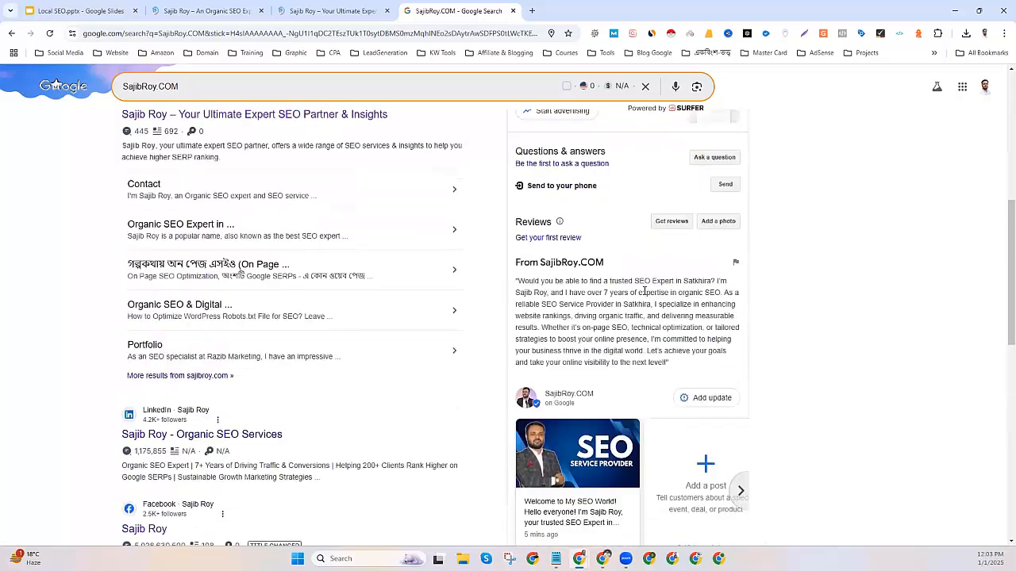
scroll(643, 294, "up", 1)
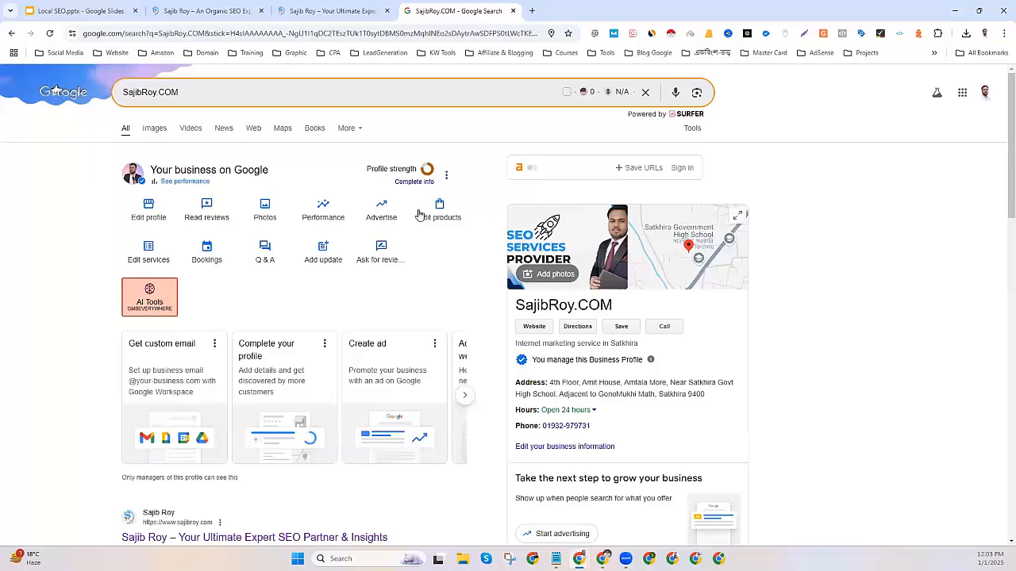